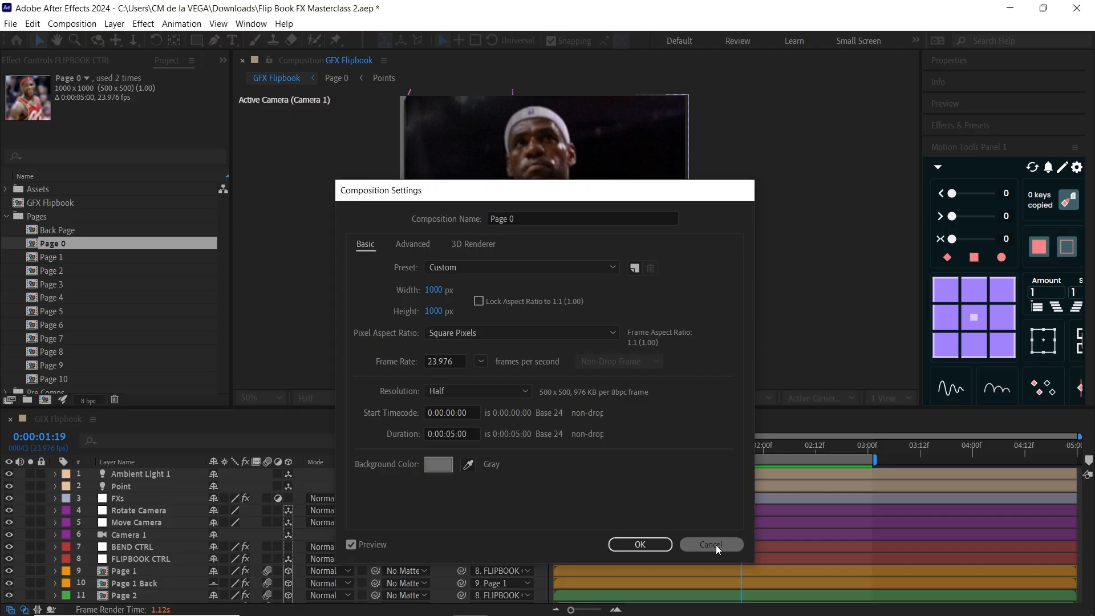
- Open the Page 0 composition and examine the width and height in its composition settings
{"action": "double_click", "coordinate": [85, 243]}
{"action": "key", "text": "period"}
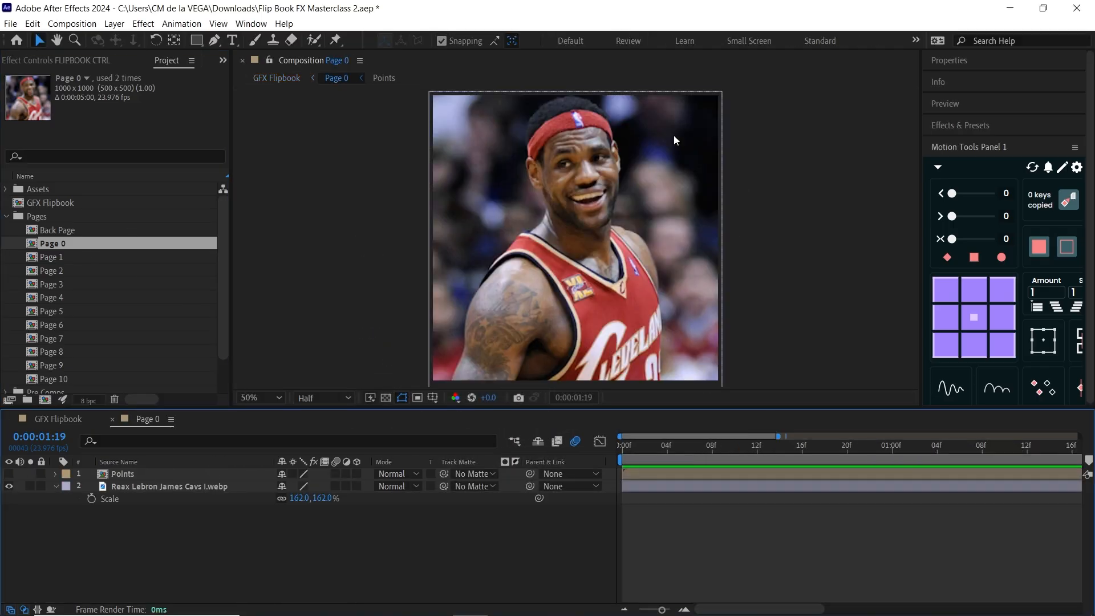
{"action": "key", "text": "ctrl+k"}
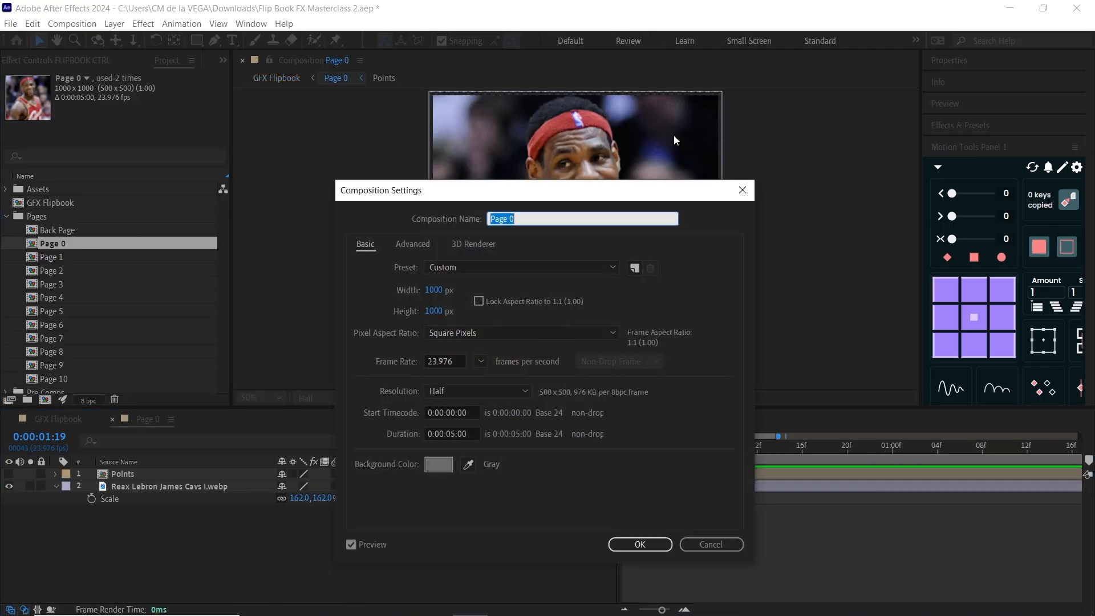
{"action": "left_click", "coordinate": [435, 290]}
{"action": "left_click", "coordinate": [440, 312]}
{"action": "left_click", "coordinate": [686, 311]}
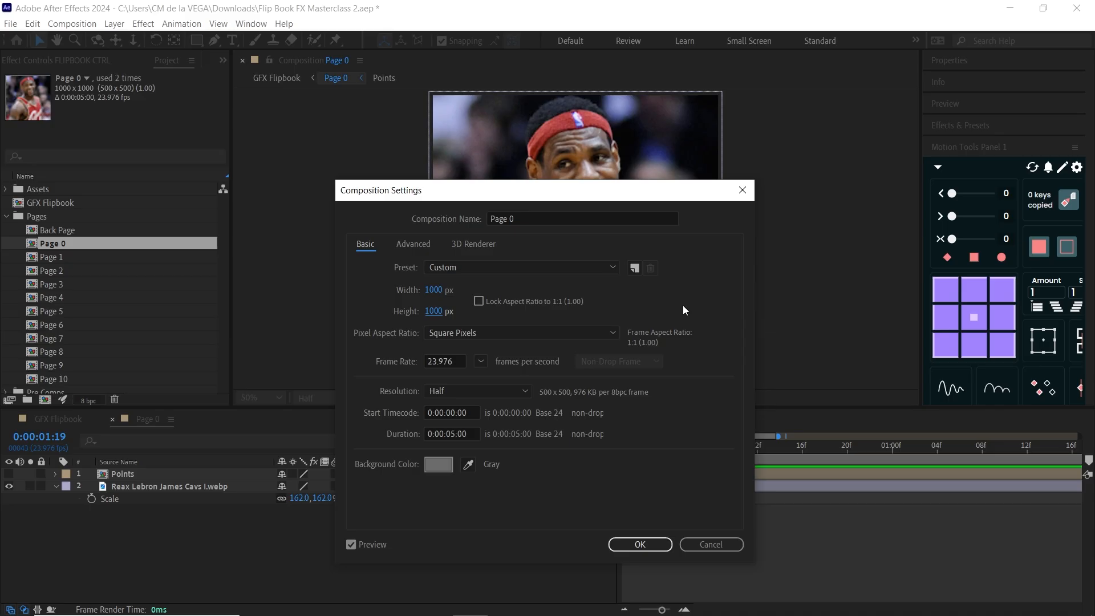
{"action": "left_click", "coordinate": [431, 292]}
{"action": "type", "text": "1080"}
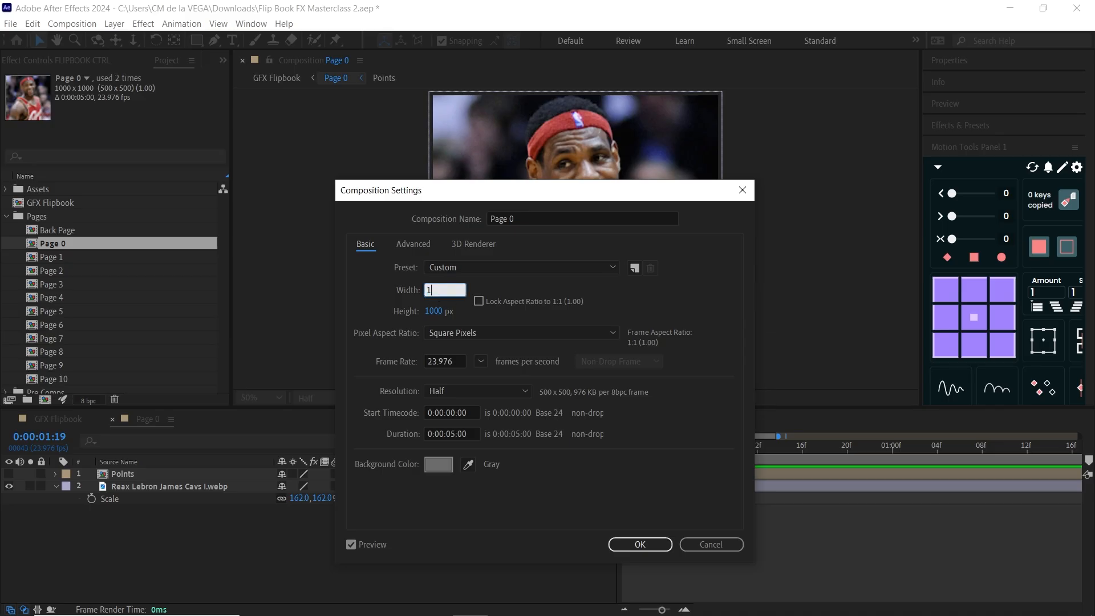
{"action": "key", "text": "Tab"}
{"action": "type", "text": "1350"}
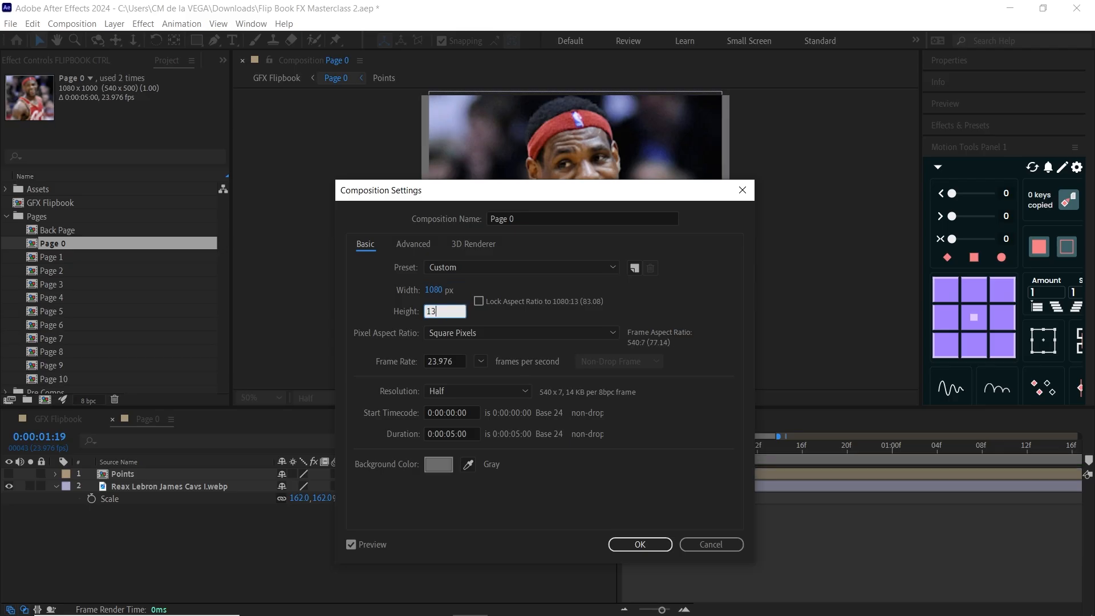
{"action": "left_click", "coordinate": [713, 544]}
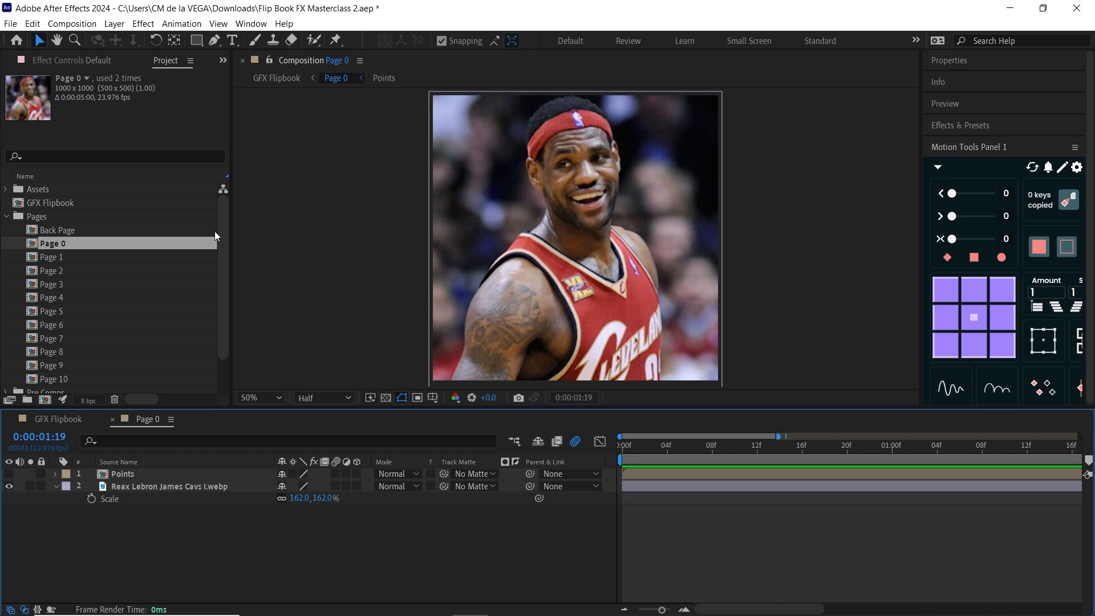
- Look through the page compositions in the Pages folder, from Page 1 to Page 10 and back to Page 4
{"action": "left_click", "coordinate": [70, 258]}
{"action": "left_click", "coordinate": [66, 271]}
{"action": "left_click", "coordinate": [56, 285]}
{"action": "left_click", "coordinate": [57, 299]}
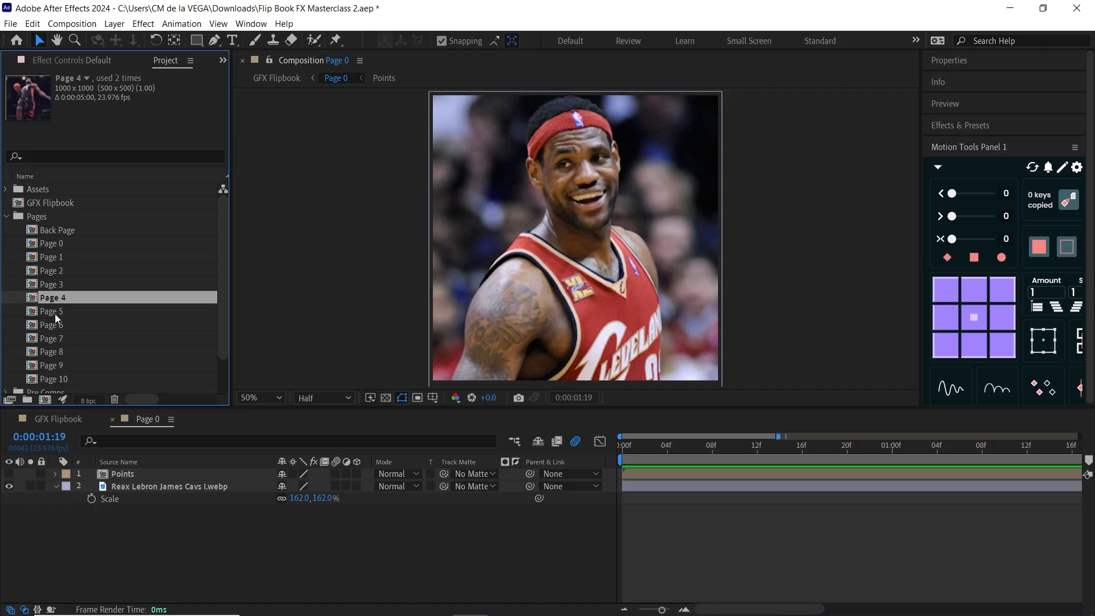
{"action": "left_click", "coordinate": [55, 312]}
{"action": "left_click", "coordinate": [55, 326]}
{"action": "left_click", "coordinate": [56, 338]}
{"action": "left_click", "coordinate": [58, 352]}
{"action": "left_click", "coordinate": [59, 366]}
{"action": "left_click", "coordinate": [60, 379]}
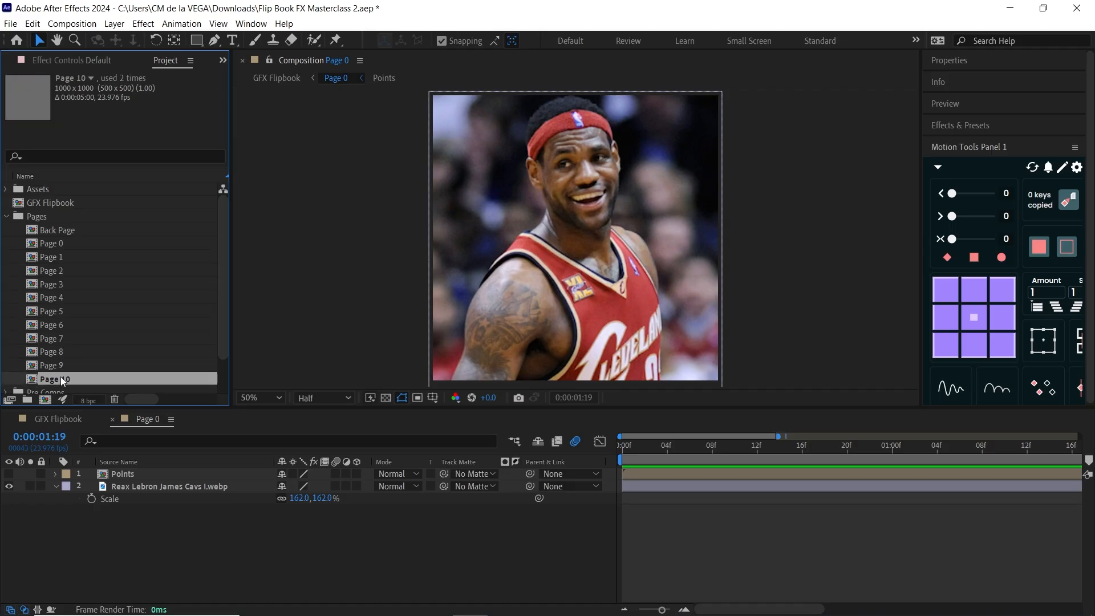
{"action": "left_click", "coordinate": [60, 365]}
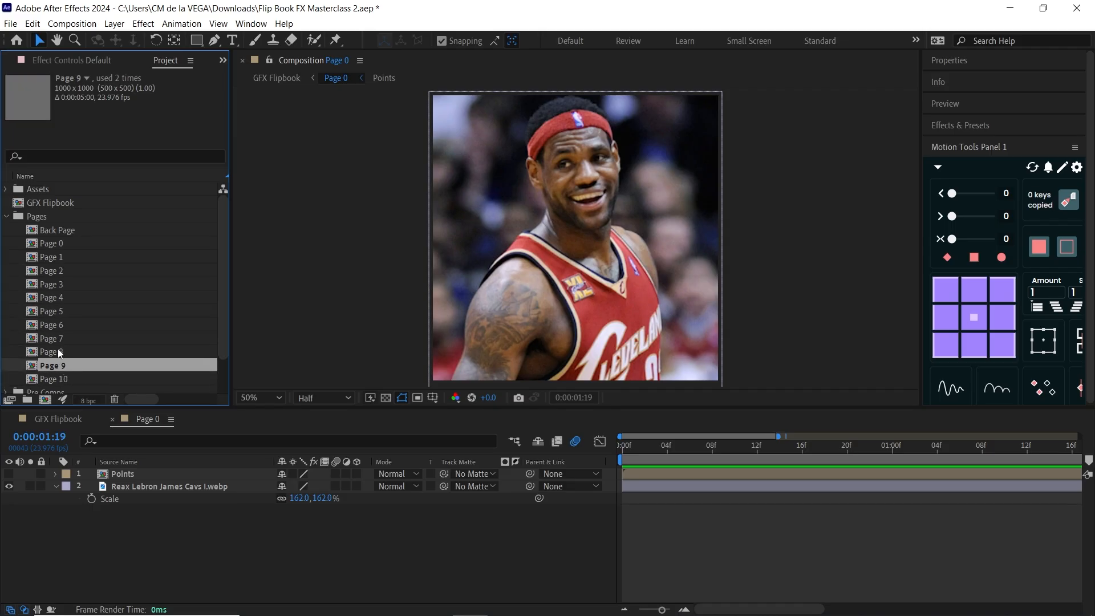
{"action": "left_click", "coordinate": [57, 351]}
{"action": "left_click", "coordinate": [56, 338]}
{"action": "left_click", "coordinate": [57, 326]}
{"action": "left_click", "coordinate": [60, 312]}
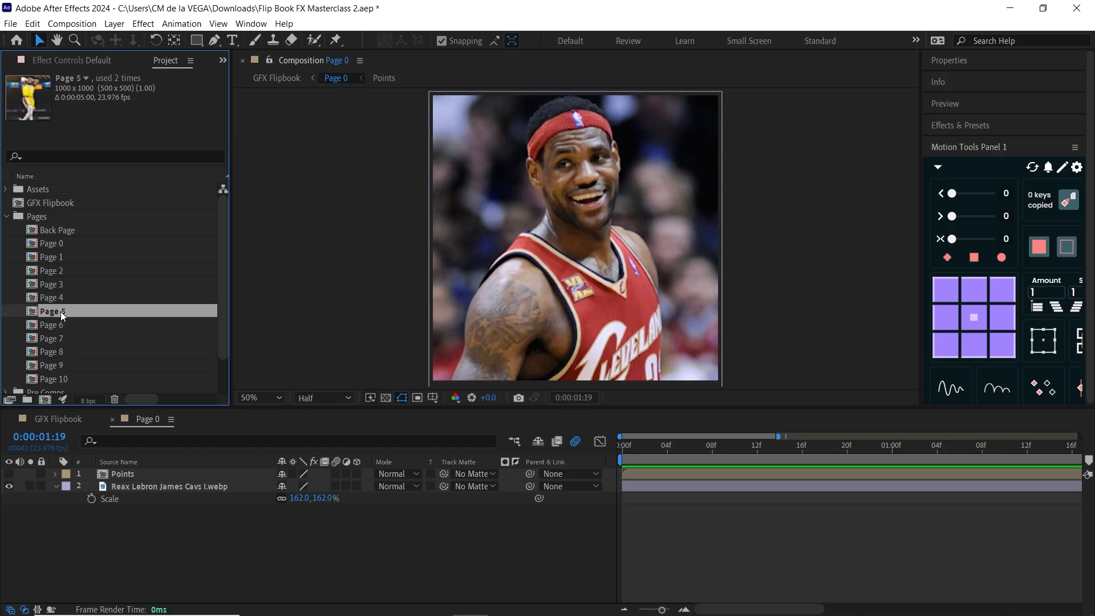
{"action": "left_click", "coordinate": [57, 298]}
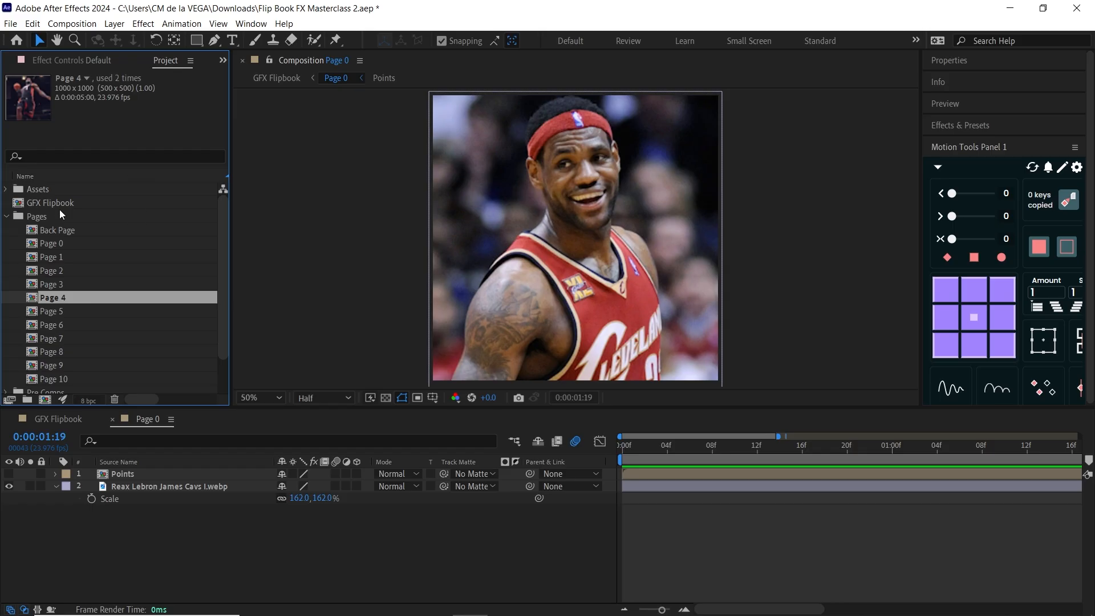
- Collapse the Pages folder and create a new composition named GFX Flipbook Class
{"action": "left_click", "coordinate": [7, 216]}
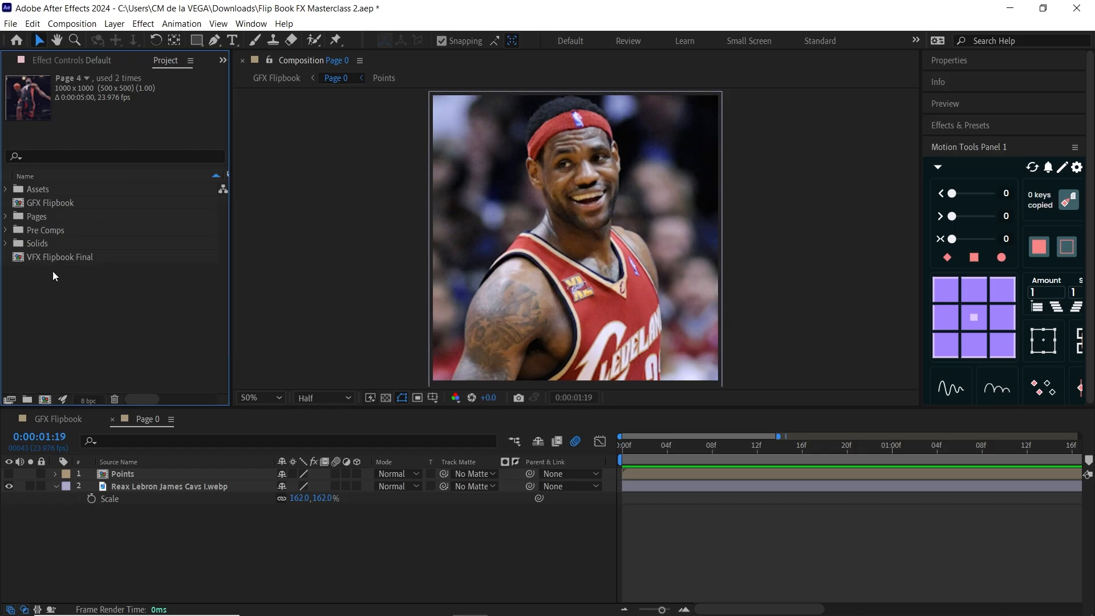
{"action": "left_click", "coordinate": [44, 399]}
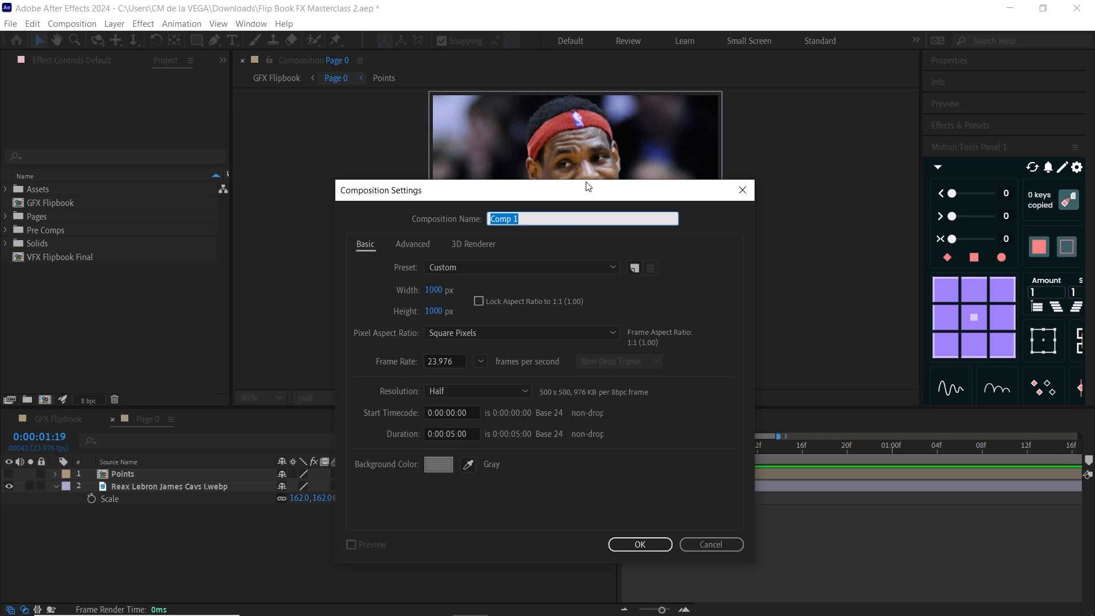
{"action": "type", "text": "GFX Flipbook Class"}
{"action": "left_click", "coordinate": [650, 544]}
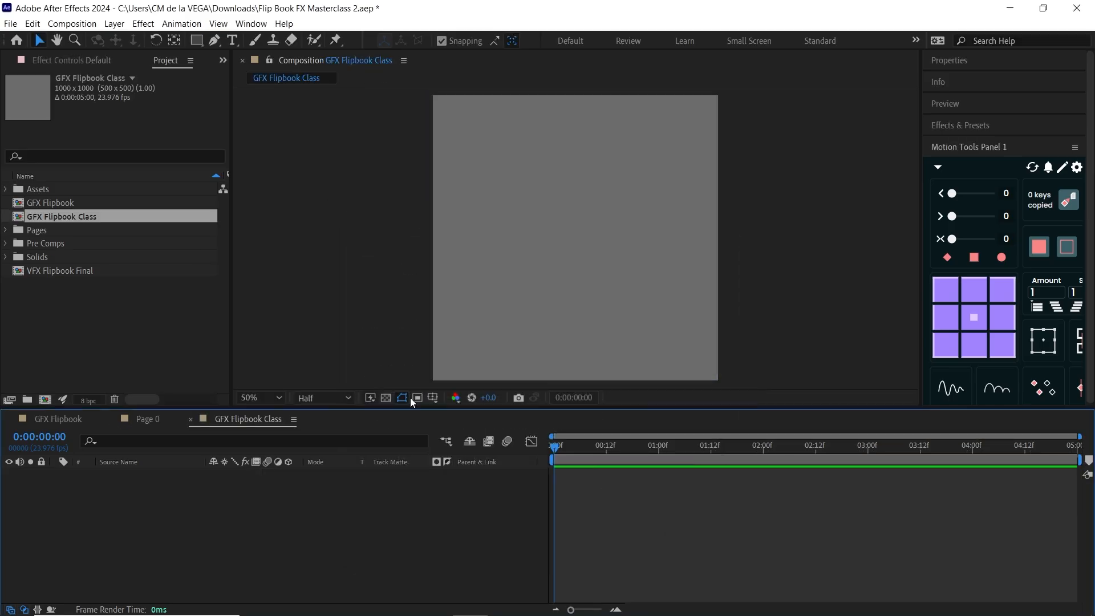
- Add Page 0 from the Pages folder to the GFX Flipbook Class composition and make it a 3D layer
{"action": "left_click", "coordinate": [7, 230]}
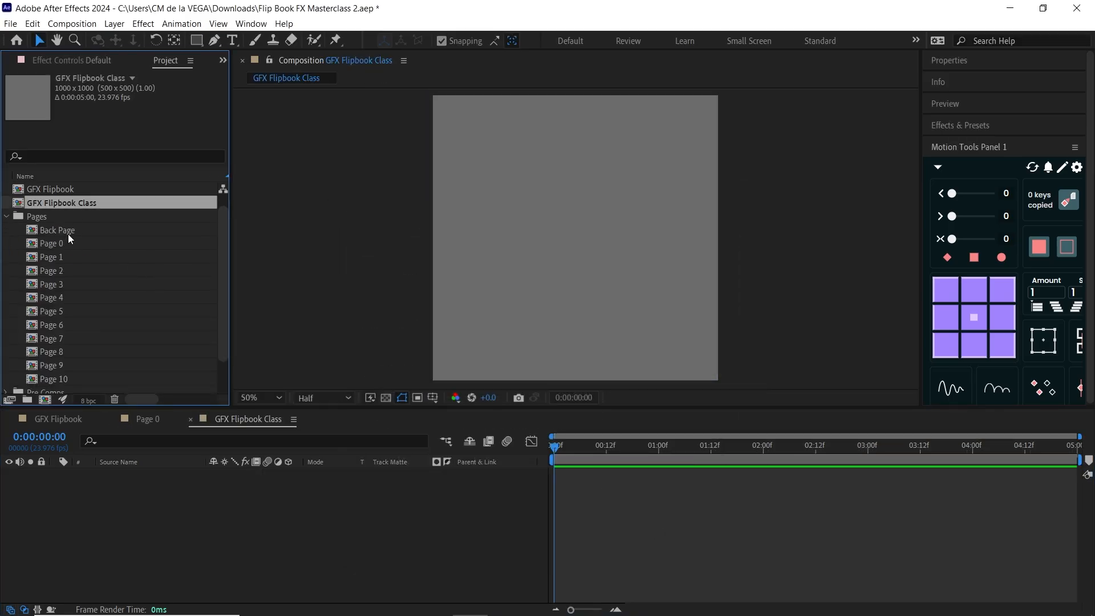
{"action": "left_click_drag", "start_coordinate": [51, 241], "coordinate": [138, 538]}
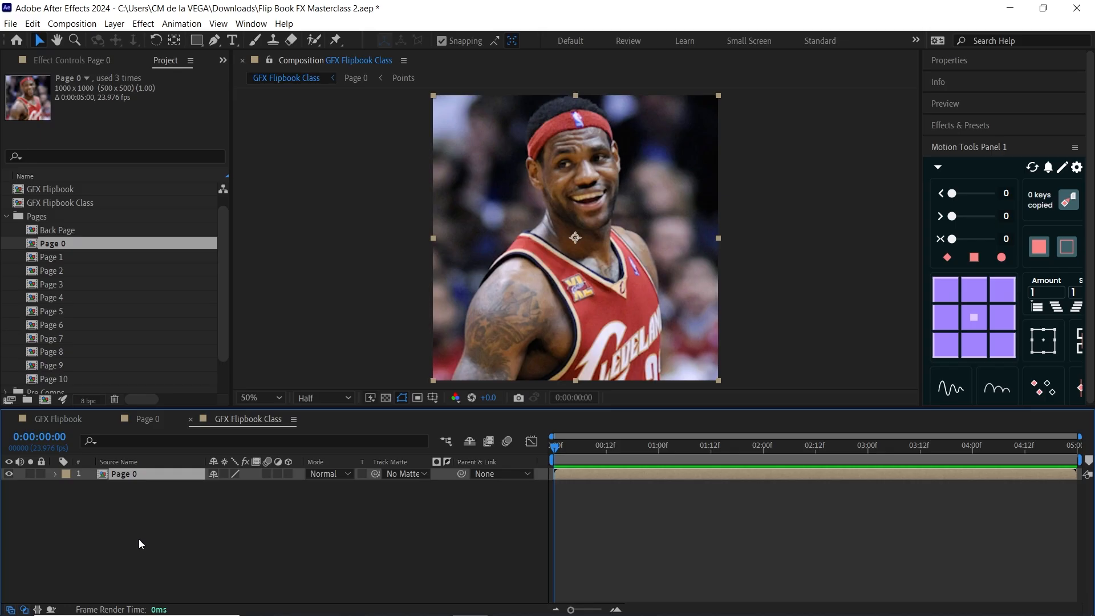
{"action": "left_click", "coordinate": [289, 474]}
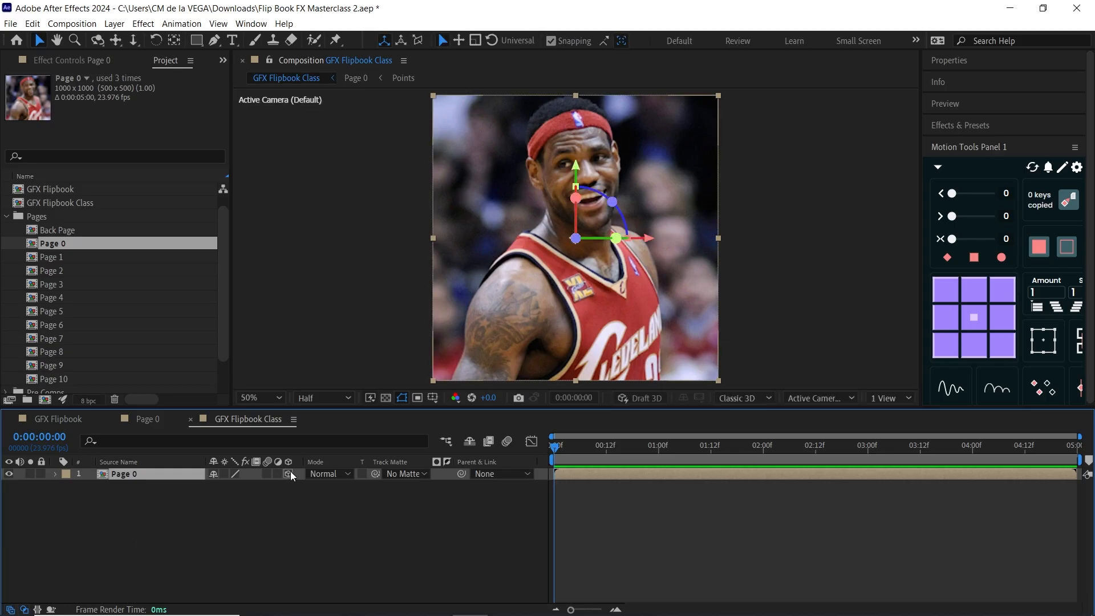
- Add Page 1 beneath the Page 0 layer, hide Page 0 and select Page 1
{"action": "left_click_drag", "start_coordinate": [70, 258], "coordinate": [141, 525]}
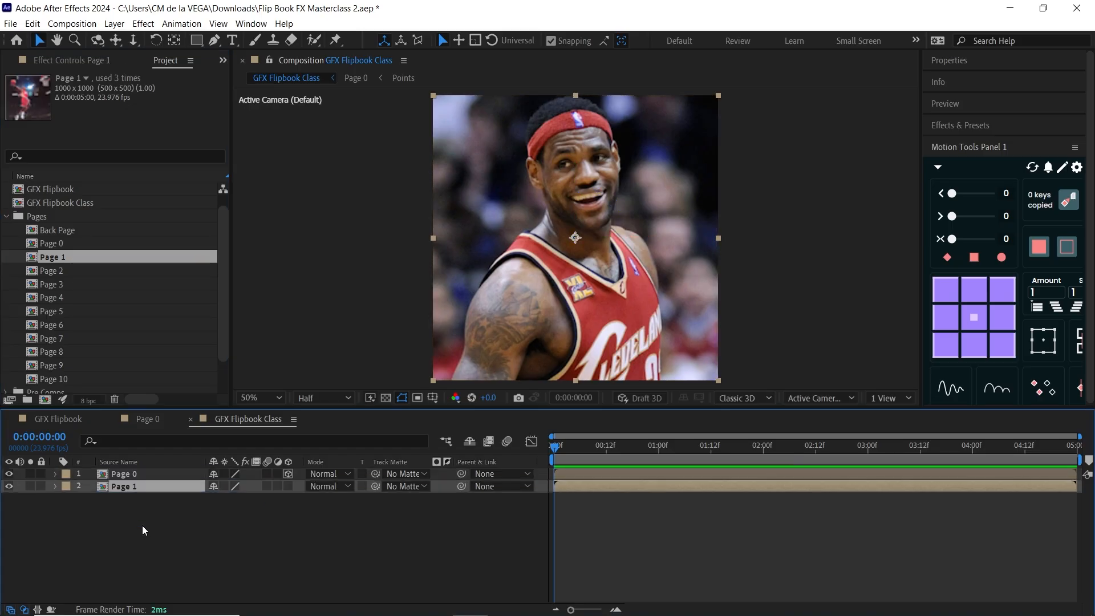
{"action": "left_click", "coordinate": [131, 476]}
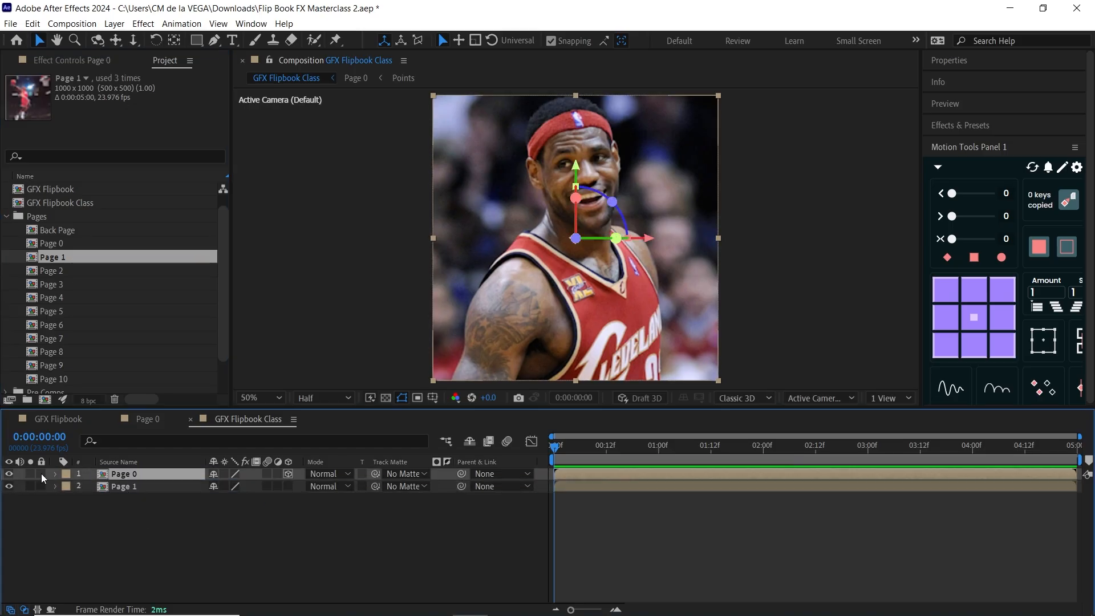
{"action": "left_click", "coordinate": [10, 473]}
{"action": "left_click", "coordinate": [134, 487]}
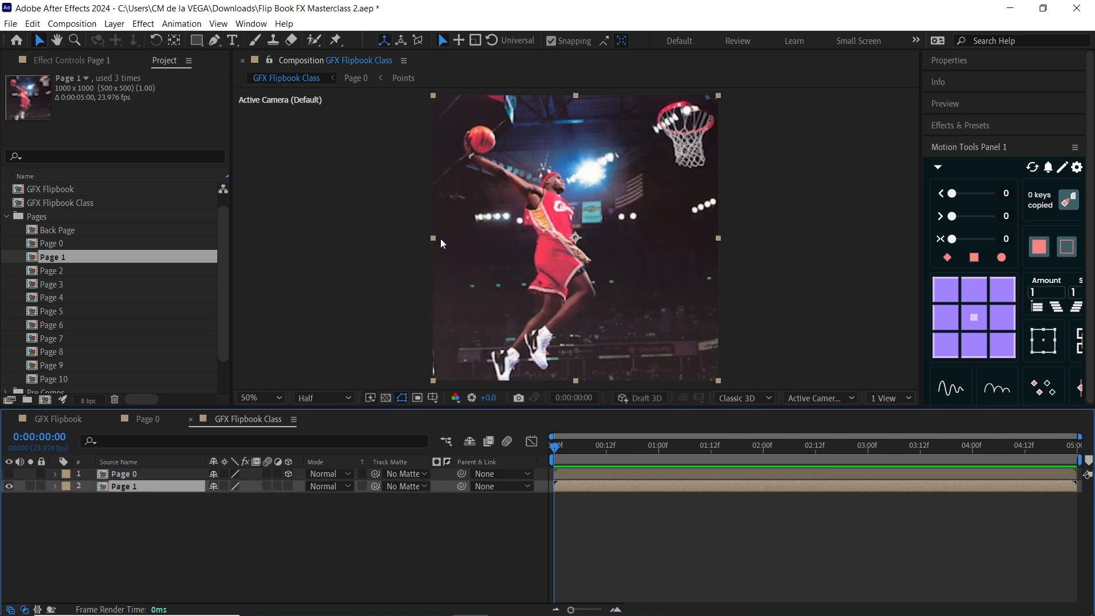
- Try moving Page 1's anchor point to the middle of its left edge with the Pan Behind tool, and undo the move
{"action": "key", "text": "y"}
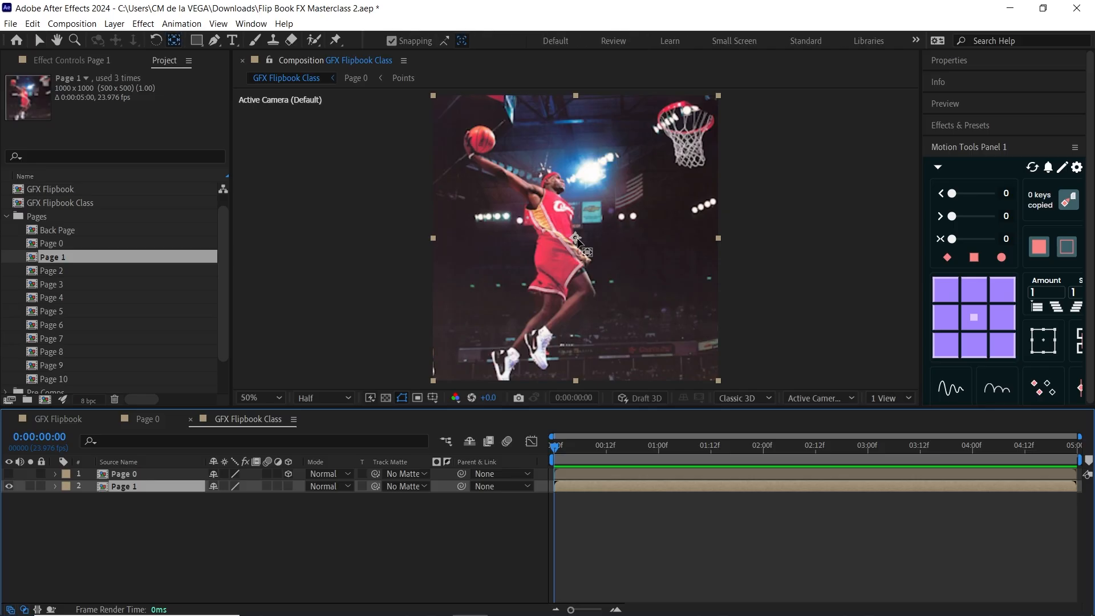
{"action": "left_click_drag", "start_coordinate": [579, 247], "coordinate": [436, 248]}
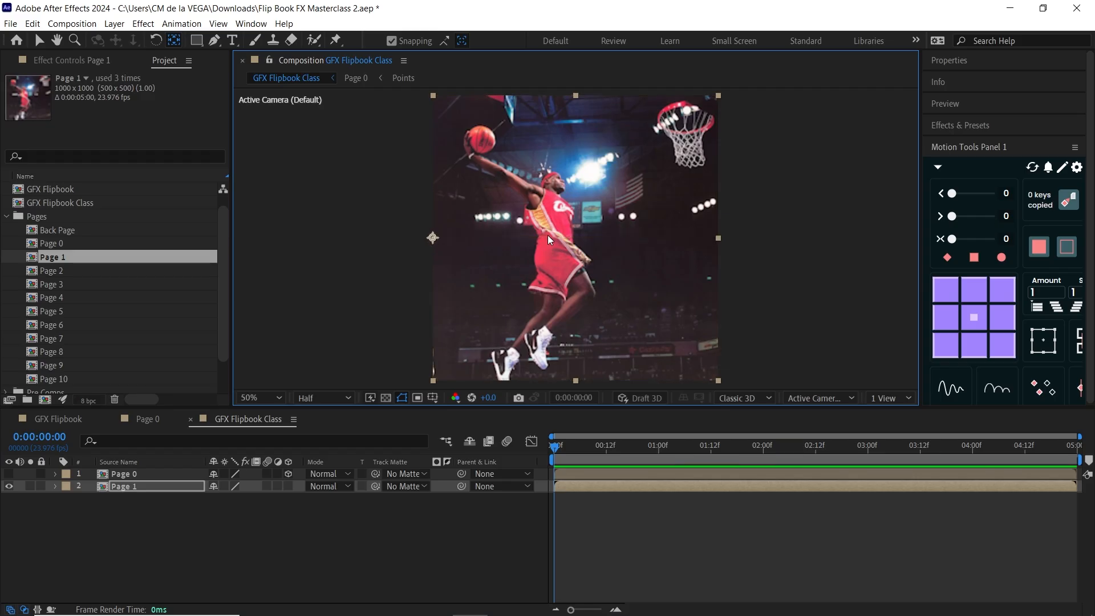
{"action": "key", "text": "ctrl+z"}
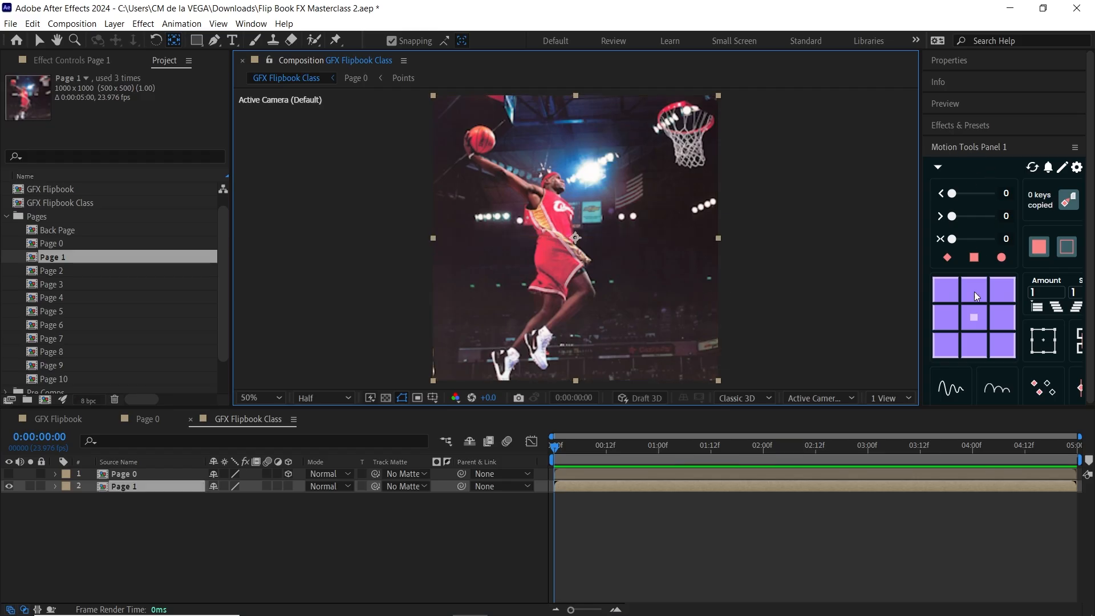
- Set Page 1's anchor point to the middle of its left edge with Motion Tools and make it a 3D layer
{"action": "left_click", "coordinate": [944, 323]}
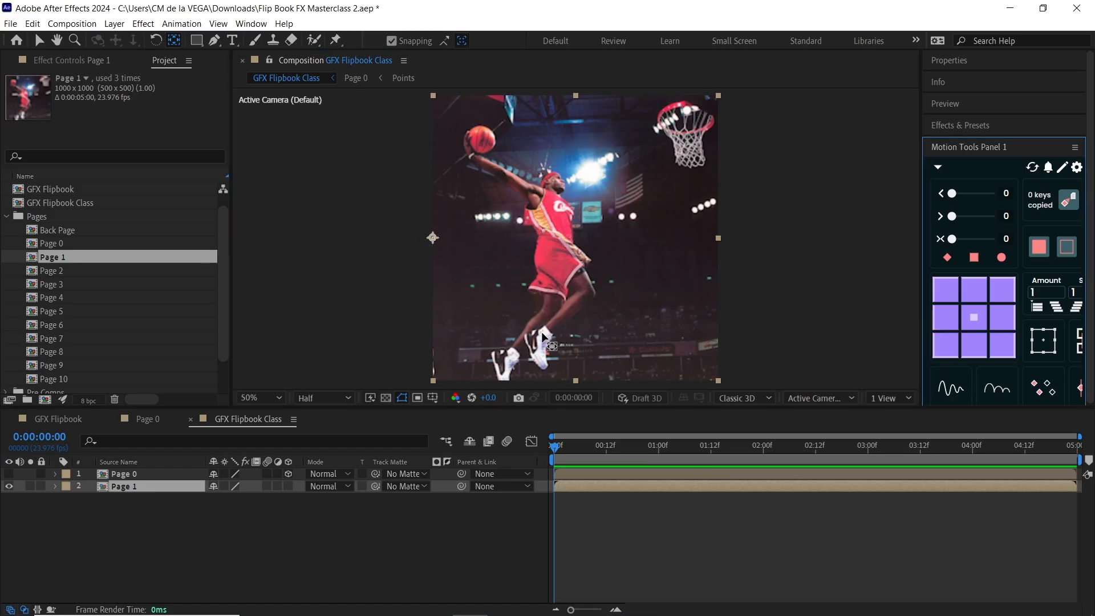
{"action": "left_click", "coordinate": [288, 486]}
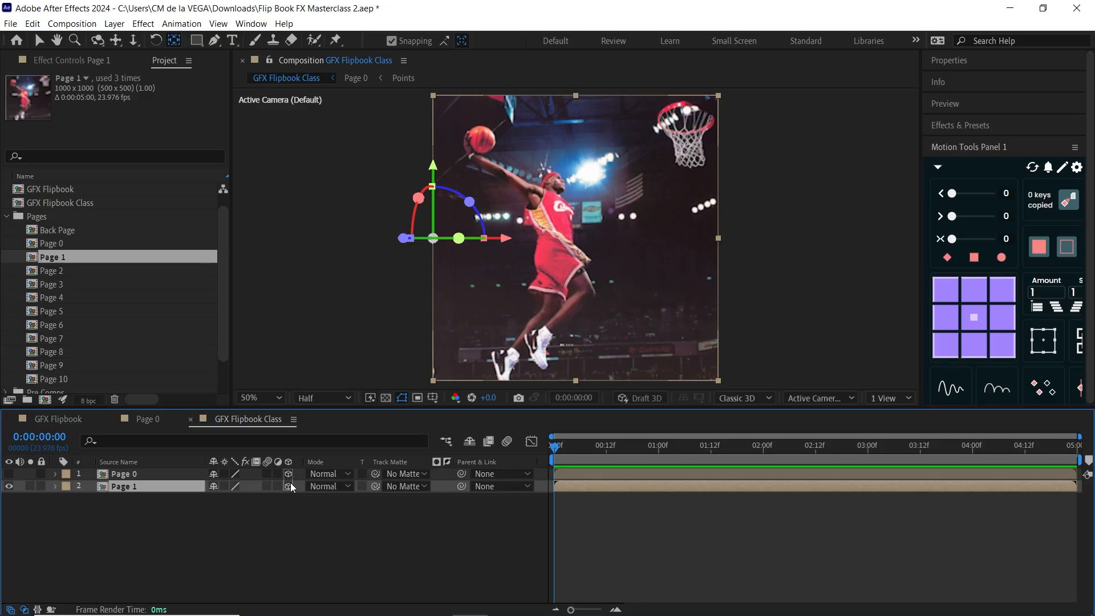
- Open the Back Page composition to examine its contents and return to GFX Flipbook Class
{"action": "left_click", "coordinate": [75, 232]}
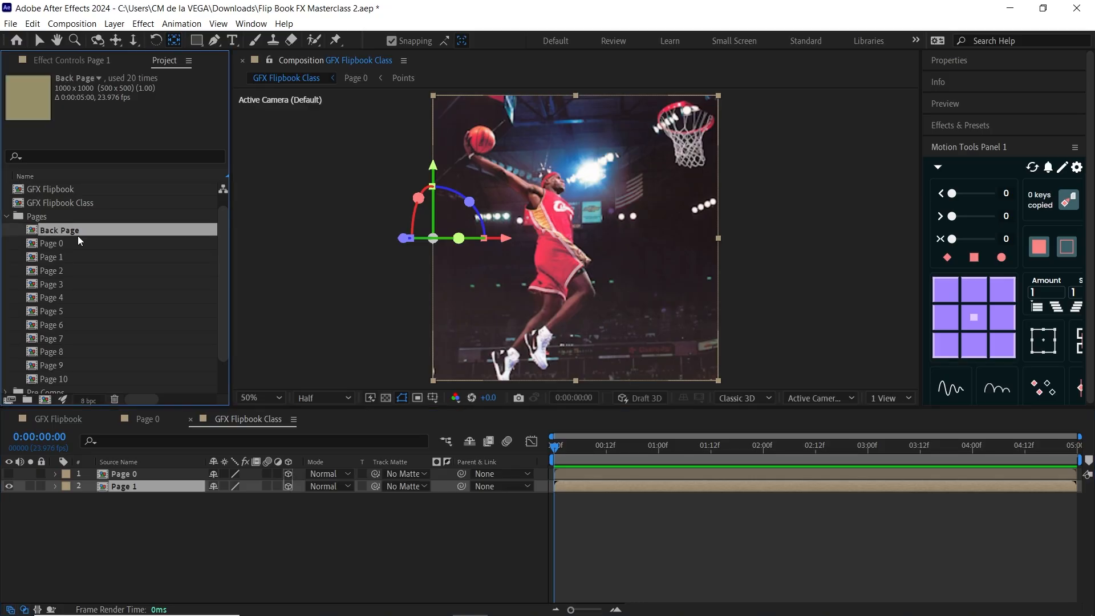
{"action": "double_click", "coordinate": [72, 231]}
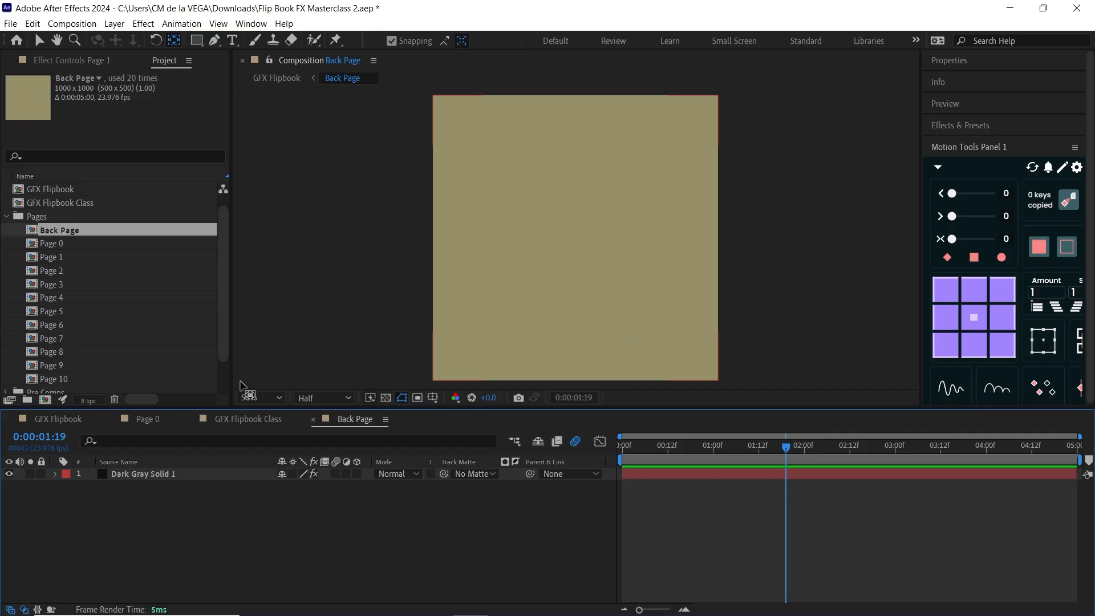
{"action": "left_click", "coordinate": [261, 420]}
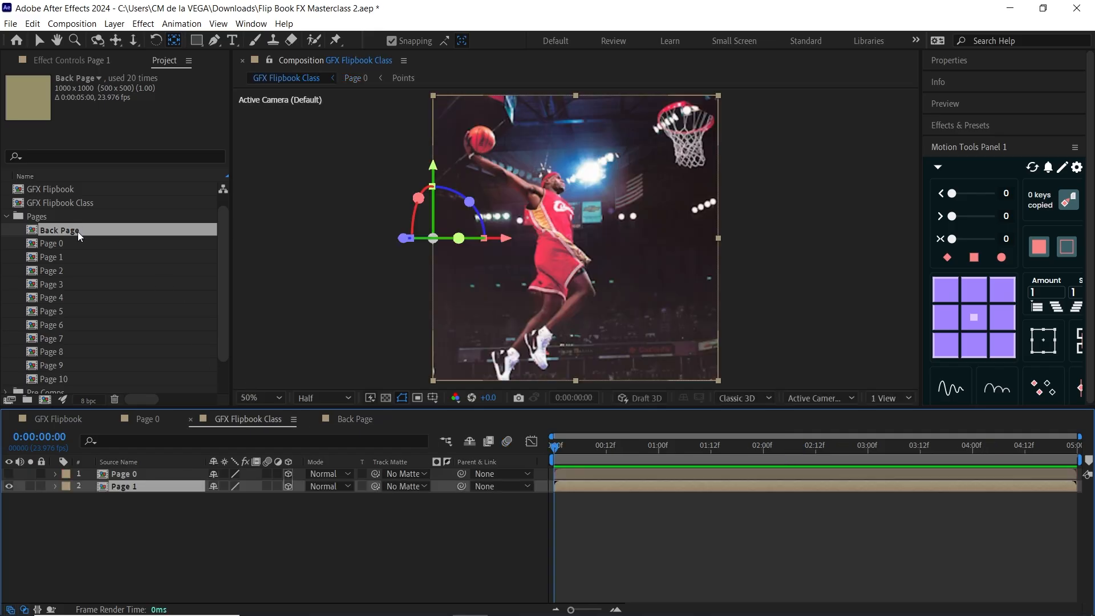
- Add Back Page beneath the Page 1 layer, solo it and make it a 3D layer
{"action": "left_click_drag", "start_coordinate": [80, 234], "coordinate": [157, 528]}
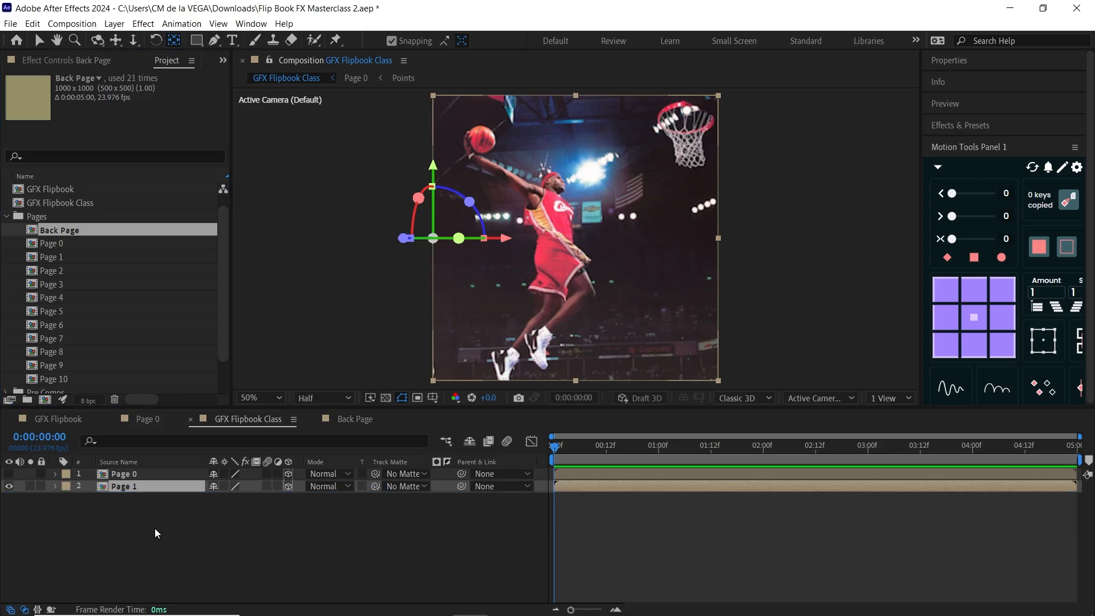
{"action": "left_click", "coordinate": [30, 498]}
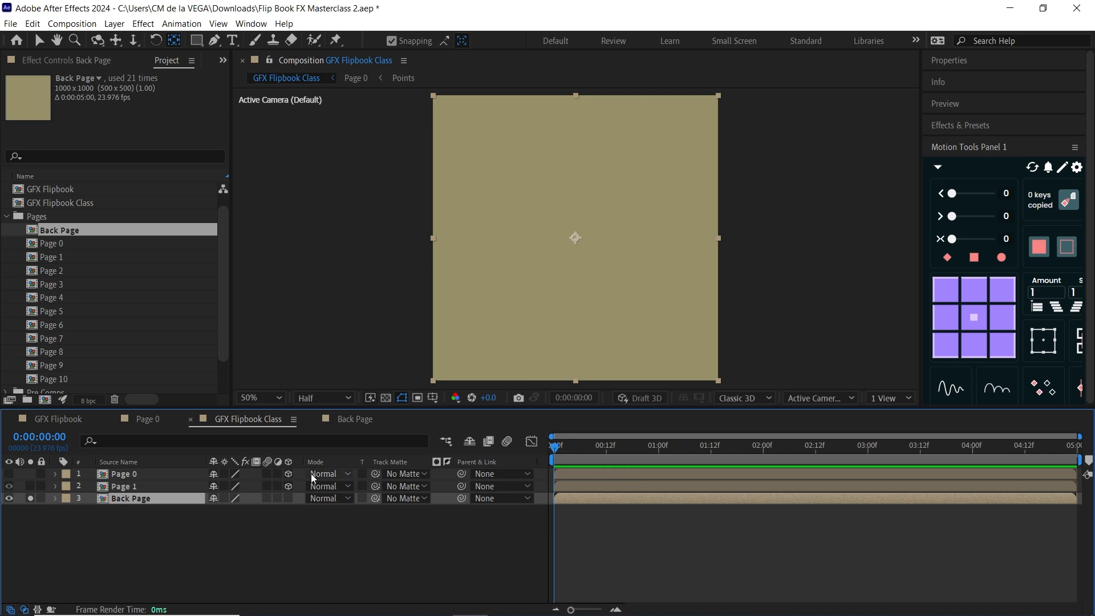
{"action": "left_click", "coordinate": [288, 498]}
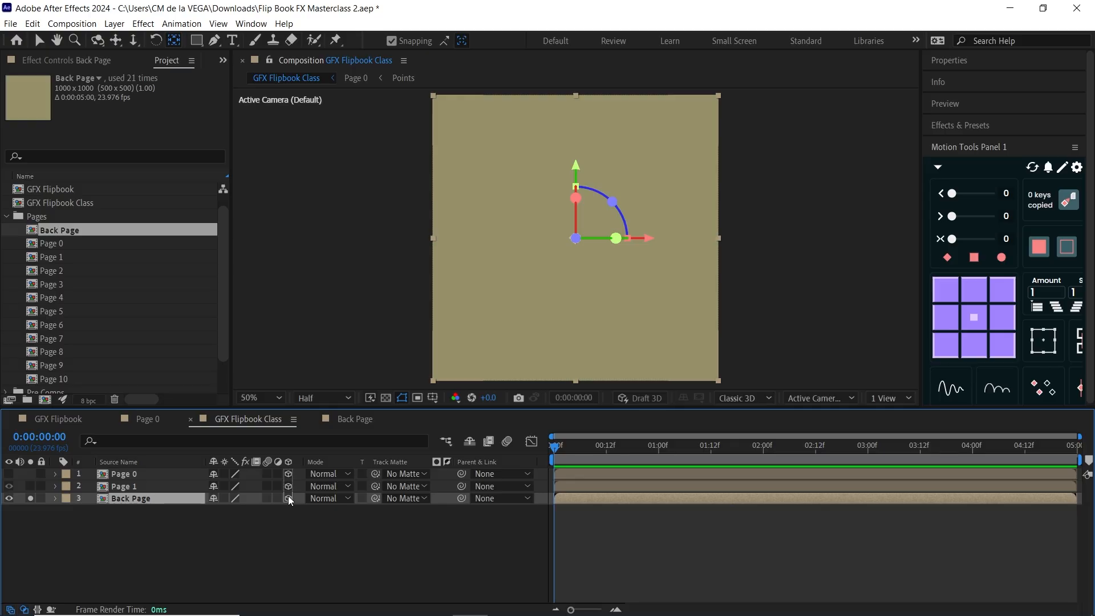
- Set Back Page's Y Rotation to -180° and move its anchor point to the middle of the layer's own right edge
{"action": "key", "text": "r"}
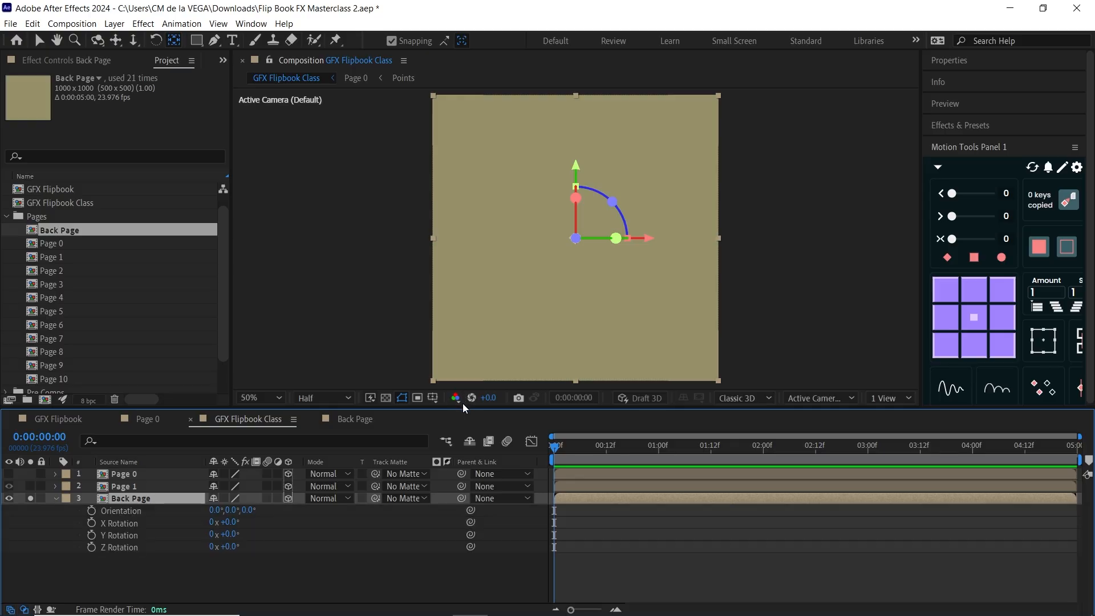
{"action": "left_click", "coordinate": [120, 536]}
{"action": "left_click_drag", "start_coordinate": [234, 536], "coordinate": [233, 534]}
{"action": "left_click", "coordinate": [233, 534]}
{"action": "type", "text": "-180"}
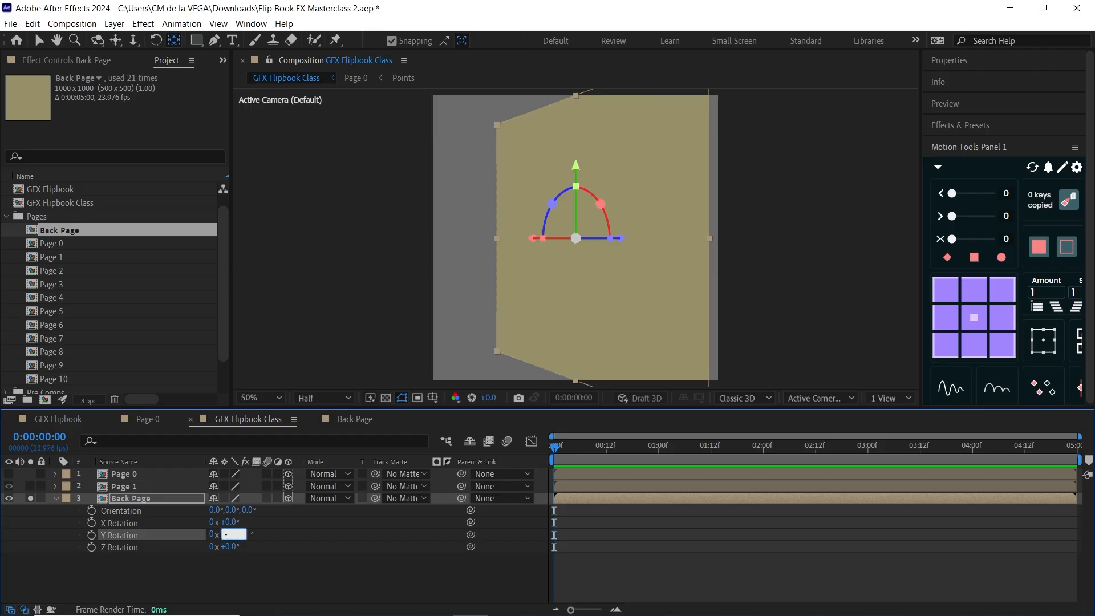
{"action": "key", "text": "Return"}
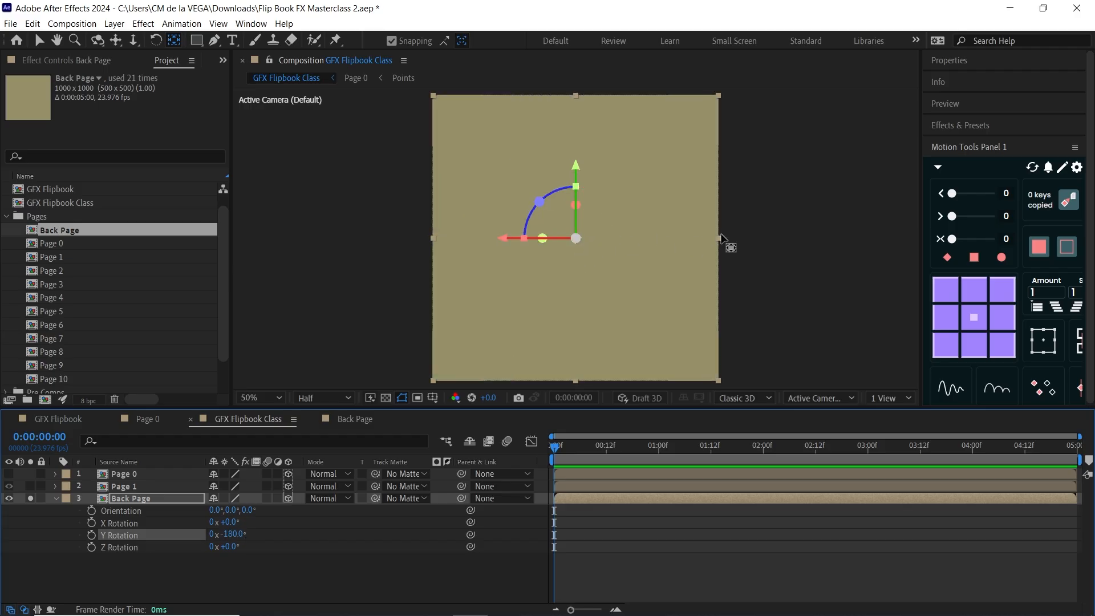
{"action": "left_click", "coordinate": [1002, 318]}
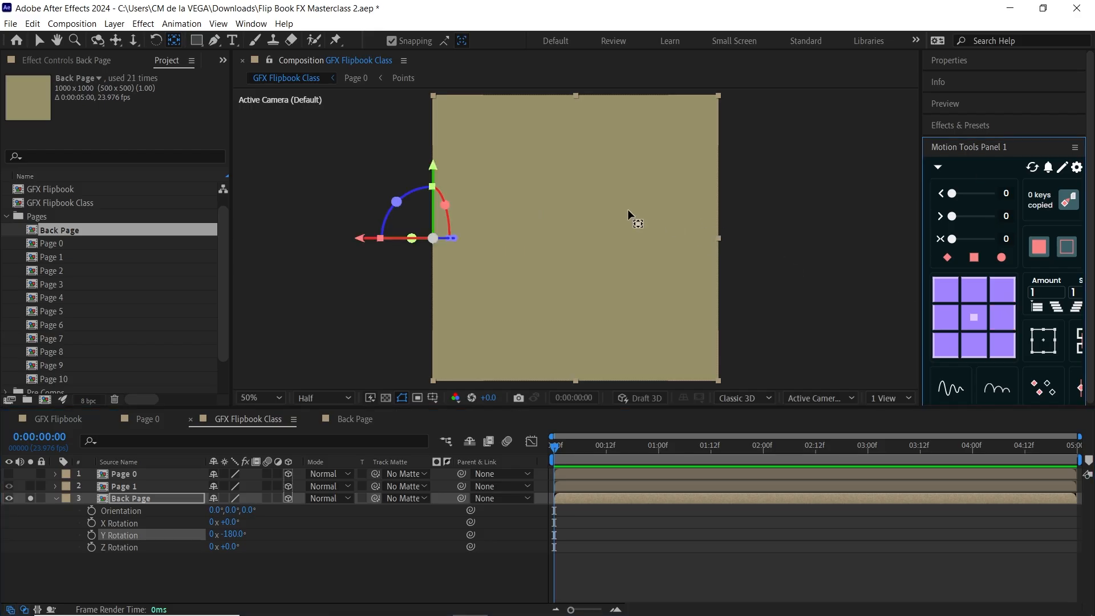
- Parent the Back Page layer to Page 1 and turn off Back Page's solo
{"action": "left_click", "coordinate": [56, 498]}
{"action": "left_click", "coordinate": [130, 497]}
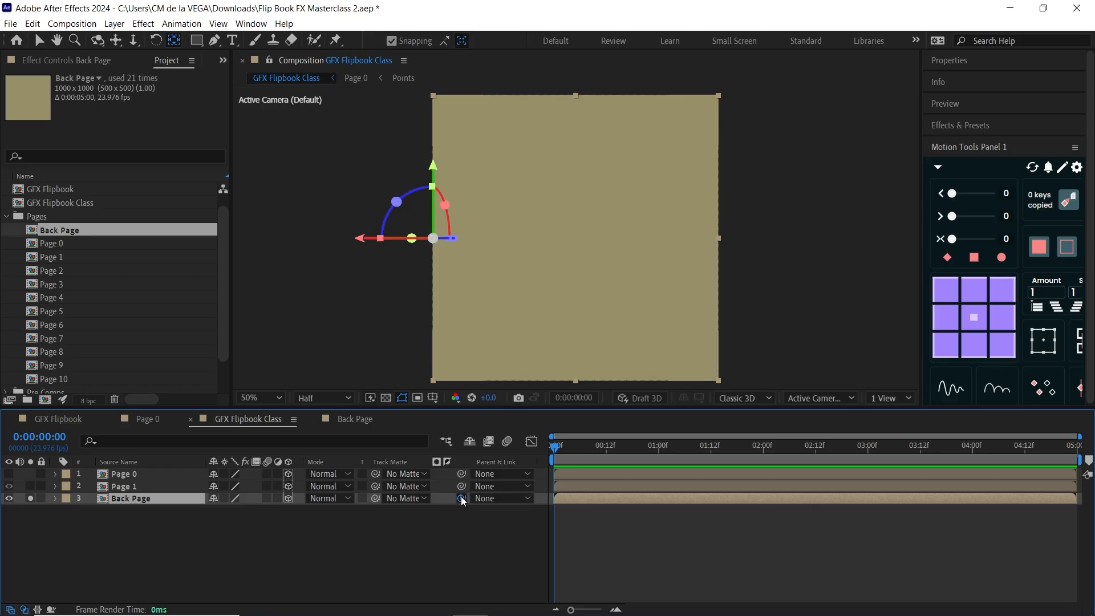
{"action": "left_click_drag", "start_coordinate": [462, 499], "coordinate": [138, 491]}
{"action": "left_click", "coordinate": [136, 488]}
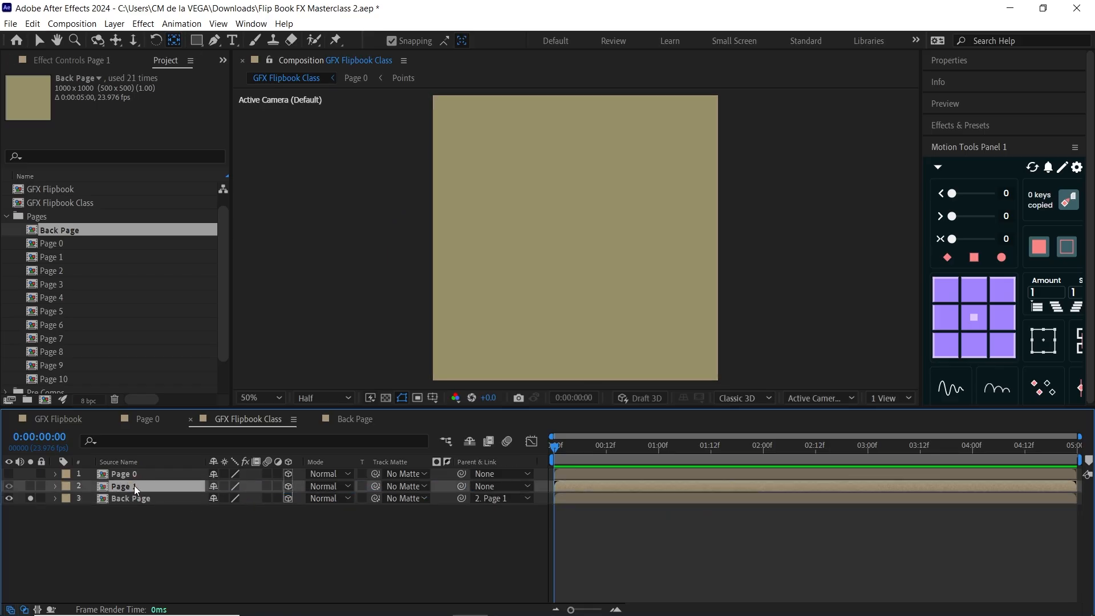
{"action": "left_click", "coordinate": [30, 499]}
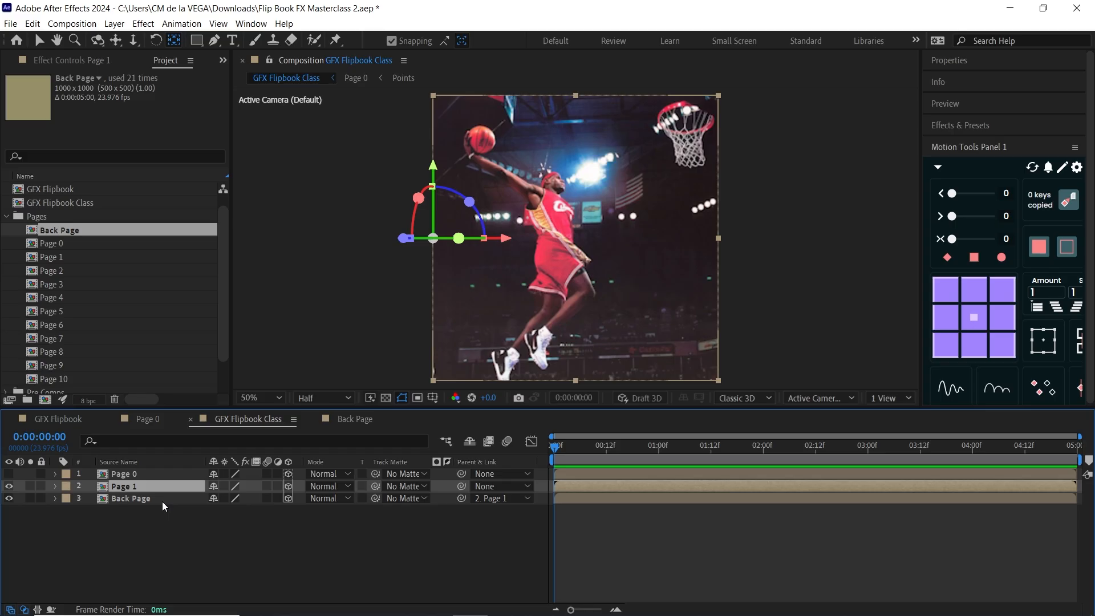
- Switch to the browser to consult the facing-away opacity expression on the motionscript.com page, and return to After Effects
{"action": "key", "text": "alt+Tab"}
{"action": "key", "text": "Tab"}
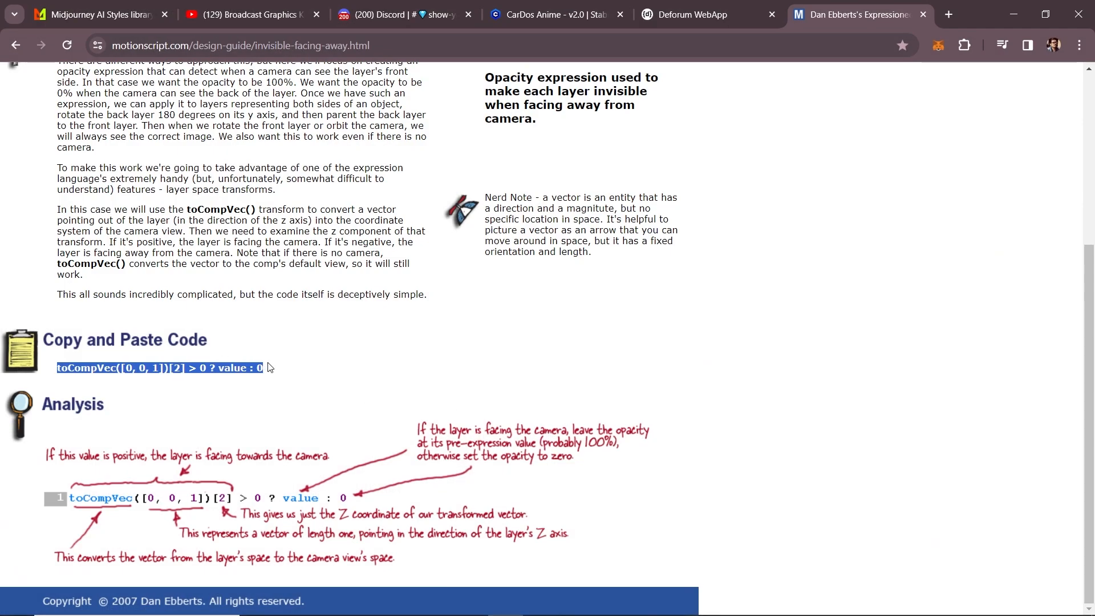
{"action": "key", "text": "alt+Tab"}
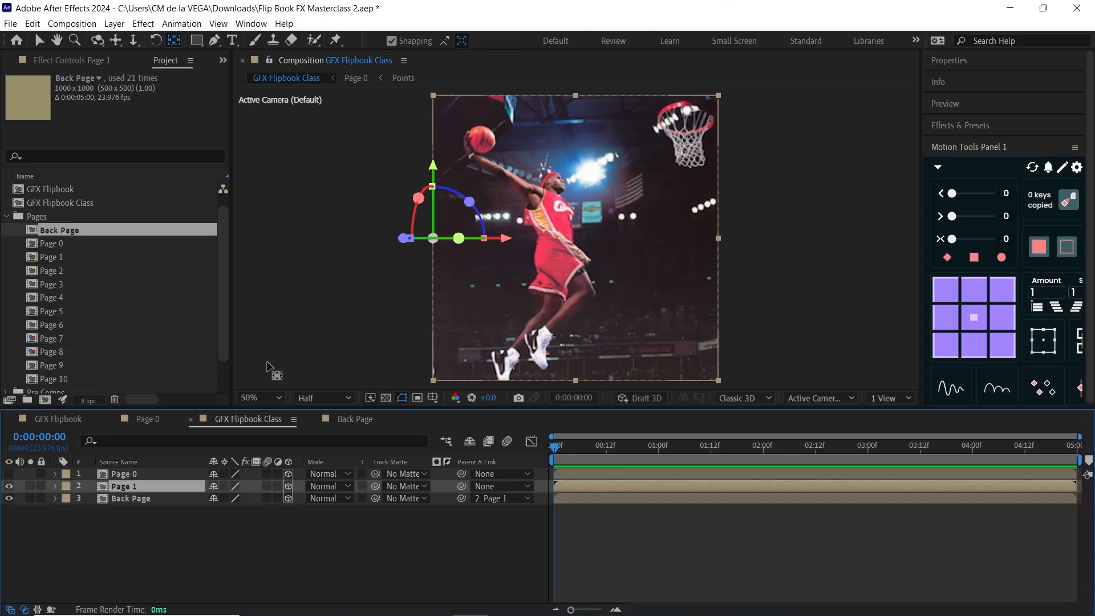
- Show the Opacity of Page 1 and Back Page, and give Page 1's Opacity the expression toCompVec([0, 0, 1])[2] > 0 ? value : 0
{"action": "left_click", "coordinate": [155, 495], "text": "shift"}
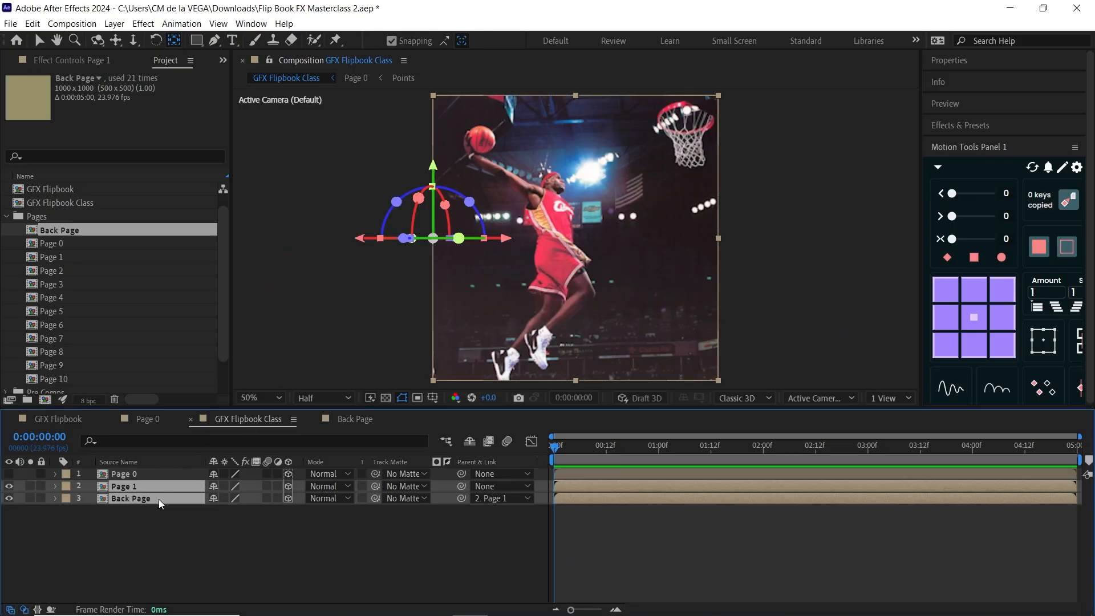
{"action": "key", "text": "t"}
{"action": "left_click", "coordinate": [128, 499]}
{"action": "right_click", "coordinate": [127, 499]}
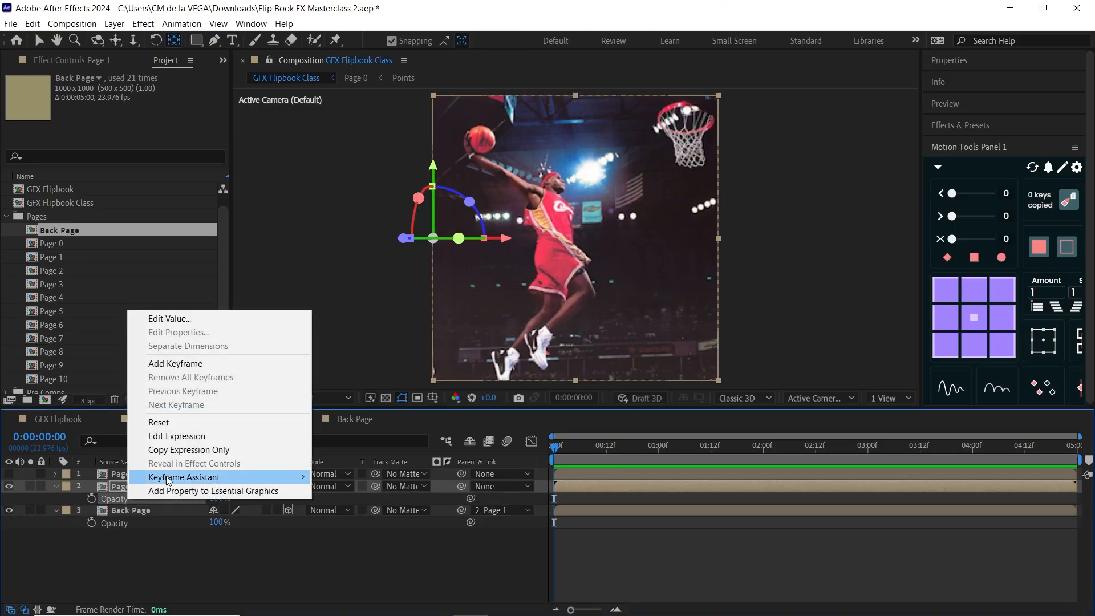
{"action": "left_click", "coordinate": [191, 437]}
{"action": "type", "text": "toCompVec([0, 0, 1])[2] > 0 ? value : 0"}
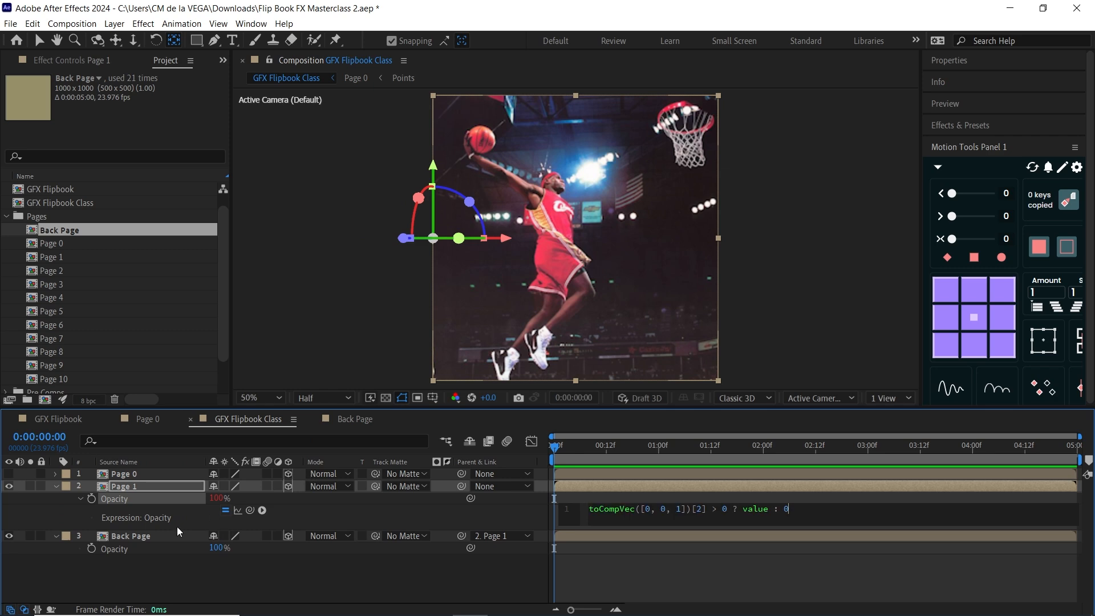
- Apply the expression toCompVec([0, 0, 1])[2] > 0 ? value : 0 to Back Page's Opacity
{"action": "left_click", "coordinate": [148, 536]}
{"action": "left_click", "coordinate": [128, 548]}
{"action": "right_click", "coordinate": [128, 550]}
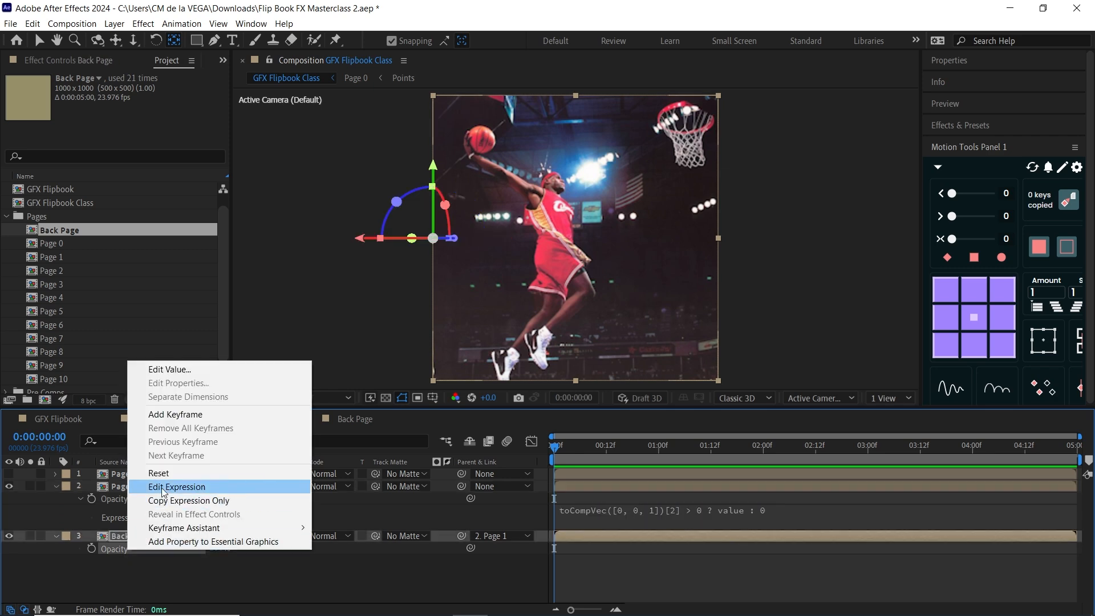
{"action": "left_click", "coordinate": [211, 488]}
{"action": "type", "text": "toCompVec([0, 0, 1])[2] > 0 ? value : 0"}
{"action": "left_click", "coordinate": [390, 521]}
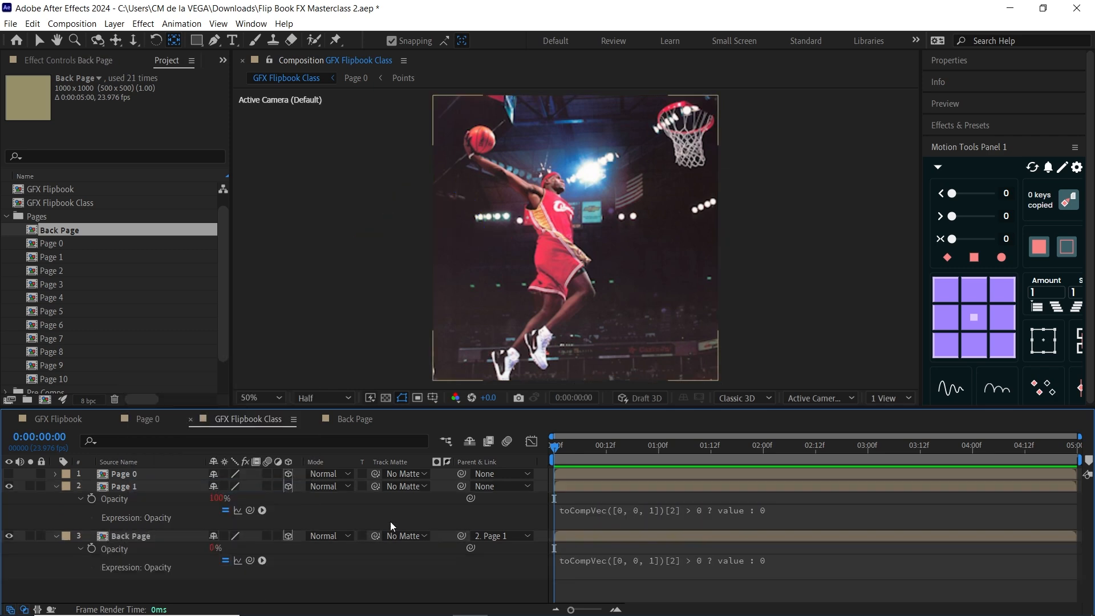
- Dolly the default camera back and turn Page 1's Y Rotation to 93° to test the page flip
{"action": "left_click", "coordinate": [136, 485]}
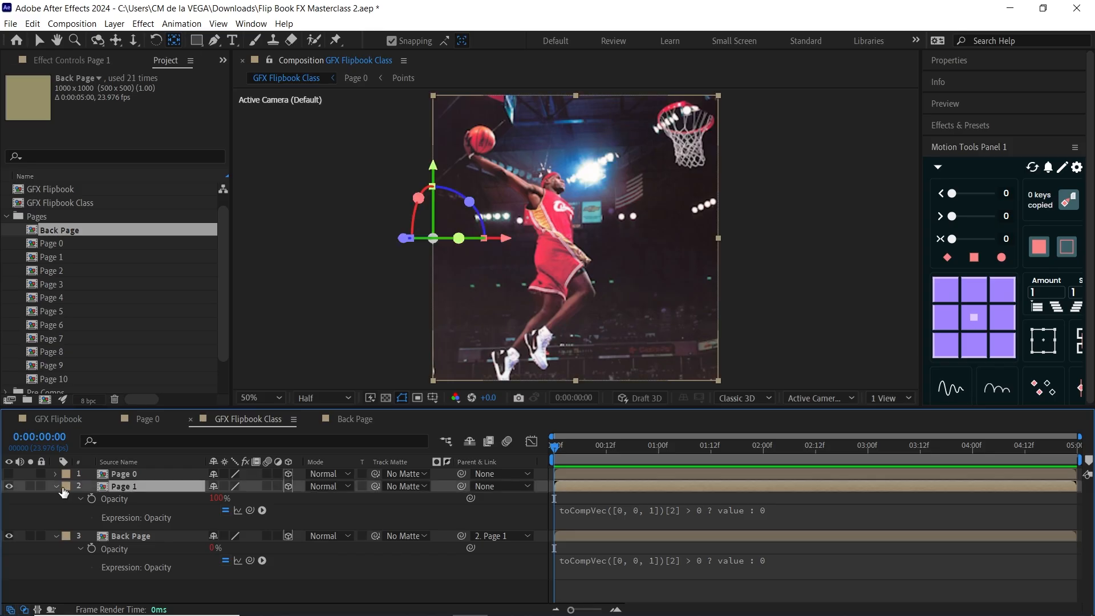
{"action": "key", "text": "u"}
{"action": "key", "text": "r"}
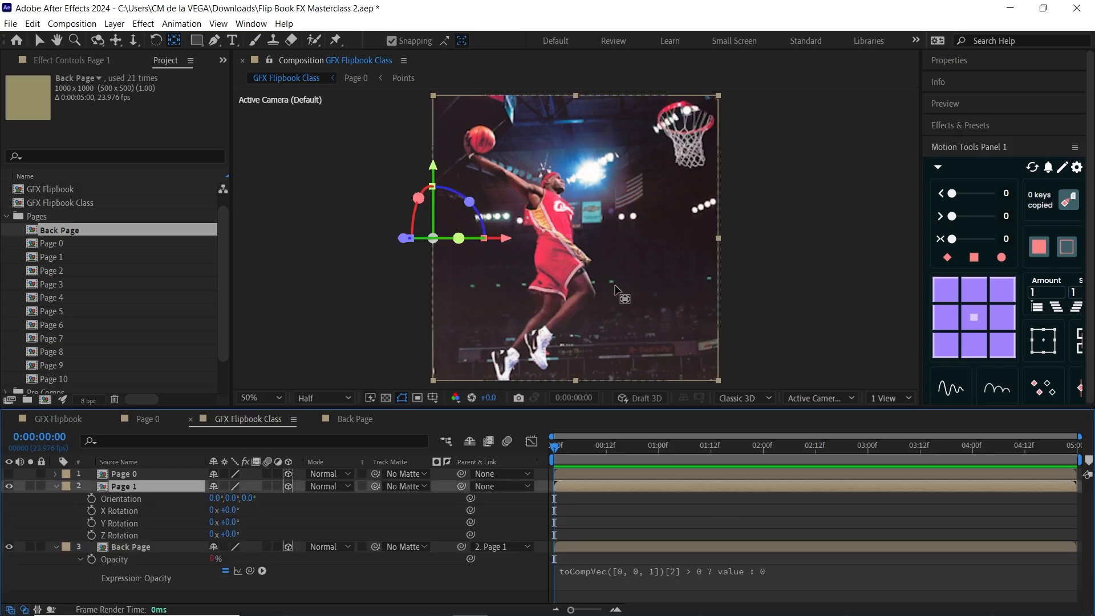
{"action": "key", "text": "c"}
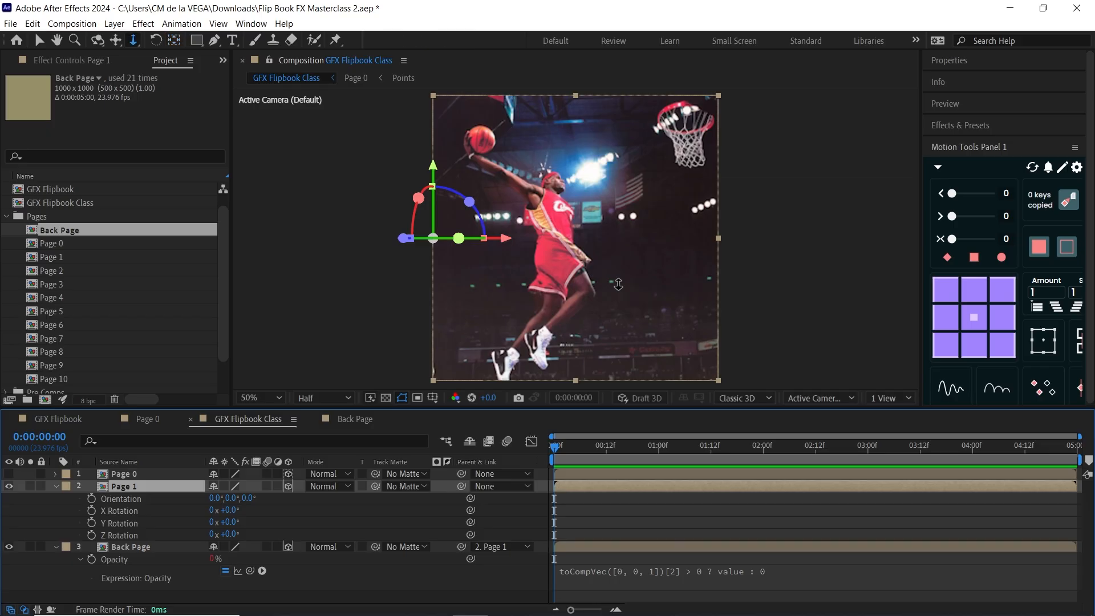
{"action": "left_click_drag", "start_coordinate": [616, 285], "coordinate": [616, 284]}
{"action": "scroll", "coordinate": [617, 284], "scroll_direction": "down", "scroll_amount": 5}
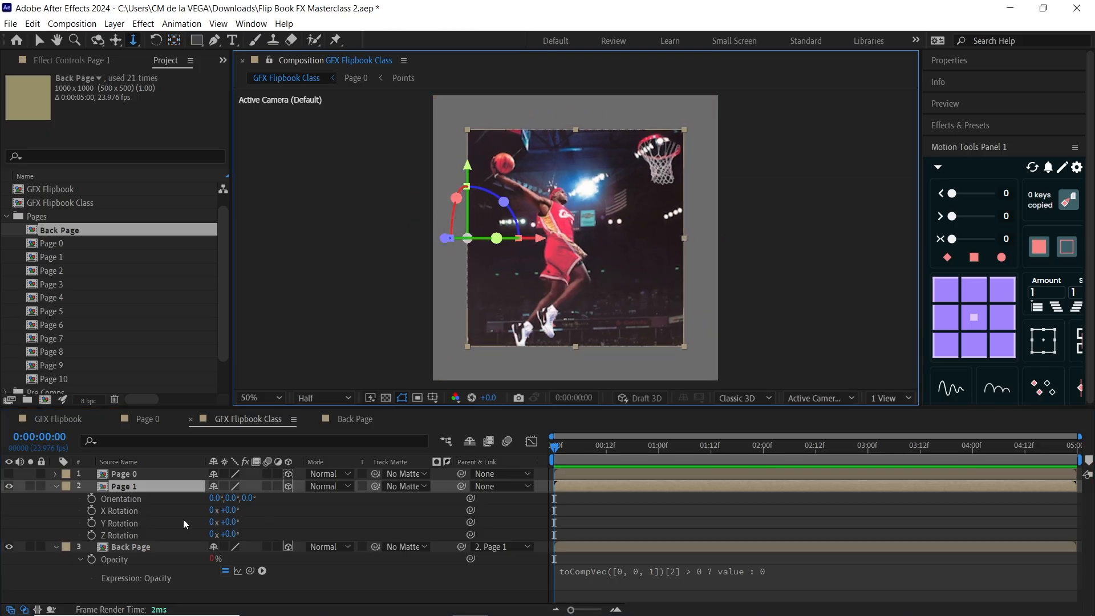
{"action": "left_click", "coordinate": [141, 524]}
{"action": "left_click_drag", "start_coordinate": [237, 521], "coordinate": [297, 522]}
{"action": "left_click", "coordinate": [163, 548]}
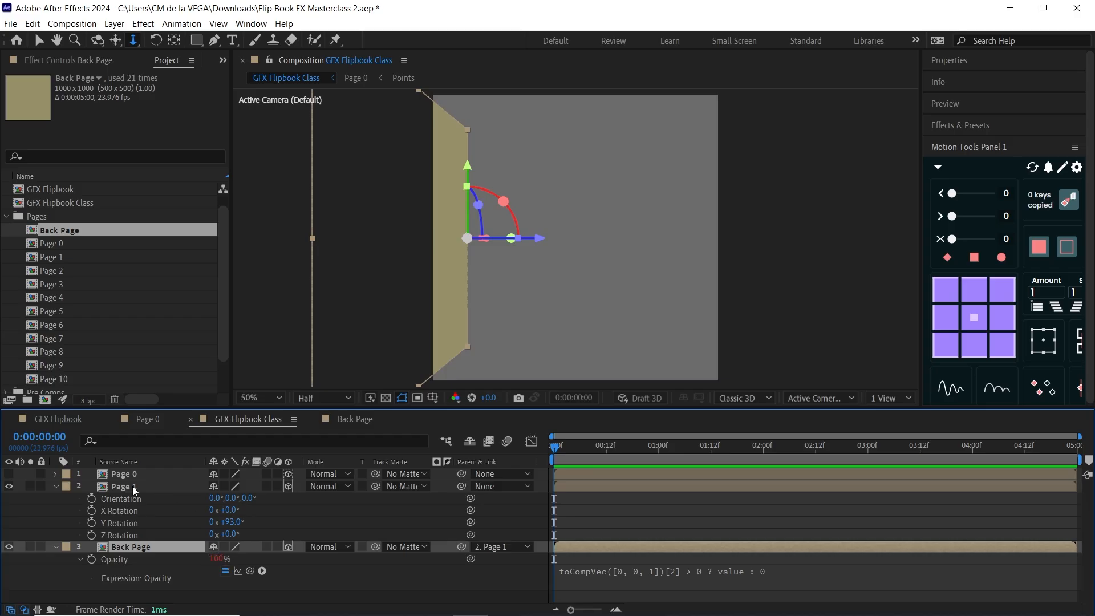
- Return Page 1's Y Rotation to 0° and reset the default camera
{"action": "left_click", "coordinate": [152, 486]}
{"action": "key", "text": "t"}
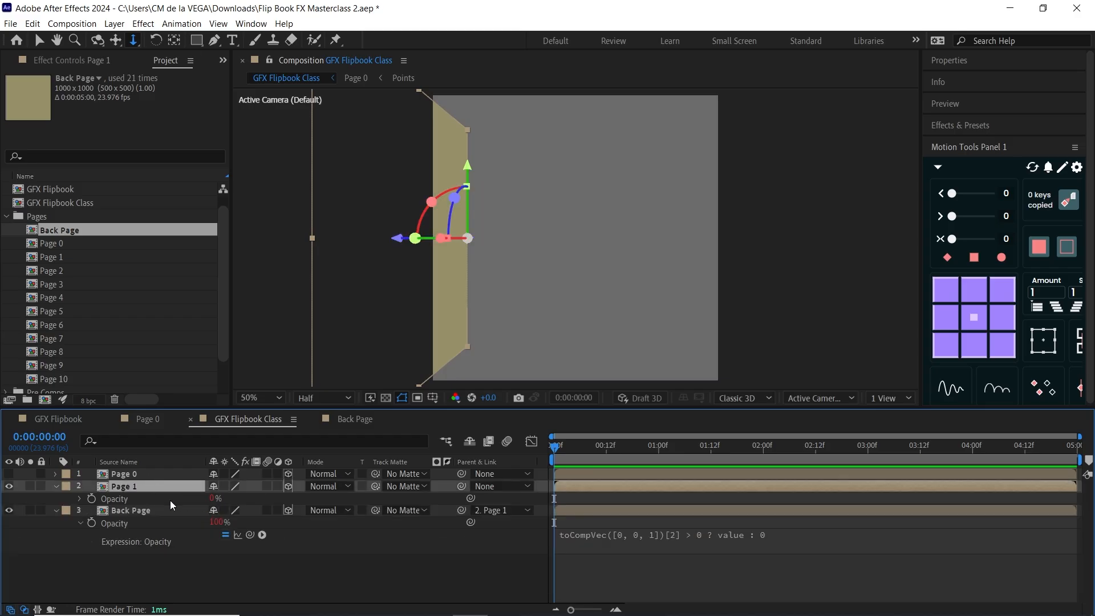
{"action": "key", "text": "r"}
{"action": "left_click_drag", "start_coordinate": [226, 522], "coordinate": [178, 519]}
{"action": "left_click", "coordinate": [230, 521]}
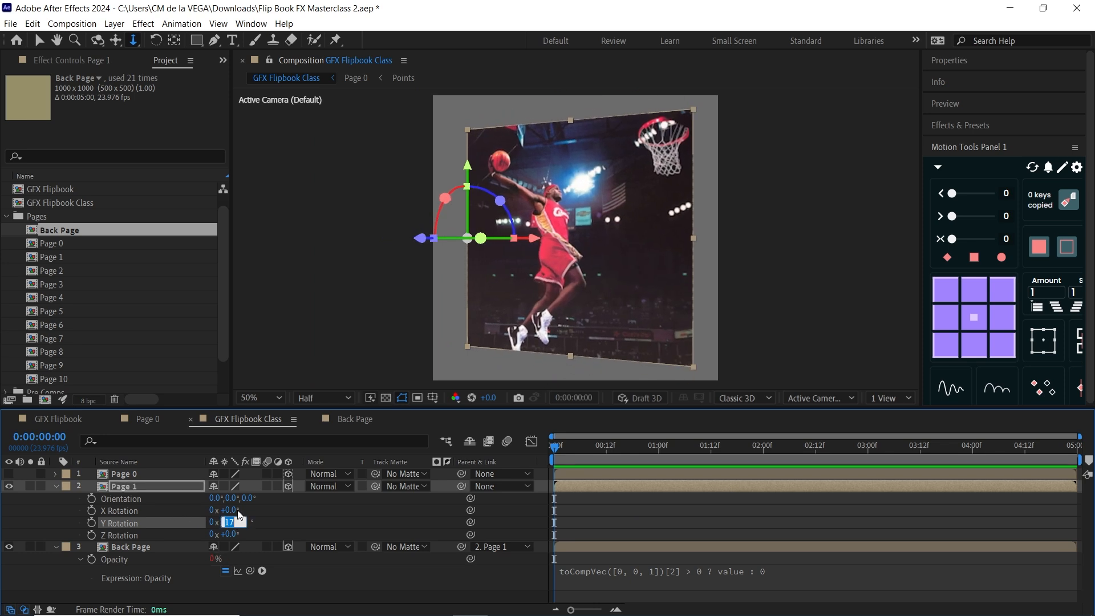
{"action": "type", "text": "0"}
{"action": "key", "text": "Return"}
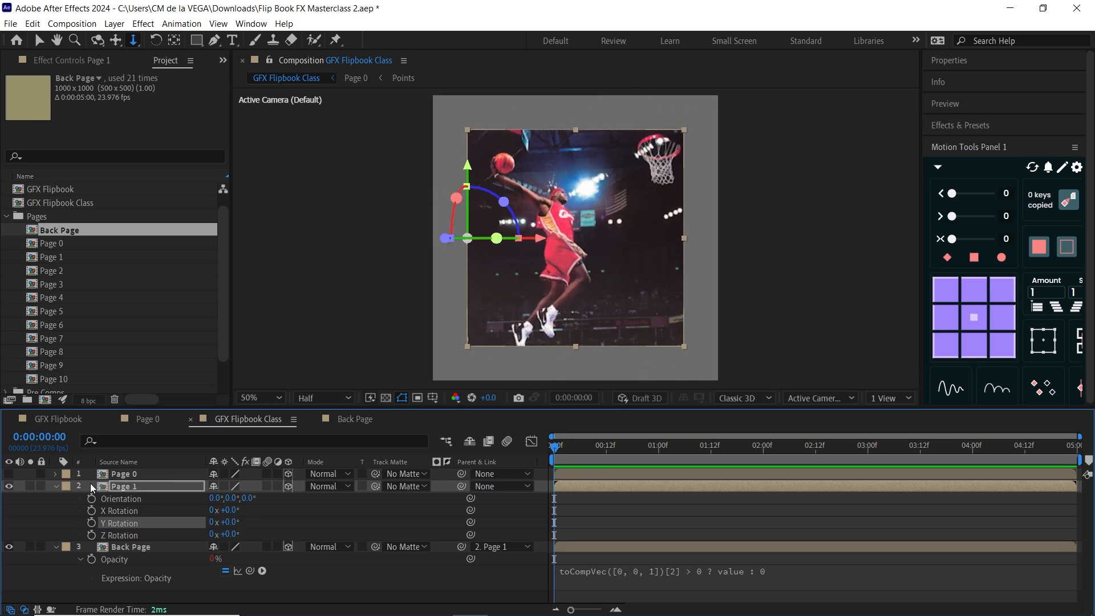
{"action": "left_click", "coordinate": [55, 487]}
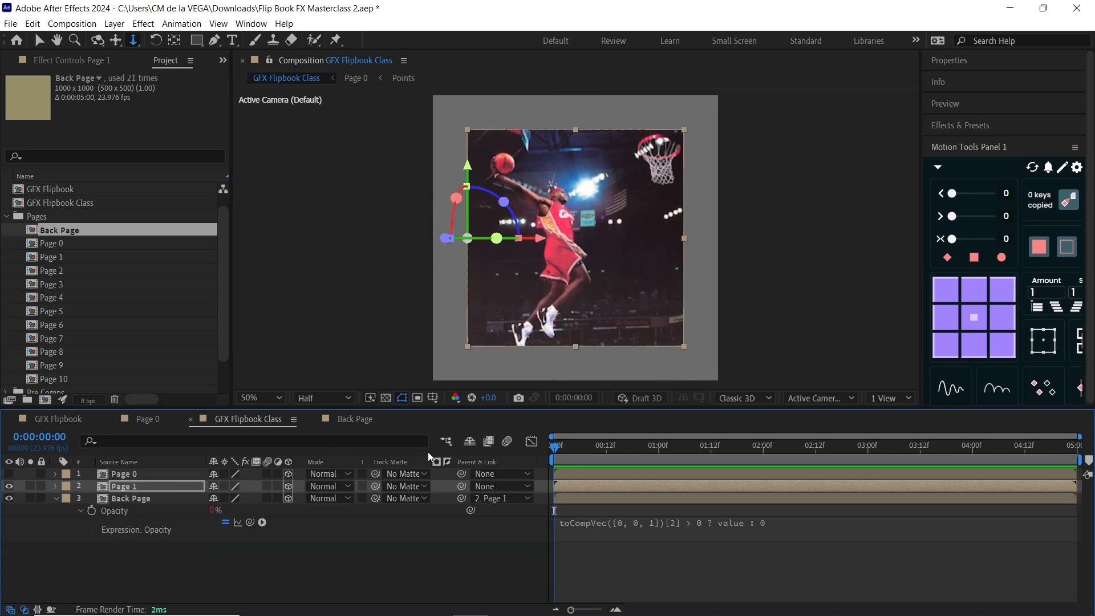
{"action": "left_click", "coordinate": [827, 396]}
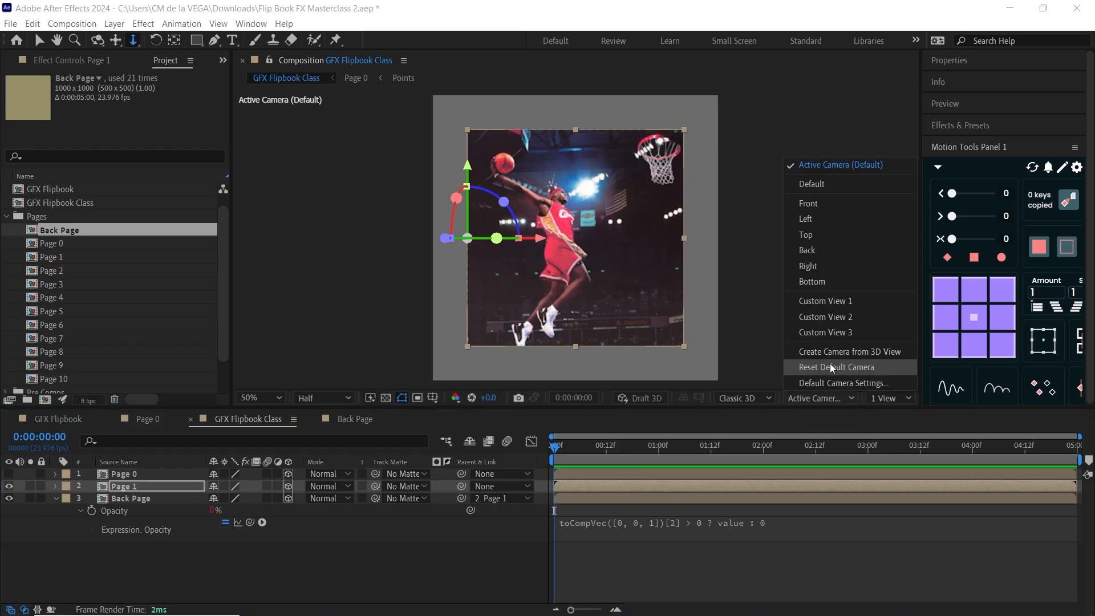
{"action": "left_click", "coordinate": [844, 368]}
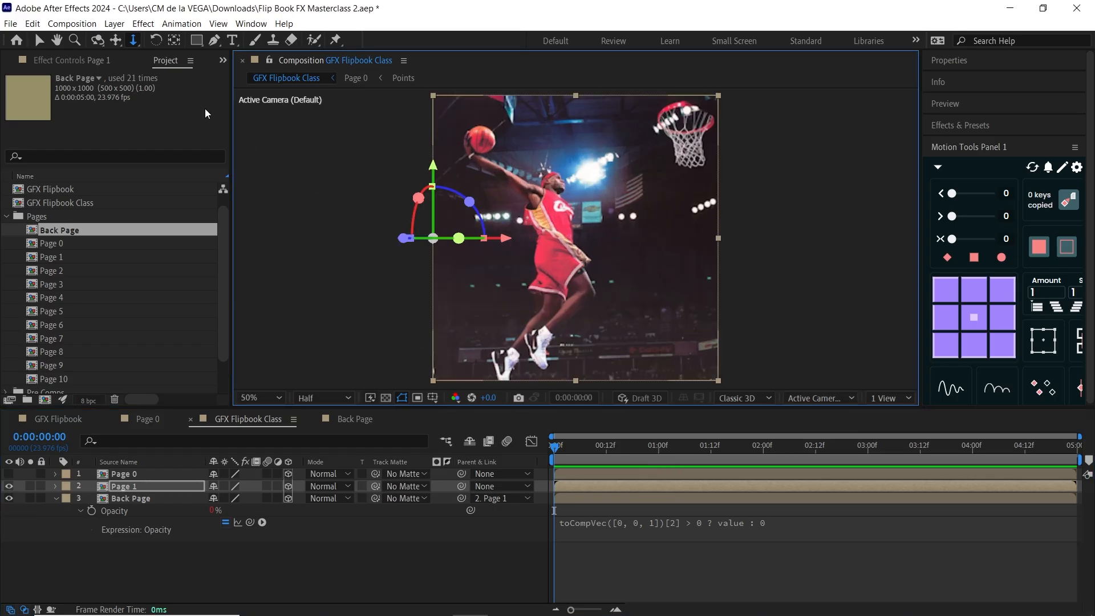
- Create a null object above Page 1 and rename it Flipbook CTRL
{"action": "left_click", "coordinate": [114, 23]}
{"action": "mouse_move", "coordinate": [286, 38]}
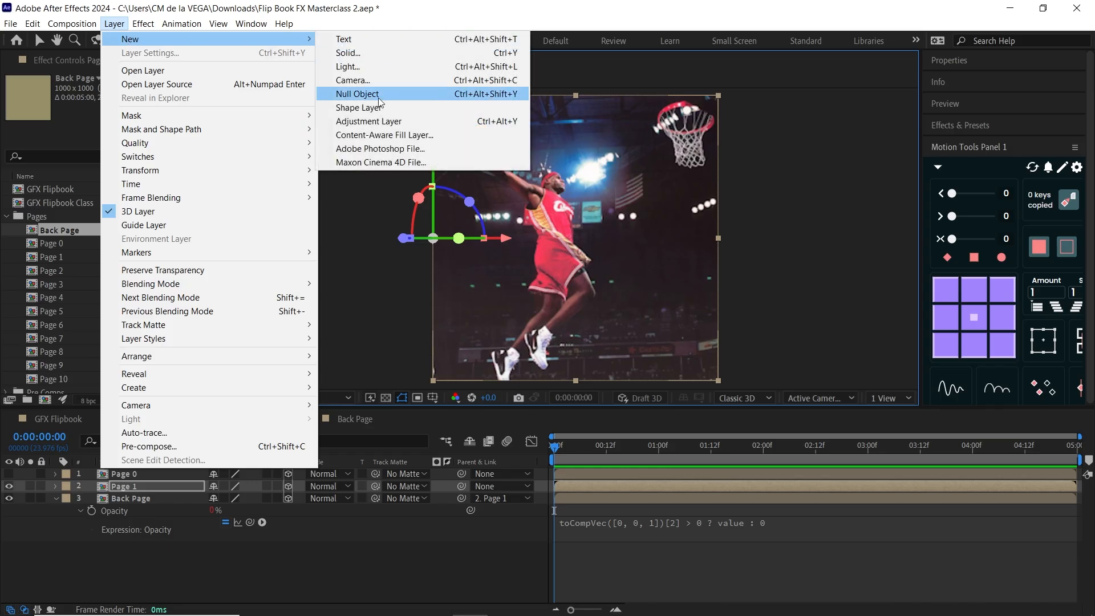
{"action": "left_click", "coordinate": [357, 93]}
{"action": "key", "text": "KP_Enter"}
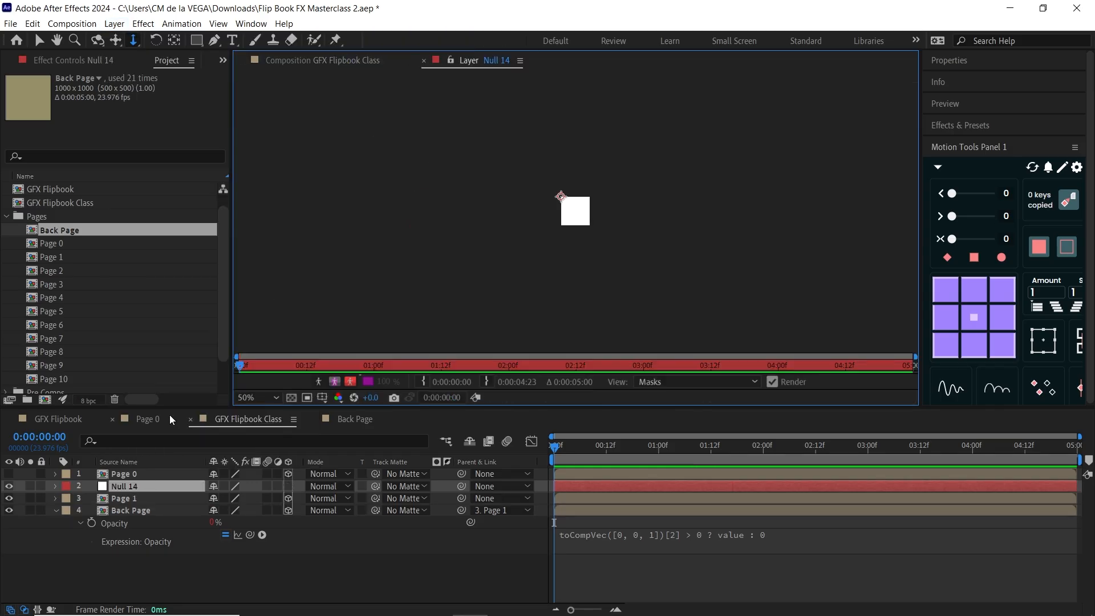
{"action": "left_click", "coordinate": [422, 62]}
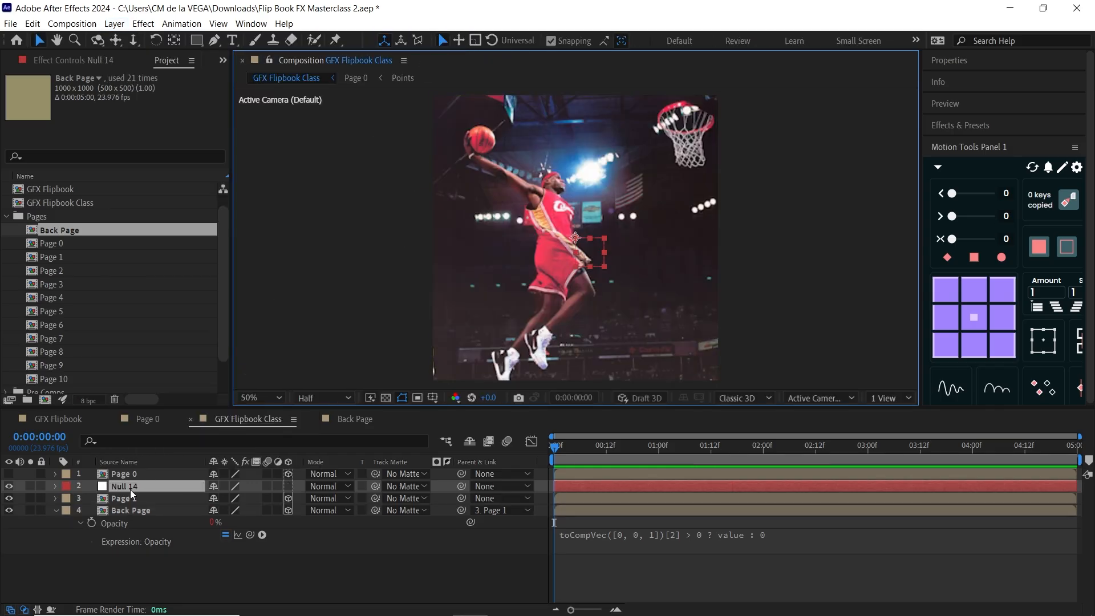
{"action": "left_click", "coordinate": [141, 462]}
{"action": "key", "text": "Return"}
{"action": "type", "text": "F"}
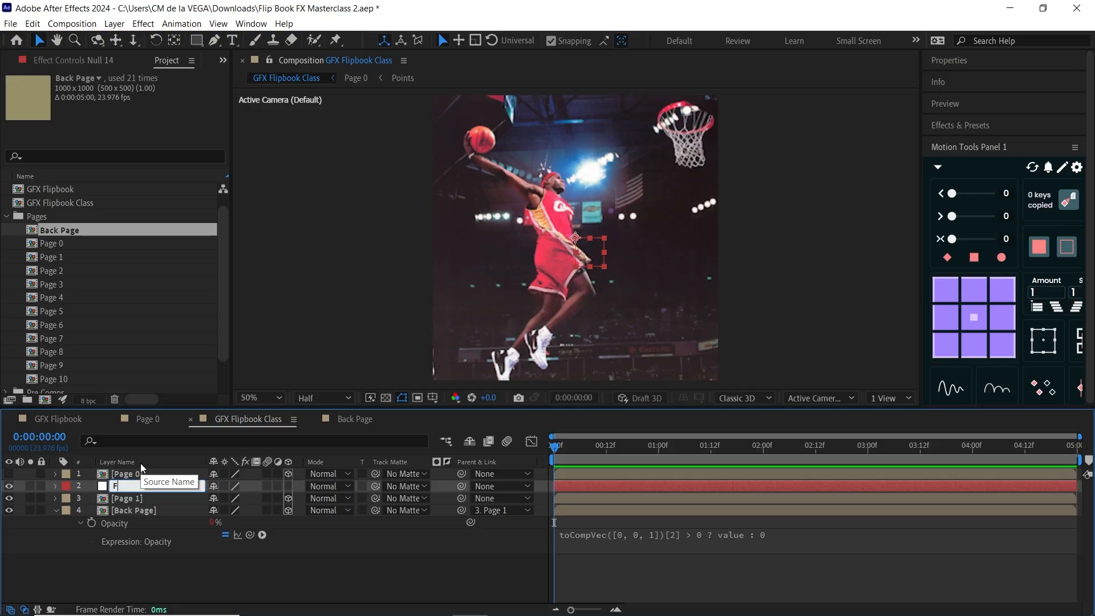
{"action": "type", "text": "lipbook CTRL"}
{"action": "key", "text": "Return"}
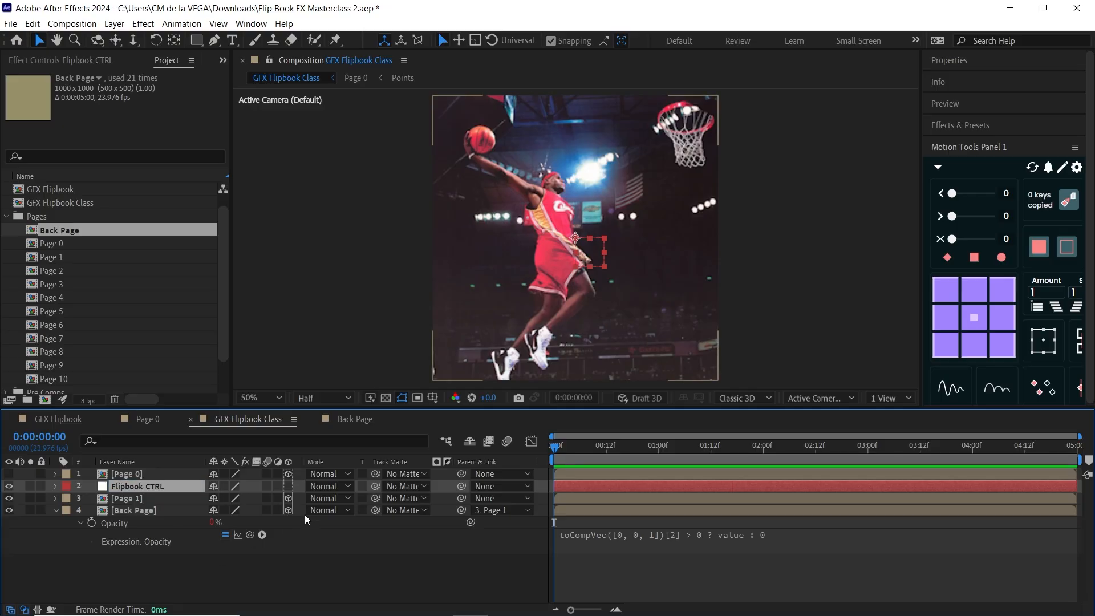
- Make Flipbook CTRL a 3D layer and set its X Position to 0
{"action": "left_click", "coordinate": [289, 485]}
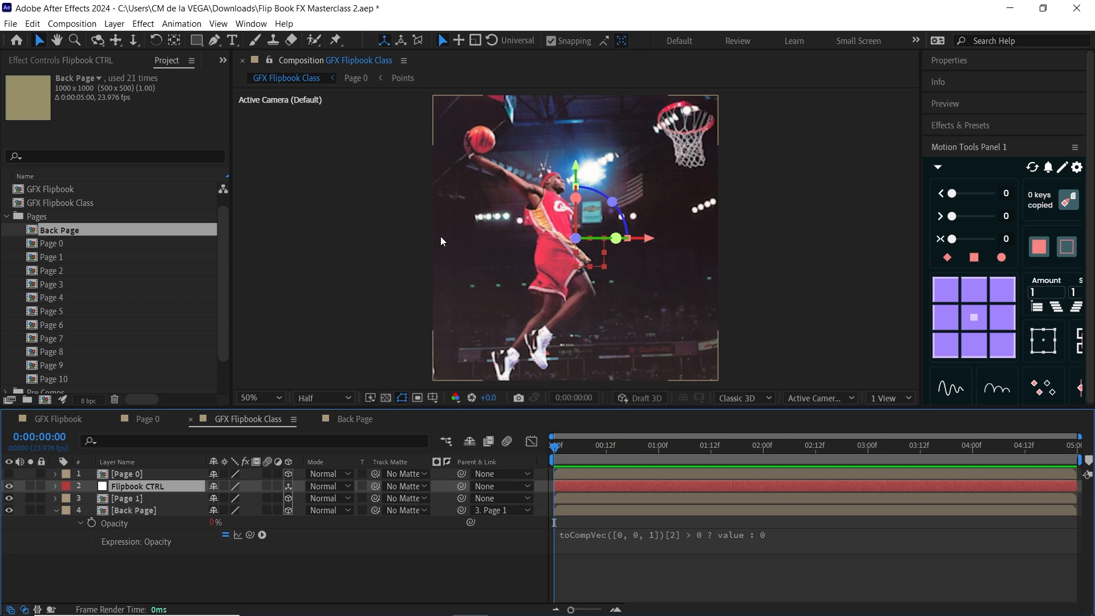
{"action": "key", "text": "p"}
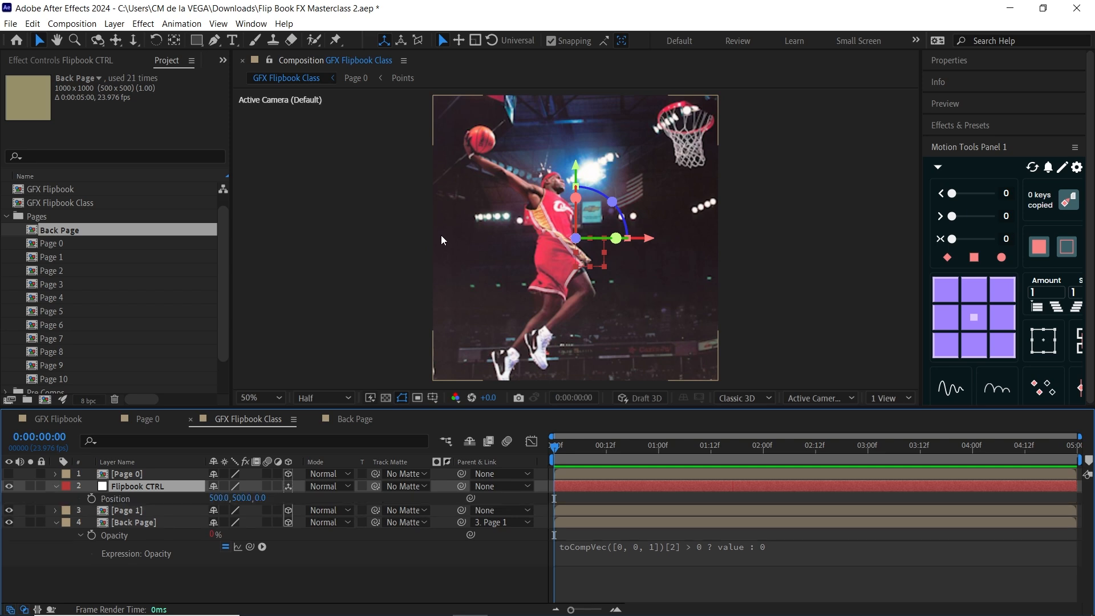
{"action": "left_click", "coordinate": [218, 498]}
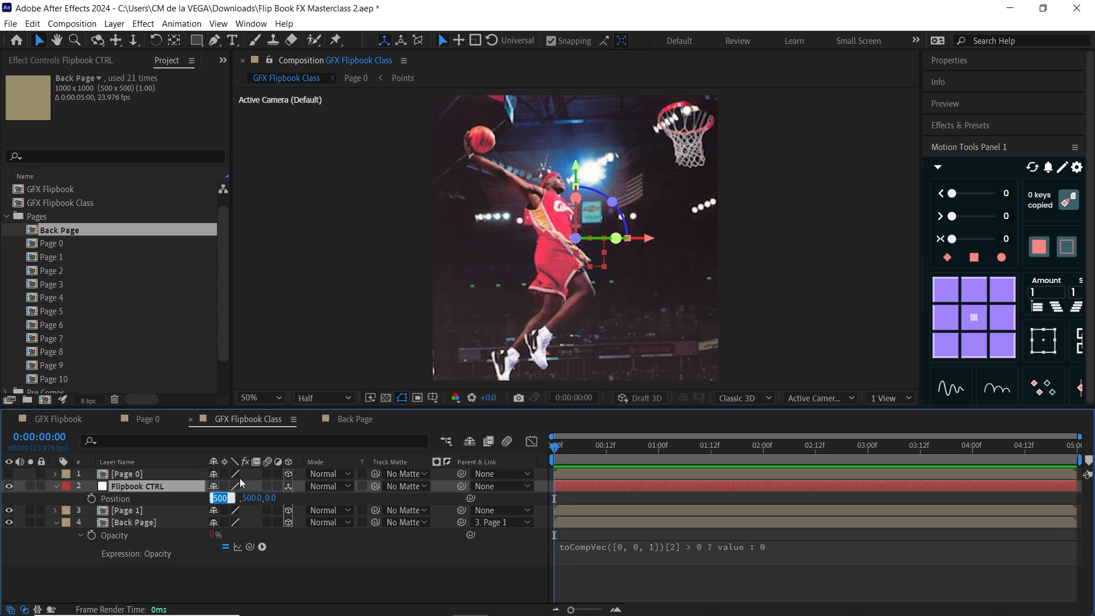
{"action": "type", "text": "0"}
{"action": "key", "text": "Return"}
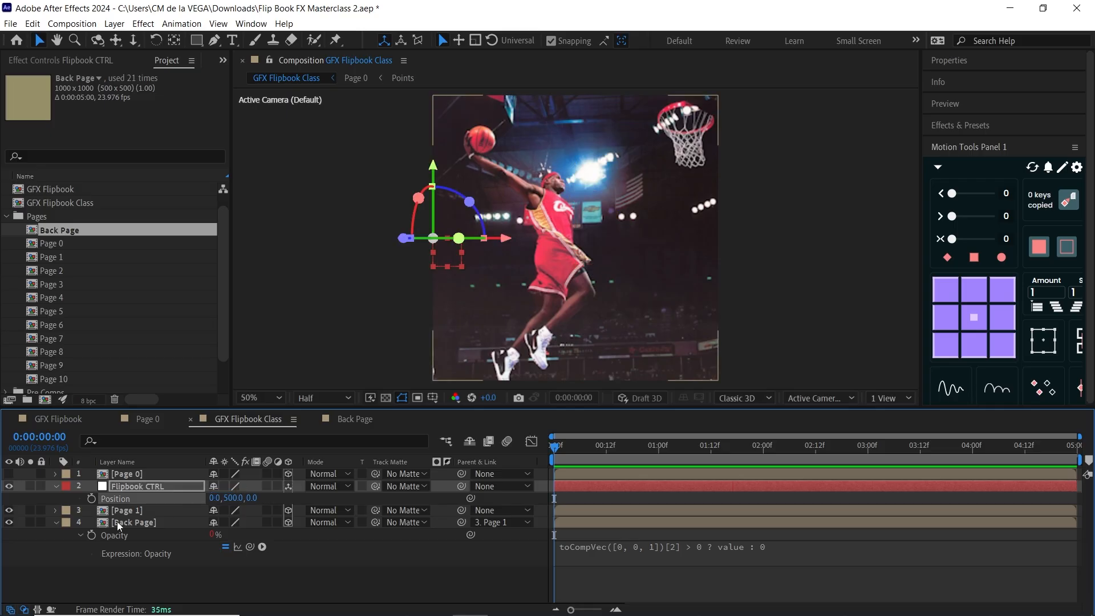
- Parent Page 1 to Flipbook CTRL and show Page 1's Position property
{"action": "left_click", "coordinate": [149, 509]}
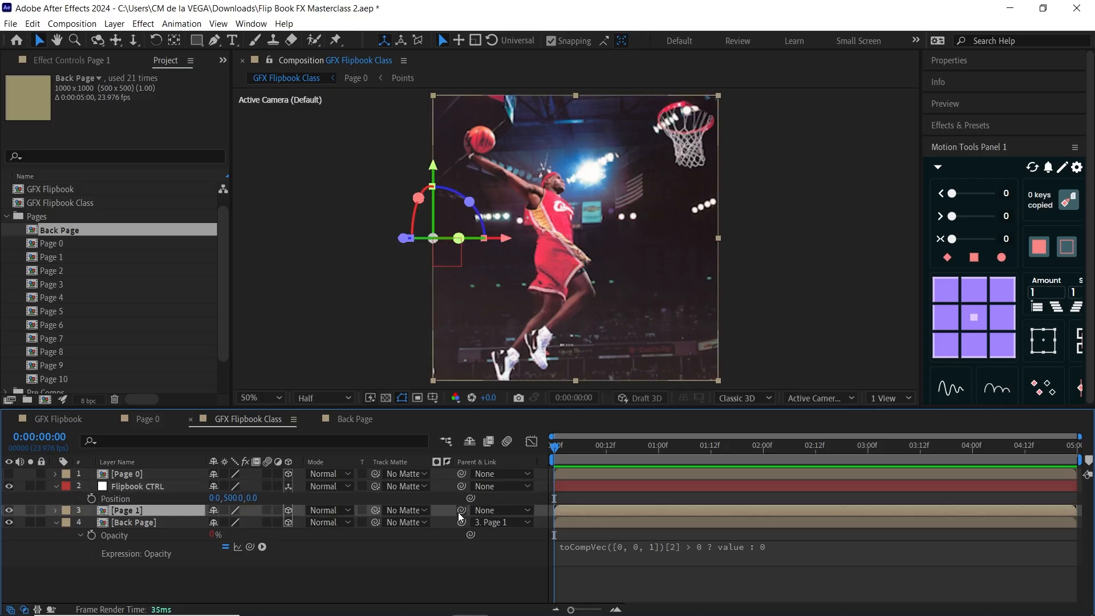
{"action": "left_click_drag", "start_coordinate": [461, 509], "coordinate": [155, 484]}
{"action": "left_click", "coordinate": [144, 523]}
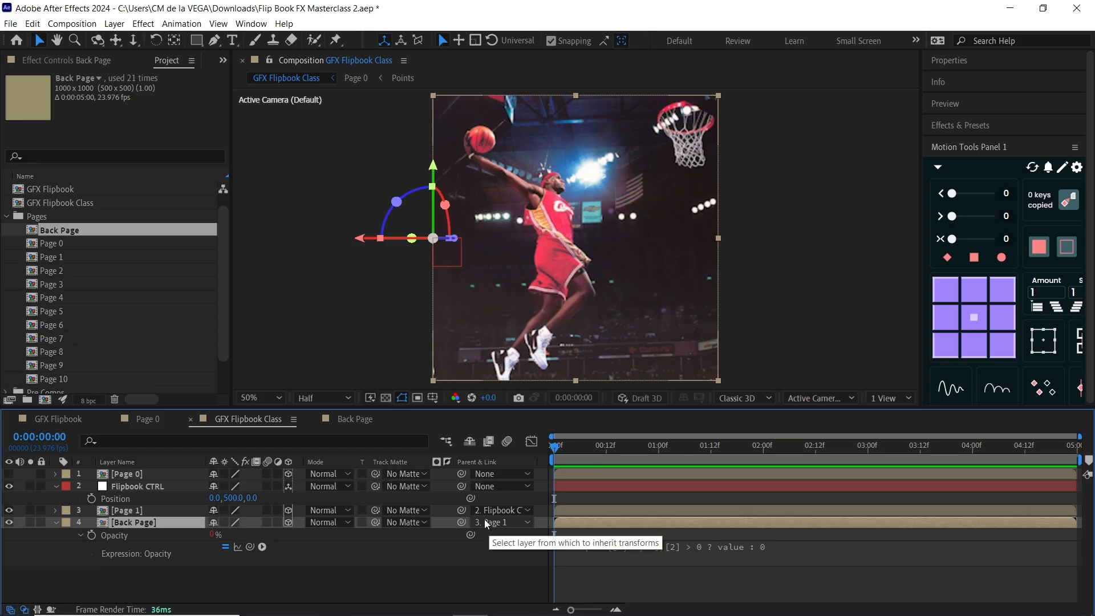
{"action": "left_click", "coordinate": [165, 509]}
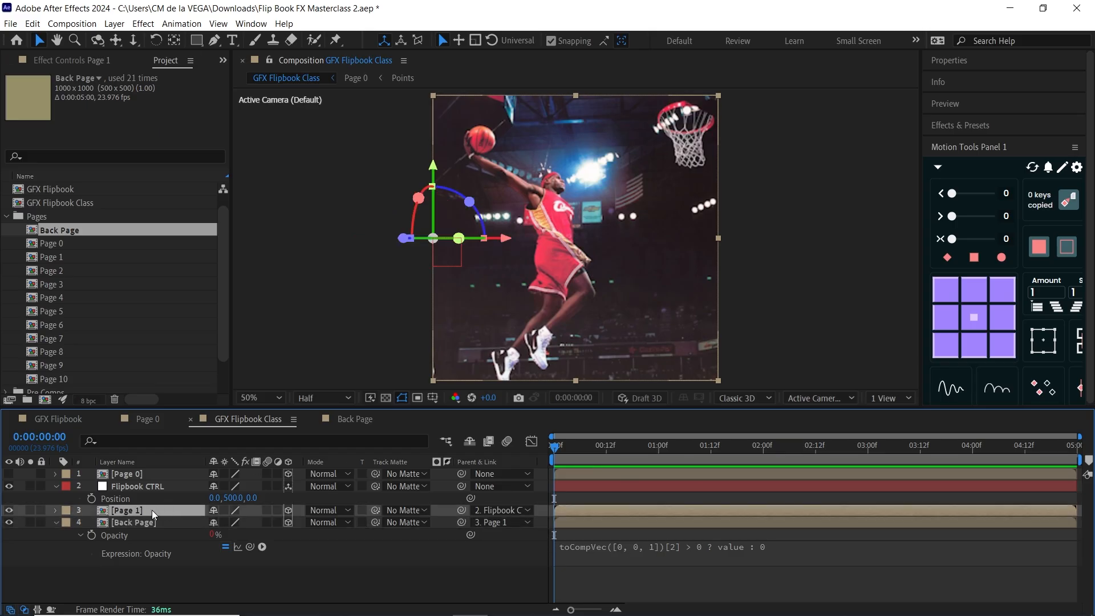
{"action": "key", "text": "p"}
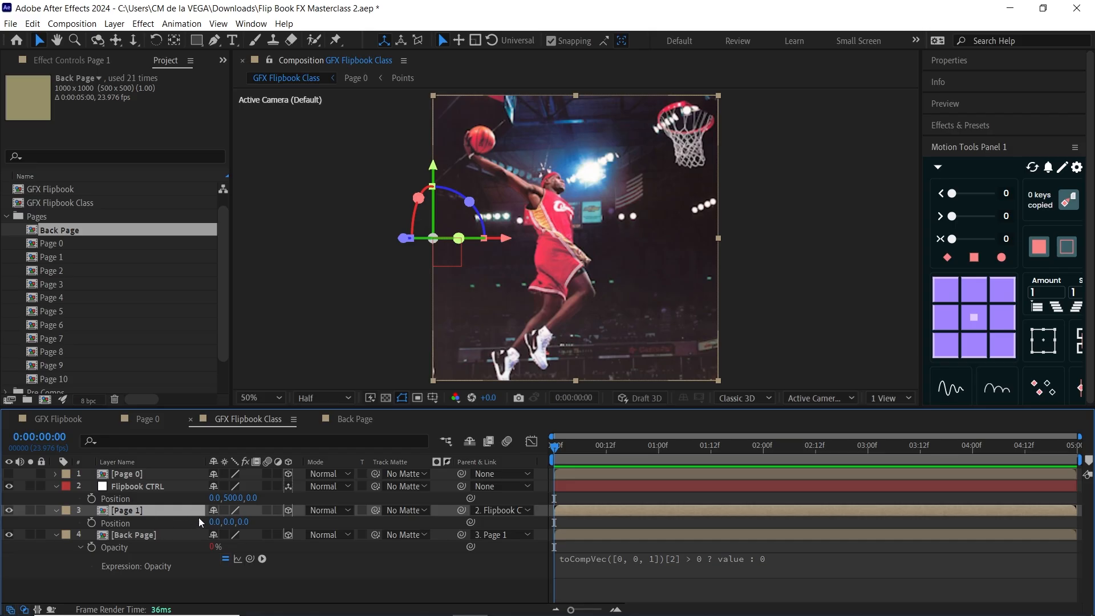
- Separate the dimensions of Page 1's Position property into individual X, Y and Z values
{"action": "left_click", "coordinate": [488, 505]}
{"action": "left_click", "coordinate": [490, 522]}
{"action": "left_click_drag", "start_coordinate": [460, 510], "coordinate": [156, 485]}
{"action": "right_click", "coordinate": [126, 522]}
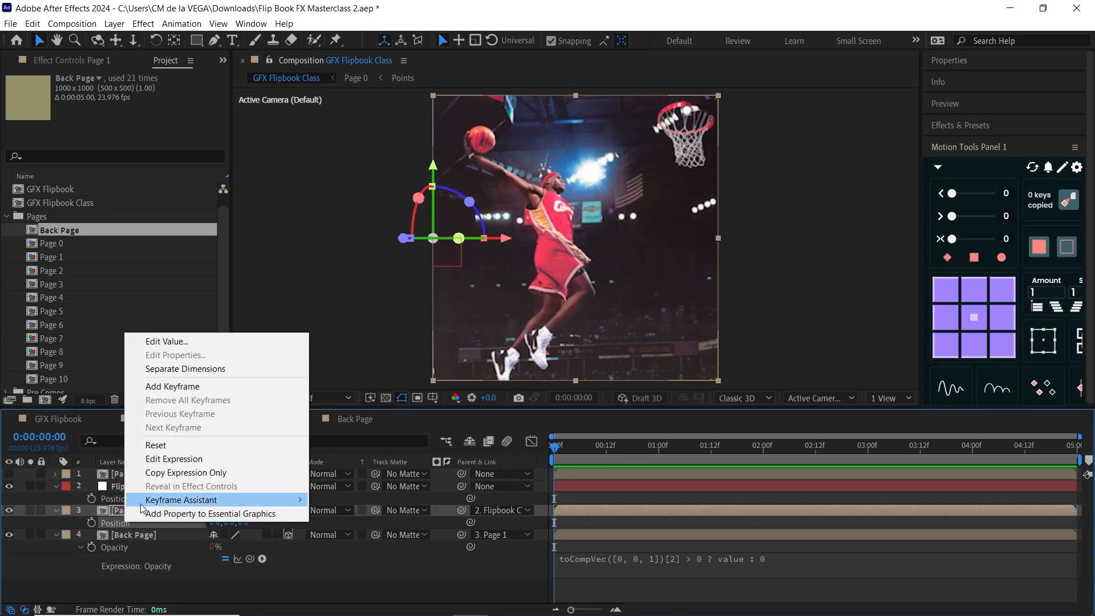
{"action": "left_click", "coordinate": [225, 368]}
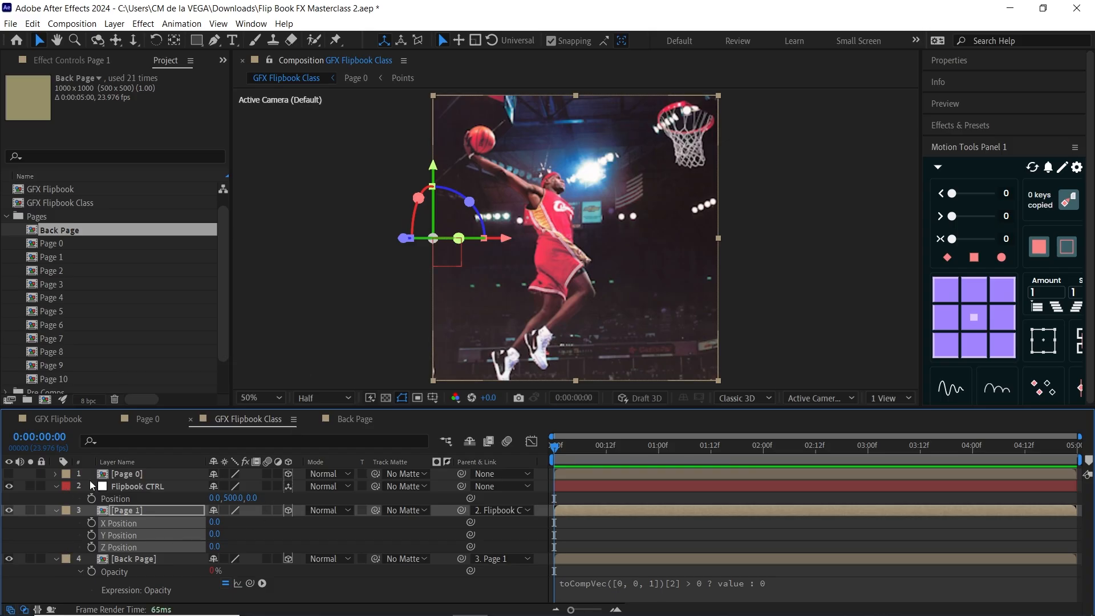
- Collapse Page 1's properties and give the Page 1 and Back Page layers a yellow label
{"action": "left_click", "coordinate": [55, 510]}
{"action": "left_click", "coordinate": [125, 521]}
{"action": "left_click", "coordinate": [91, 508], "text": "ctrl"}
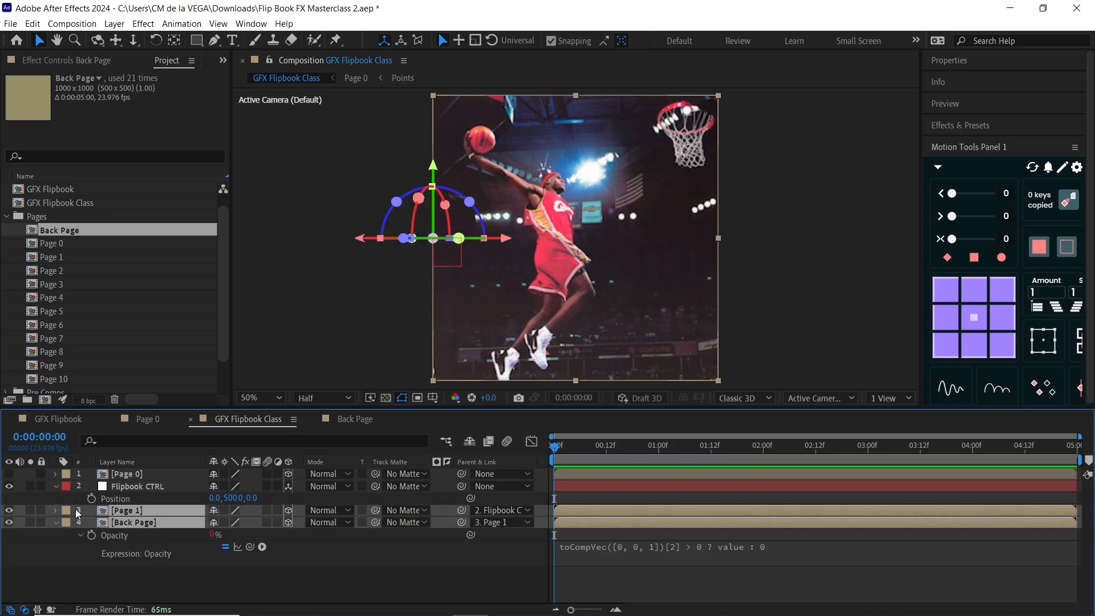
{"action": "left_click", "coordinate": [66, 520]}
{"action": "left_click", "coordinate": [107, 295]}
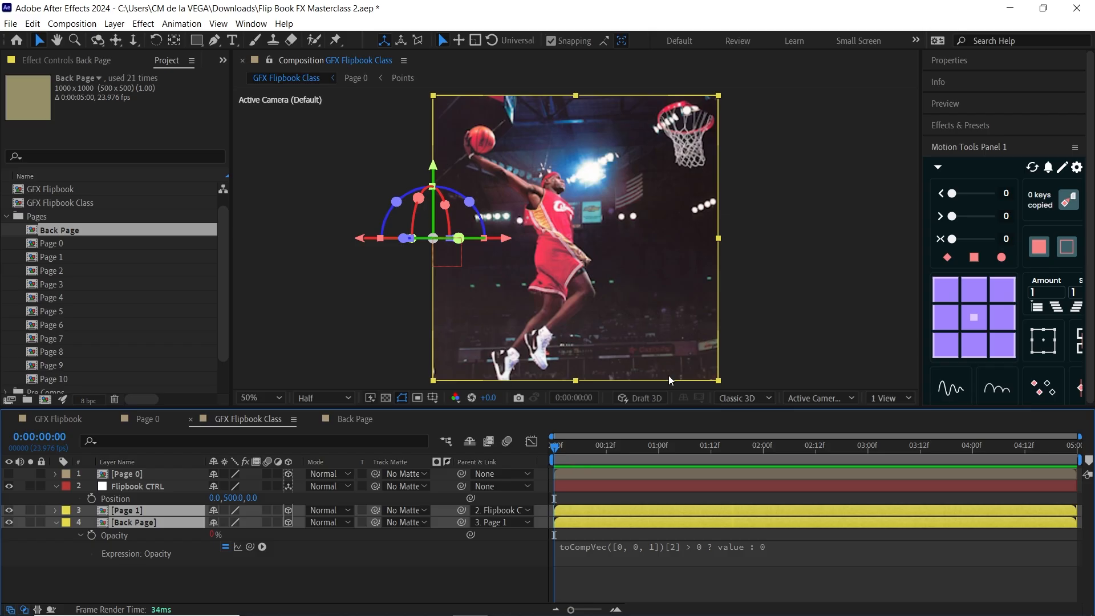
- Switch the composition viewer to 2 Views, with the Top view beside the Active Camera
{"action": "left_click", "coordinate": [884, 395]}
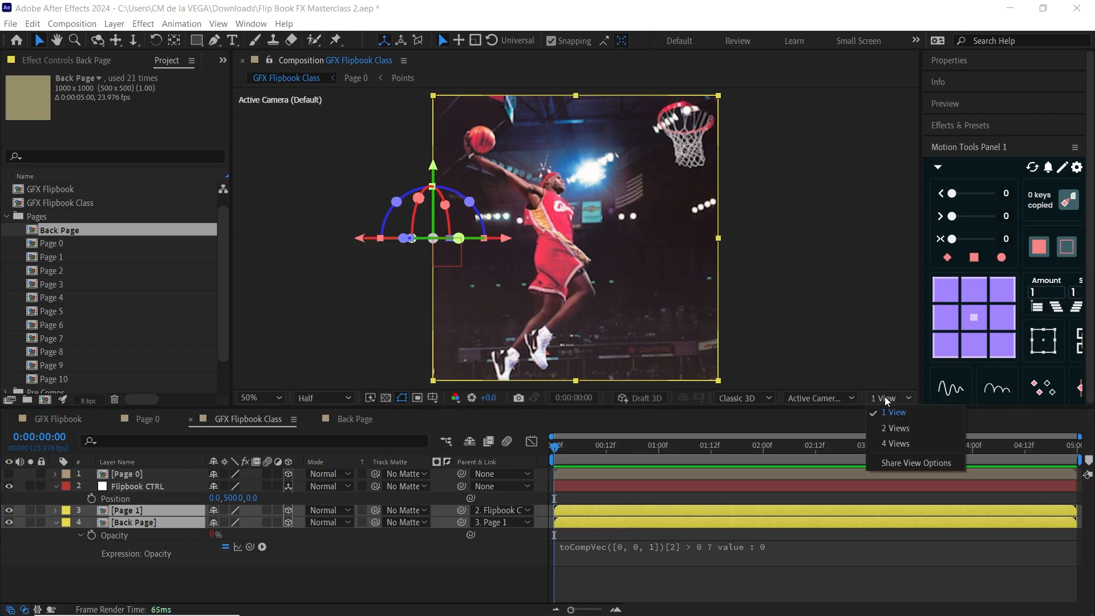
{"action": "left_click", "coordinate": [909, 430]}
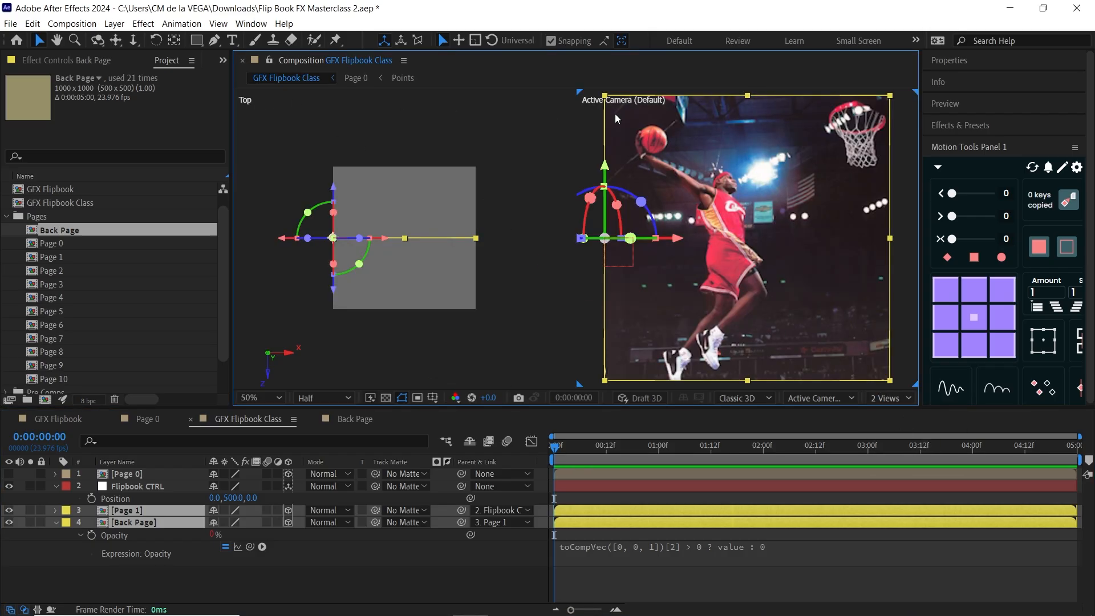
{"action": "left_click", "coordinate": [257, 110]}
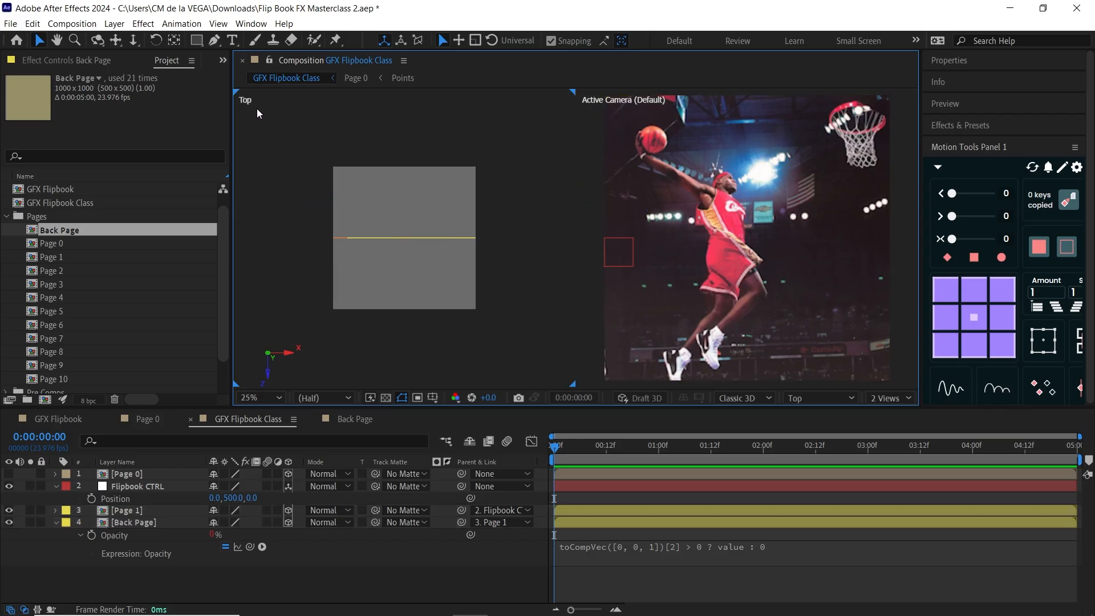
{"action": "left_click", "coordinate": [805, 398]}
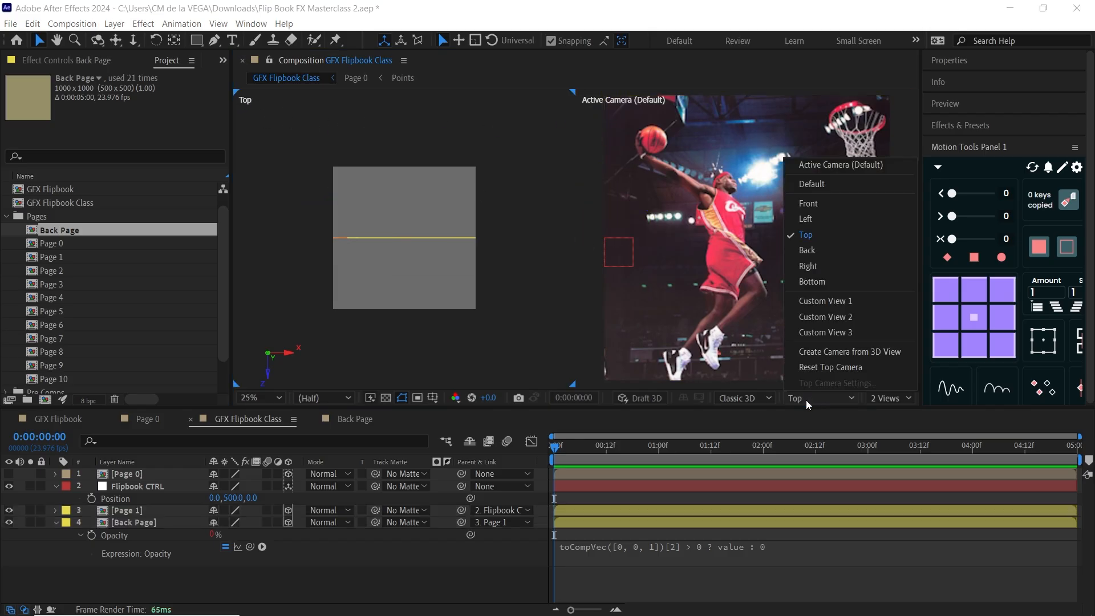
{"action": "left_click", "coordinate": [818, 236]}
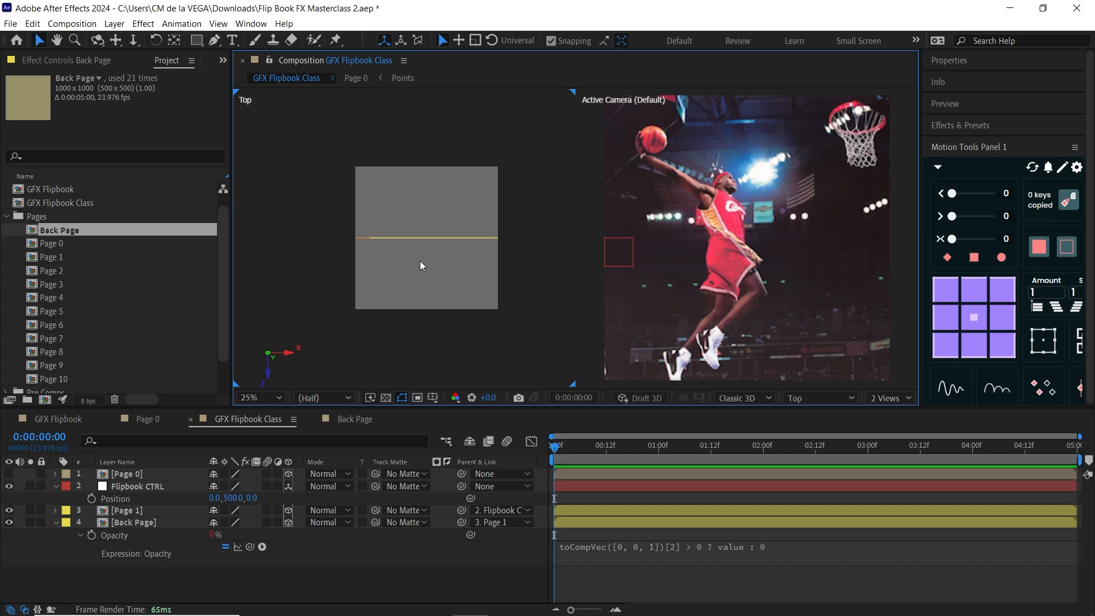
- Magnify the Top view to 1600% and move it towards the pages' hinge edge
{"action": "left_click", "coordinate": [261, 397]}
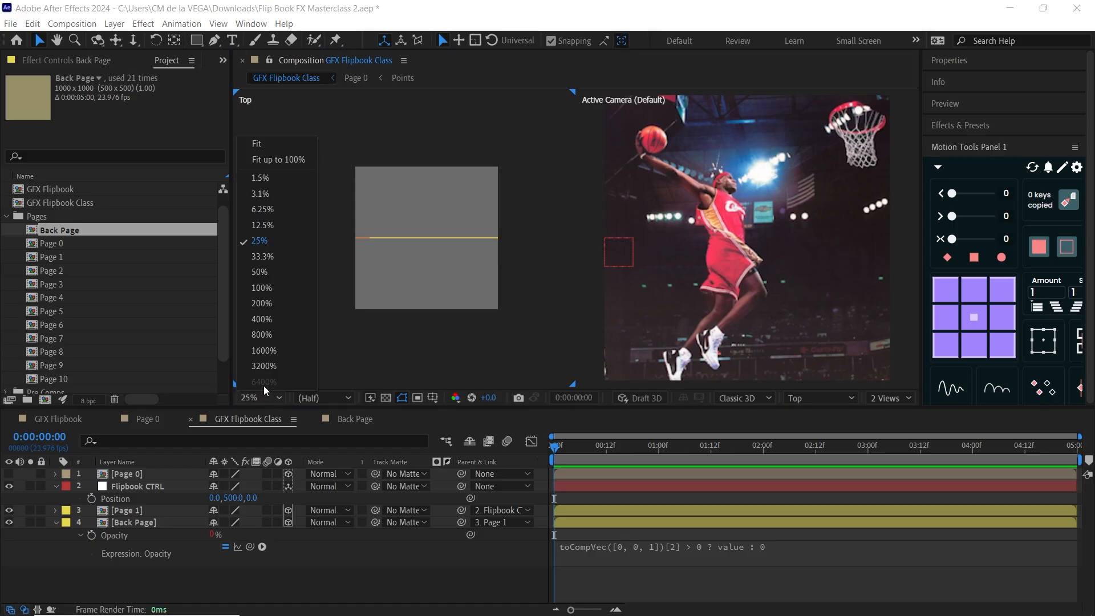
{"action": "left_click", "coordinate": [276, 349]}
{"action": "left_click_drag", "start_coordinate": [373, 307], "coordinate": [502, 294]}
{"action": "left_click_drag", "start_coordinate": [332, 299], "coordinate": [623, 297]}
{"action": "left_click_drag", "start_coordinate": [281, 289], "coordinate": [662, 269]}
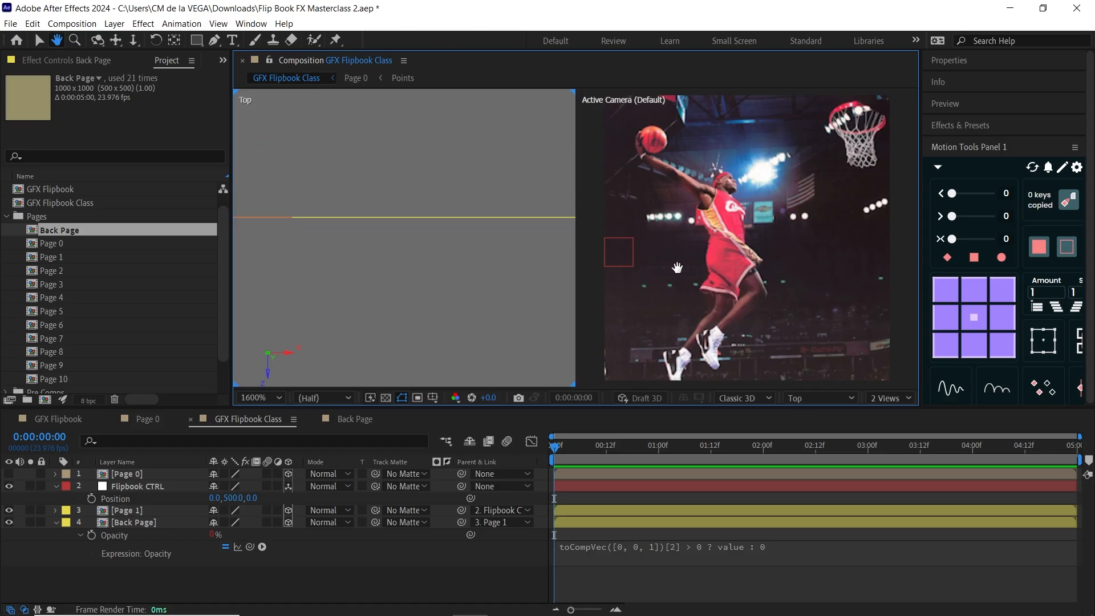
{"action": "left_click", "coordinate": [267, 396]}
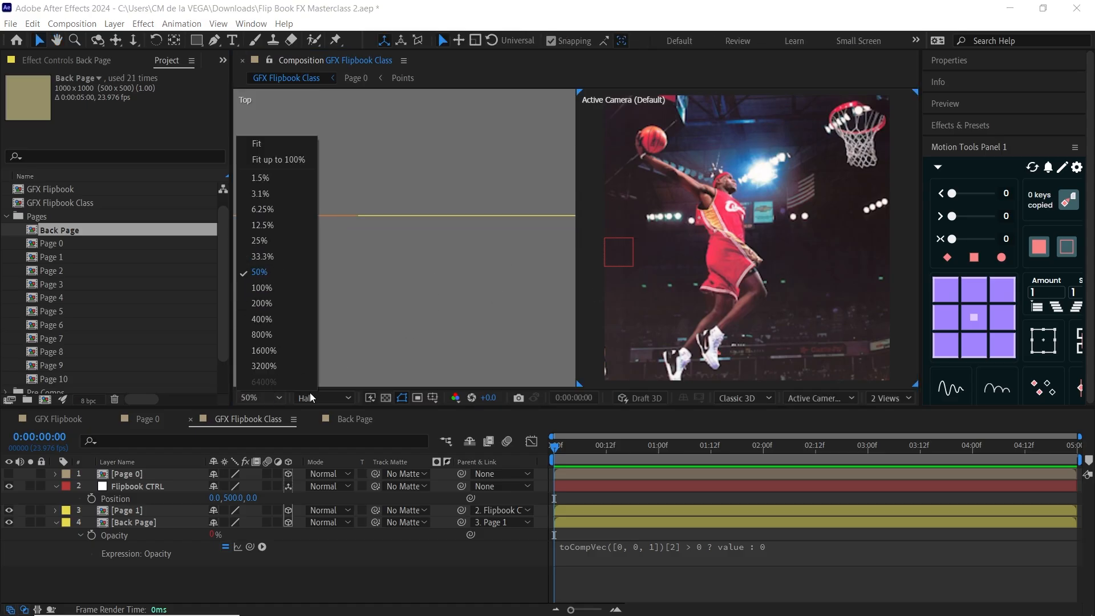
{"action": "left_click", "coordinate": [268, 319]}
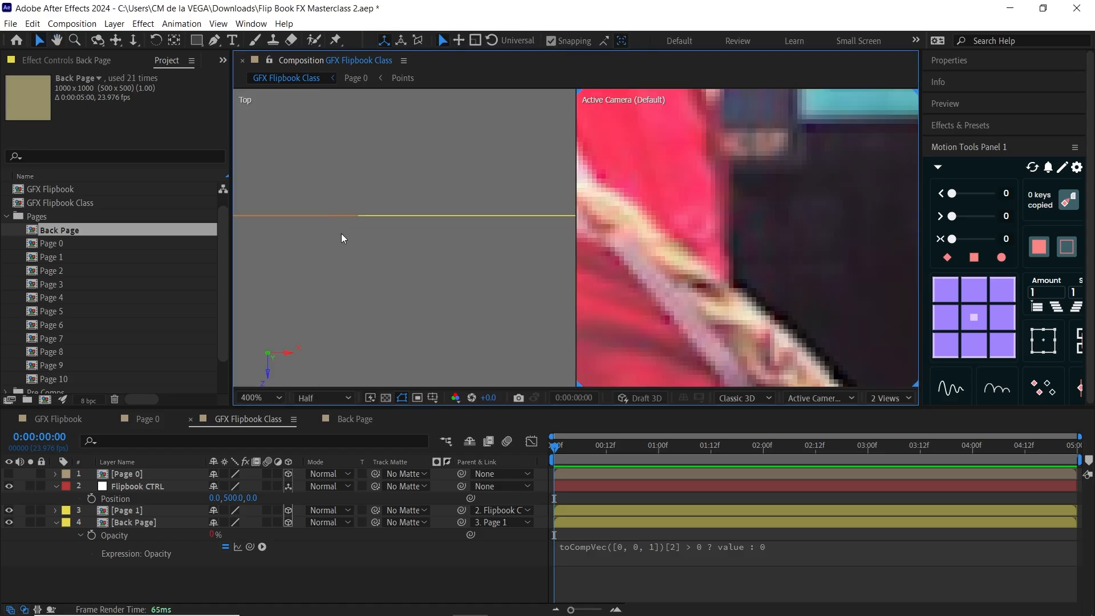
{"action": "key", "text": "ctrl+z"}
{"action": "left_click", "coordinate": [271, 575]}
{"action": "left_click", "coordinate": [658, 222]}
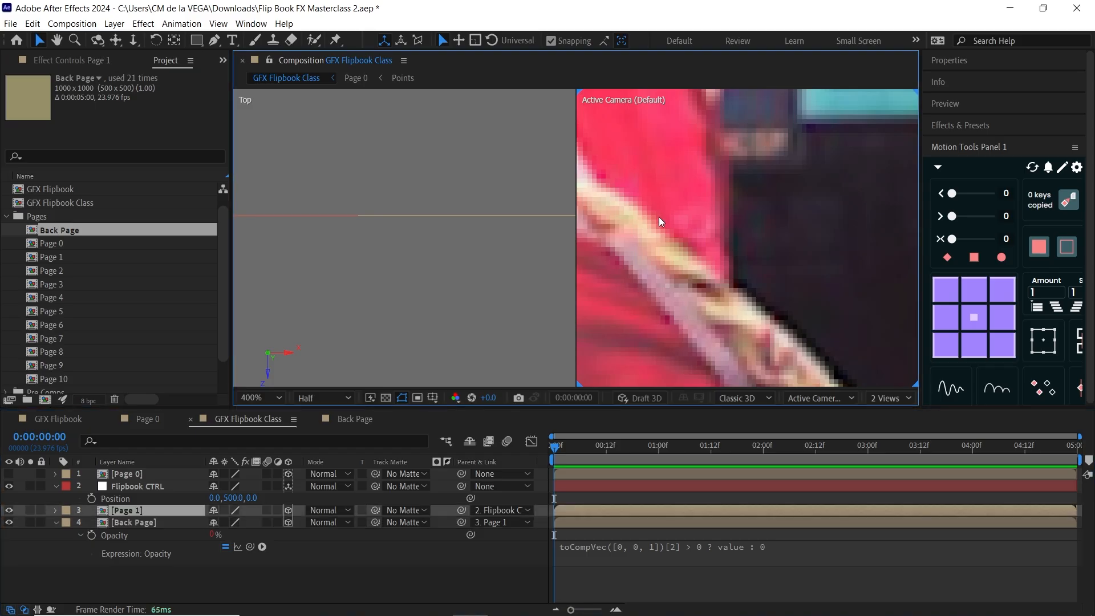
{"action": "left_click", "coordinate": [268, 398]}
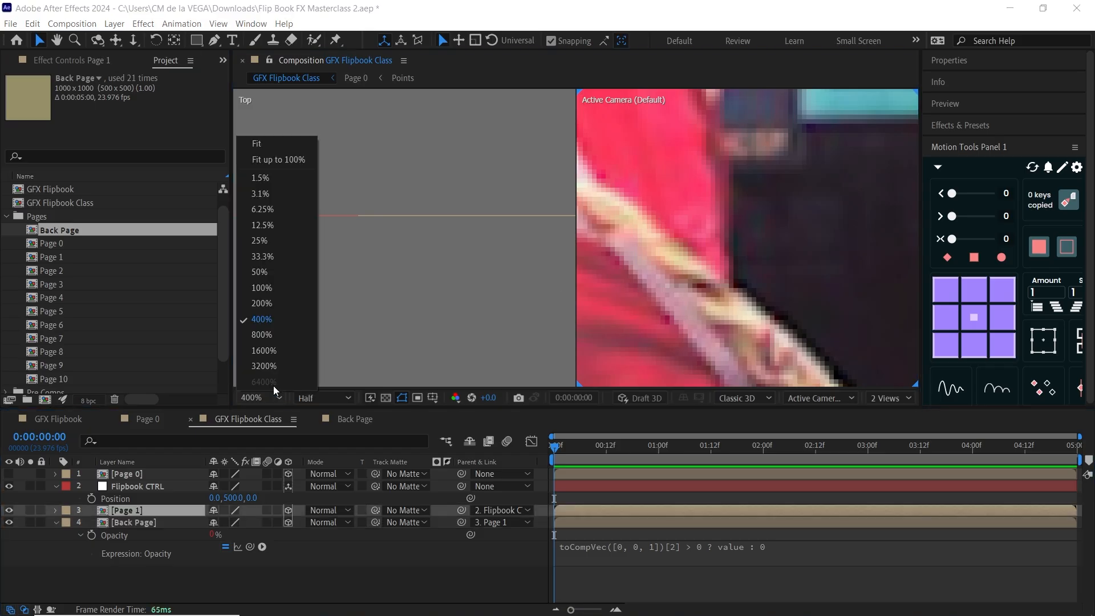
{"action": "left_click", "coordinate": [281, 161]}
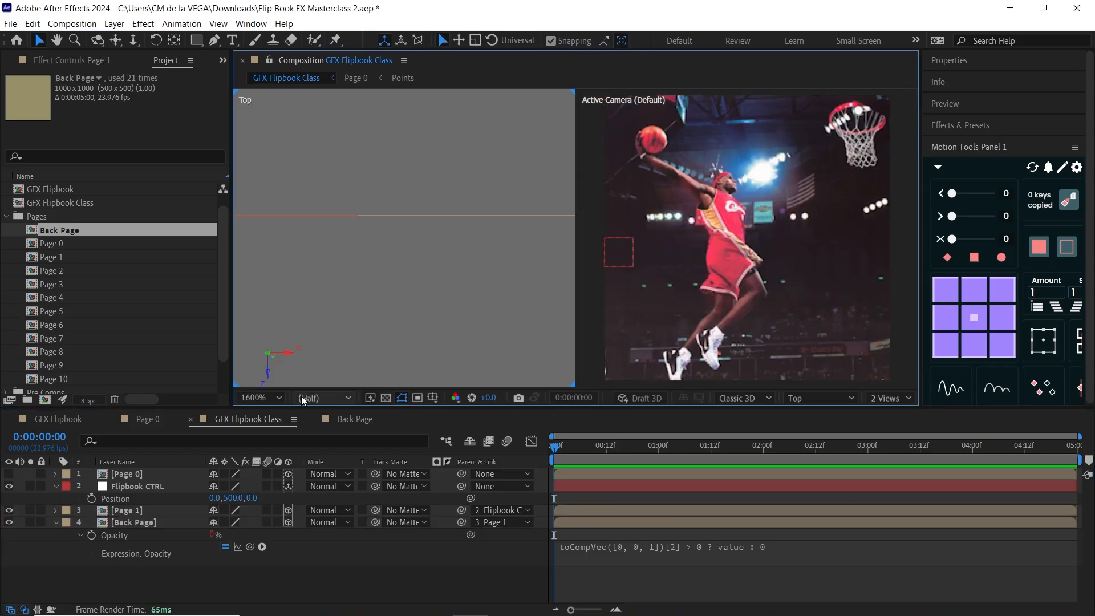
- Reset the Top view to a lower magnification, find the pages' hinge edge and frame it at 1600%
{"action": "left_click", "coordinate": [268, 397]}
{"action": "left_click", "coordinate": [275, 300]}
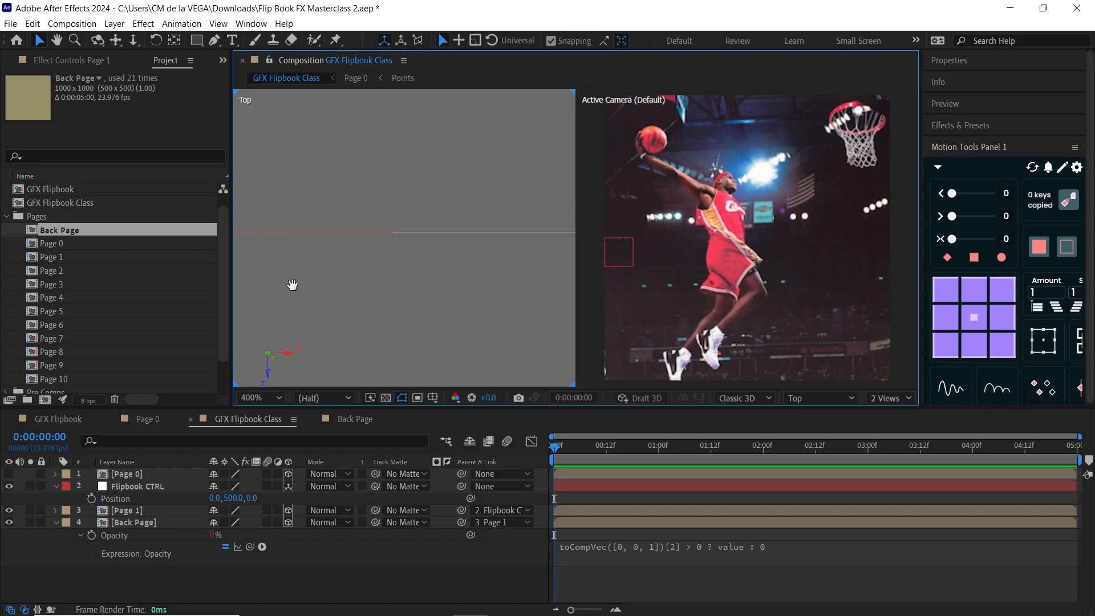
{"action": "left_click_drag", "start_coordinate": [299, 283], "coordinate": [435, 298]}
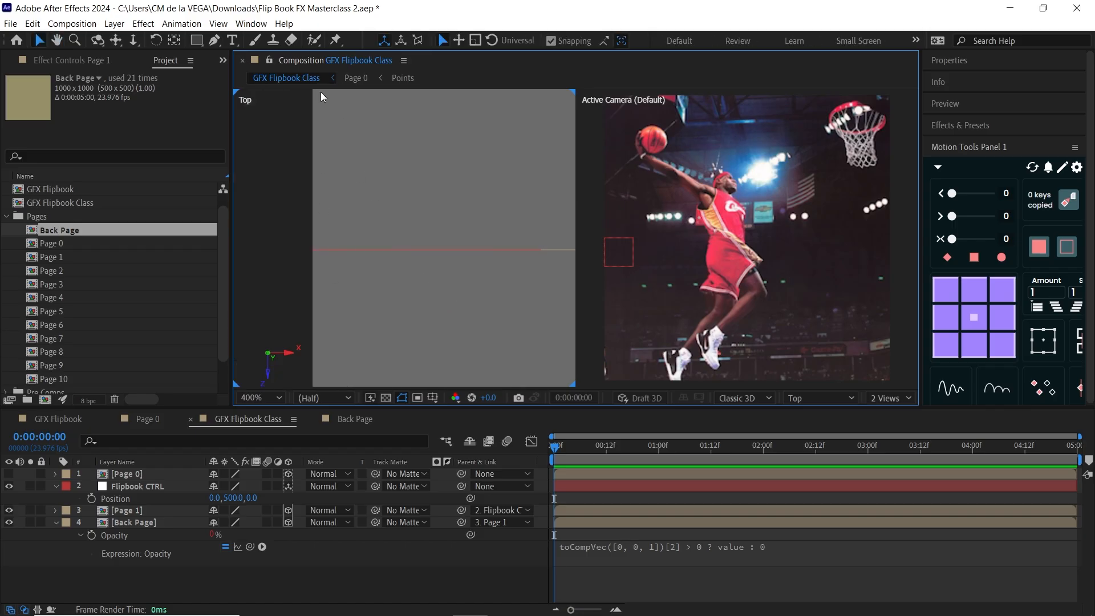
{"action": "left_click_drag", "start_coordinate": [325, 338], "coordinate": [323, 318]}
{"action": "scroll", "coordinate": [313, 255], "scroll_direction": "up", "scroll_amount": 1}
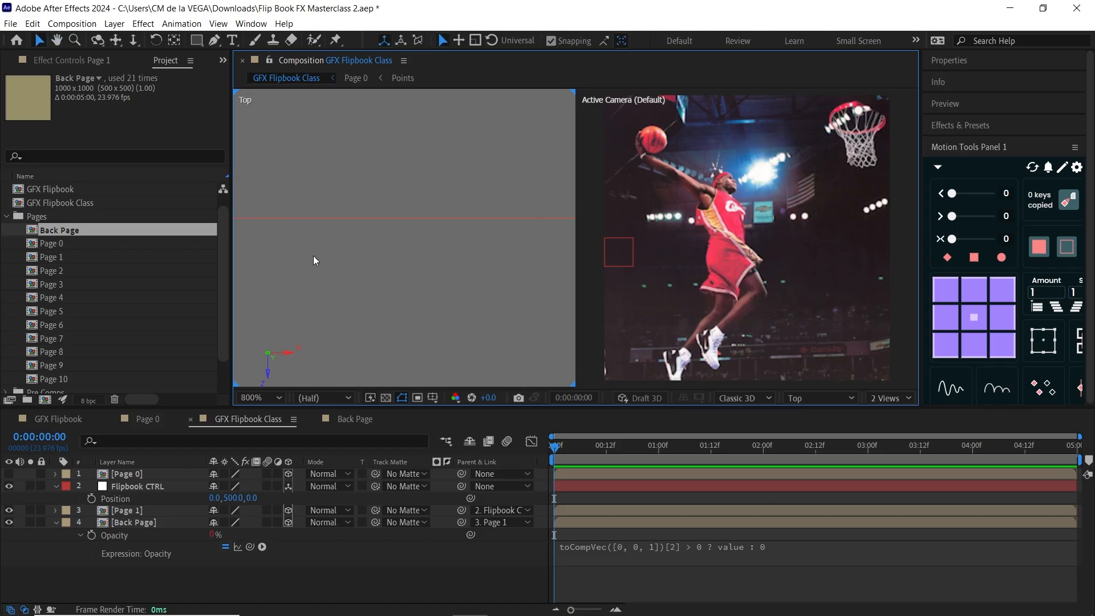
{"action": "scroll", "coordinate": [300, 232], "scroll_direction": "up", "scroll_amount": 1}
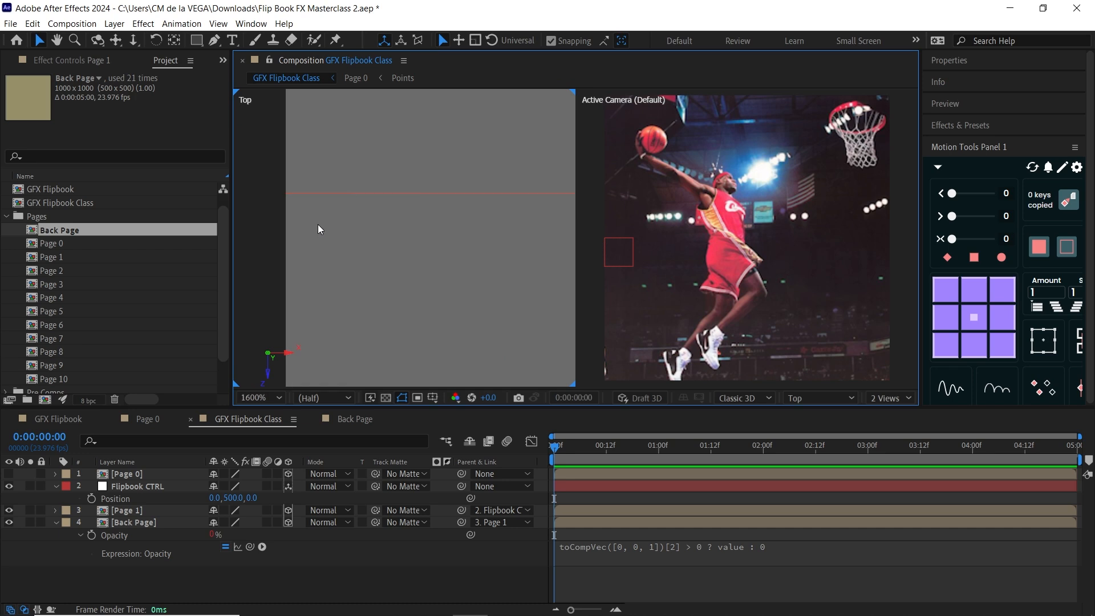
{"action": "left_click_drag", "start_coordinate": [304, 291], "coordinate": [300, 322]}
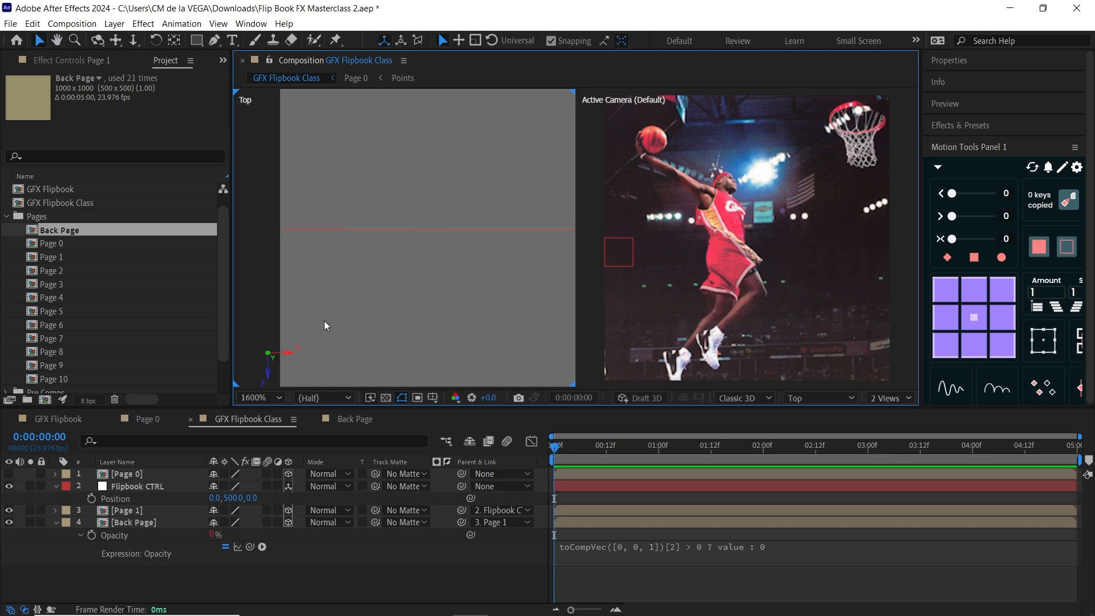
- Collapse Flipbook CTRL's properties and label the Page 1 and Back Page layers yellow
{"action": "left_click", "coordinate": [56, 486]}
{"action": "left_click", "coordinate": [127, 499]}
{"action": "left_click", "coordinate": [129, 510], "text": "shift"}
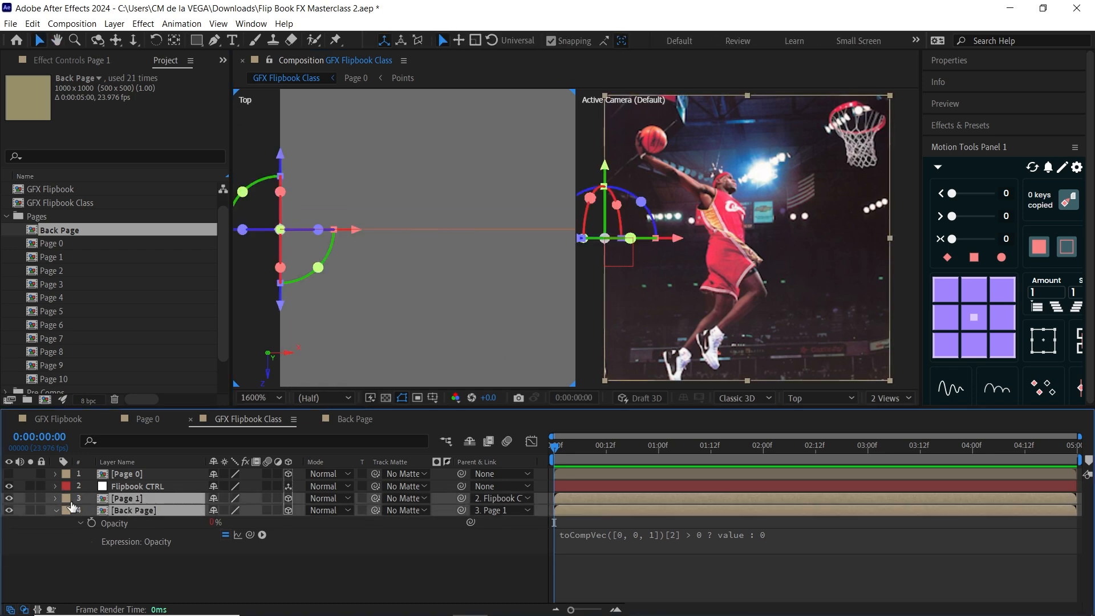
{"action": "left_click", "coordinate": [67, 499]}
{"action": "left_click", "coordinate": [111, 288]}
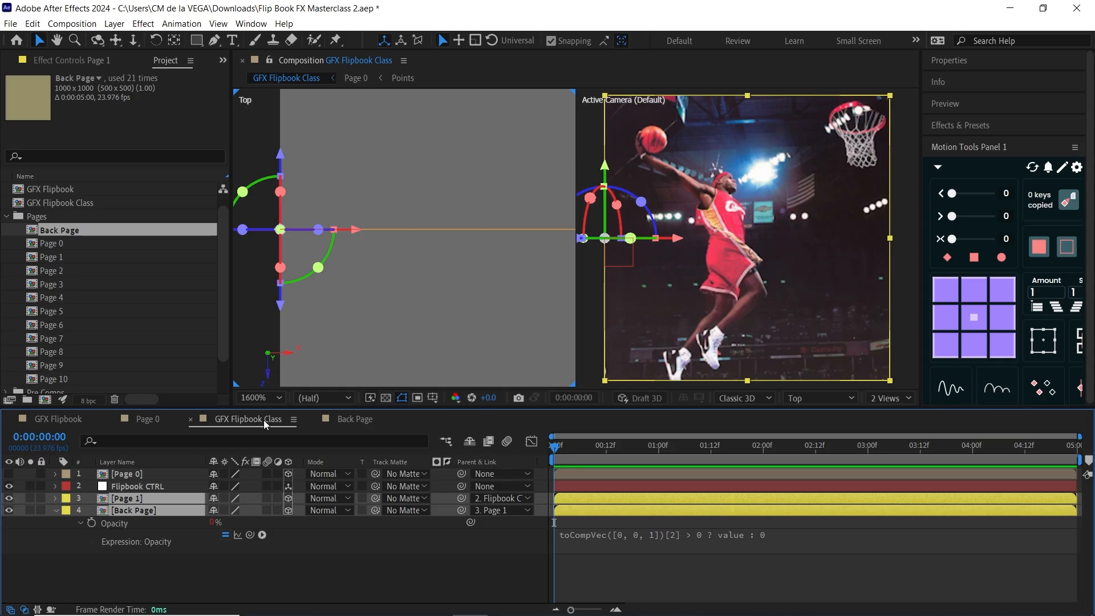
- Make the Page 0 layer visible and reveal the Position properties of Page 0 and Page 1
{"action": "left_click", "coordinate": [246, 451]}
{"action": "left_click", "coordinate": [132, 476]}
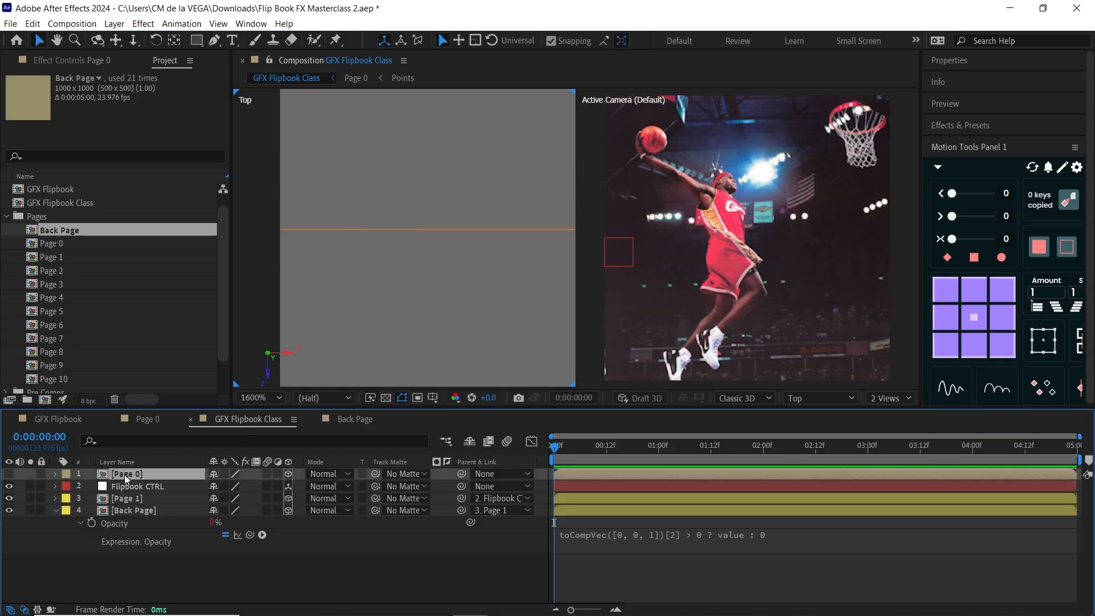
{"action": "left_click", "coordinate": [9, 474]}
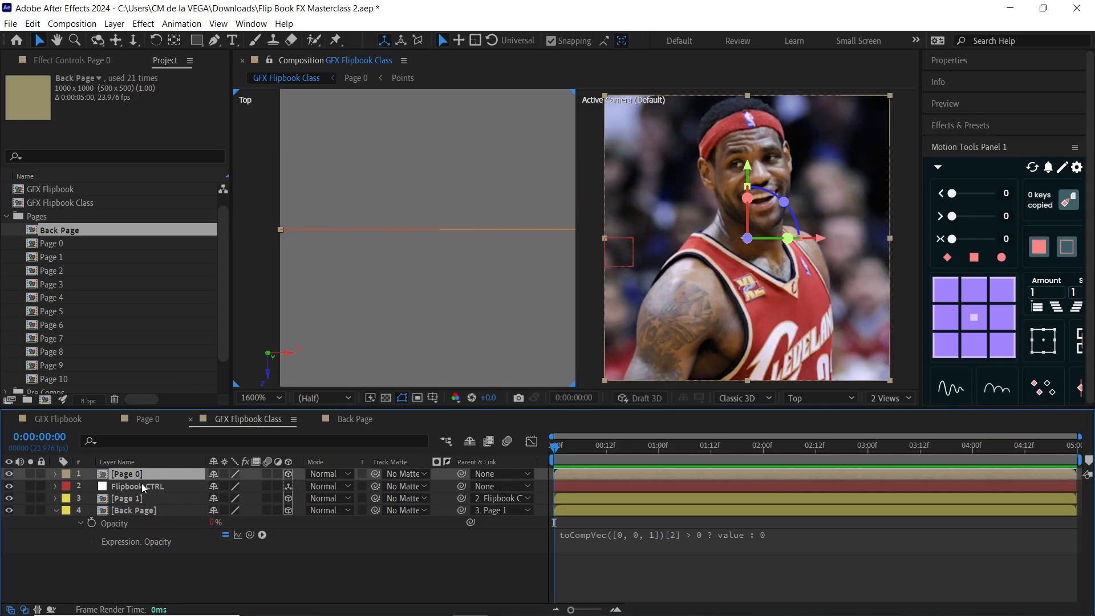
{"action": "key", "text": "p"}
{"action": "left_click", "coordinate": [149, 510]}
{"action": "key", "text": "p"}
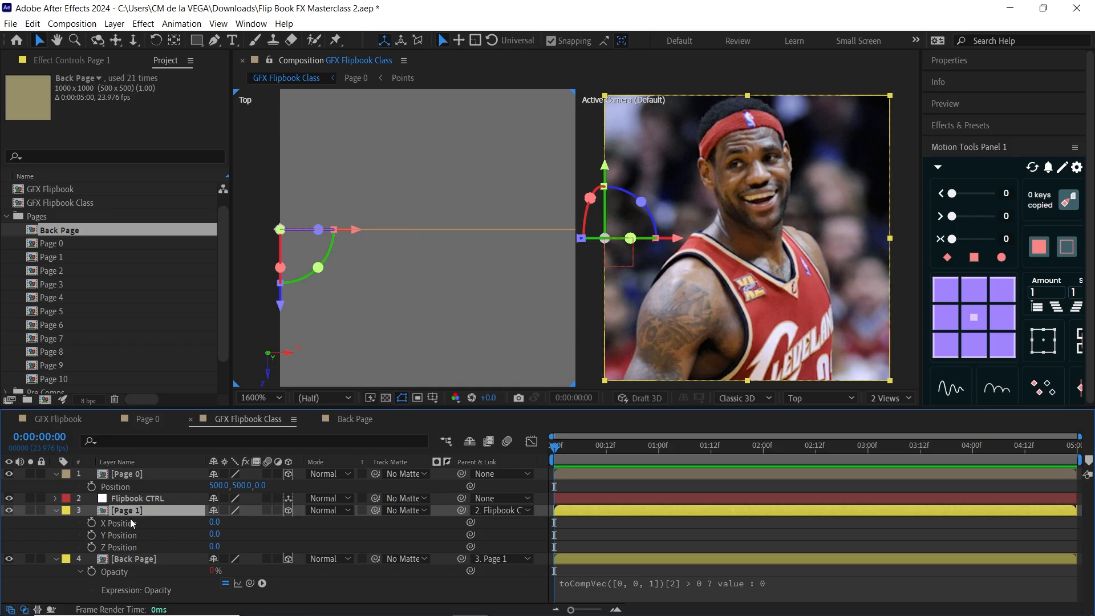
- Set Page 1's X Position to 1 and its Z Position to -1
{"action": "left_click", "coordinate": [171, 523]}
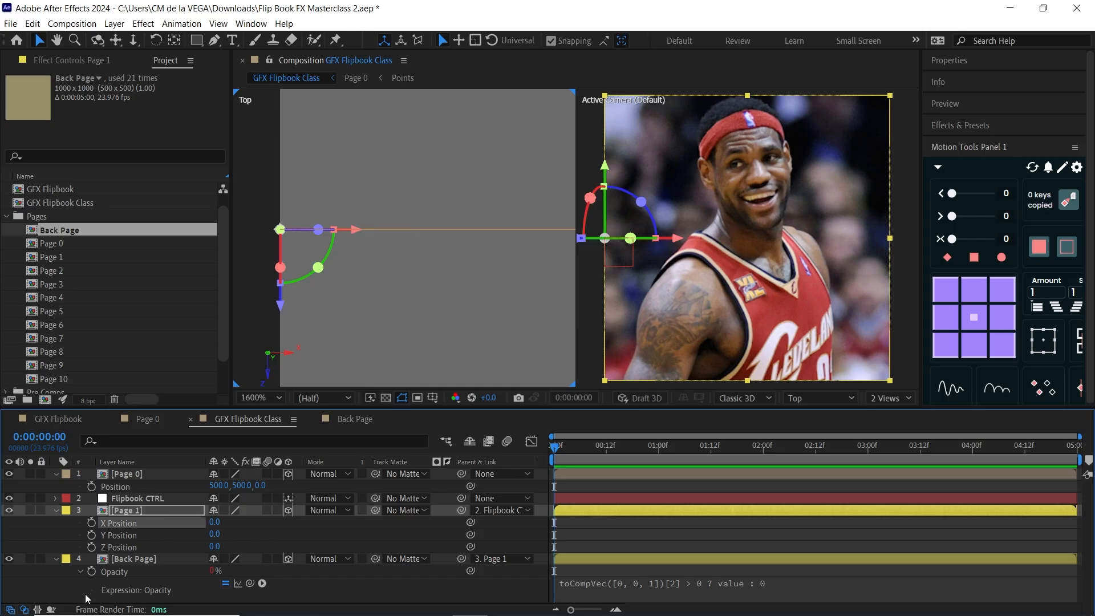
{"action": "left_click", "coordinate": [133, 549]}
{"action": "left_click", "coordinate": [214, 521]}
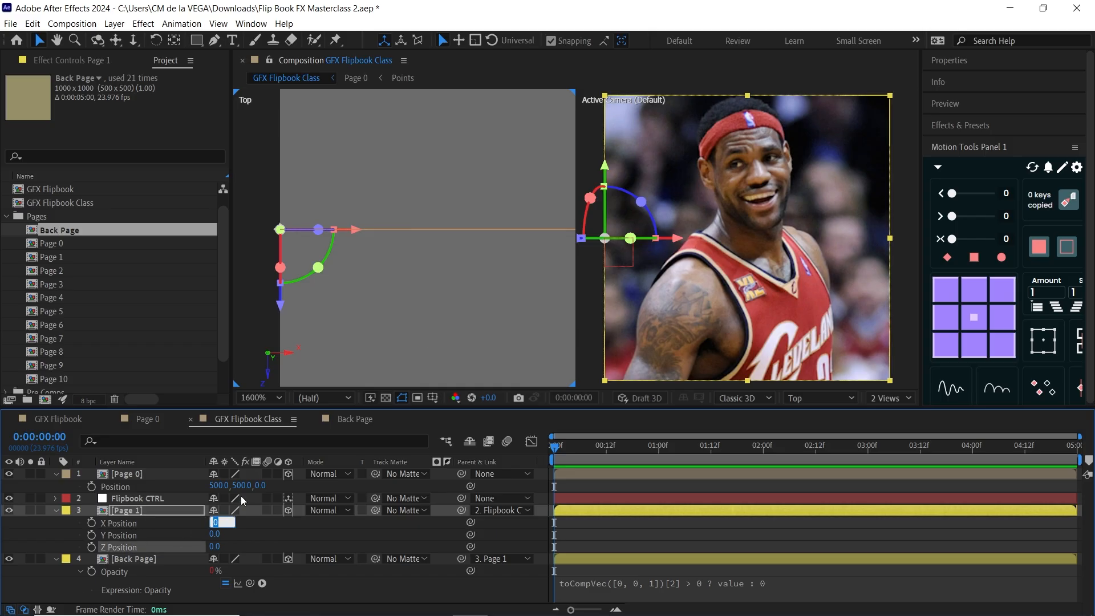
{"action": "type", "text": "1"}
{"action": "key", "text": "Return"}
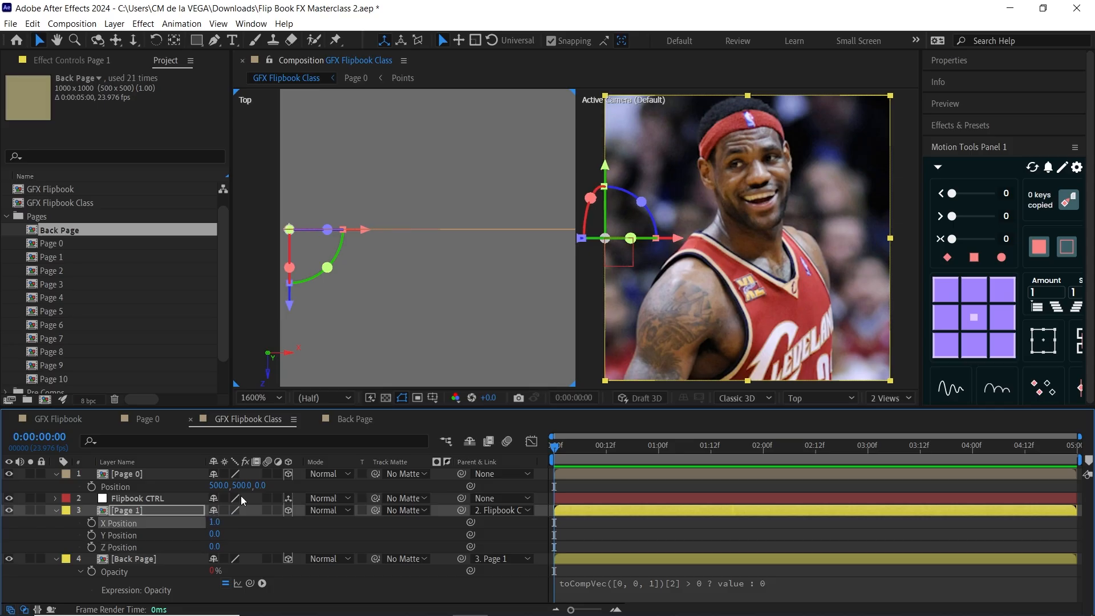
{"action": "left_click", "coordinate": [214, 547]}
{"action": "type", "text": "-1"}
{"action": "key", "text": "Return"}
{"action": "left_click", "coordinate": [354, 288]}
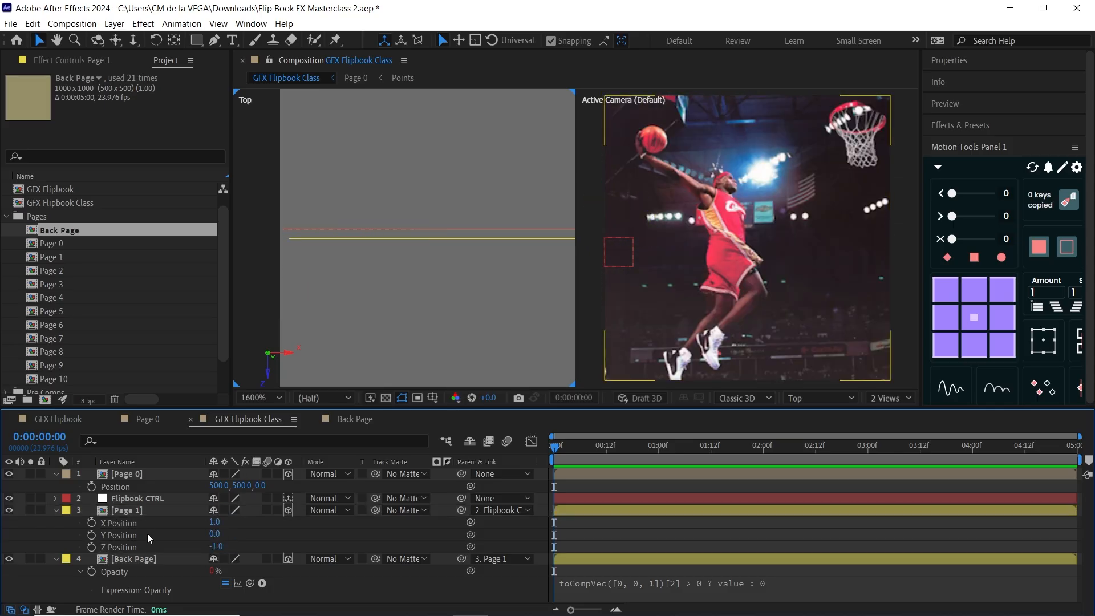
- Duplicate the Page 1 and Back Page layers together and send the duplicates to the end of the layer stack
{"action": "left_click", "coordinate": [151, 559]}
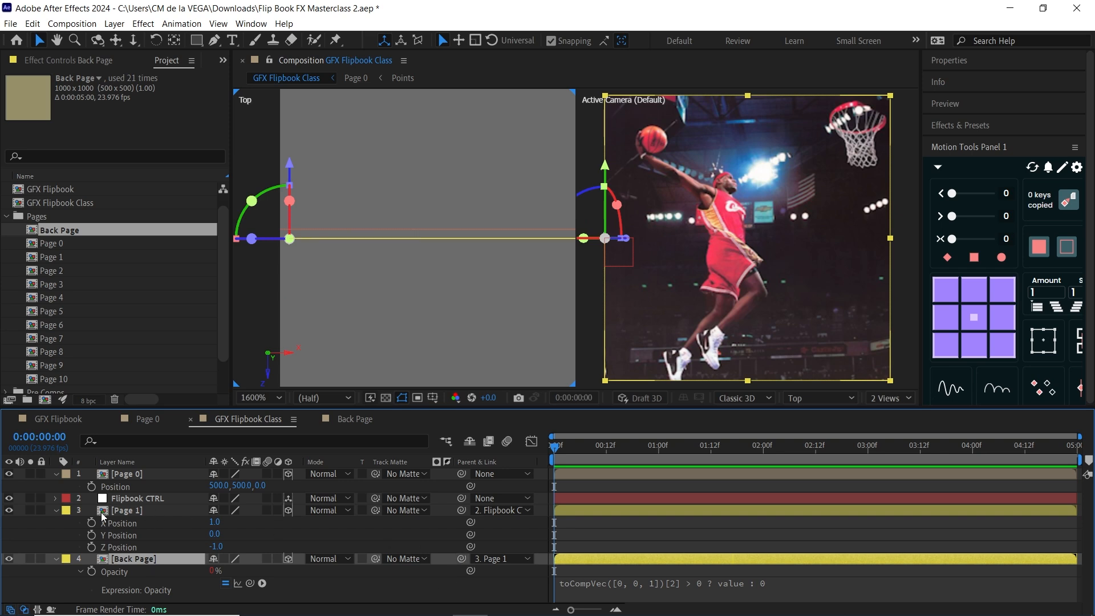
{"action": "left_click", "coordinate": [56, 510]}
{"action": "left_click", "coordinate": [136, 510]}
{"action": "left_click", "coordinate": [139, 522], "text": "shift"}
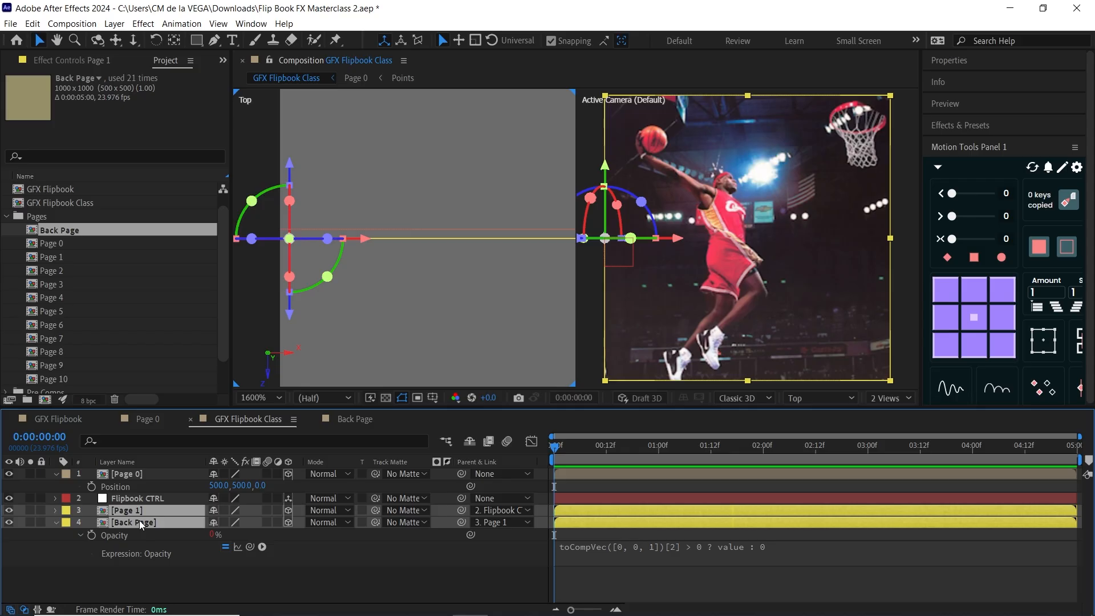
{"action": "key", "text": "ctrl+d"}
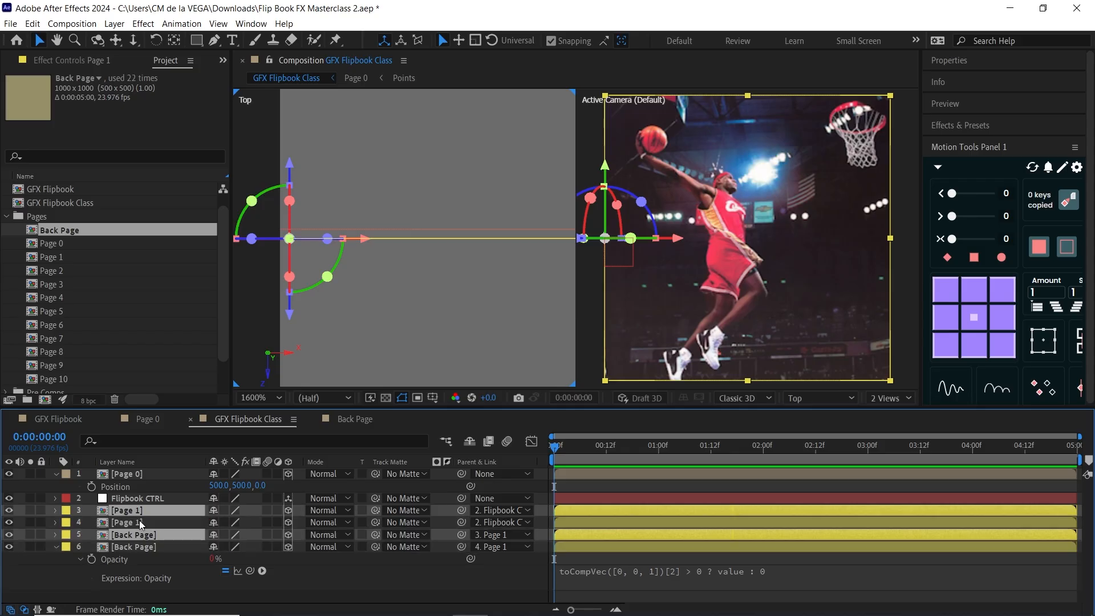
{"action": "key", "text": "ctrl+shift+bracketleft"}
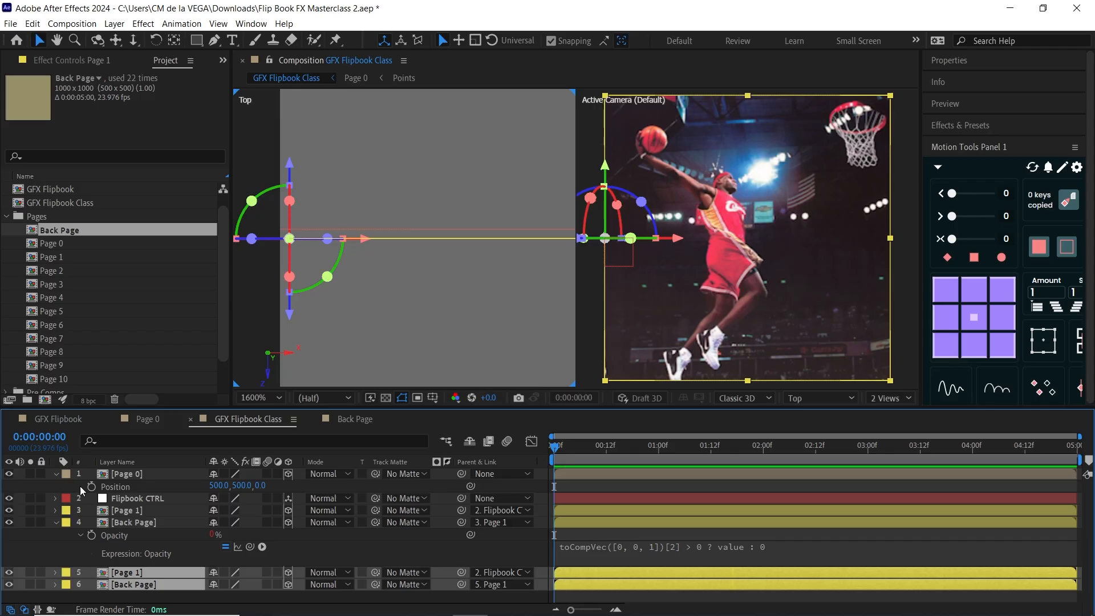
- Collapse the original Back Page layer's properties and label the duplicated Page 1 and Back Page layers aqua
{"action": "left_click", "coordinate": [57, 523]}
{"action": "left_click", "coordinate": [66, 534]}
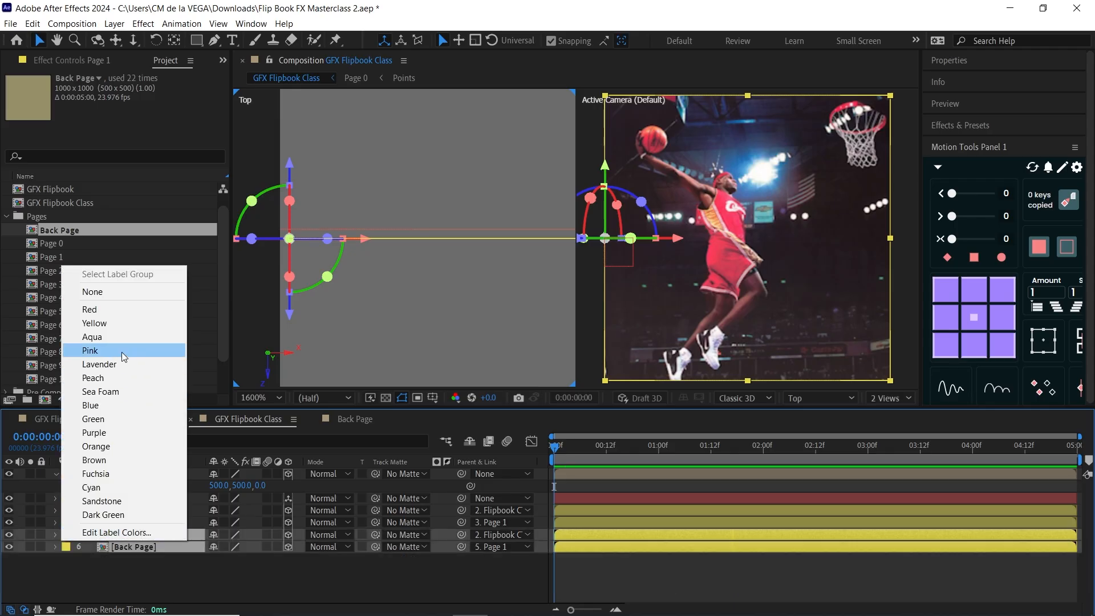
{"action": "left_click", "coordinate": [114, 337]}
- Replace the source of the aqua-labelled Page 1 duplicate with the Page 2 composition
{"action": "left_click", "coordinate": [145, 535]}
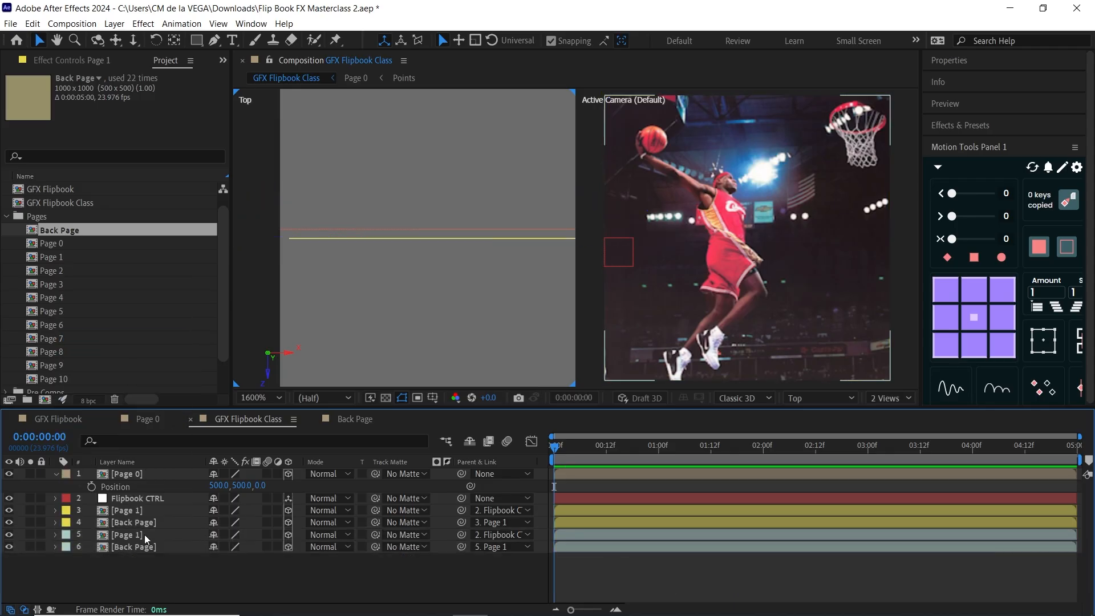
{"action": "left_click", "coordinate": [66, 270]}
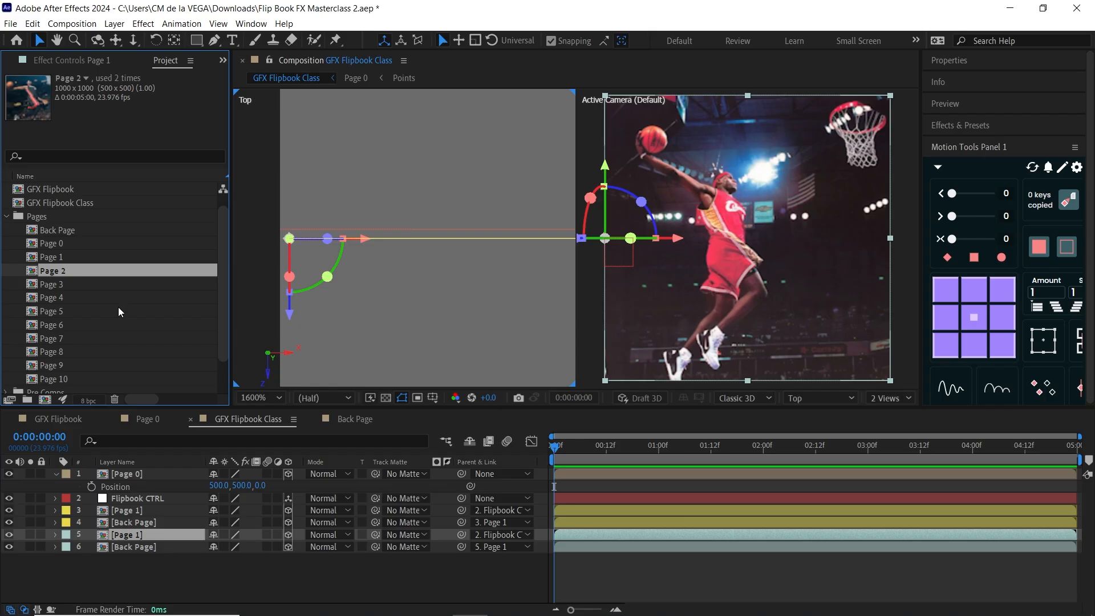
{"action": "left_click_drag", "start_coordinate": [63, 274], "coordinate": [152, 534]}
- Reveal Page 2's position properties and set its X Position to 2 and Z Position to -2
{"action": "key", "text": "p"}
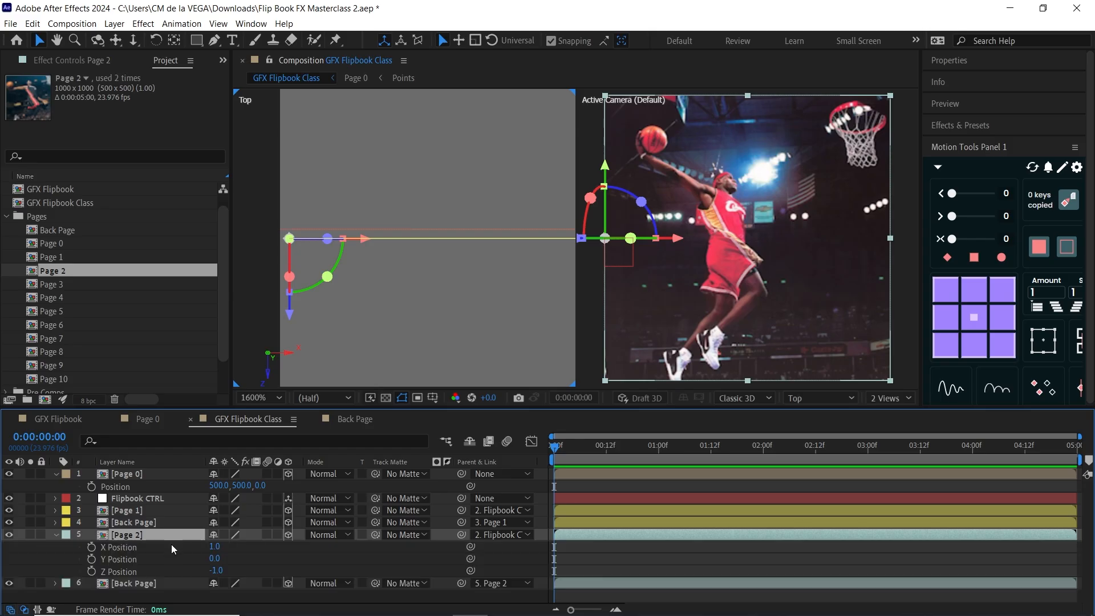
{"action": "left_click", "coordinate": [217, 546]}
{"action": "type", "text": "2"}
{"action": "key", "text": "Return"}
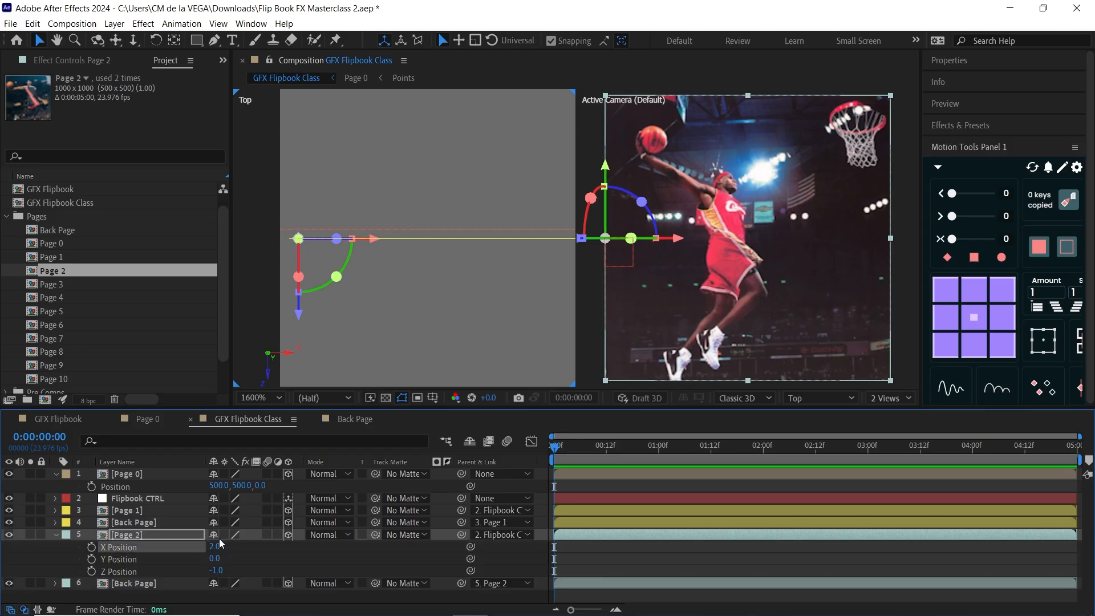
{"action": "left_click", "coordinate": [220, 568]}
{"action": "type", "text": "-2"}
{"action": "key", "text": "Return"}
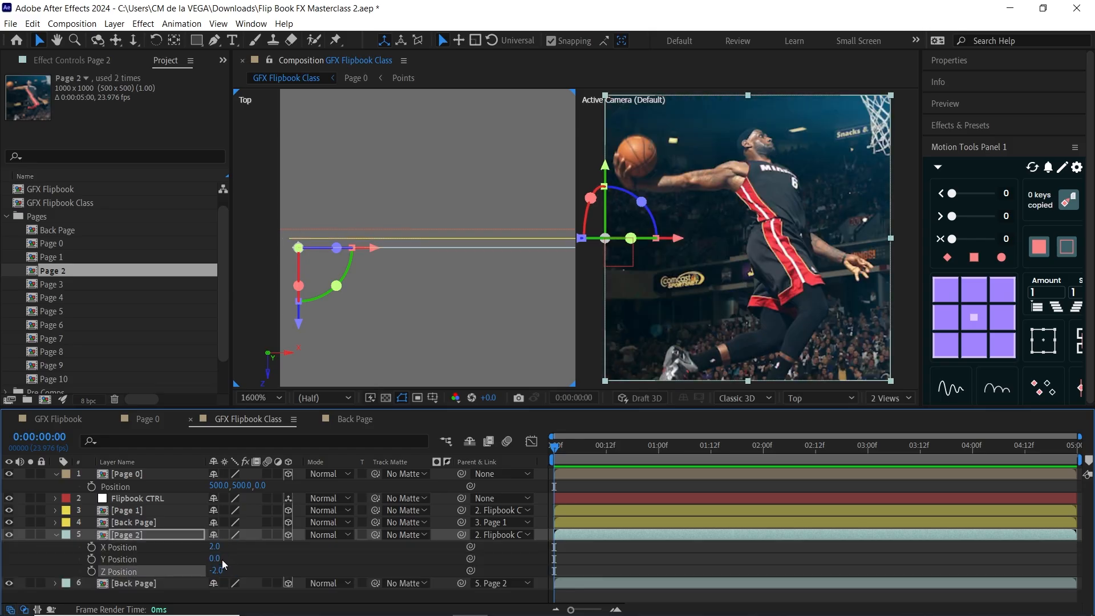
- Duplicate the Page 2 and Back Page pair to the end of the layer stack and replace the duplicated Page 2 with Page 3
{"action": "left_click", "coordinate": [57, 534]}
{"action": "left_click", "coordinate": [131, 546], "text": "shift"}
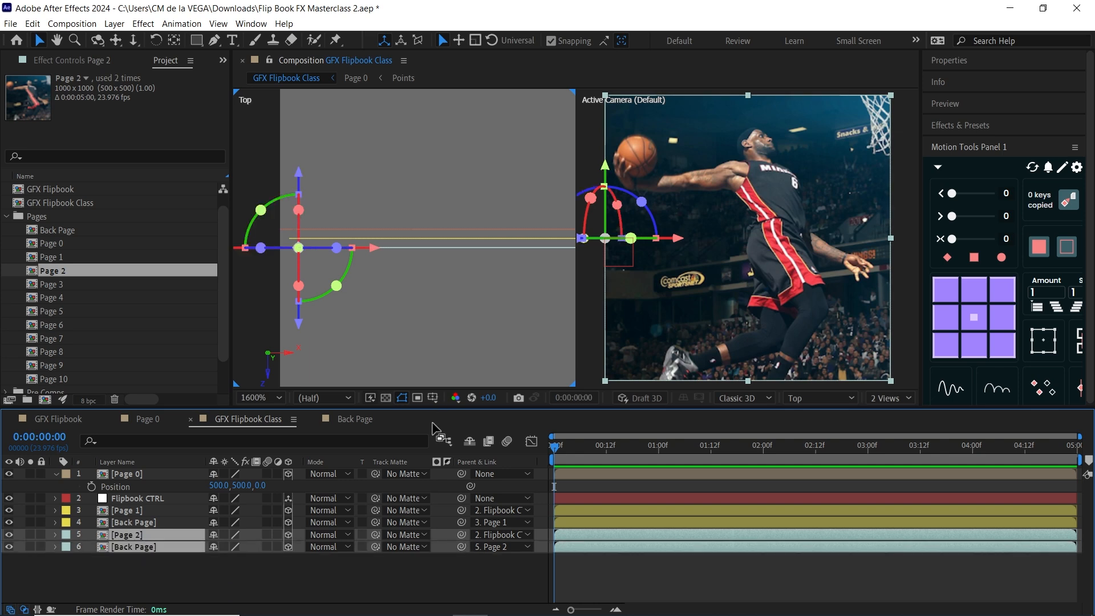
{"action": "key", "text": "ctrl+d"}
{"action": "left_click_drag", "start_coordinate": [156, 542], "coordinate": [137, 565]}
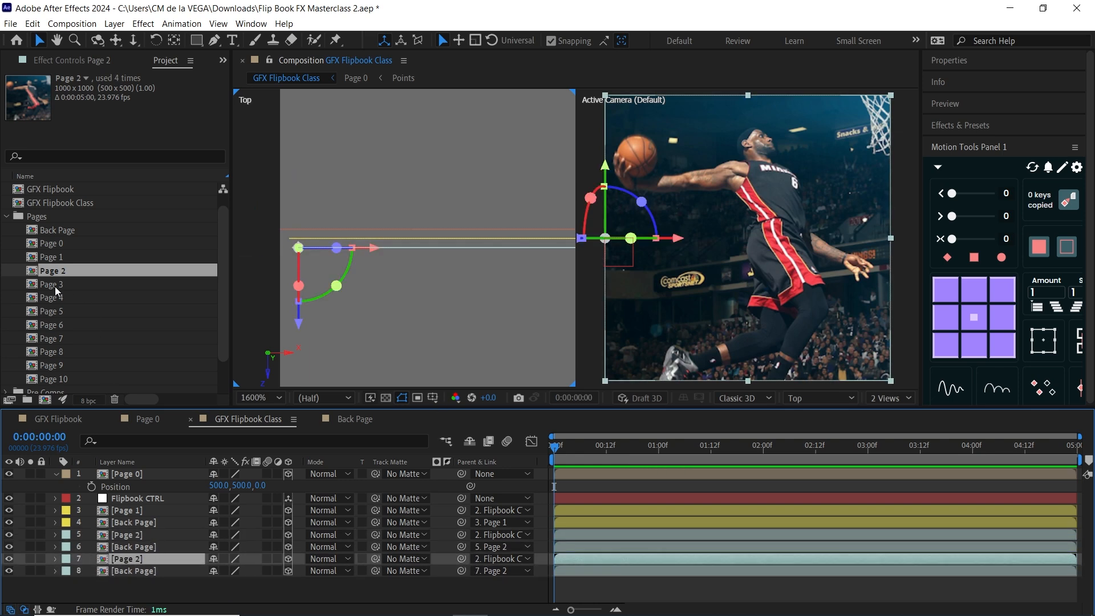
{"action": "left_click", "coordinate": [99, 282]}
{"action": "left_click_drag", "start_coordinate": [75, 283], "coordinate": [148, 560]}
- Reveal Page 3's position properties and set its X Position to 3 and Z Position to -3
{"action": "key", "text": "p"}
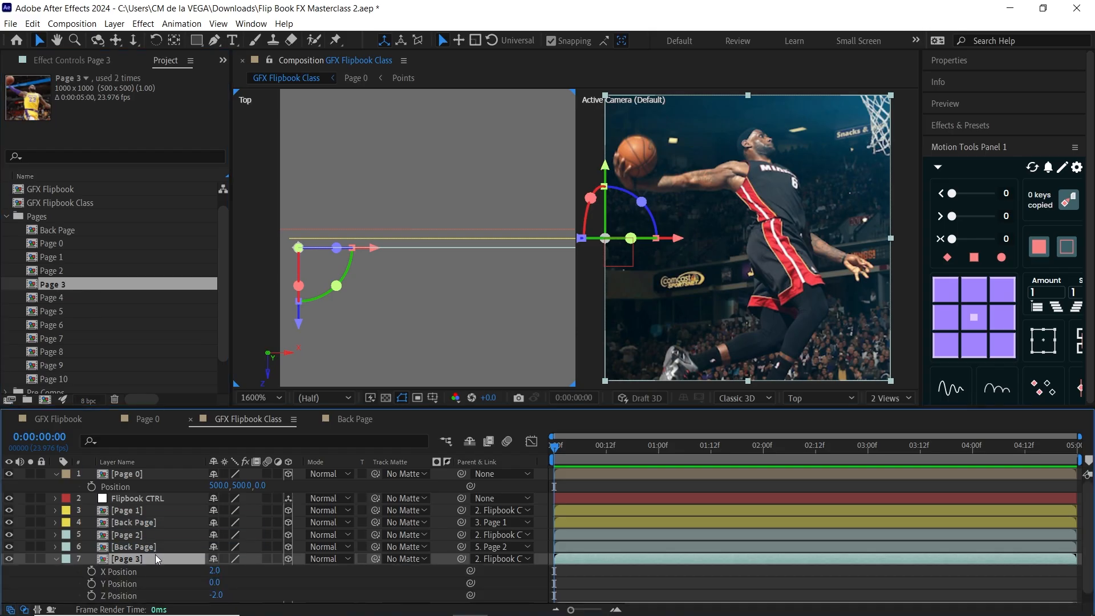
{"action": "left_click", "coordinate": [222, 571]}
{"action": "type", "text": "3"}
{"action": "key", "text": "Return"}
{"action": "left_click", "coordinate": [215, 594]}
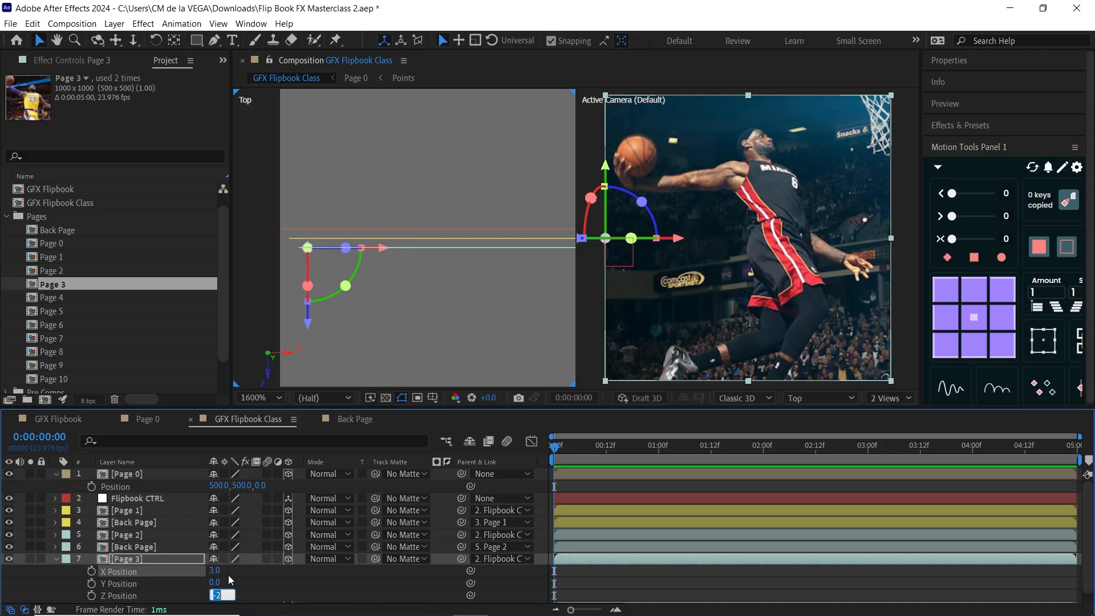
{"action": "type", "text": "-3"}
{"action": "key", "text": "Return"}
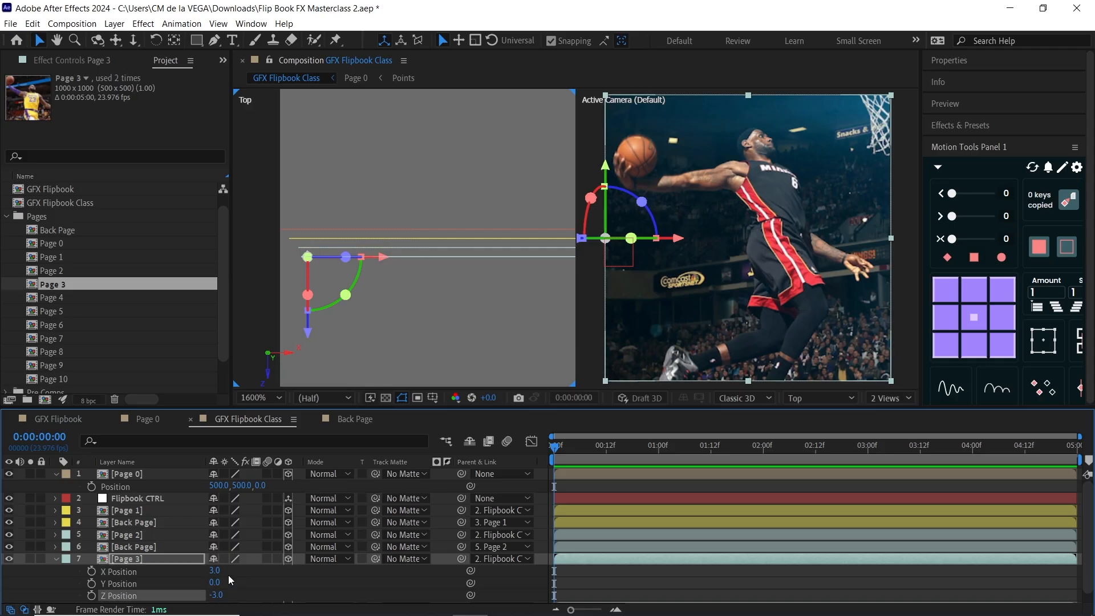
- Collapse Page 3, label it and its Back Page peach, and label the duplicated pair below them orange
{"action": "left_click", "coordinate": [56, 564]}
{"action": "left_click", "coordinate": [55, 558]}
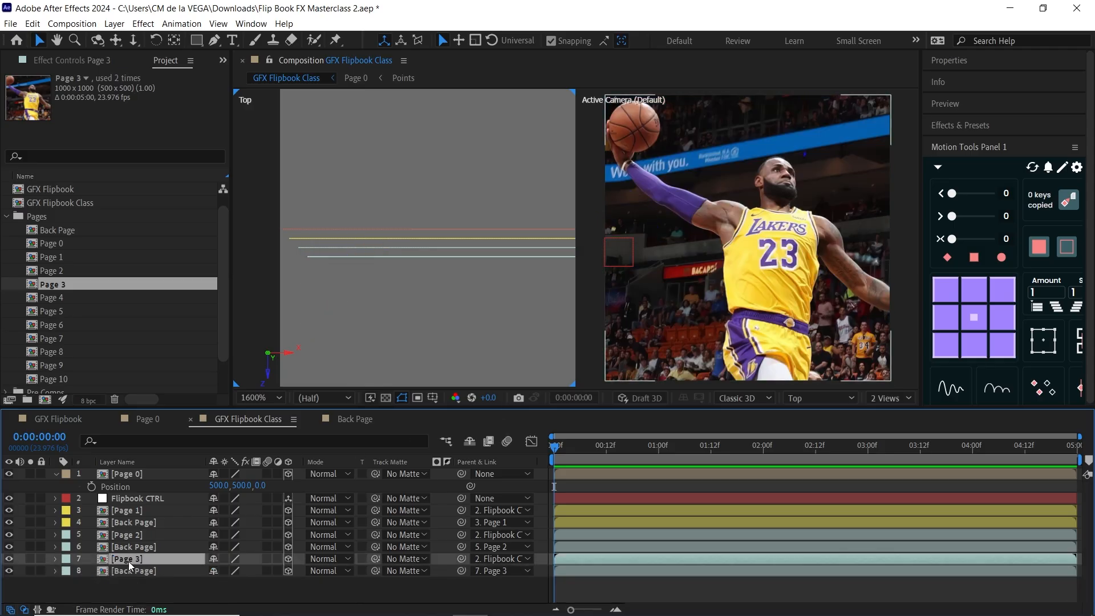
{"action": "left_click", "coordinate": [79, 558]}
{"action": "left_click", "coordinate": [78, 570], "text": "shift"}
{"action": "left_click", "coordinate": [66, 558]}
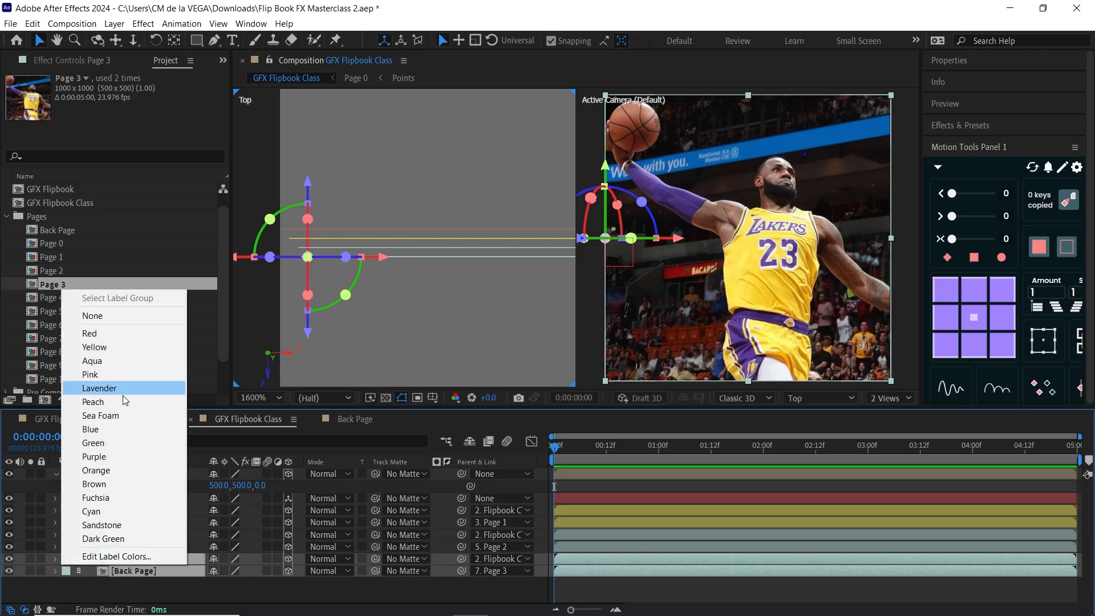
{"action": "left_click", "coordinate": [114, 401]}
{"action": "left_click", "coordinate": [350, 357]}
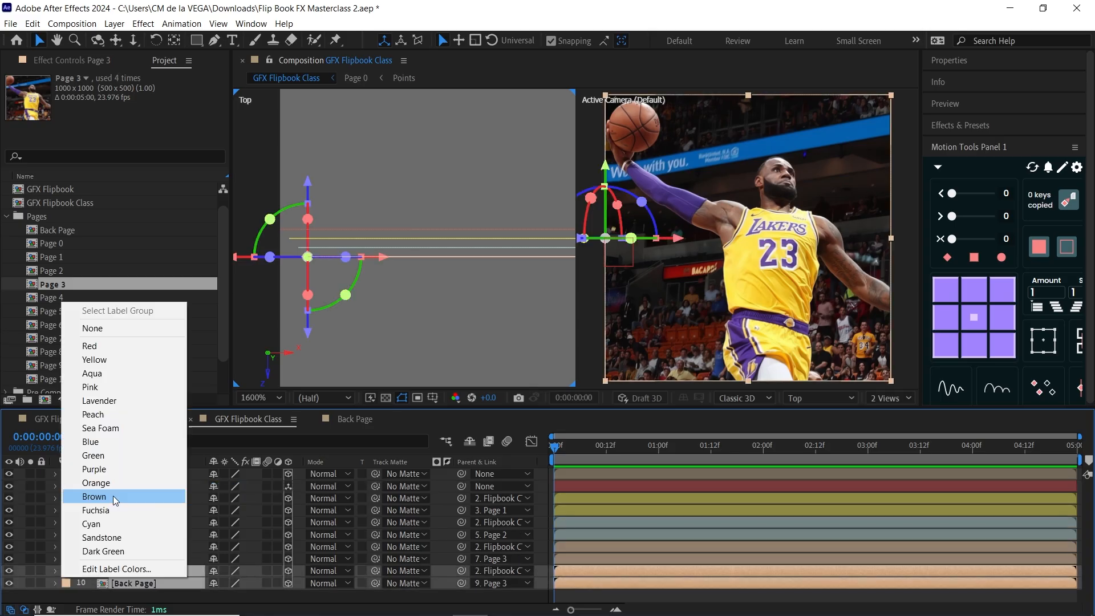
{"action": "left_click", "coordinate": [112, 482]}
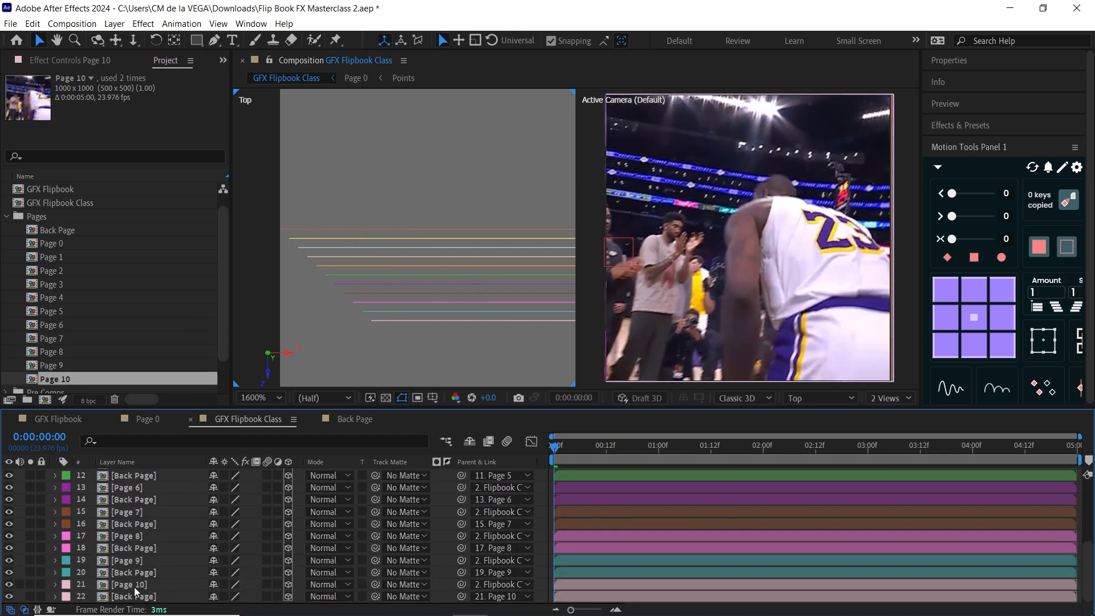
- Maximize the timeline, reveal the Position properties of Page 1 through Page 10, and examine each page's X and Z offsets
{"action": "key", "text": "grave"}
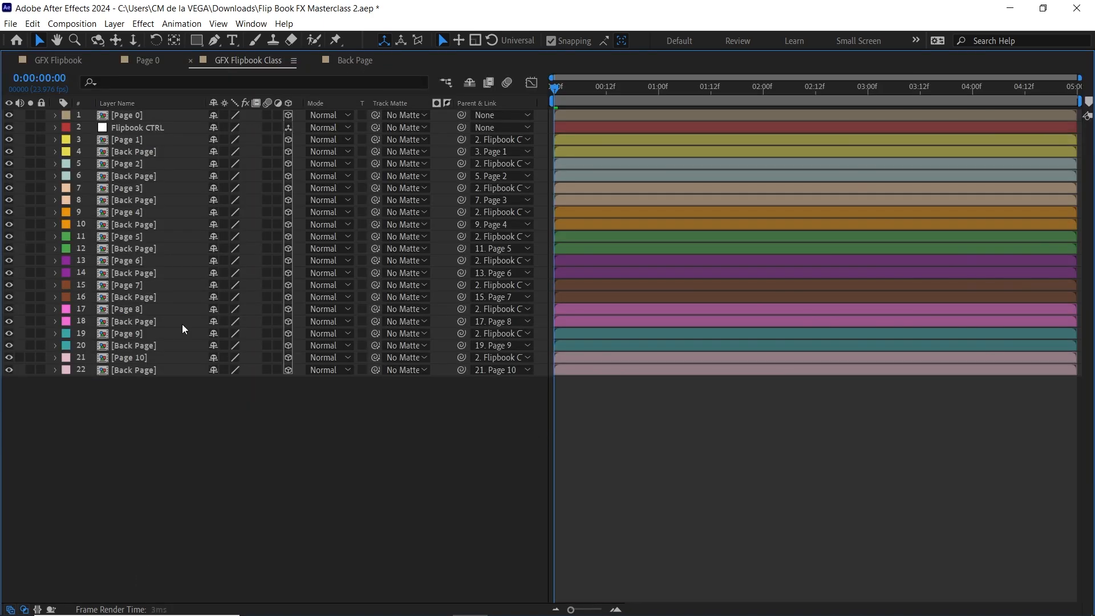
{"action": "left_click", "coordinate": [131, 142]}
{"action": "left_click", "coordinate": [134, 165], "text": "ctrl"}
{"action": "left_click", "coordinate": [138, 189], "text": "ctrl"}
{"action": "left_click", "coordinate": [142, 213], "text": "ctrl"}
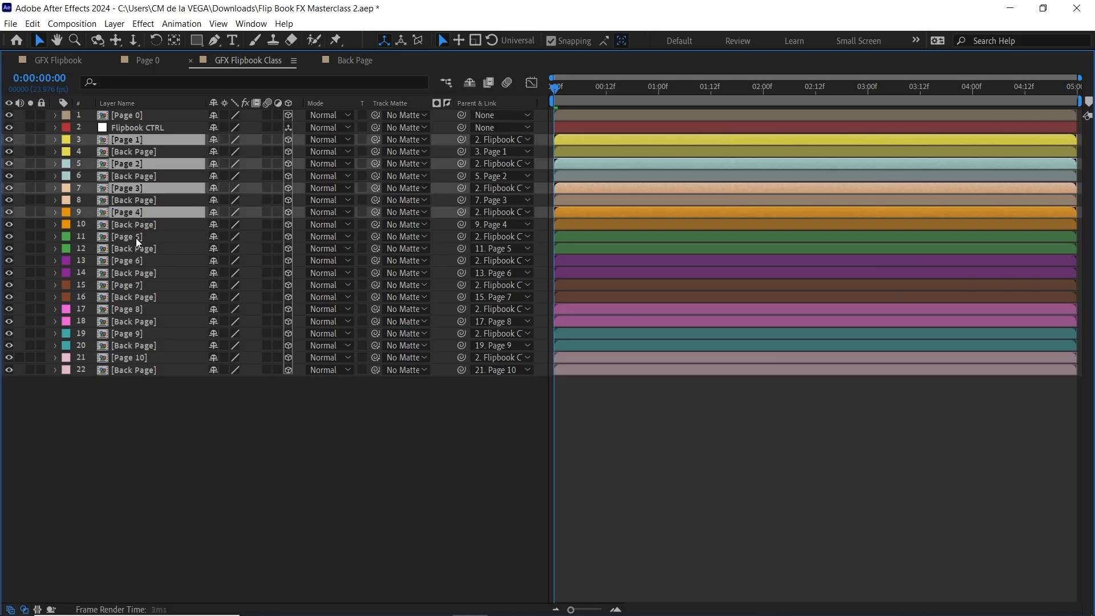
{"action": "left_click", "coordinate": [140, 237], "text": "ctrl"}
{"action": "left_click", "coordinate": [140, 261], "text": "ctrl"}
{"action": "left_click", "coordinate": [141, 286], "text": "ctrl"}
{"action": "left_click", "coordinate": [140, 309], "text": "ctrl"}
{"action": "left_click", "coordinate": [141, 334], "text": "ctrl"}
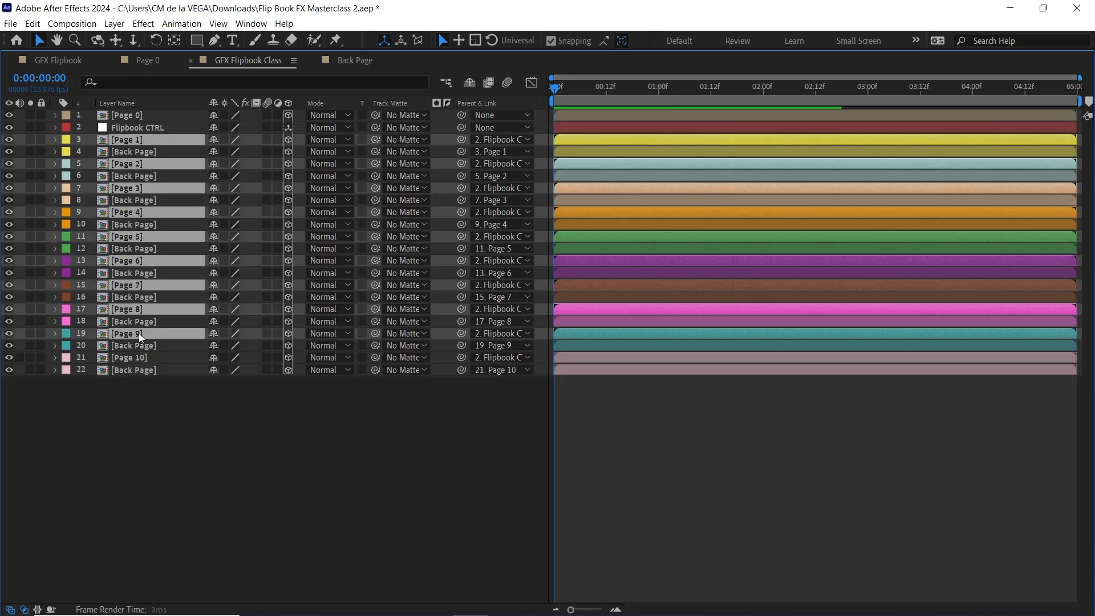
{"action": "left_click", "coordinate": [144, 357], "text": "ctrl"}
{"action": "key", "text": "p"}
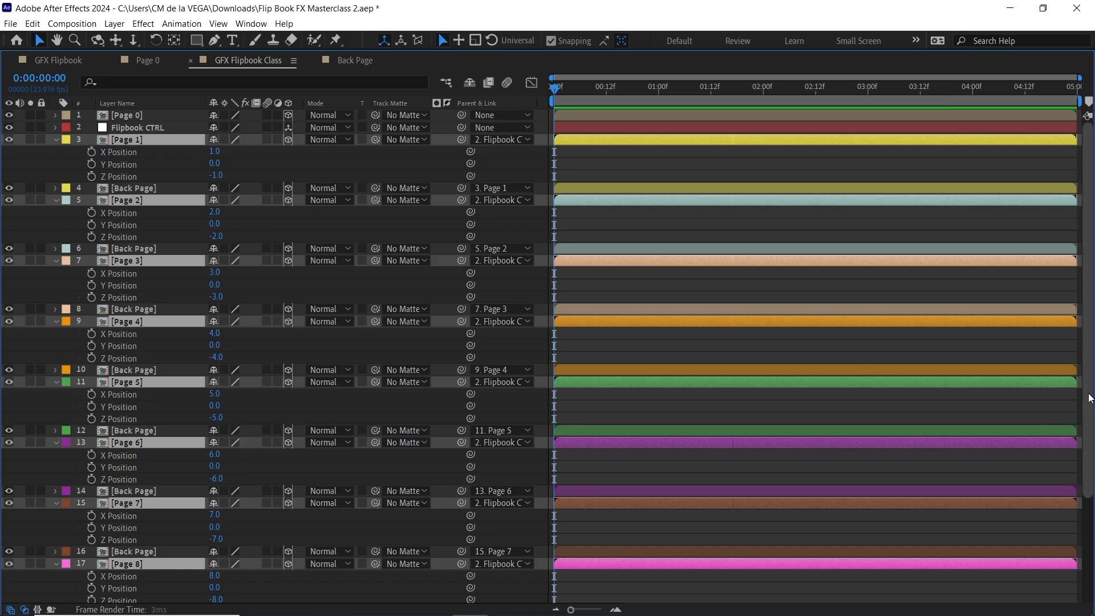
{"action": "scroll", "coordinate": [1030, 517], "scroll_direction": "down", "scroll_amount": 5}
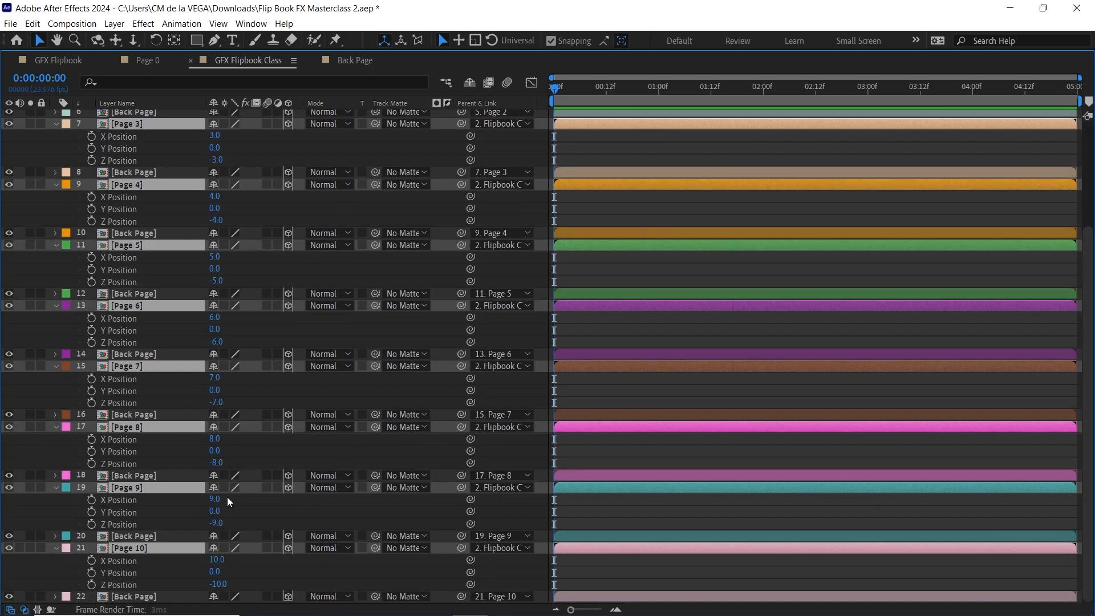
{"action": "key", "text": "grave"}
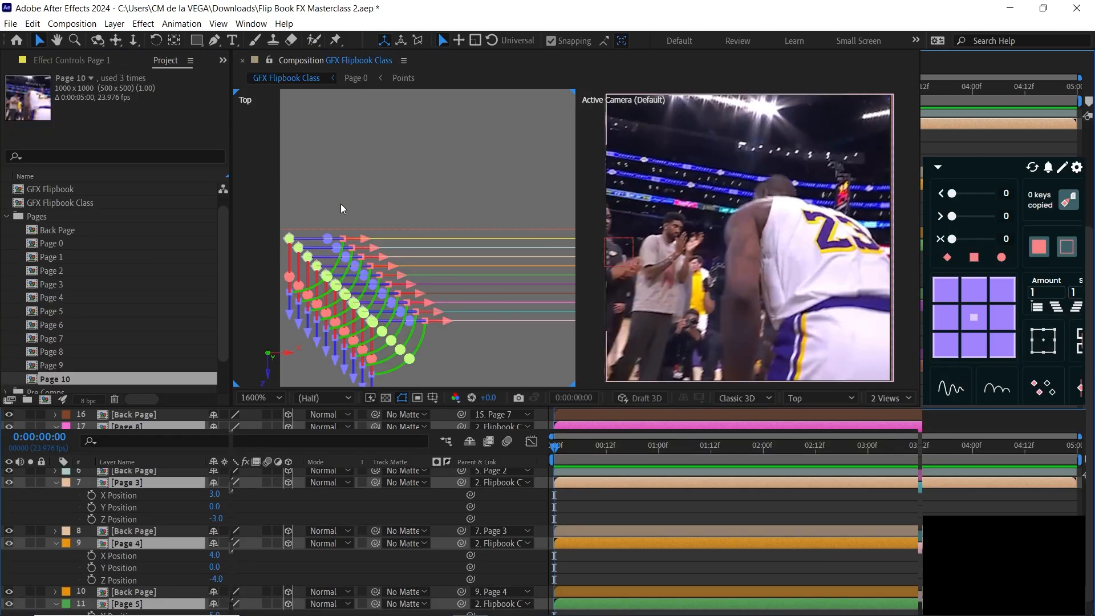
{"action": "key", "text": "F2"}
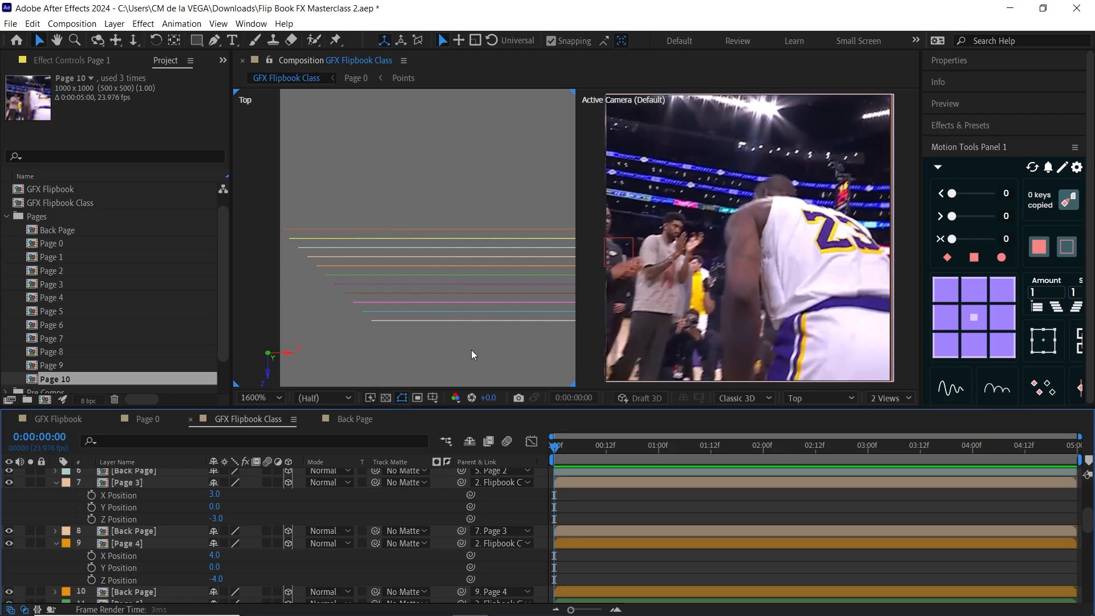
- Collapse the revealed properties of all layers at once and deselect everything
{"action": "left_click", "coordinate": [87, 482]}
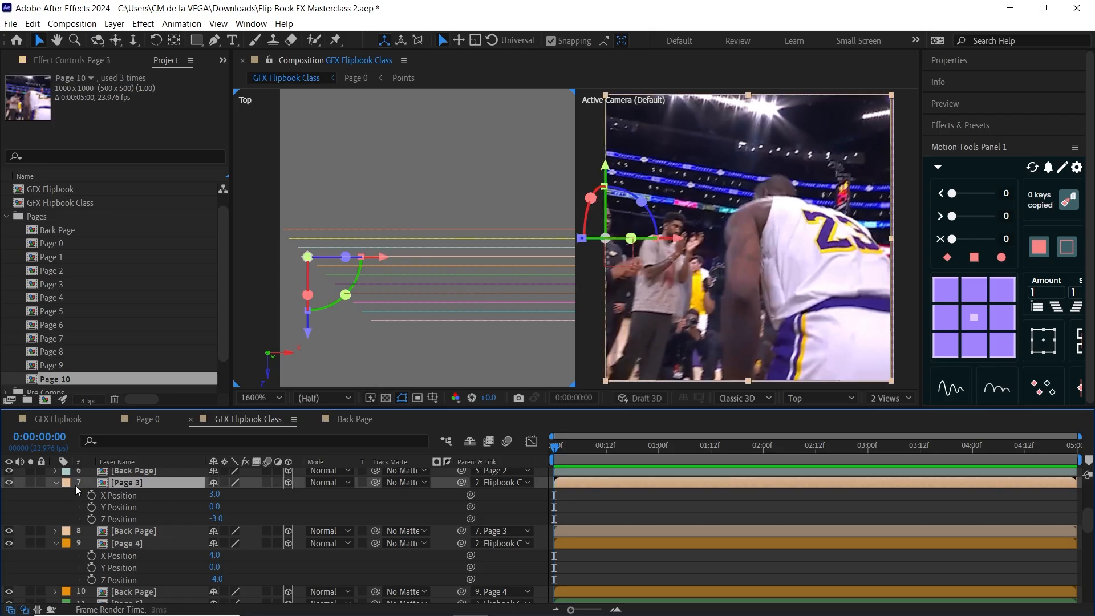
{"action": "key", "text": "ctrl+a"}
{"action": "left_click", "coordinate": [56, 482]}
{"action": "scroll", "coordinate": [971, 495], "scroll_direction": "down", "scroll_amount": 3}
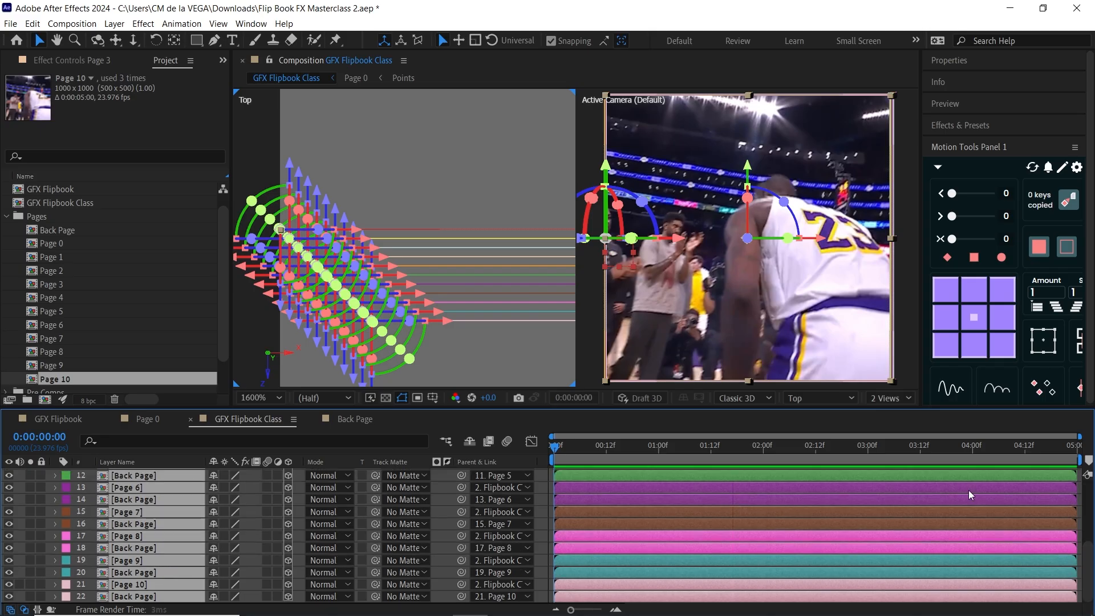
{"action": "key", "text": "F2"}
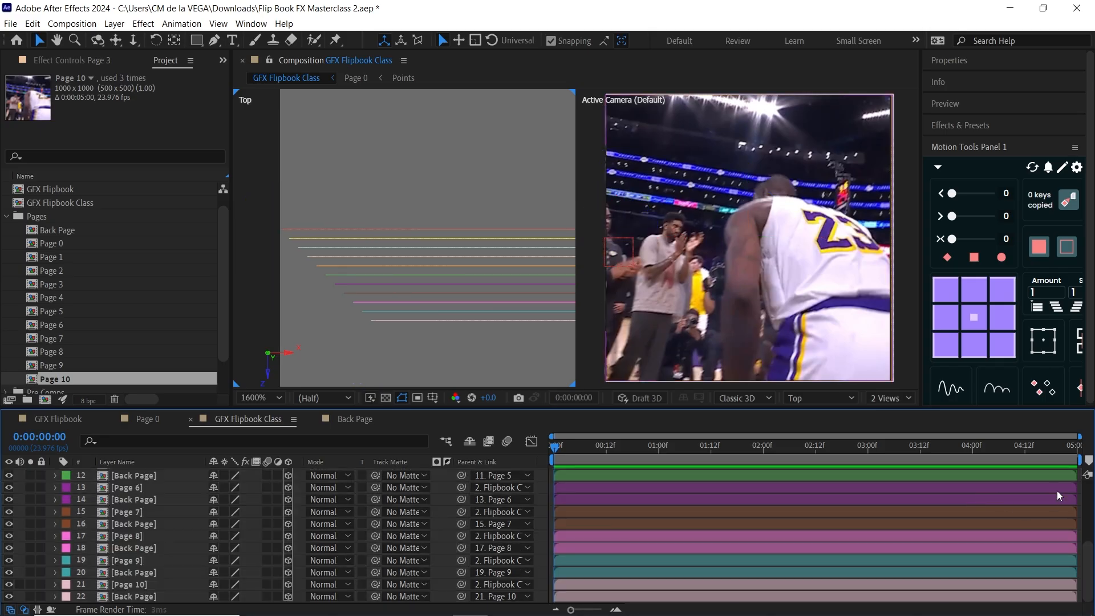
- Select Page 10, Page 9 and Page 8 one after another to examine their placement in the Top view
{"action": "left_click", "coordinate": [141, 584]}
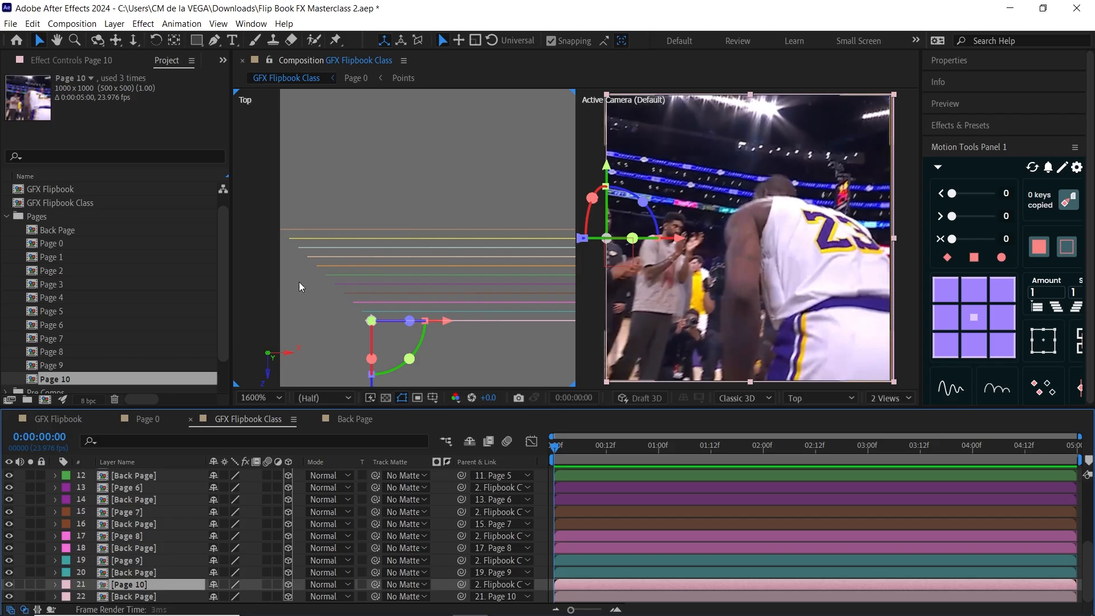
{"action": "left_click", "coordinate": [142, 561]}
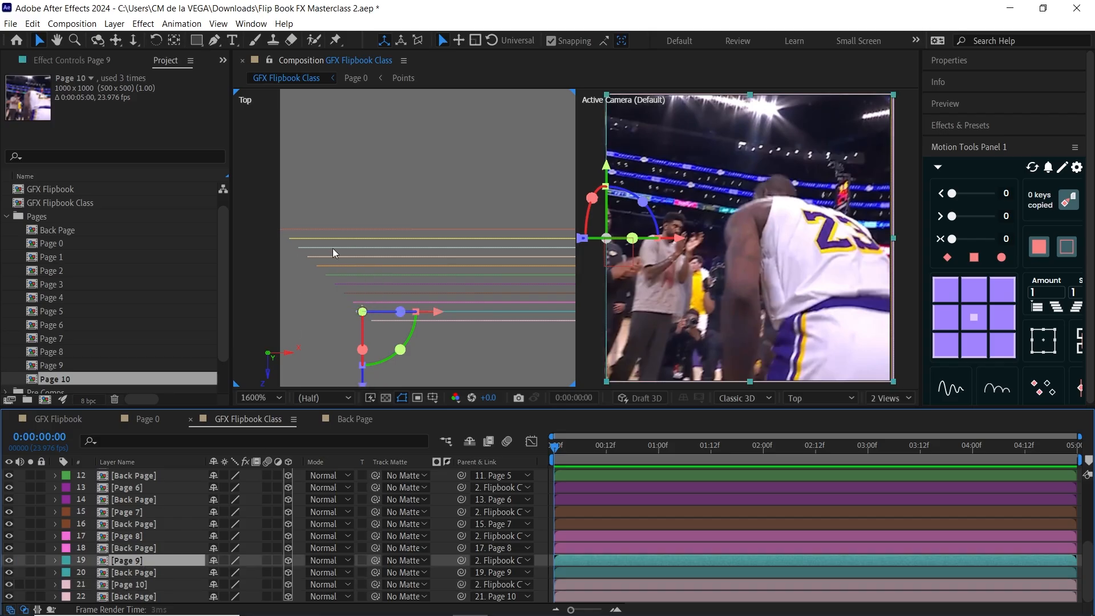
{"action": "left_click", "coordinate": [132, 537]}
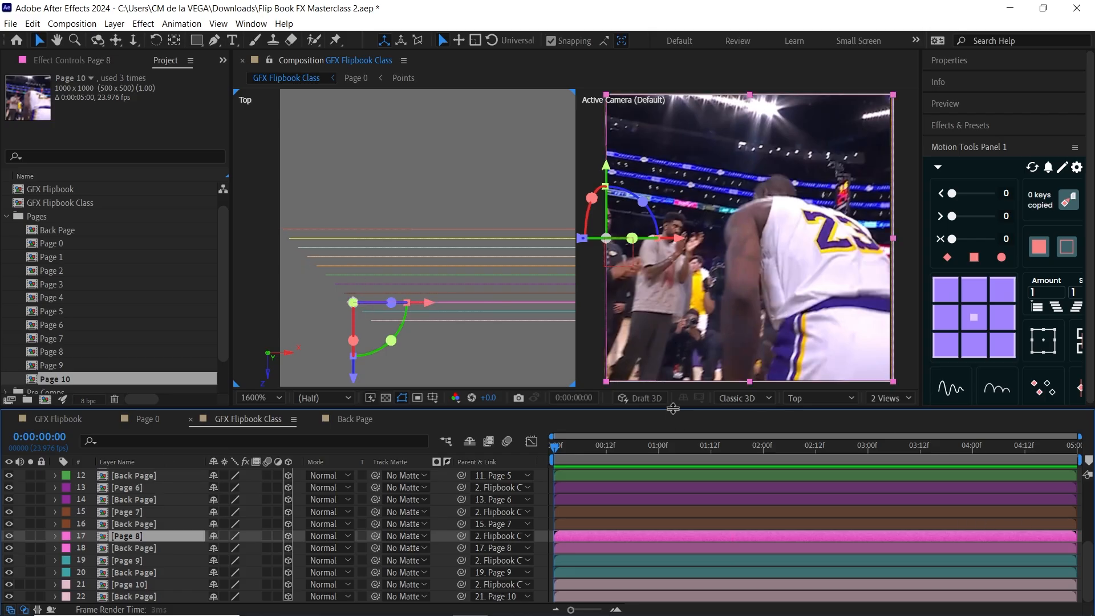
- Enlarge the timeline area and reveal both the Position and Rotation properties of Page 10
{"action": "left_click_drag", "start_coordinate": [673, 407], "coordinate": [674, 365]}
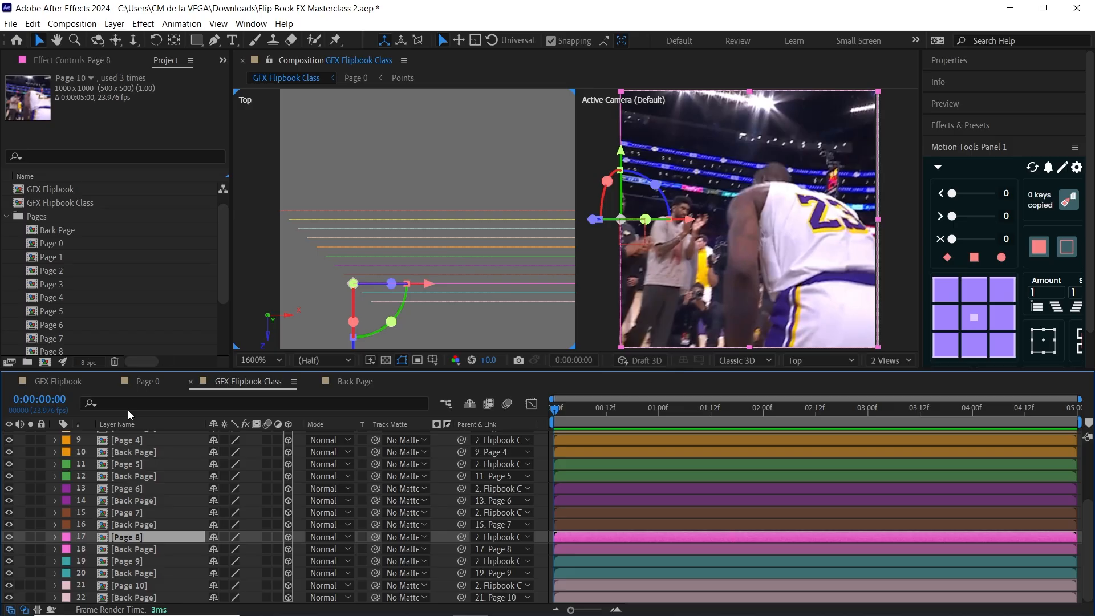
{"action": "left_click", "coordinate": [141, 587]}
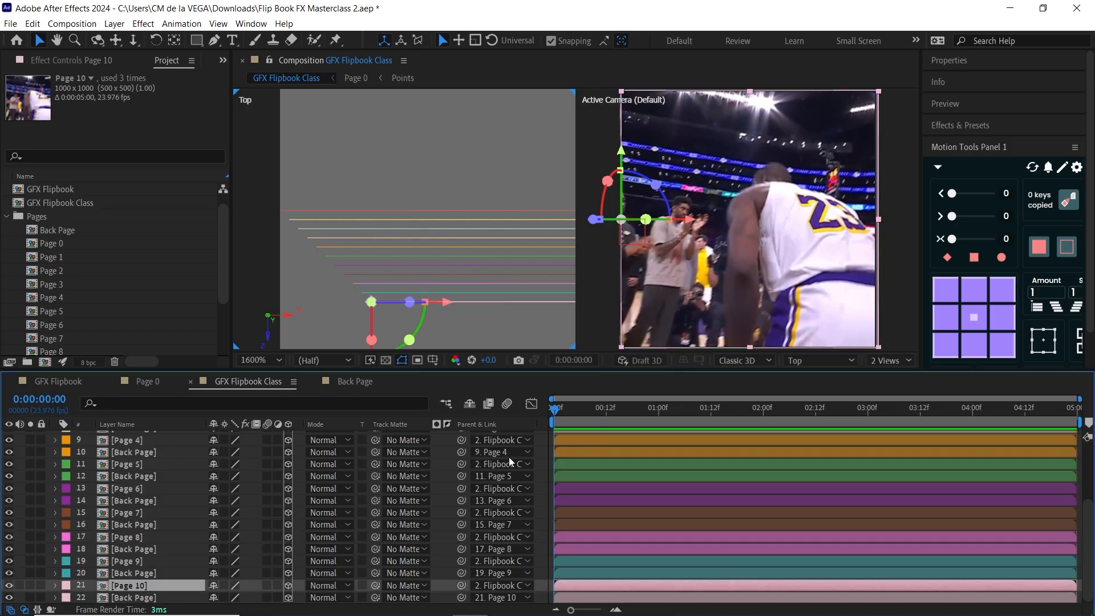
{"action": "key", "text": "p"}
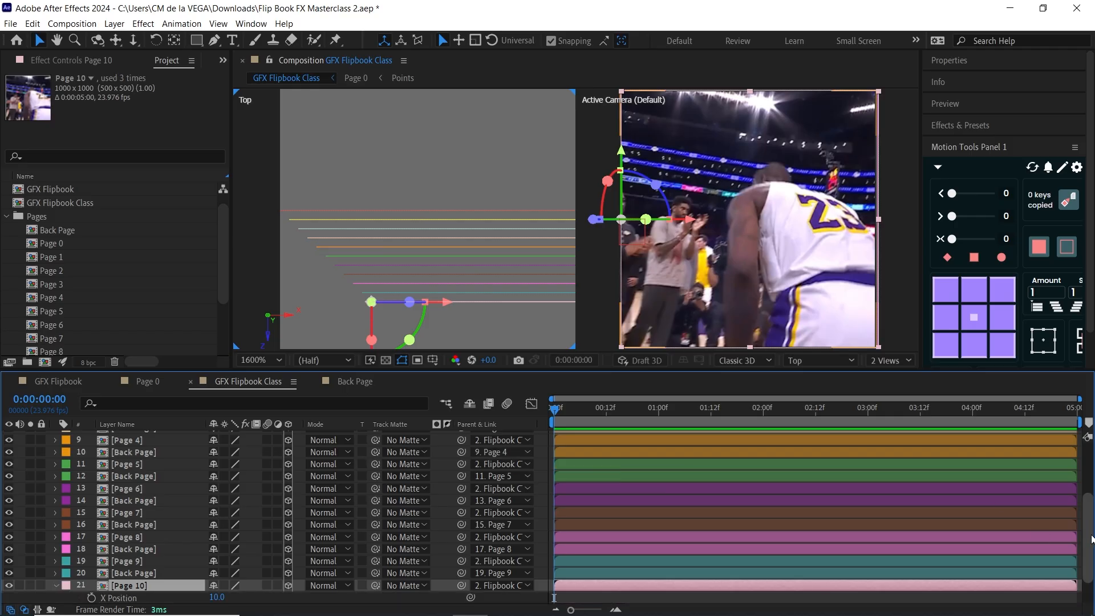
{"action": "scroll", "coordinate": [1091, 539], "scroll_direction": "down", "scroll_amount": 2}
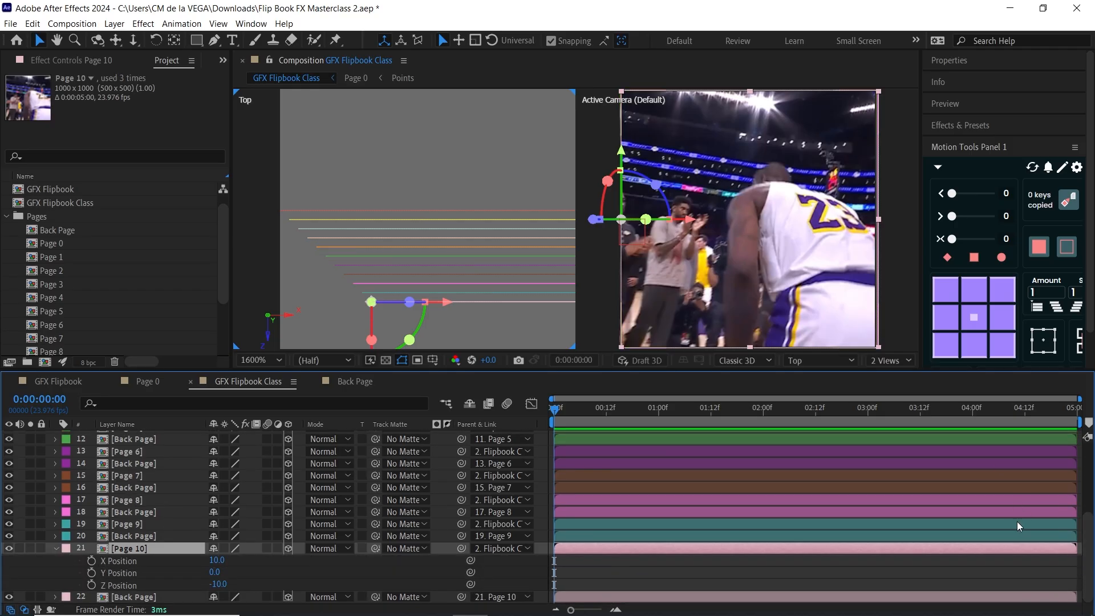
{"action": "key", "text": "shift+r"}
{"action": "scroll", "coordinate": [1088, 542], "scroll_direction": "down", "scroll_amount": 2}
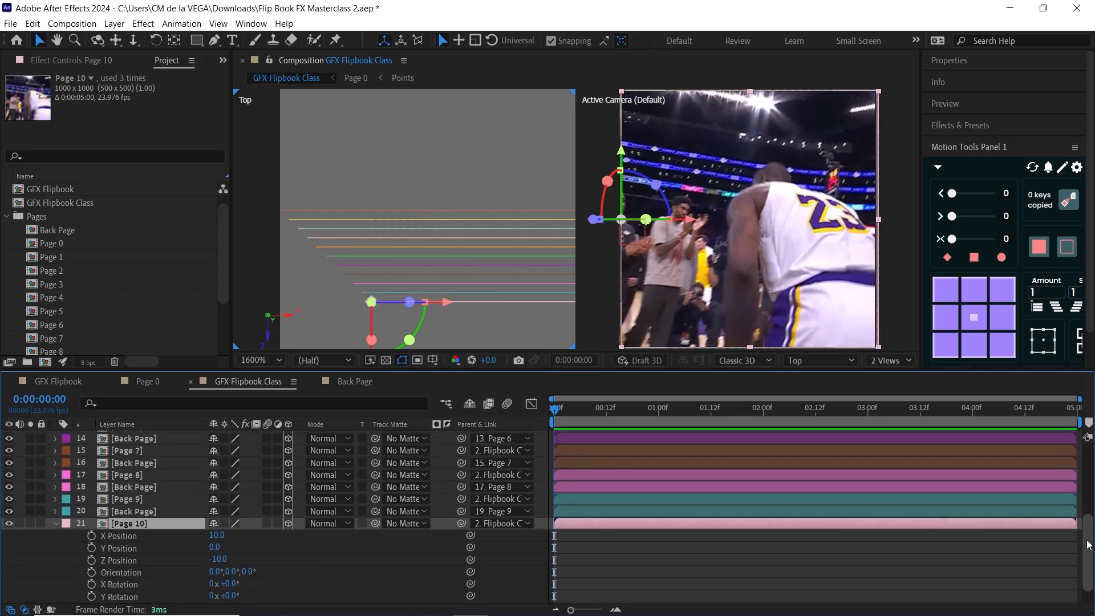
- Add starting keyframes for Page 10's X Position and Z Position at 0:00:00:00, and move the current time to 0:00:00:12
{"action": "left_click", "coordinate": [91, 517]}
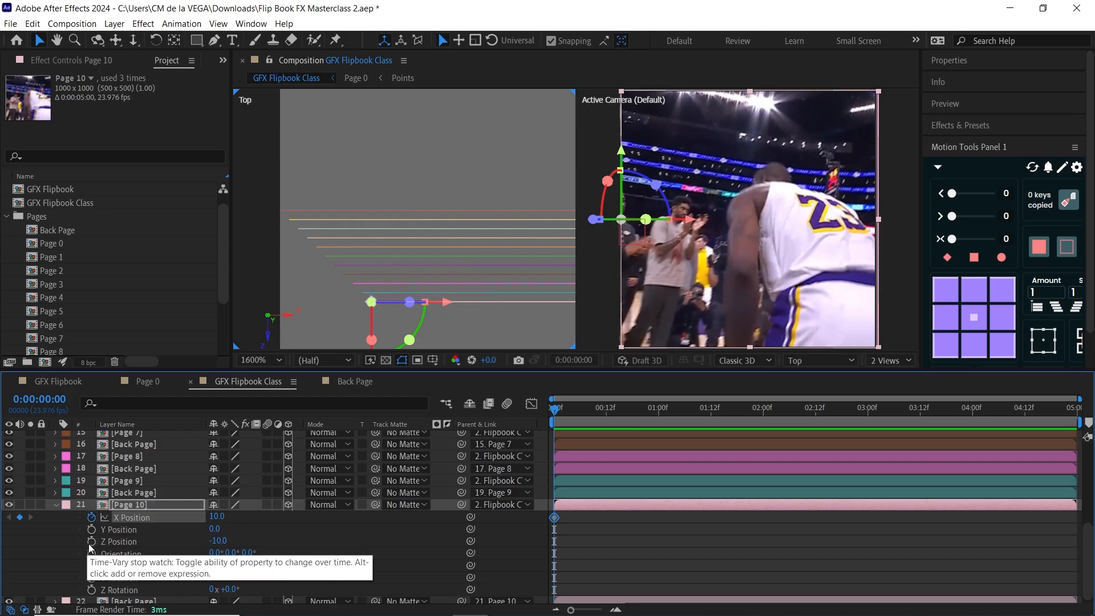
{"action": "left_click", "coordinate": [91, 541]}
{"action": "left_click", "coordinate": [607, 409]}
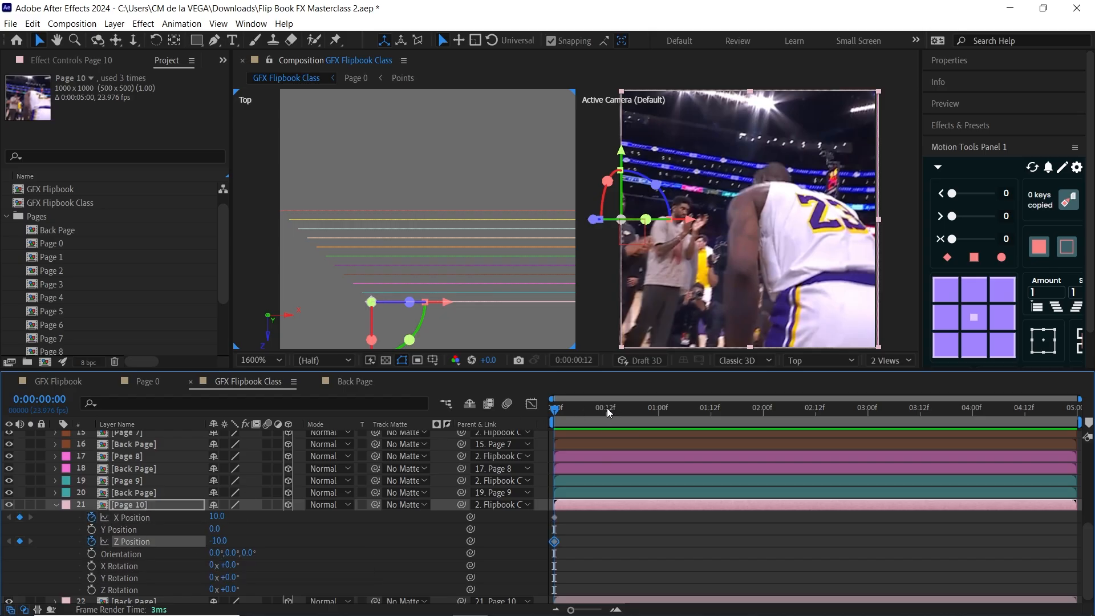
- Add X Position and Z Position keyframes to Page 10 at 0:00:00:12 and set both values to -1
{"action": "left_click", "coordinate": [20, 517]}
{"action": "left_click", "coordinate": [19, 541]}
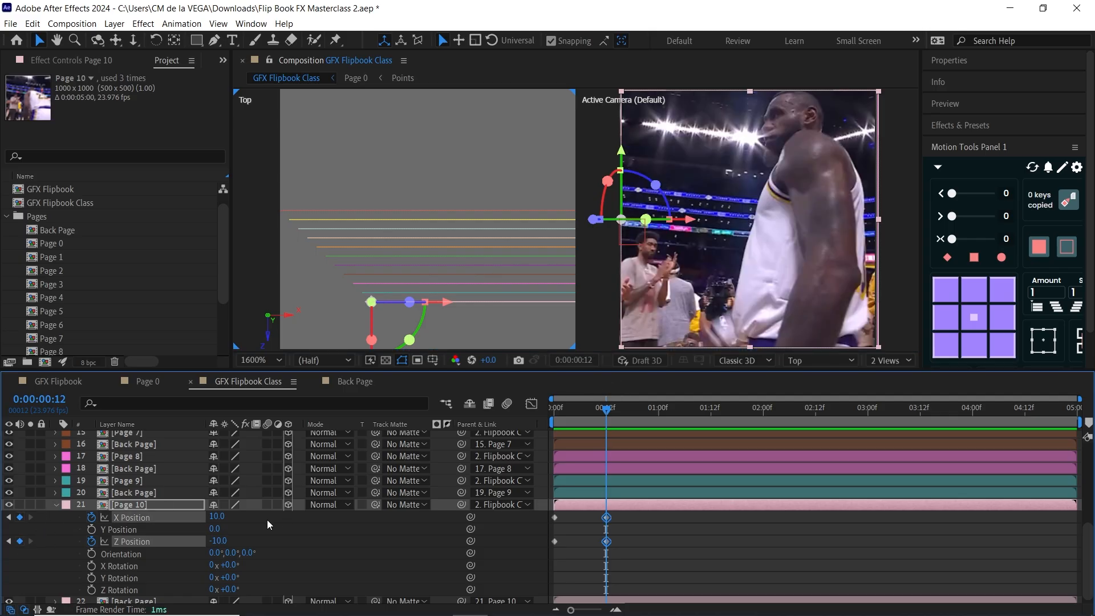
{"action": "left_click", "coordinate": [637, 520]}
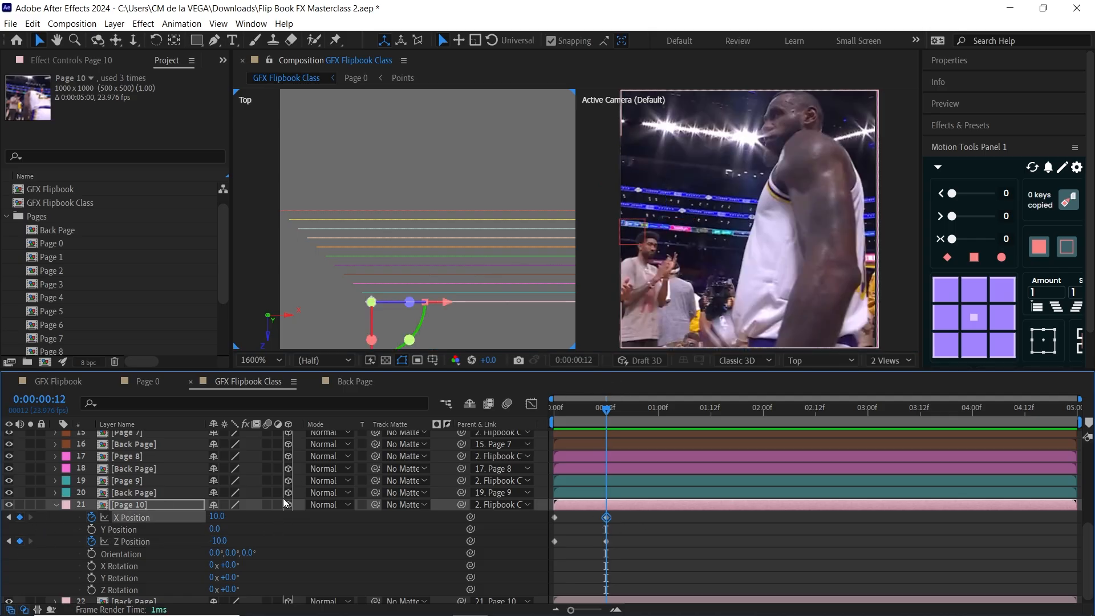
{"action": "left_click", "coordinate": [217, 517]}
{"action": "type", "text": "-"}
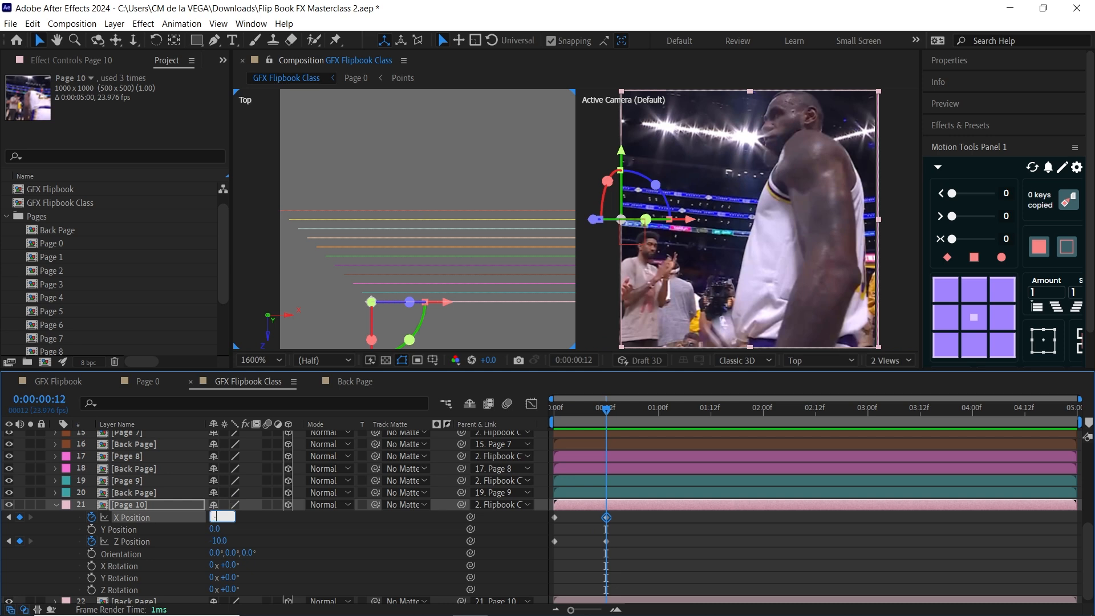
{"action": "type", "text": "1"}
{"action": "key", "text": "Return"}
{"action": "left_click", "coordinate": [218, 541]}
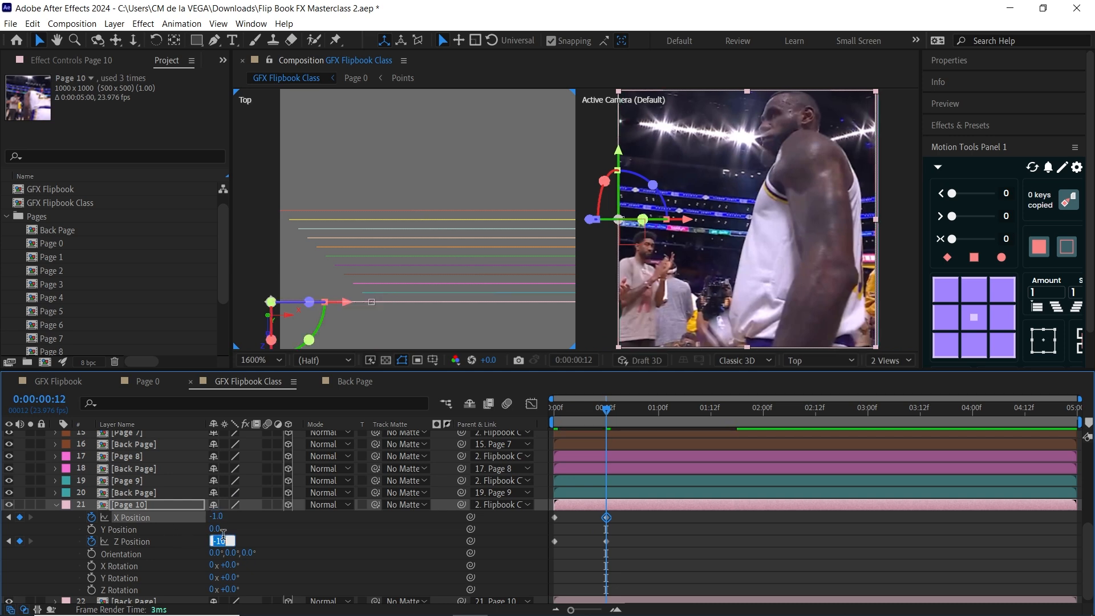
{"action": "type", "text": "-1"}
{"action": "key", "text": "Return"}
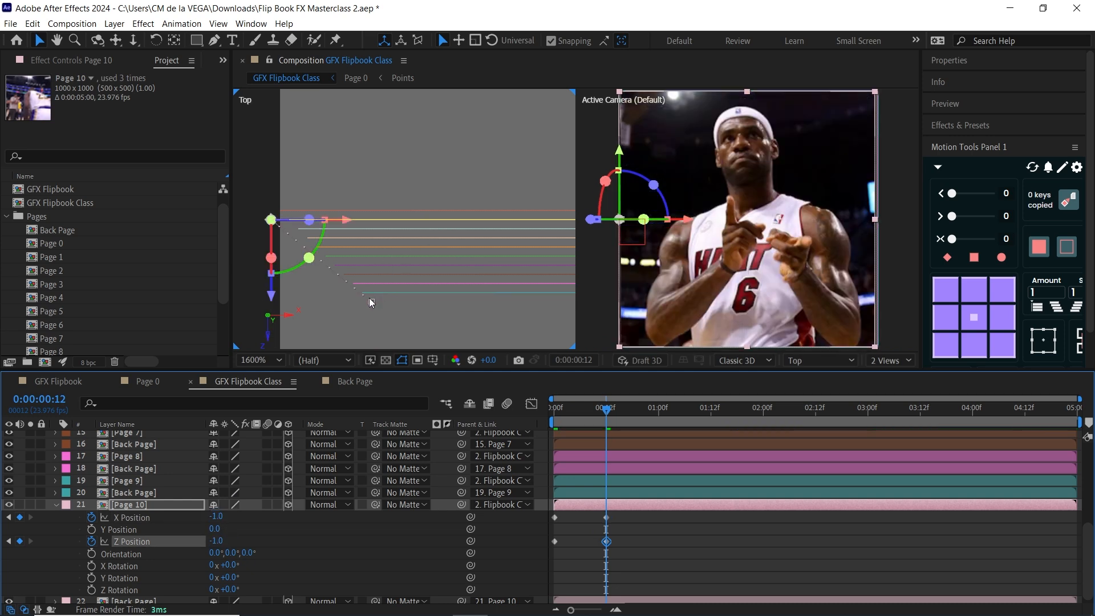
- Keyframe Page 10's Y Rotation at 0:00:00:00 and 0:00:00:12, setting the keyframe at 0:00:00:12 to 180°
{"action": "left_click", "coordinate": [92, 577]}
{"action": "left_click_drag", "start_coordinate": [568, 408], "coordinate": [547, 409]}
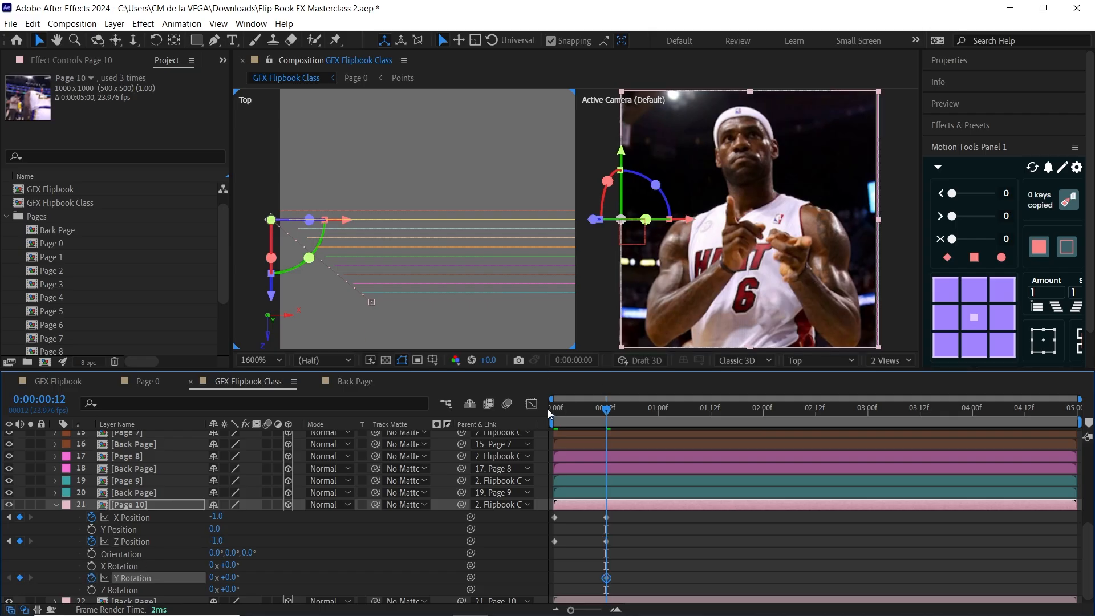
{"action": "left_click", "coordinate": [20, 578]}
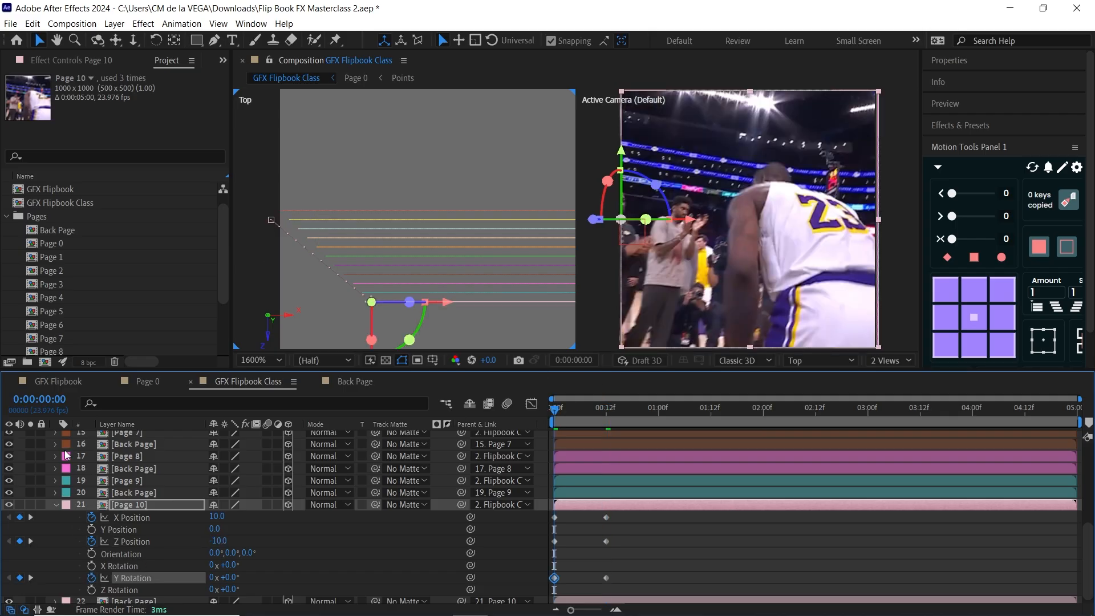
{"action": "key", "text": "k"}
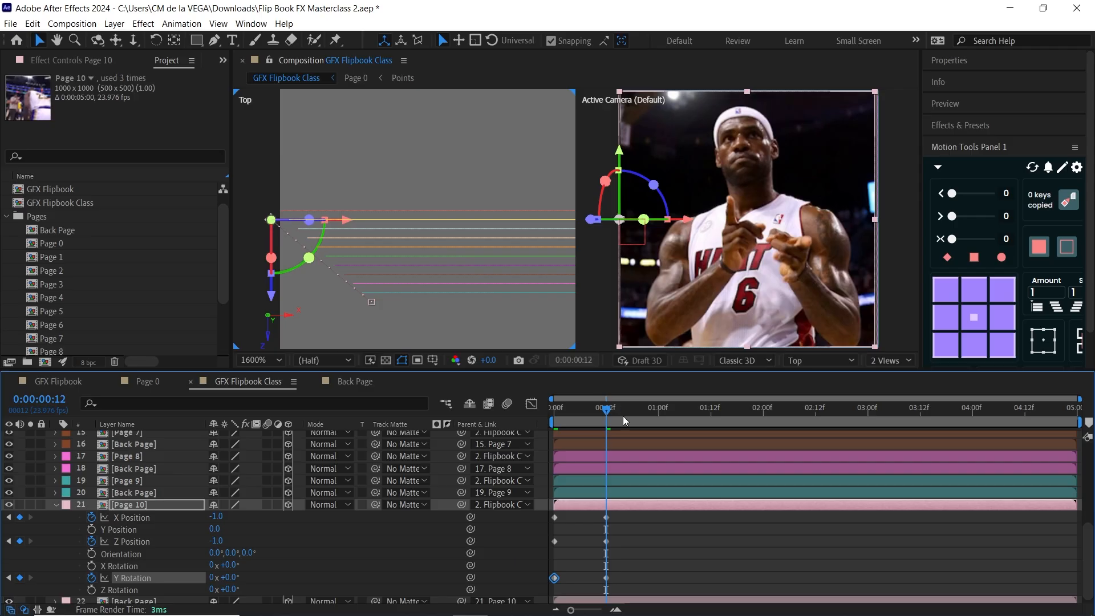
{"action": "left_click", "coordinate": [606, 577]}
{"action": "left_click", "coordinate": [230, 578]}
{"action": "type", "text": "180"}
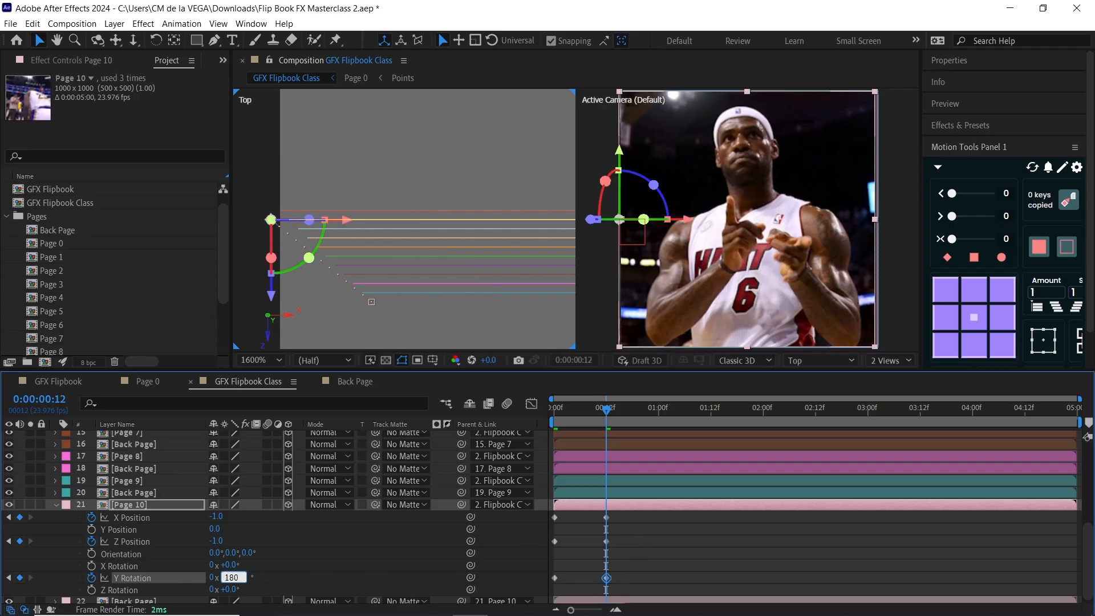
{"action": "key", "text": "Return"}
- Preview Page 10's flip from the start of the composition and examine its movement in the Top view
{"action": "left_click", "coordinate": [549, 413]}
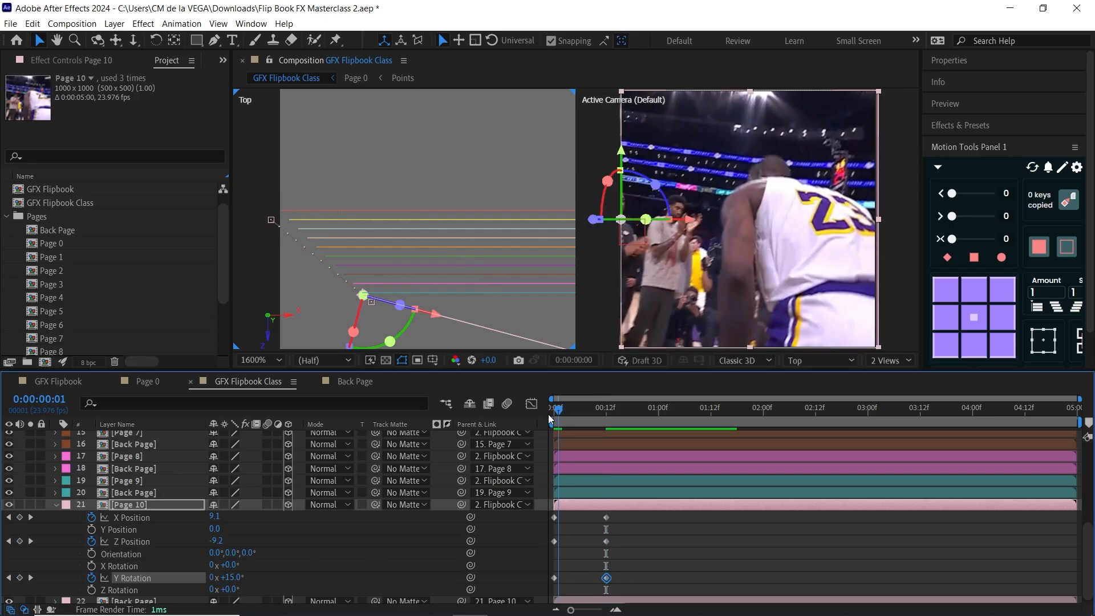
{"action": "key", "text": "h"}
{"action": "left_click_drag", "start_coordinate": [496, 244], "coordinate": [515, 224]}
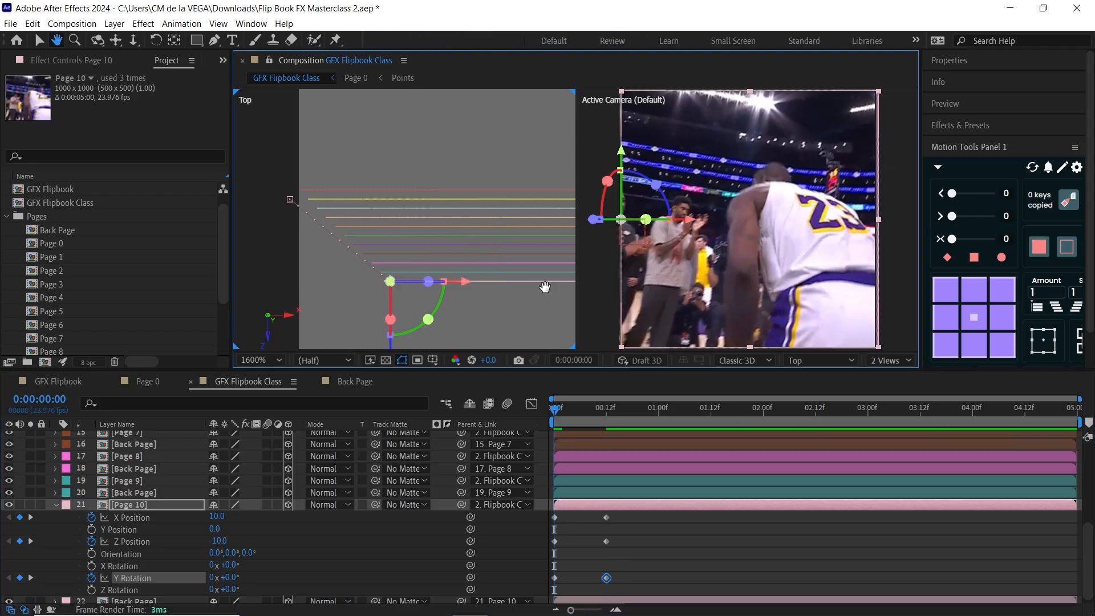
{"action": "key", "text": "v"}
{"action": "key", "text": "space"}
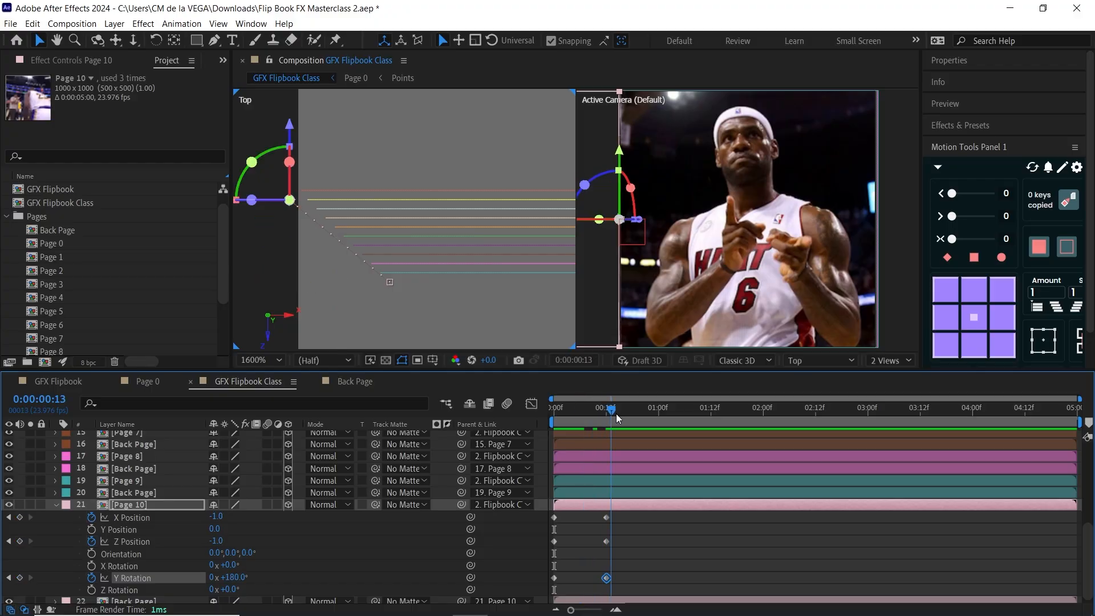
- Return the current time to 0:00:00:12, reveal Page 9's Position and Rotation properties, and maximize the timeline
{"action": "left_click_drag", "start_coordinate": [613, 416], "coordinate": [611, 416]}
{"action": "left_click", "coordinate": [142, 482]}
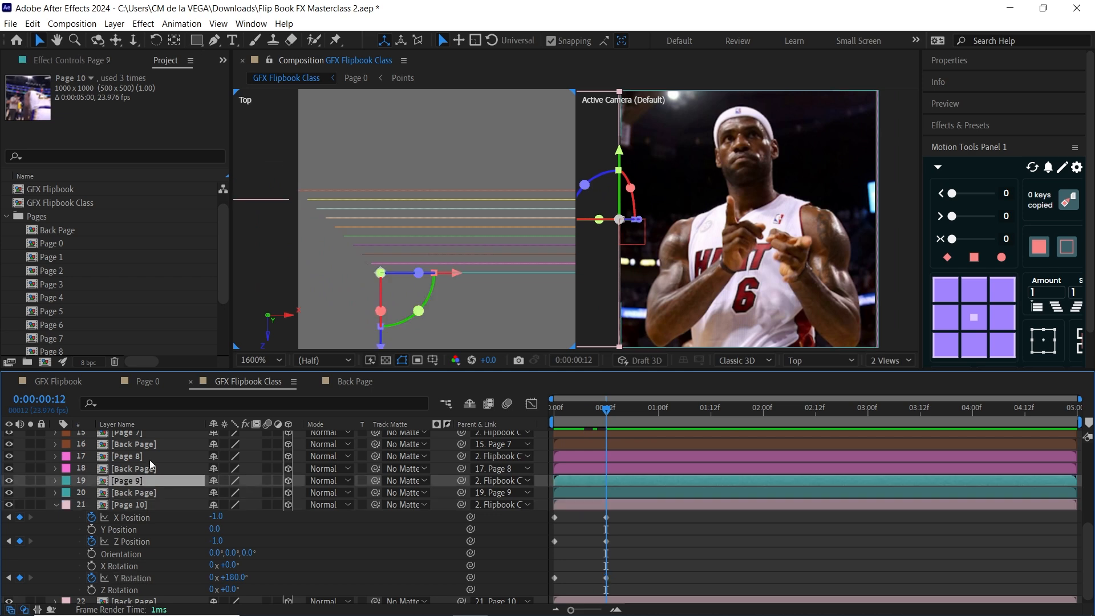
{"action": "key", "text": "p"}
{"action": "key", "text": "shift+r"}
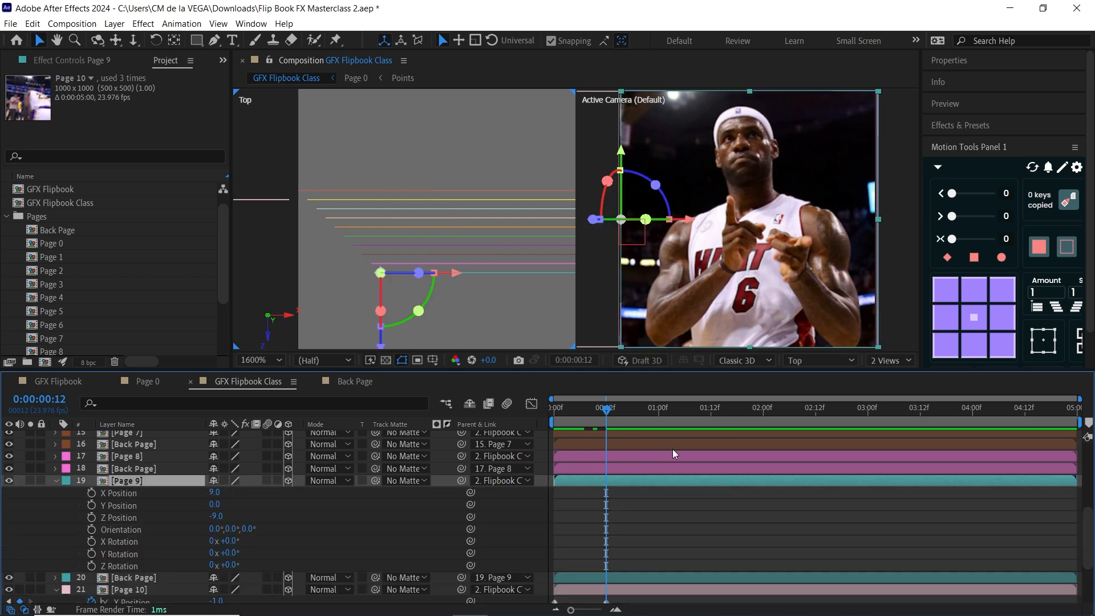
{"action": "key", "text": "grave"}
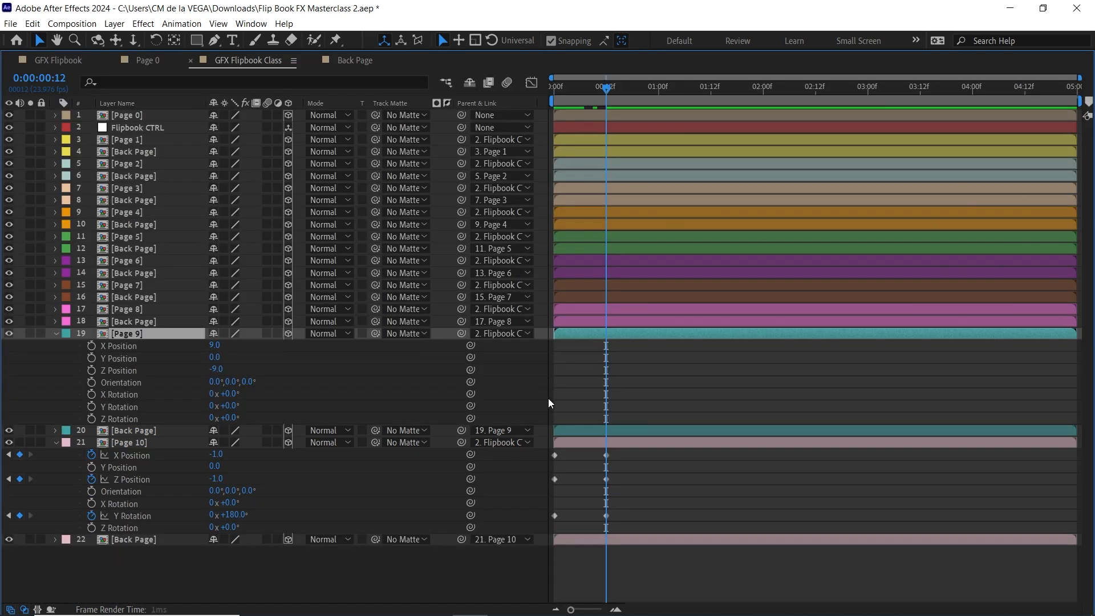
- Add keyframes for Page 9's X Position, Z Position and Y Rotation at both 0:00:00:12 and 0:00:00:00
{"action": "left_click", "coordinate": [92, 346]}
{"action": "left_click", "coordinate": [91, 370]}
{"action": "left_click", "coordinate": [91, 407]}
{"action": "key", "text": "Home"}
{"action": "left_click", "coordinate": [20, 346]}
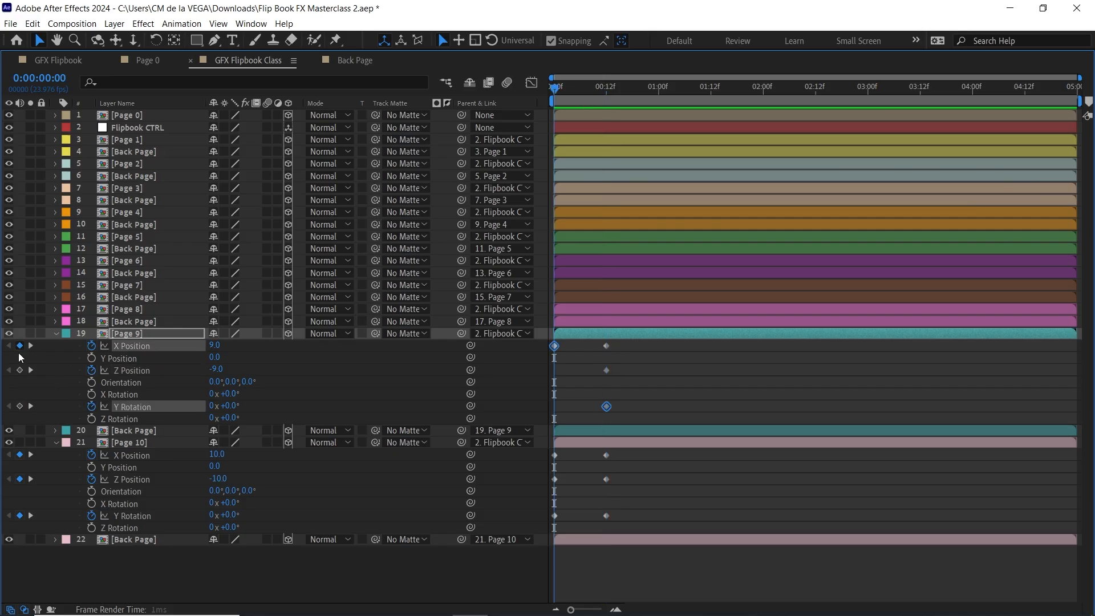
{"action": "left_click", "coordinate": [20, 370]}
{"action": "left_click", "coordinate": [20, 405]}
- Set Page 9's X Position and Z Position to -2 on their keyframes at 0:00:00:12
{"action": "key", "text": "k"}
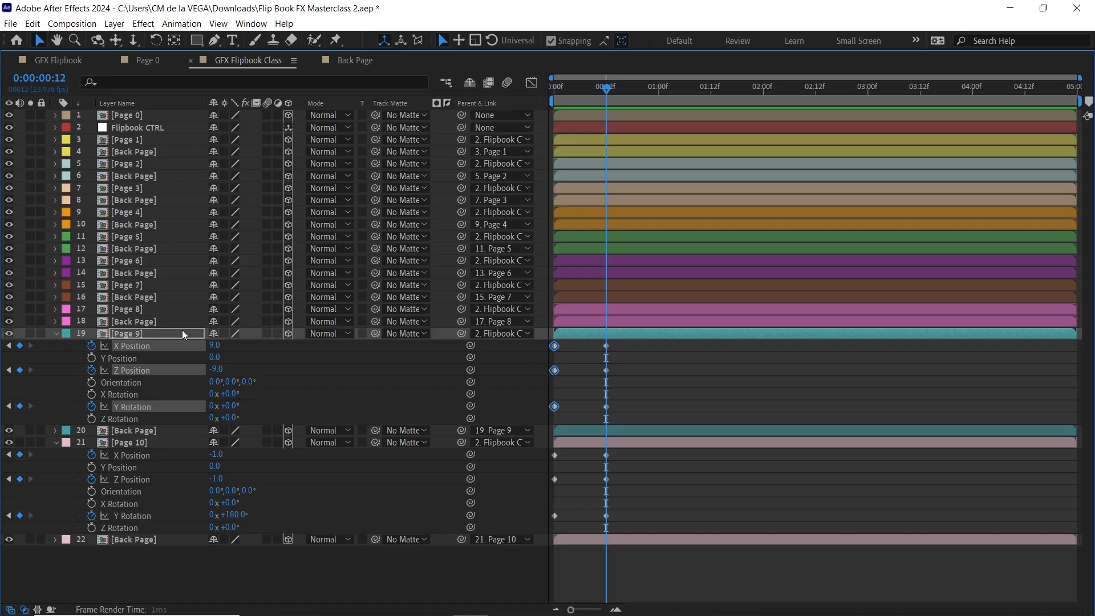
{"action": "left_click", "coordinate": [606, 345]}
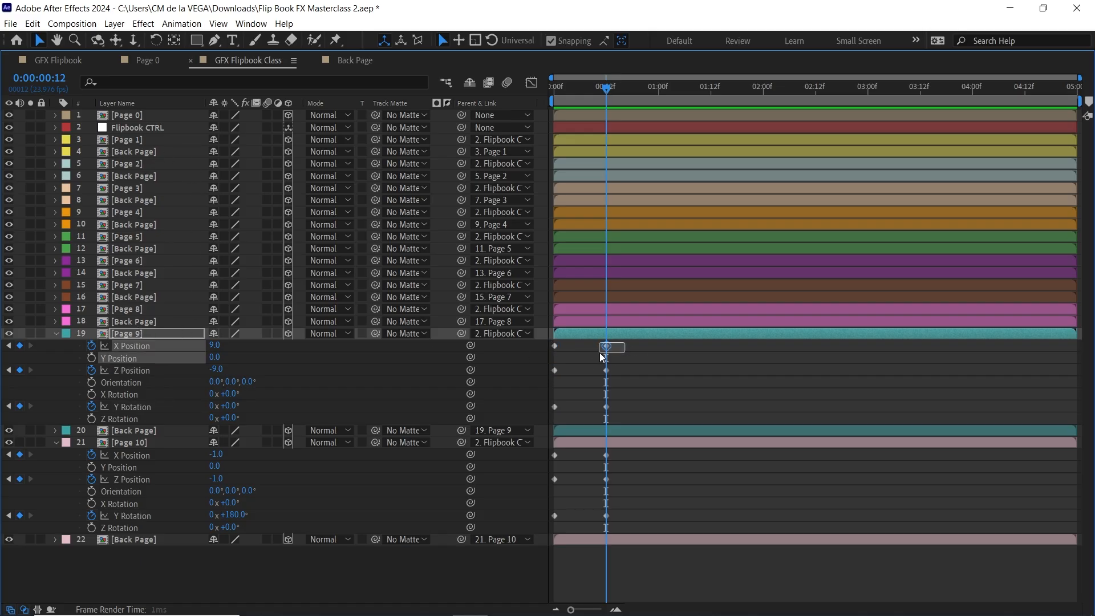
{"action": "left_click", "coordinate": [215, 344]}
{"action": "type", "text": "-2"}
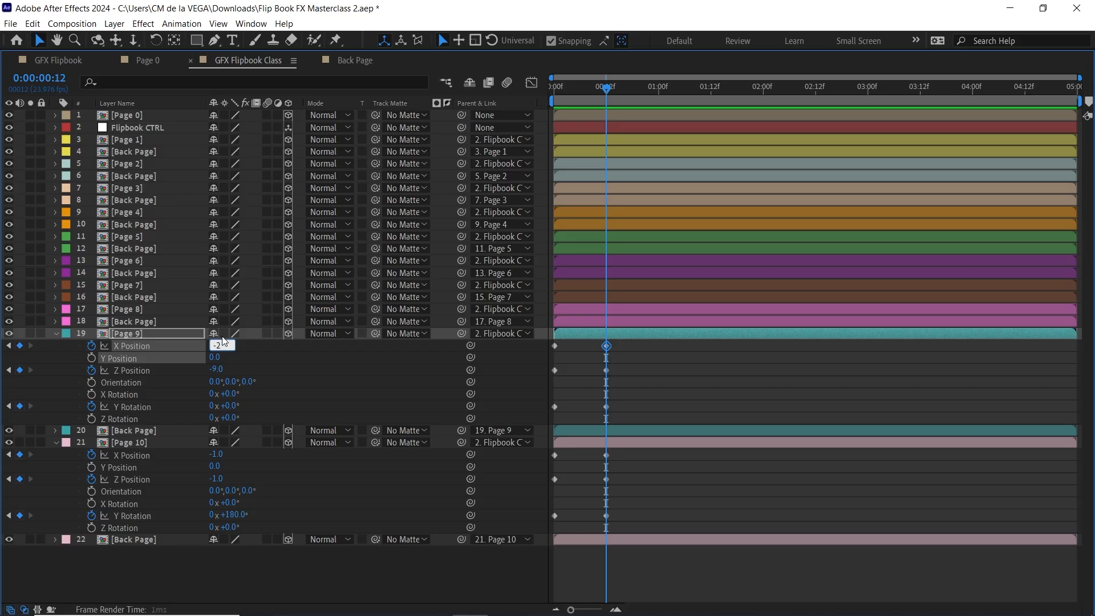
{"action": "key", "text": "Tab"}
{"action": "key", "text": "Tab"}
{"action": "type", "text": "-"}
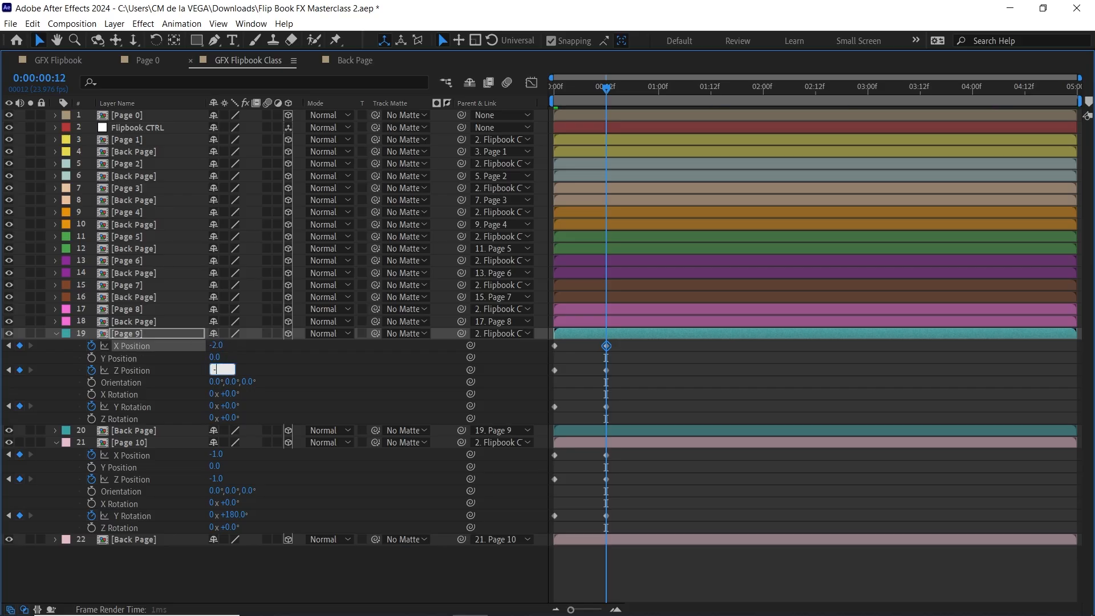
{"action": "type", "text": "2"}
{"action": "key", "text": "Return"}
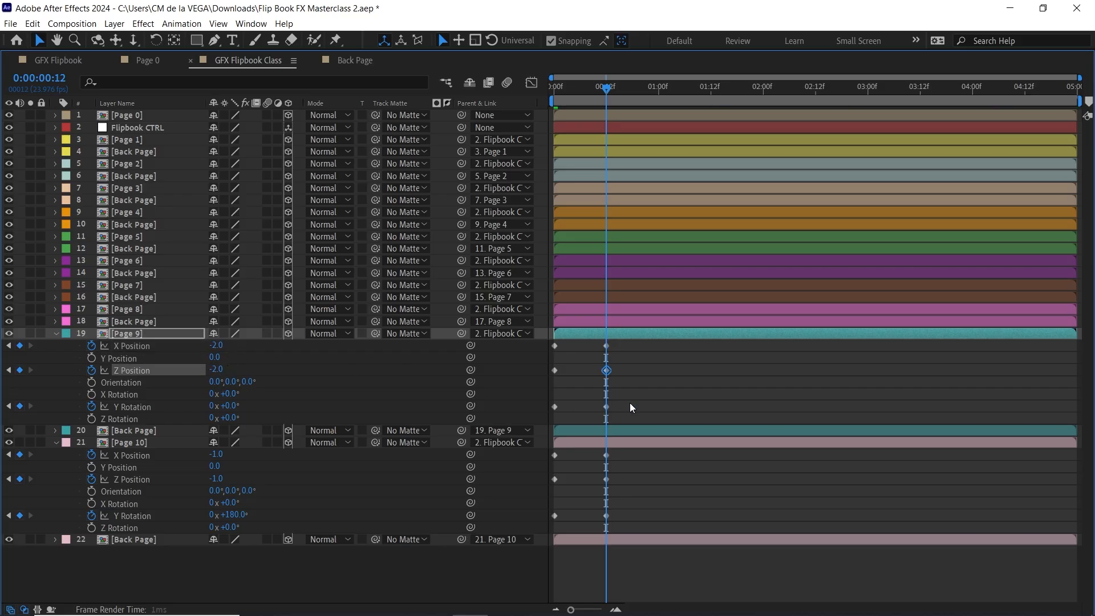
- Set Page 9's Y Rotation keyframe at 0:00:00:12 to 180°
{"action": "left_click_drag", "start_coordinate": [630, 404], "coordinate": [599, 417]}
{"action": "left_click", "coordinate": [231, 405]}
{"action": "type", "text": "180"}
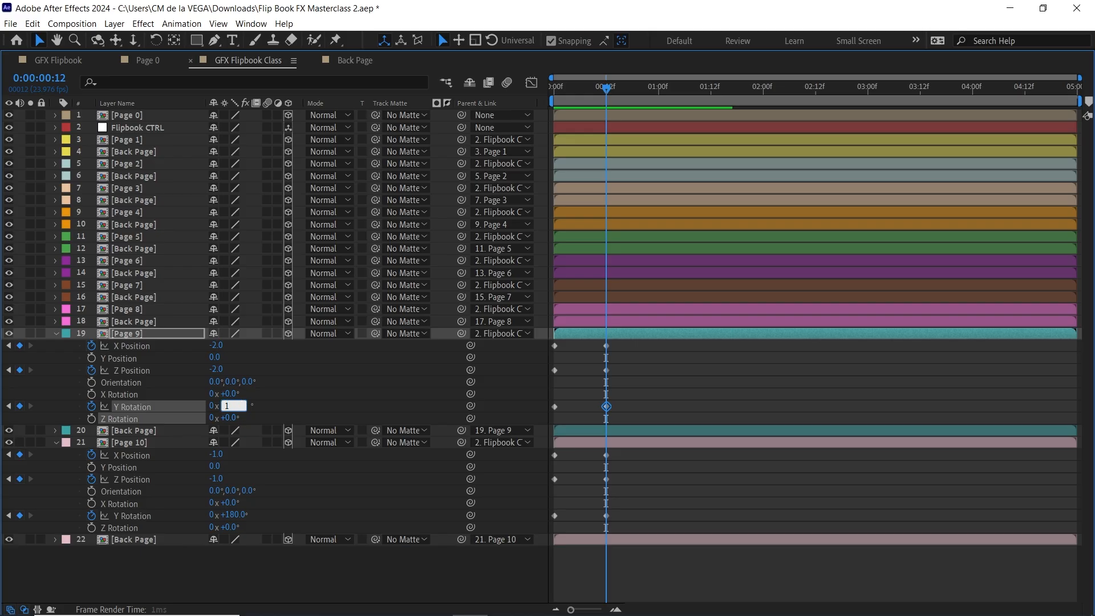
{"action": "key", "text": "Return"}
- Reveal Page 8's Position and Rotation, and keyframe its X Position, Z Position and Y Rotation at 0:00:00:12 and 0:00:00:00
{"action": "left_click", "coordinate": [139, 309]}
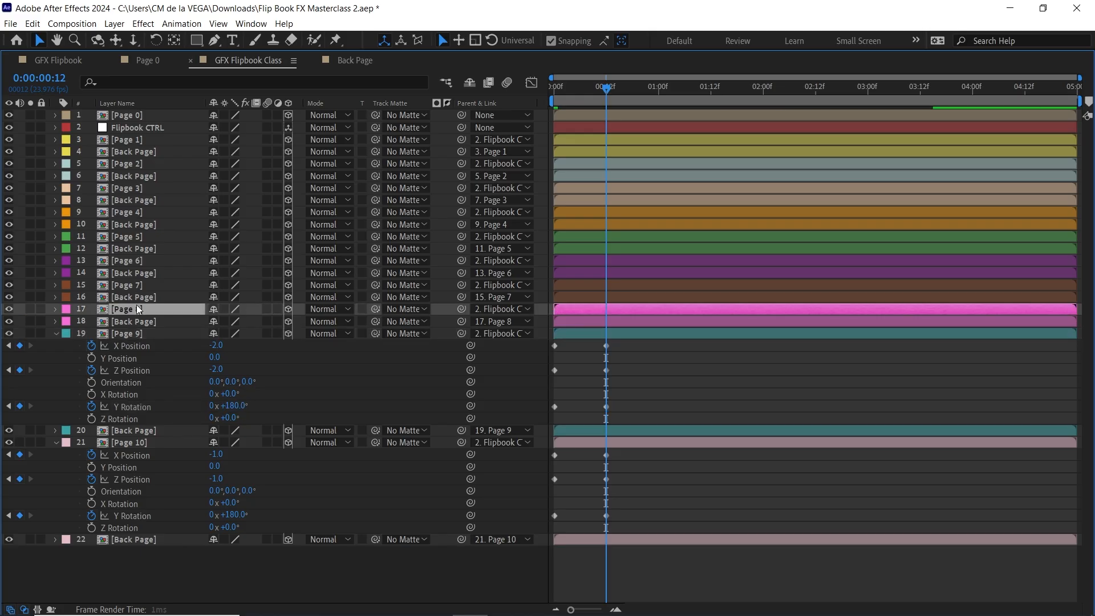
{"action": "key", "text": "p"}
{"action": "key", "text": "shift+r"}
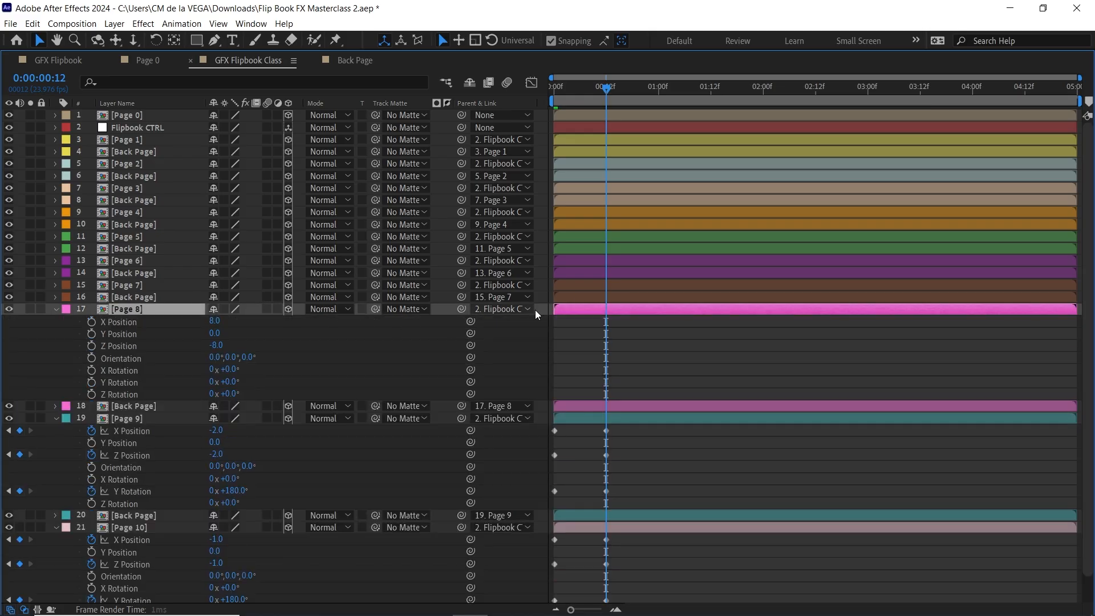
{"action": "left_click", "coordinate": [91, 322]}
{"action": "left_click", "coordinate": [91, 346]}
{"action": "left_click", "coordinate": [91, 382]}
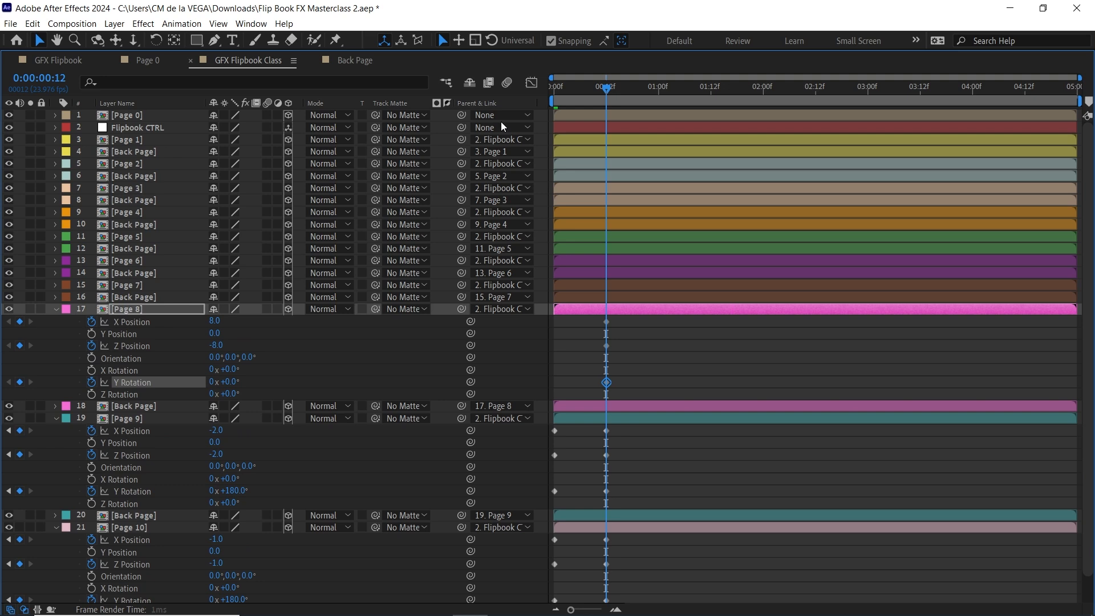
{"action": "key", "text": "Home"}
{"action": "left_click", "coordinate": [19, 322]}
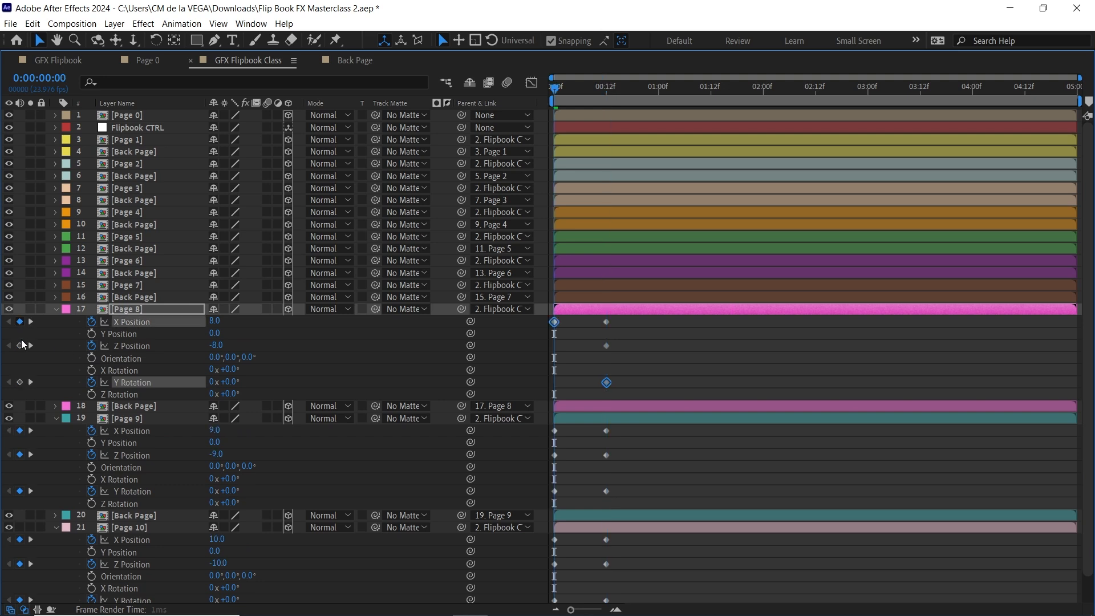
{"action": "left_click", "coordinate": [20, 345]}
{"action": "left_click", "coordinate": [19, 382]}
- Set Page 8's X Position and Z Position to -3 on their keyframes at 0:00:00:12
{"action": "key", "text": "k"}
{"action": "left_click_drag", "start_coordinate": [622, 324], "coordinate": [603, 330]}
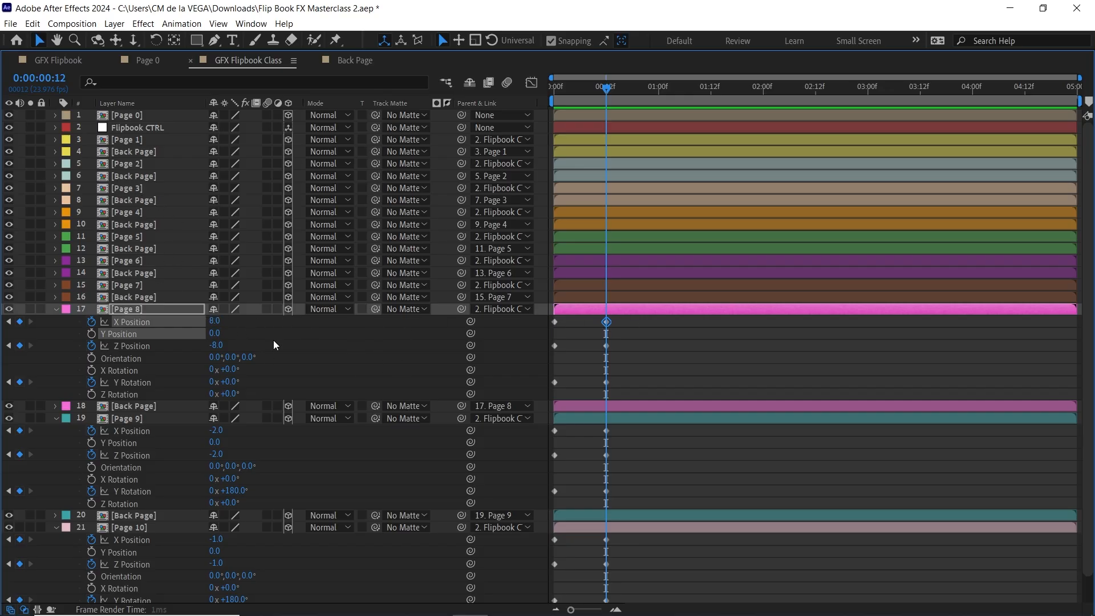
{"action": "left_click", "coordinate": [215, 321]}
{"action": "type", "text": "-3"}
{"action": "key", "text": "Return"}
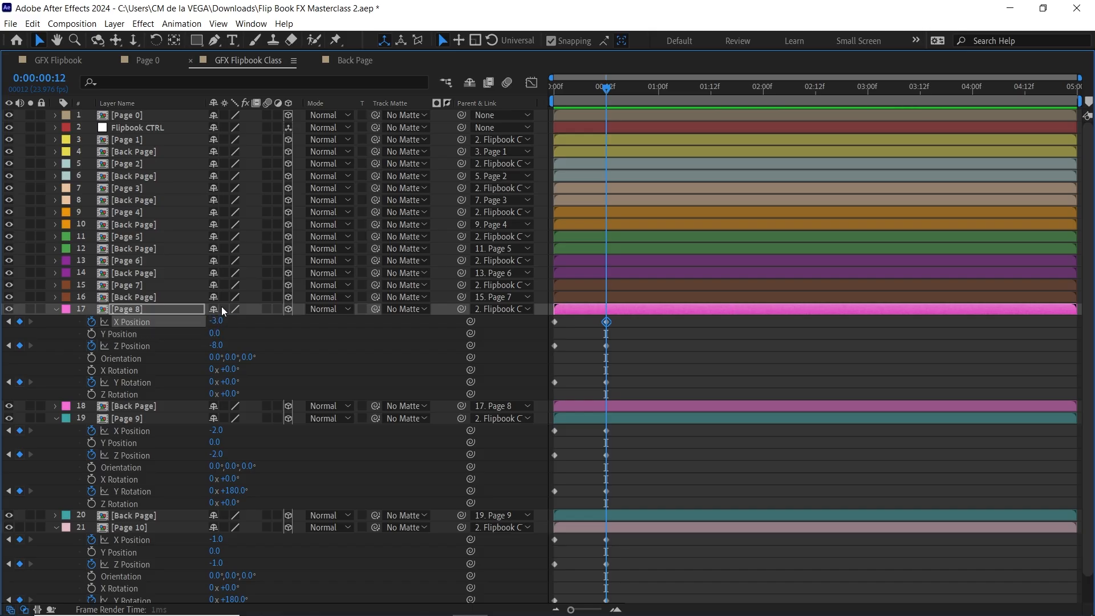
{"action": "left_click", "coordinate": [606, 345]}
{"action": "left_click", "coordinate": [217, 345]}
{"action": "type", "text": "-3"}
{"action": "key", "text": "Return"}
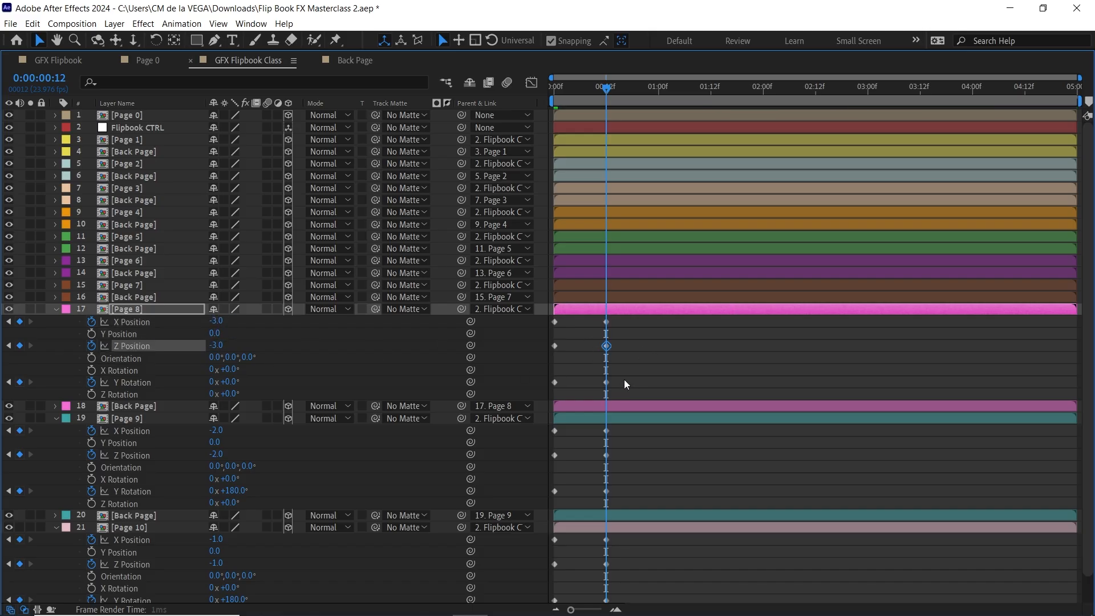
- Set Page 8's Y Rotation keyframe at 0:00:00:12 to 180°
{"action": "left_click", "coordinate": [606, 382]}
{"action": "left_click", "coordinate": [230, 382]}
{"action": "type", "text": "18"}
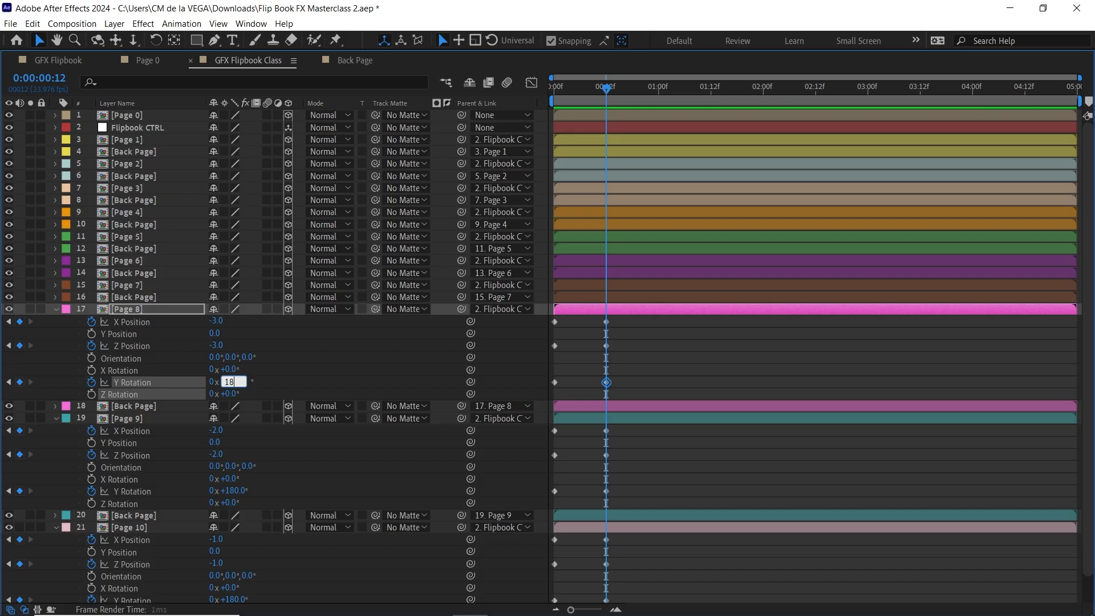
{"action": "type", "text": "0"}
{"action": "key", "text": "Return"}
- Keyframe Page 7's flip from 0:00:00:00 to 0:00:00:12, ending with X and Z Position at -4 and Y Rotation at 180°
{"action": "key", "text": "Home"}
{"action": "key", "text": "End"}
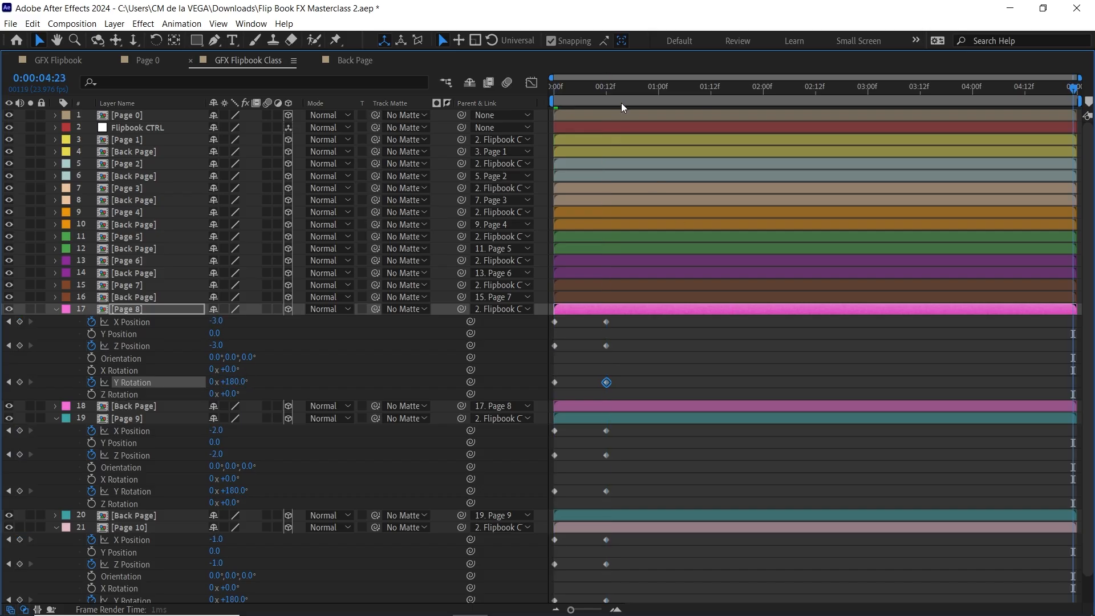
{"action": "left_click", "coordinate": [618, 90]}
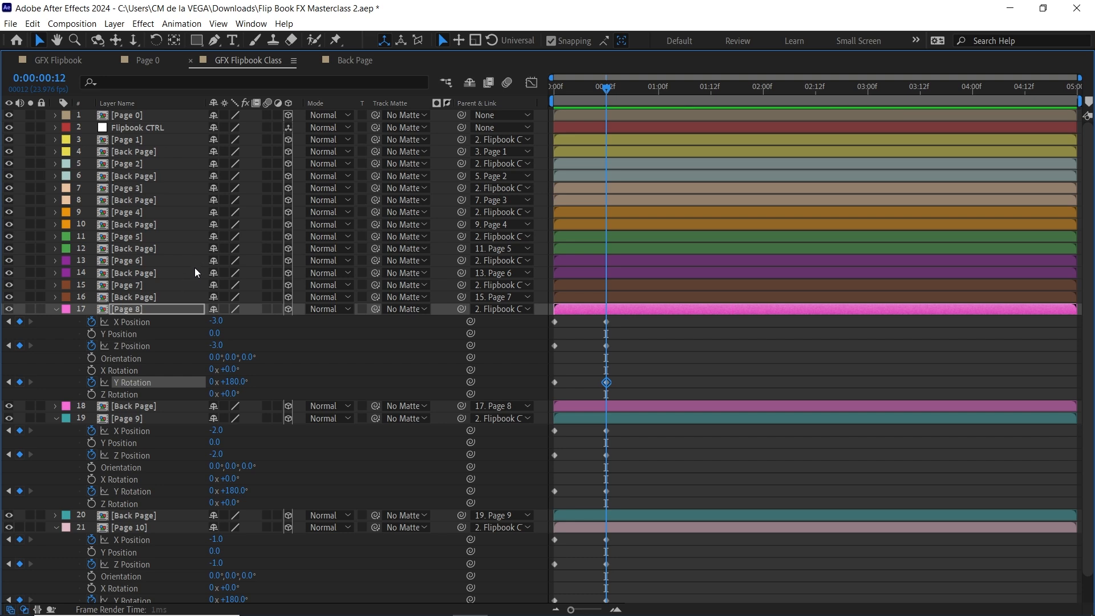
{"action": "left_click", "coordinate": [197, 284]}
{"action": "key", "text": "u"}
{"action": "left_click", "coordinate": [215, 297]}
{"action": "type", "text": "-4"}
{"action": "left_click", "coordinate": [230, 357]}
{"action": "type", "text": "180"}
- Keyframe Page 6's flip from 0:00:00:00 to 0:00:00:12, ending with X and Z Position at -5 and Y Rotation at 180°
{"action": "left_click", "coordinate": [136, 261]}
{"action": "left_click", "coordinate": [92, 333]}
{"action": "left_click", "coordinate": [215, 273]}
- Keyframe Page 5's flip from 0:00:00:00 to 0:00:00:12, ending with X and Z Position at -6 and Y Rotation at 180°
{"action": "left_click", "coordinate": [137, 236]}
{"action": "left_click", "coordinate": [91, 249]}
{"action": "left_click", "coordinate": [214, 248]}
{"action": "type", "text": "-6"}
{"action": "left_click", "coordinate": [230, 308]}
- Keyframe Page 4's flip from 0:00:00:00 to 0:00:00:12, ending with X and Z Position at -7 and Y Rotation at 180°
{"action": "left_click", "coordinate": [127, 212]}
{"action": "left_click", "coordinate": [20, 285]}
{"action": "left_click", "coordinate": [230, 285]}
{"action": "type", "text": "1"}
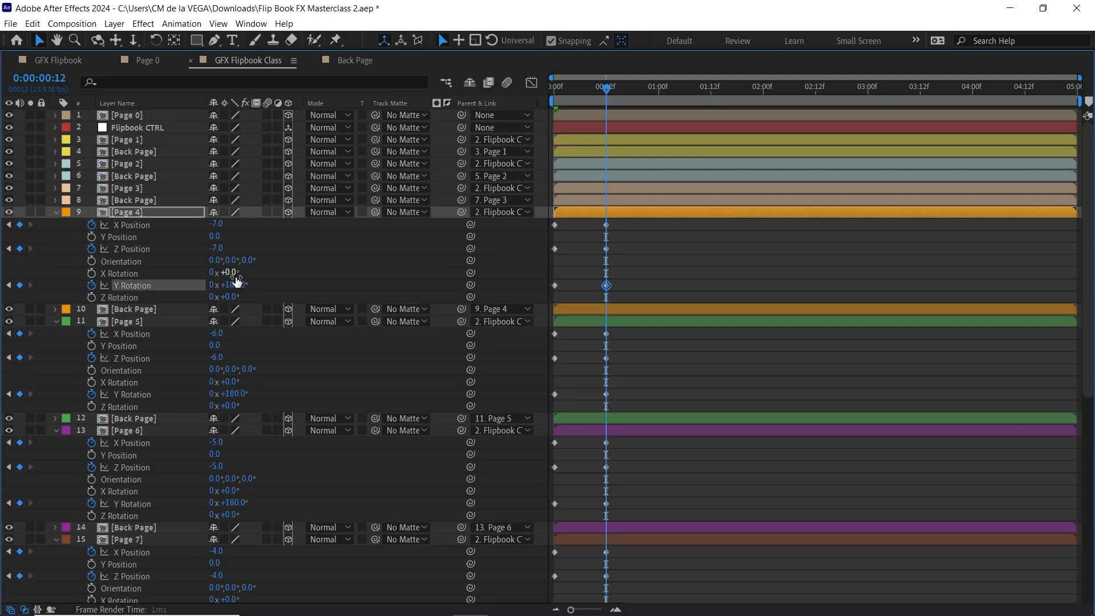
{"action": "type", "text": "80"}
- Keyframe Page 3's flip in the same way, with its X Position at -8 at 0:00:00:12
{"action": "left_click", "coordinate": [126, 188]}
{"action": "left_click", "coordinate": [215, 201]}
{"action": "type", "text": "-8"}
- Keyframe the flips at 0:00:00:12: Page 2 with X Position -9 and Y Rotation 180°, Page 1 with X and Z Position -10 and Y Rotation 180°
{"action": "left_click", "coordinate": [126, 163]}
{"action": "left_click", "coordinate": [230, 236]}
{"action": "type", "text": "180"}
{"action": "left_click", "coordinate": [126, 140]}
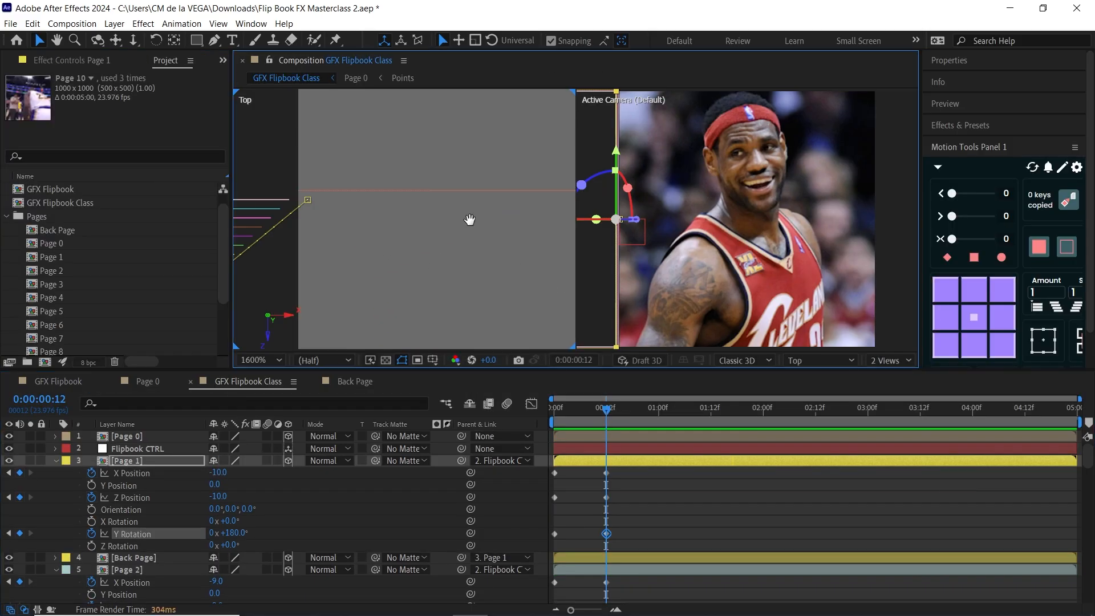
{"action": "left_click_drag", "start_coordinate": [469, 220], "coordinate": [507, 154]}
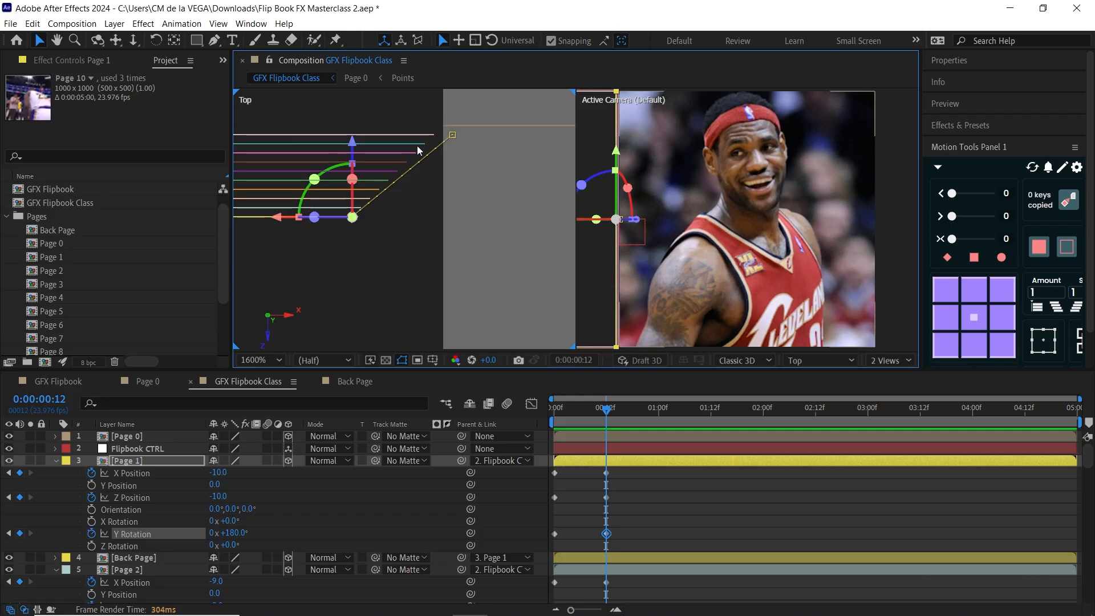
- Check the simultaneous page flip from 0:00:00:00 to 0:00:00:12 in the Top and Active Camera views
{"action": "left_click_drag", "start_coordinate": [411, 207], "coordinate": [375, 214]}
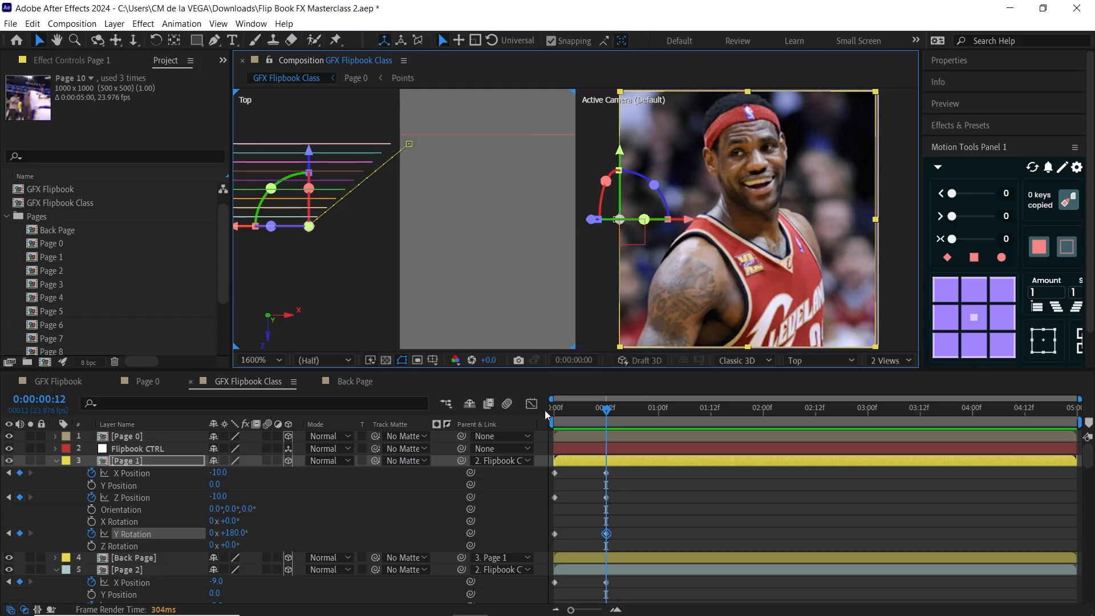
{"action": "left_click", "coordinate": [553, 409]}
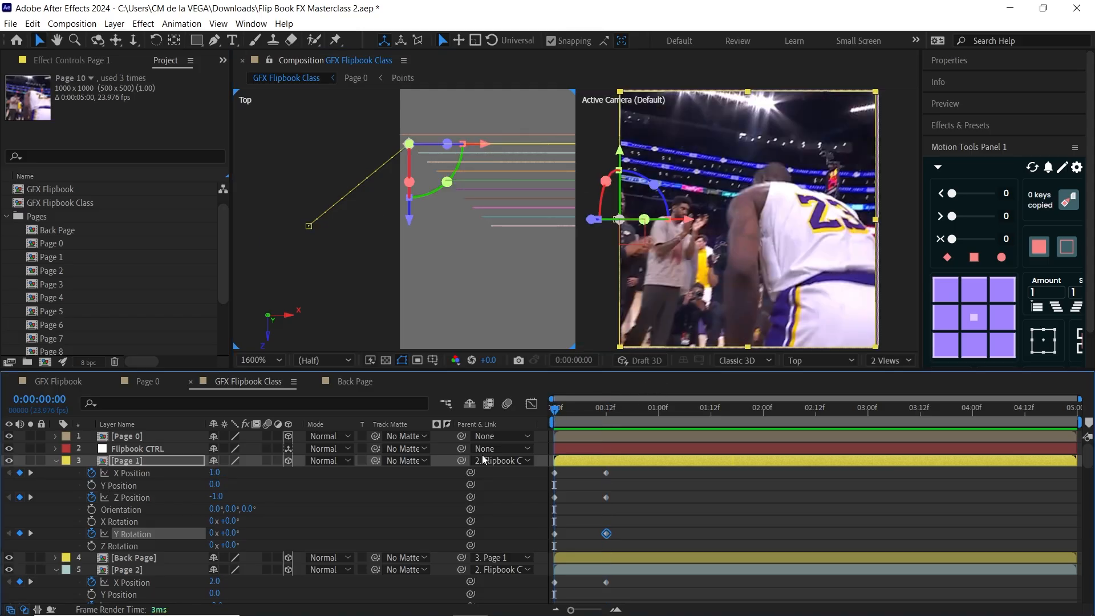
{"action": "left_click_drag", "start_coordinate": [560, 410], "coordinate": [608, 416]}
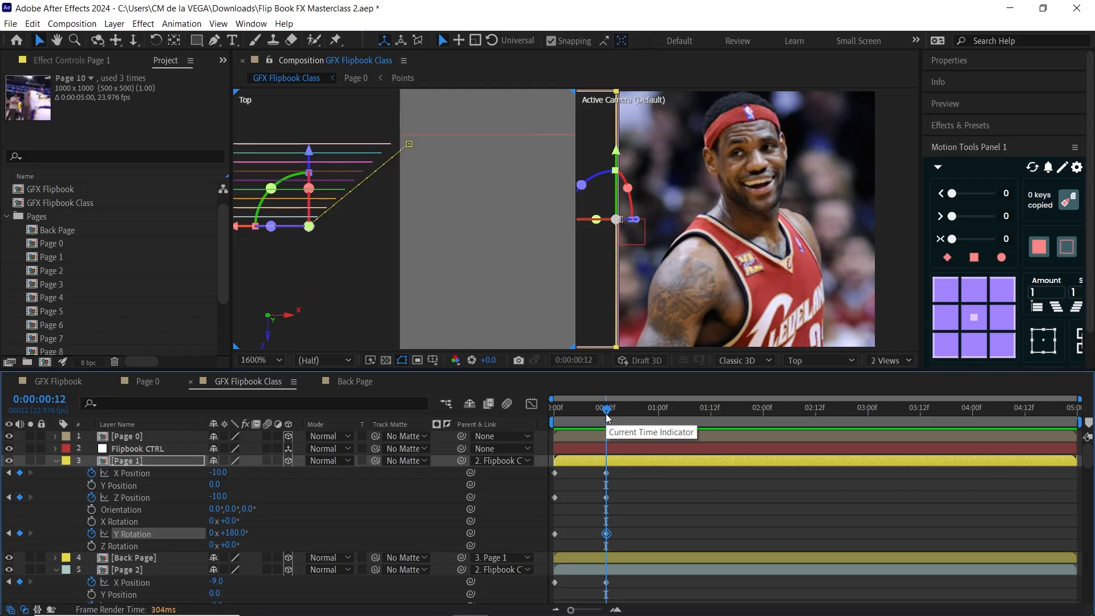
{"action": "left_click_drag", "start_coordinate": [367, 249], "coordinate": [408, 234]}
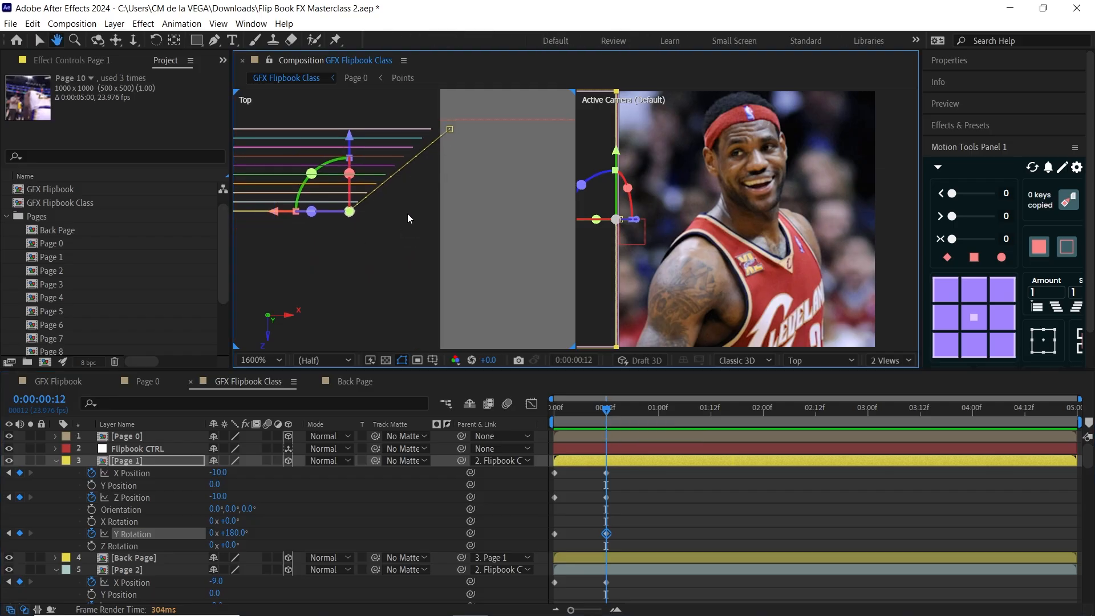
{"action": "key", "text": "v"}
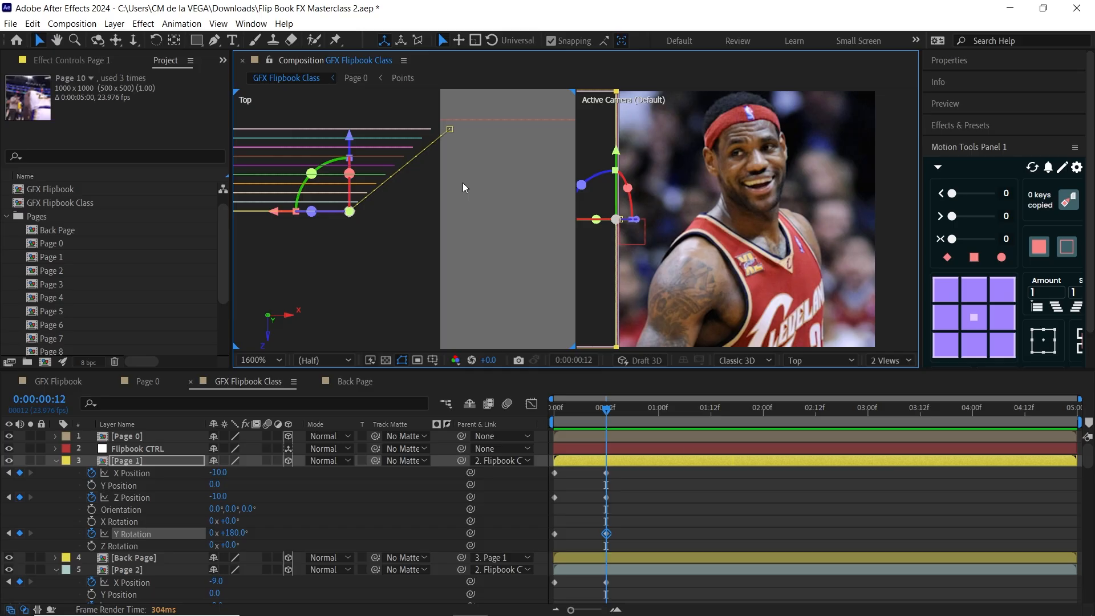
- Try time-reversing all position and rotation keyframes of Pages 1 to 10 and scrub through the first 12 frames
{"action": "key", "text": "grave"}
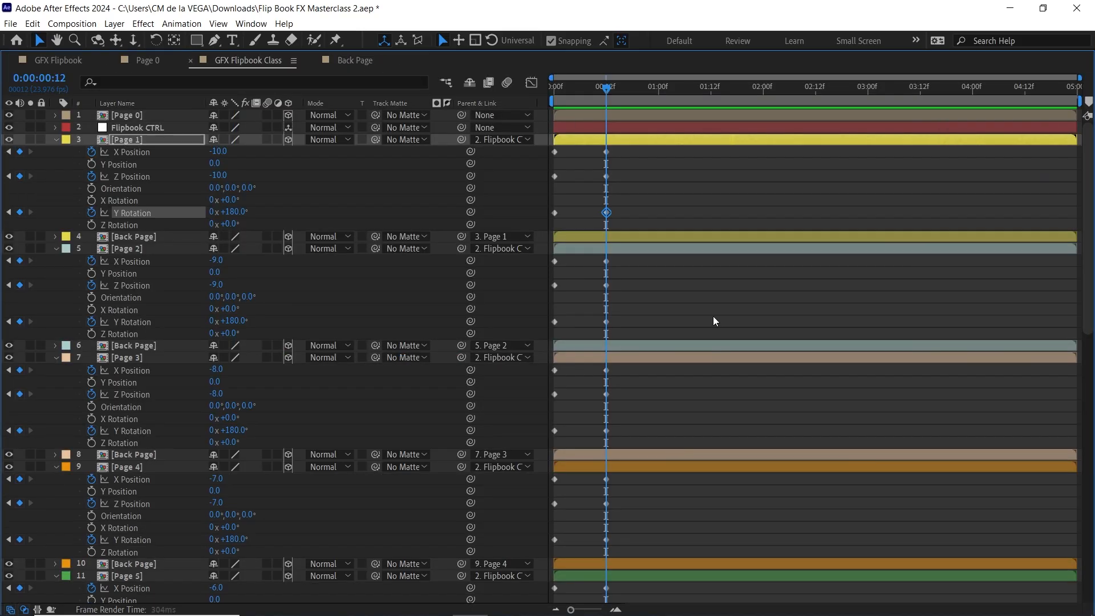
{"action": "key", "text": "ctrl+a"}
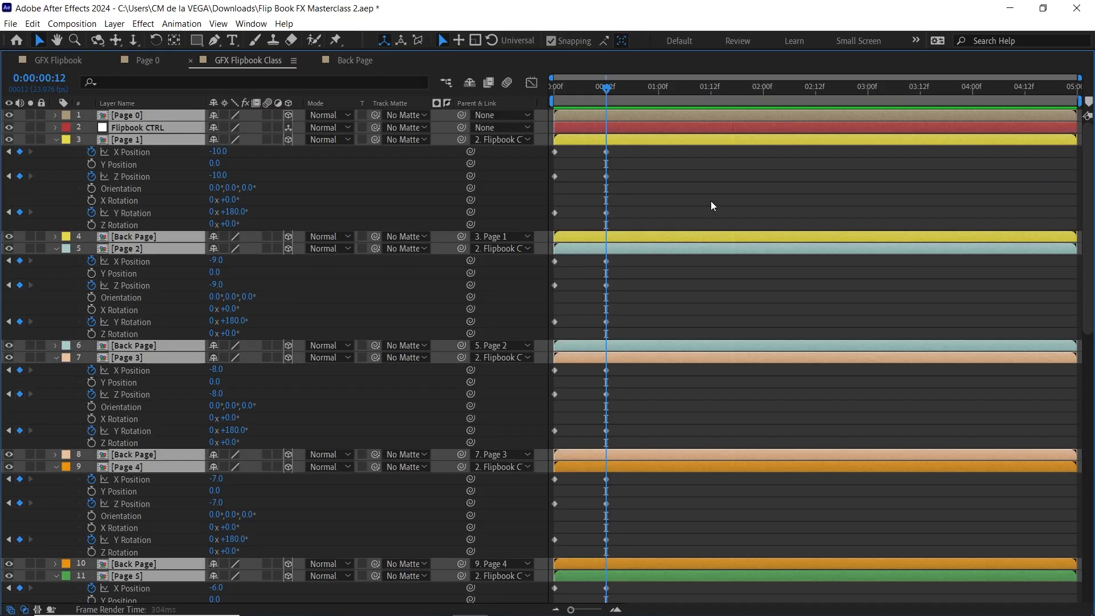
{"action": "left_click_drag", "start_coordinate": [637, 150], "coordinate": [552, 588]}
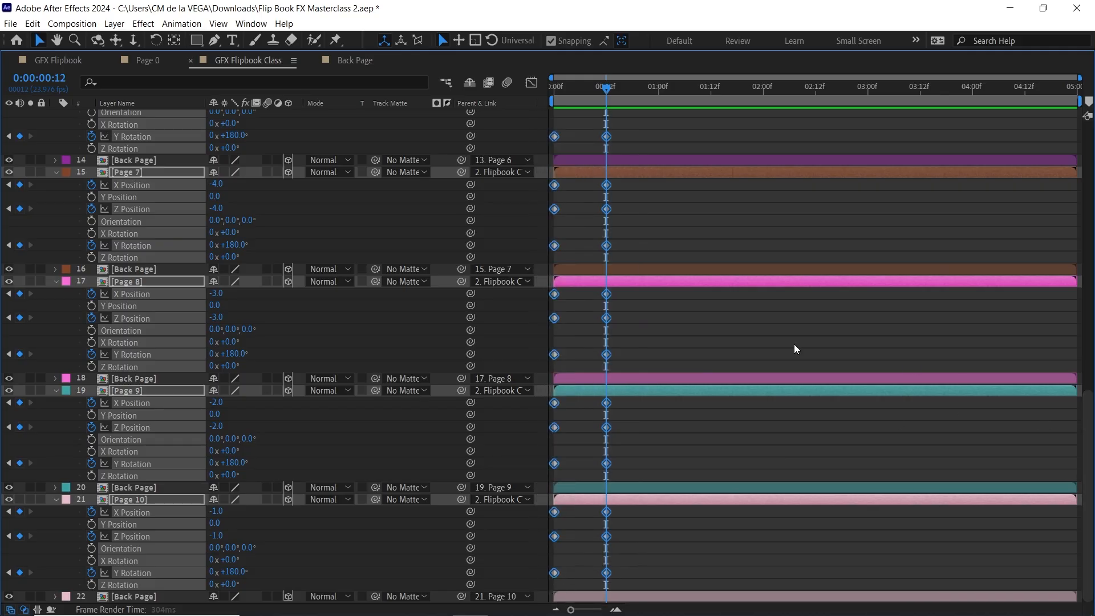
{"action": "right_click", "coordinate": [608, 294]}
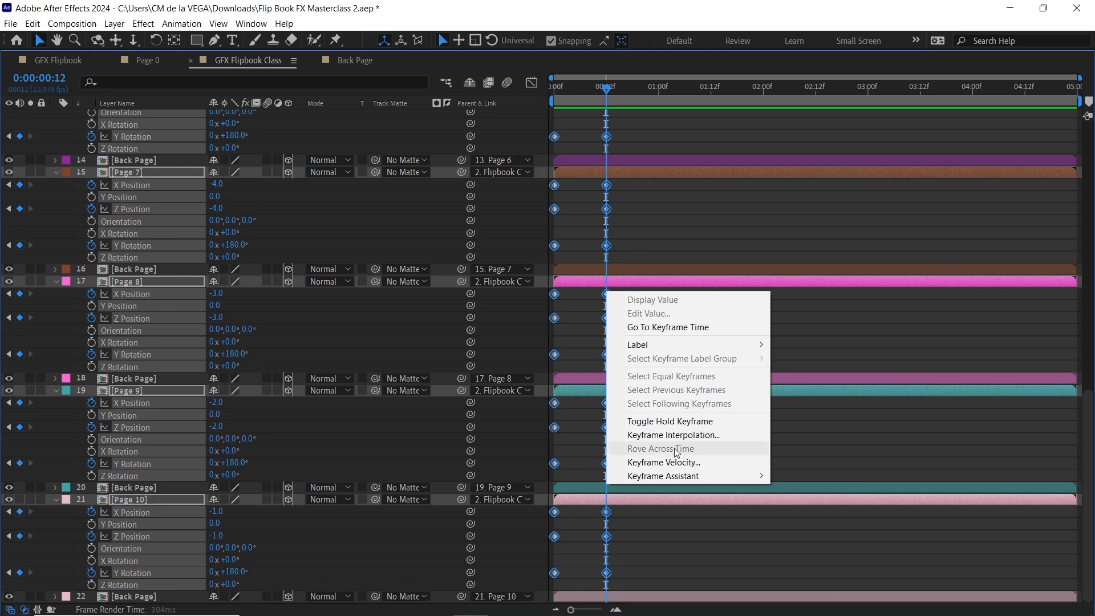
{"action": "mouse_move", "coordinate": [741, 477]}
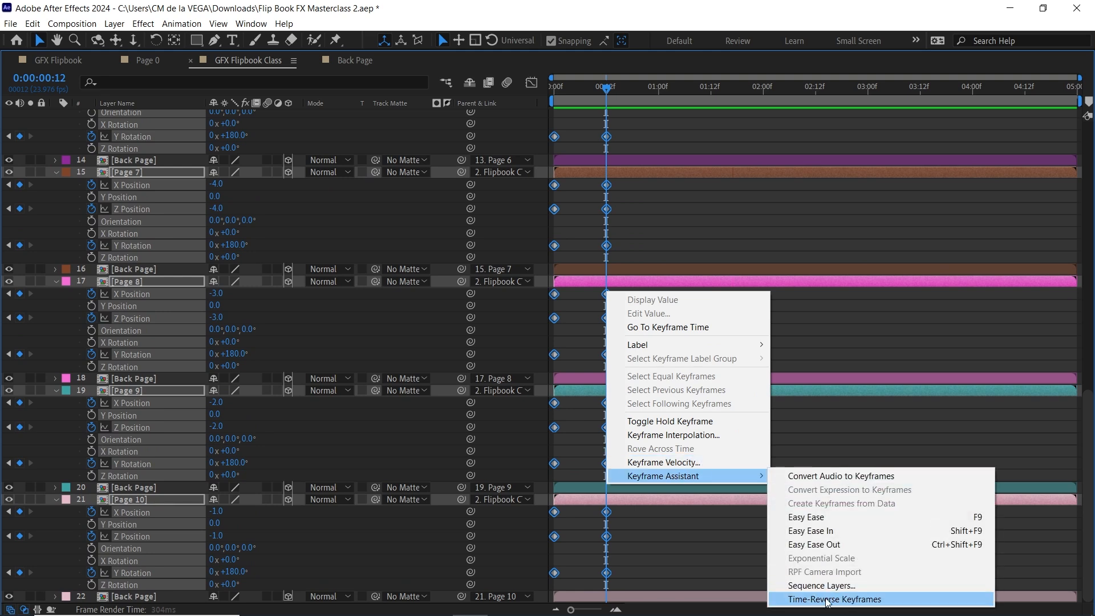
{"action": "left_click", "coordinate": [801, 599]}
{"action": "key", "text": "grave"}
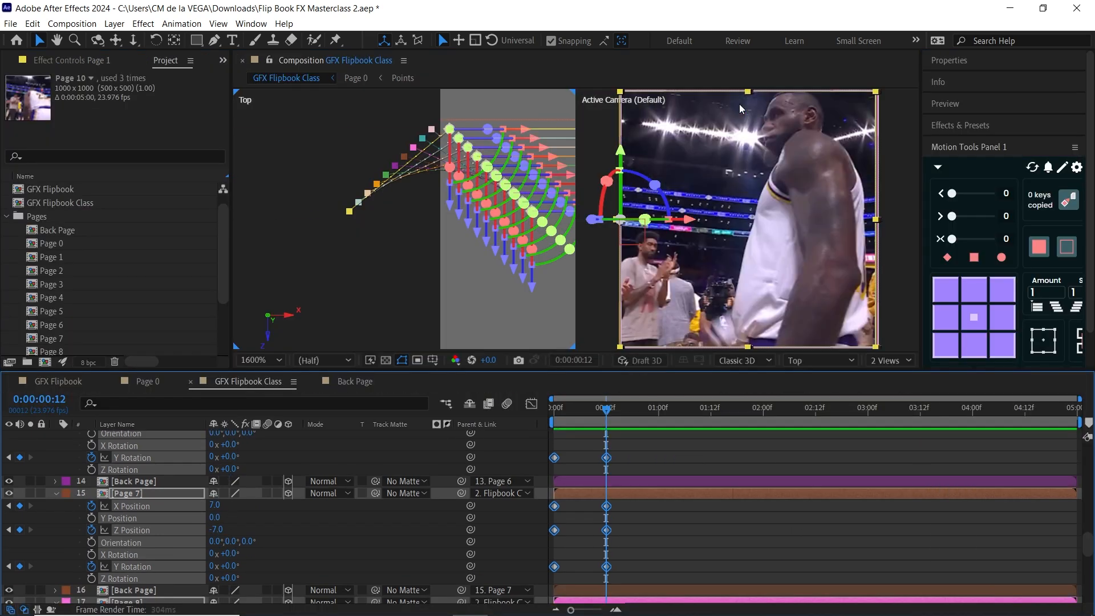
{"action": "key", "text": "Home"}
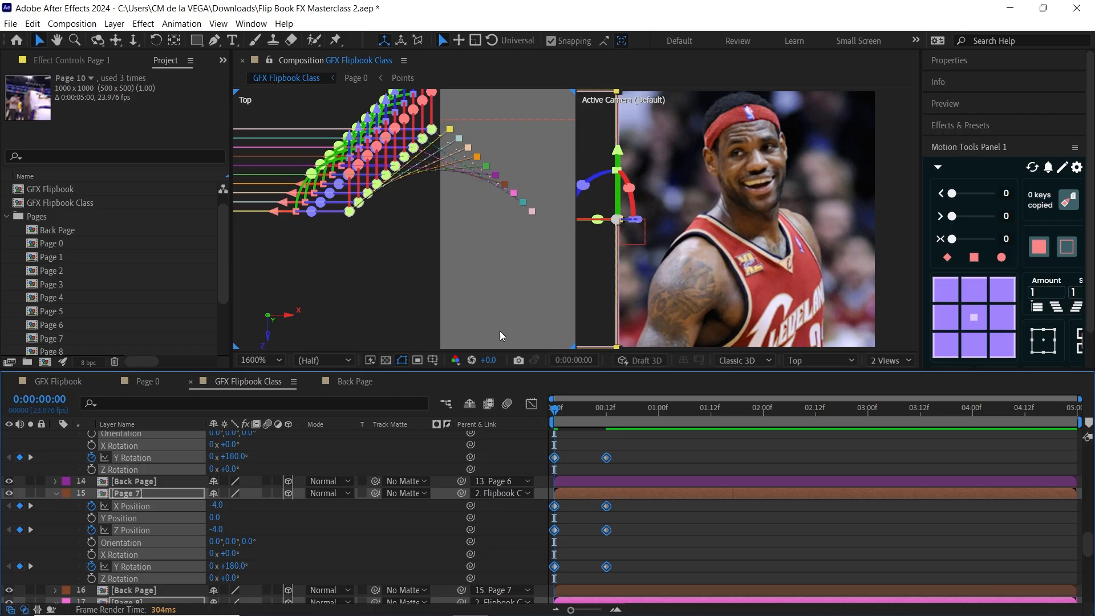
{"action": "left_click", "coordinate": [566, 408]}
{"action": "left_click_drag", "start_coordinate": [578, 419], "coordinate": [607, 423]}
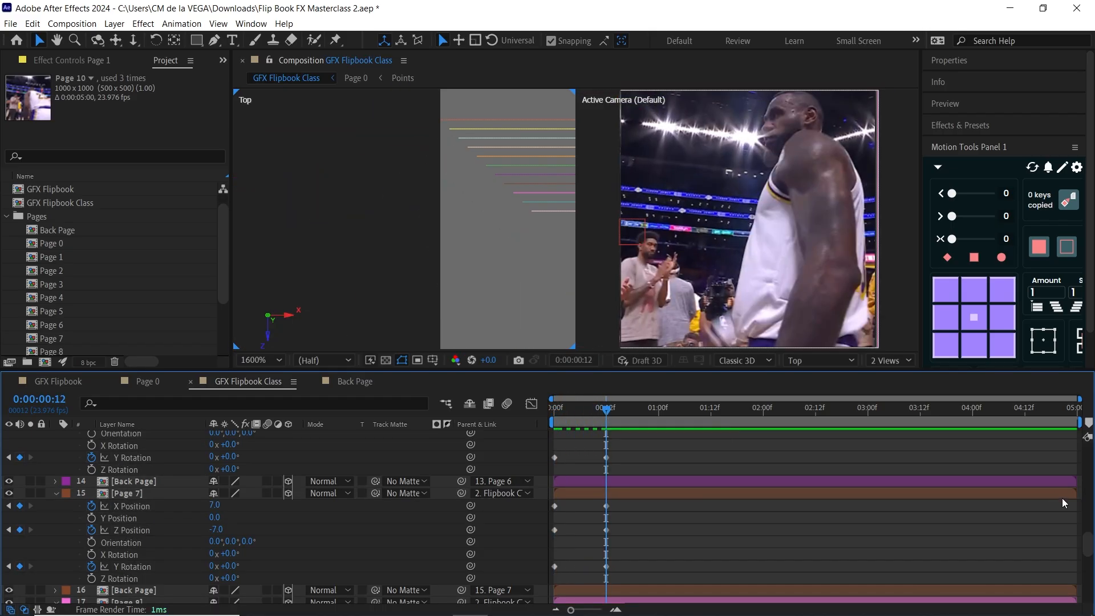
- Collapse the properties of the Page 1 and Page 2 layers
{"action": "left_click_drag", "start_coordinate": [1087, 545], "coordinate": [1088, 447]}
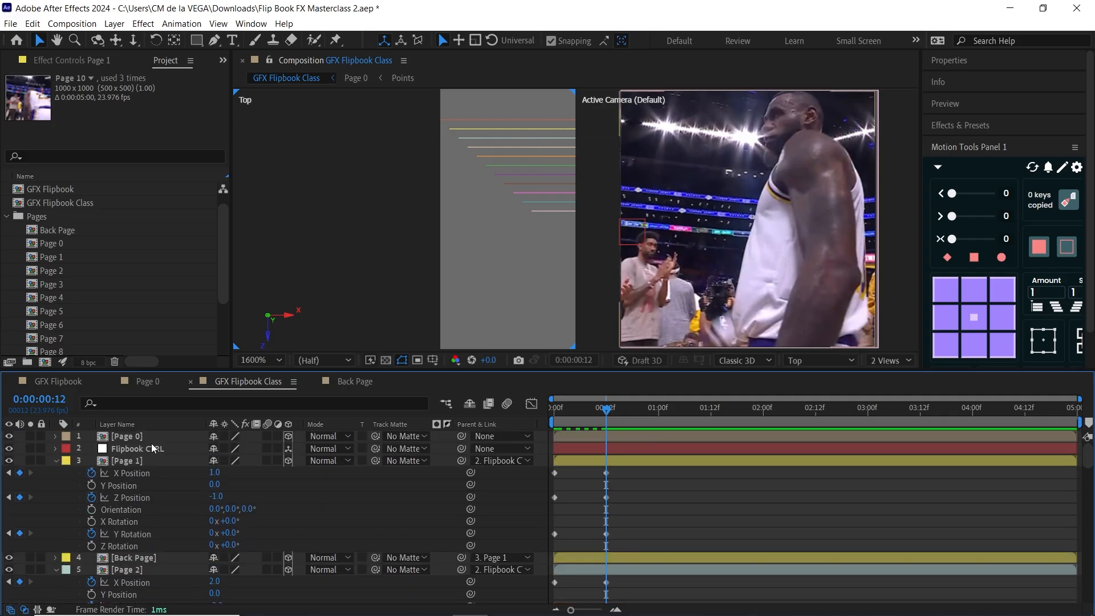
{"action": "left_click", "coordinate": [134, 460]}
{"action": "left_click", "coordinate": [555, 408]}
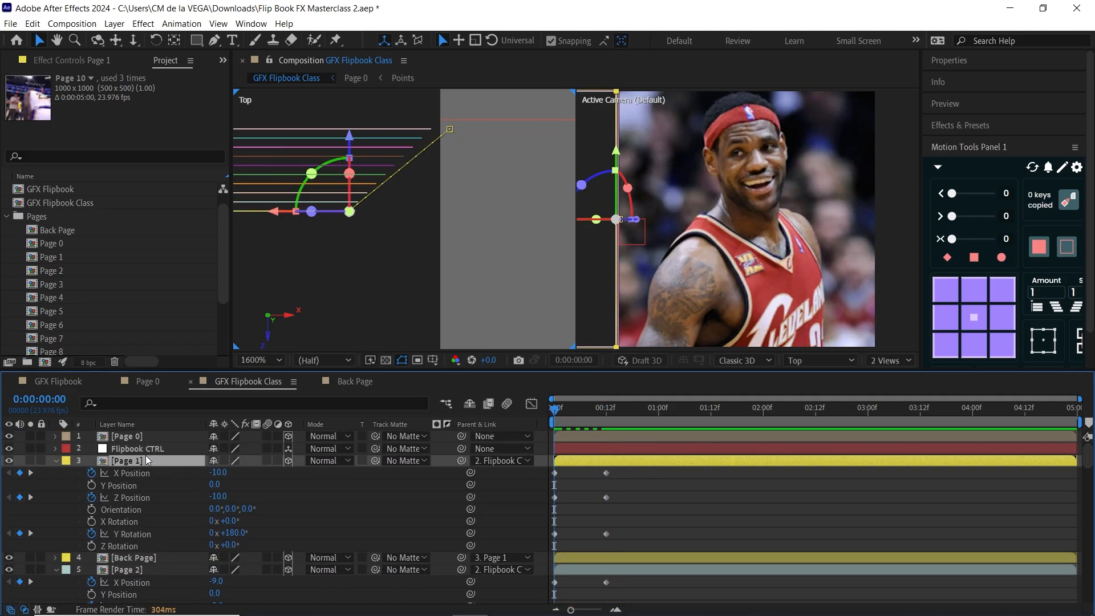
{"action": "key", "text": "u"}
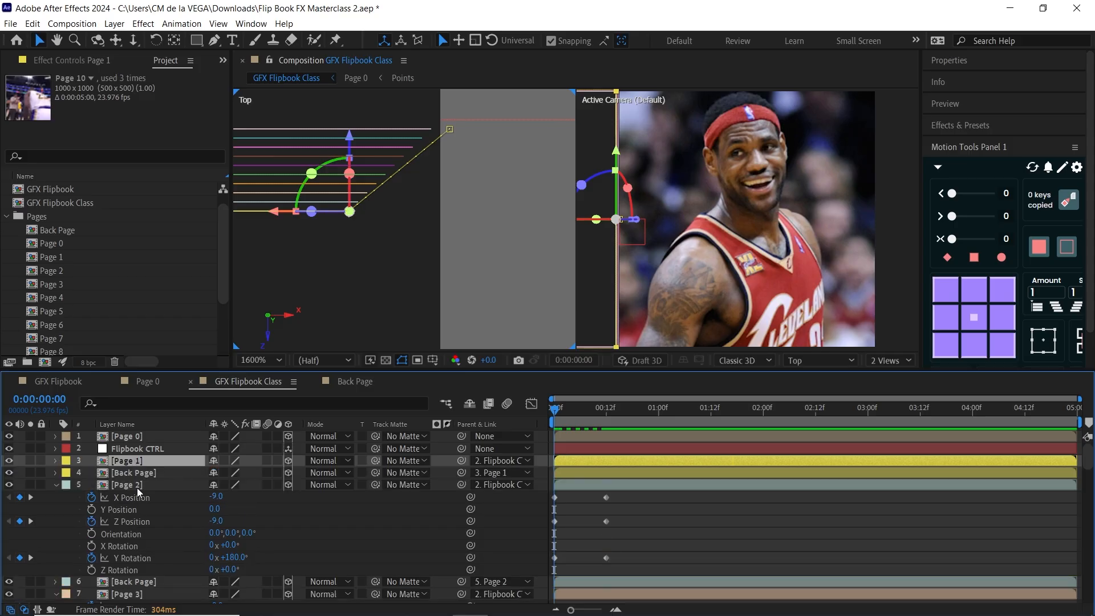
{"action": "left_click", "coordinate": [135, 484]}
{"action": "key", "text": "u"}
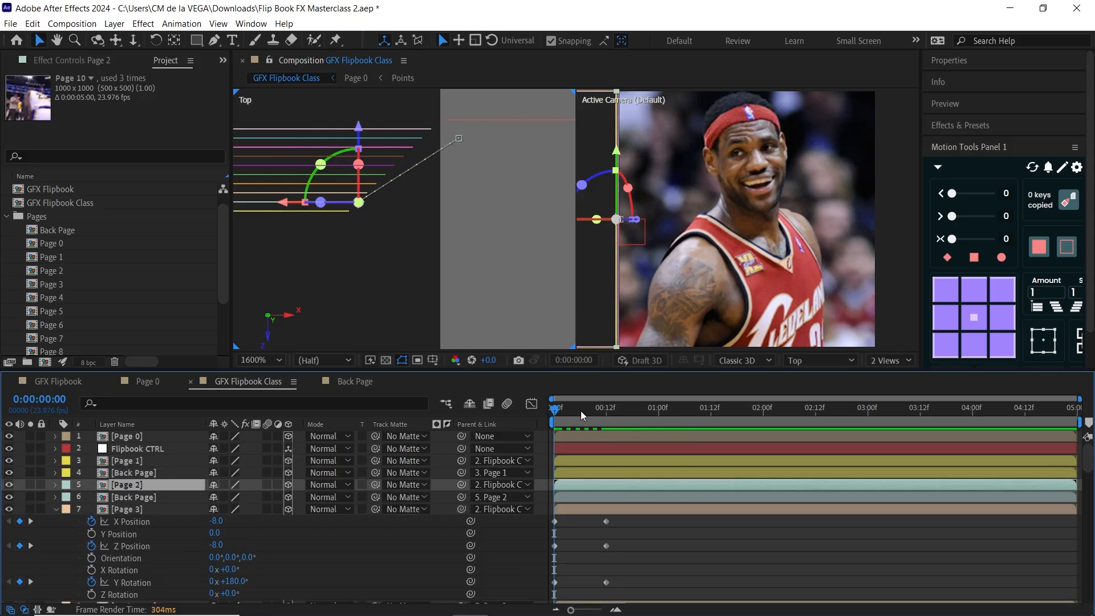
- Try shifting Page 3's X Position, Z Position and Y Rotation keyframes to start at about 0:00:01:04
{"action": "left_click", "coordinate": [580, 410]}
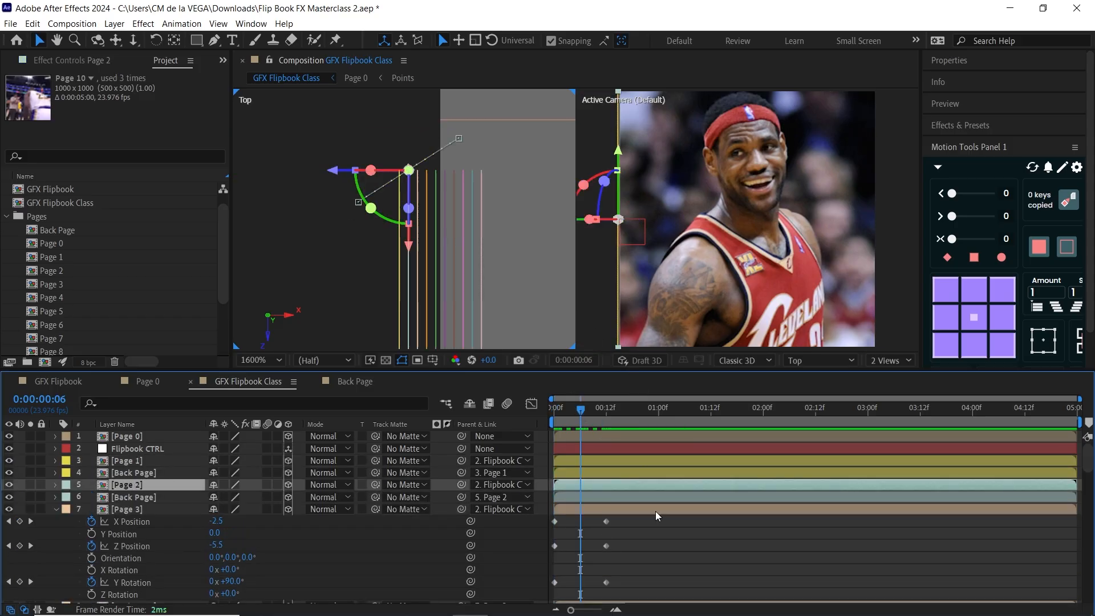
{"action": "left_click_drag", "start_coordinate": [638, 516], "coordinate": [548, 577]}
{"action": "left_click_drag", "start_coordinate": [556, 524], "coordinate": [681, 527]}
- Change the composition preview to a single Top view and reframe it around the pages' hinge
{"action": "left_click", "coordinate": [888, 362]}
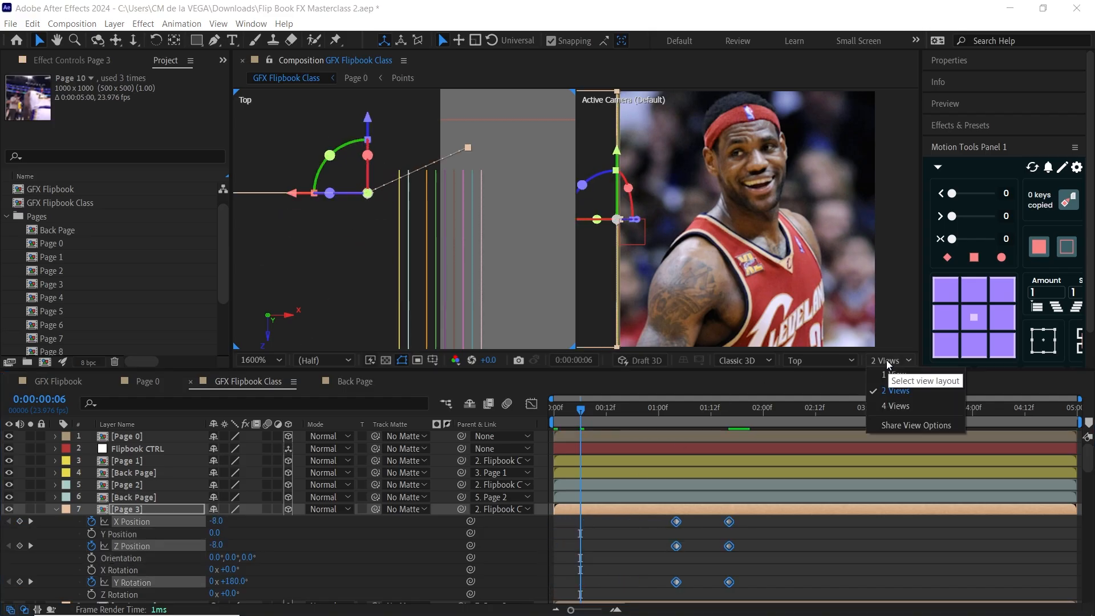
{"action": "left_click", "coordinate": [891, 374]}
{"action": "left_click", "coordinate": [820, 360]}
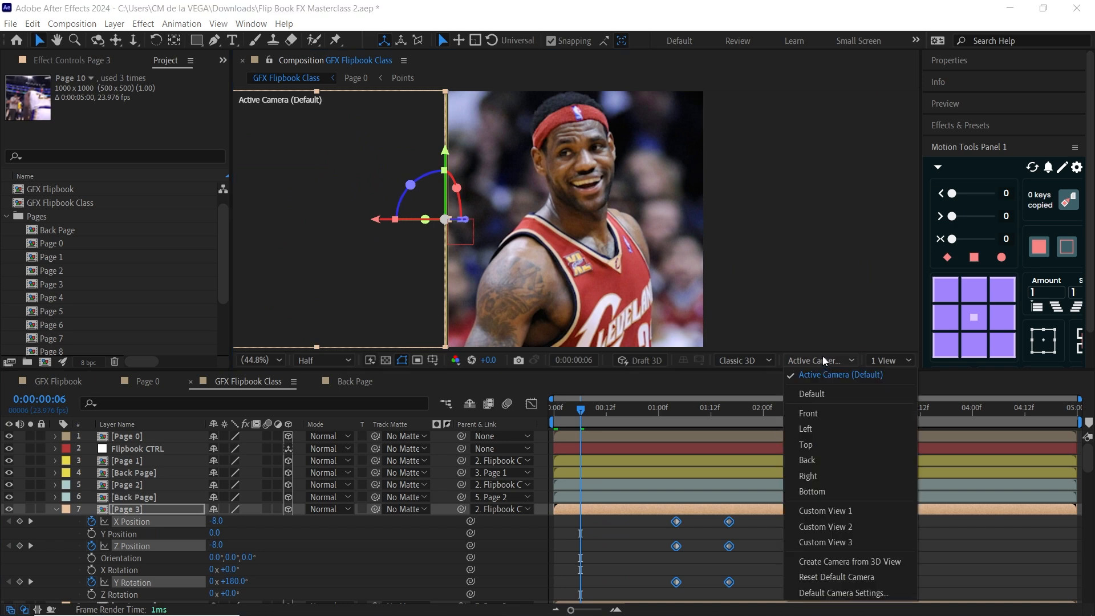
{"action": "left_click", "coordinate": [812, 445]}
{"action": "left_click_drag", "start_coordinate": [581, 284], "coordinate": [579, 253]}
- Undo Page 3's keyframe shifts and the time reversal, and reveal only the keyframed properties of Page 1 and Page 2
{"action": "left_click_drag", "start_coordinate": [675, 522], "coordinate": [593, 523]}
{"action": "key", "text": "ctrl+z"}
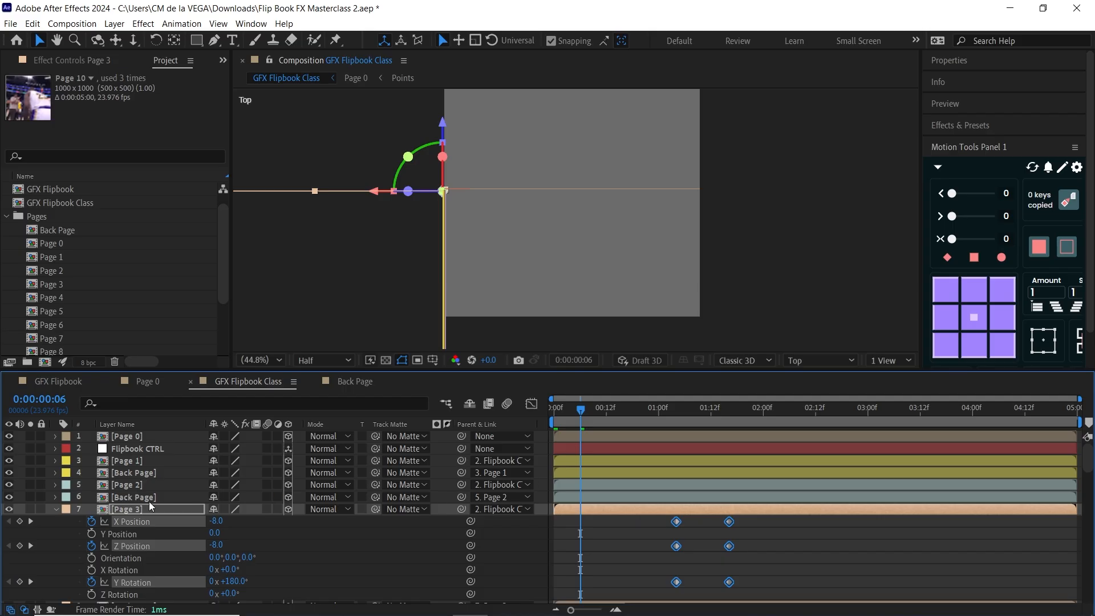
{"action": "left_click", "coordinate": [131, 485]}
{"action": "key", "text": "u"}
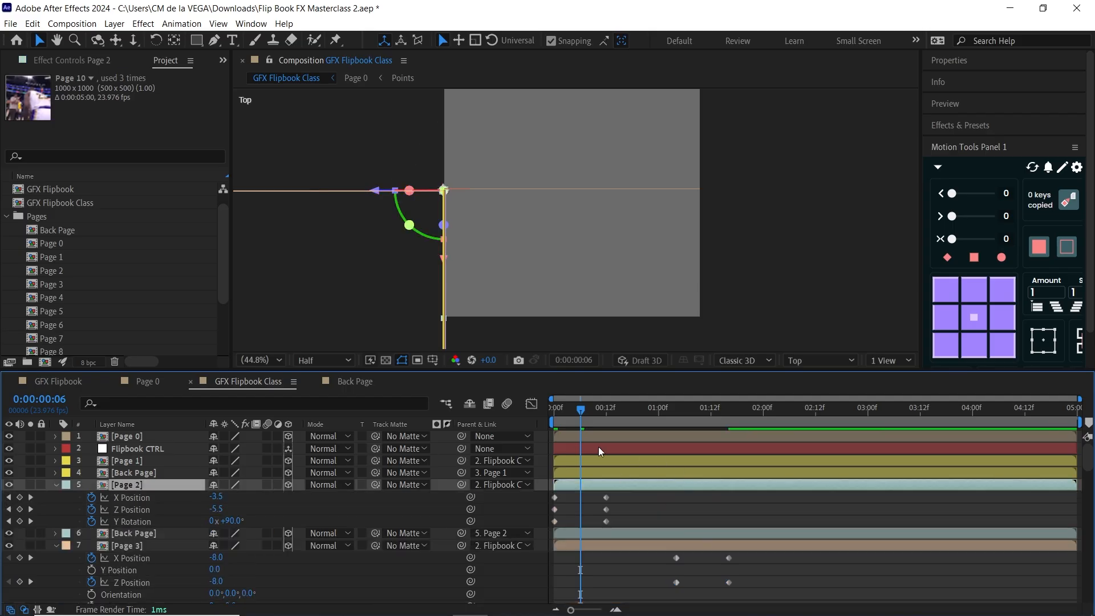
{"action": "left_click_drag", "start_coordinate": [631, 490], "coordinate": [538, 522]}
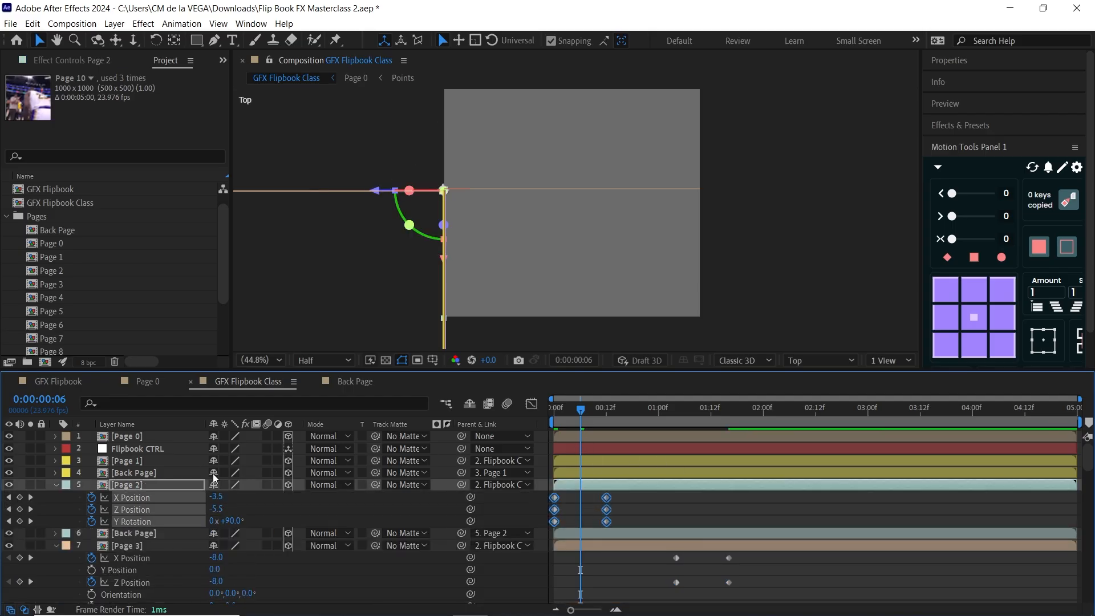
{"action": "key", "text": "ctrl+z"}
{"action": "key", "text": "ctrl+z"}
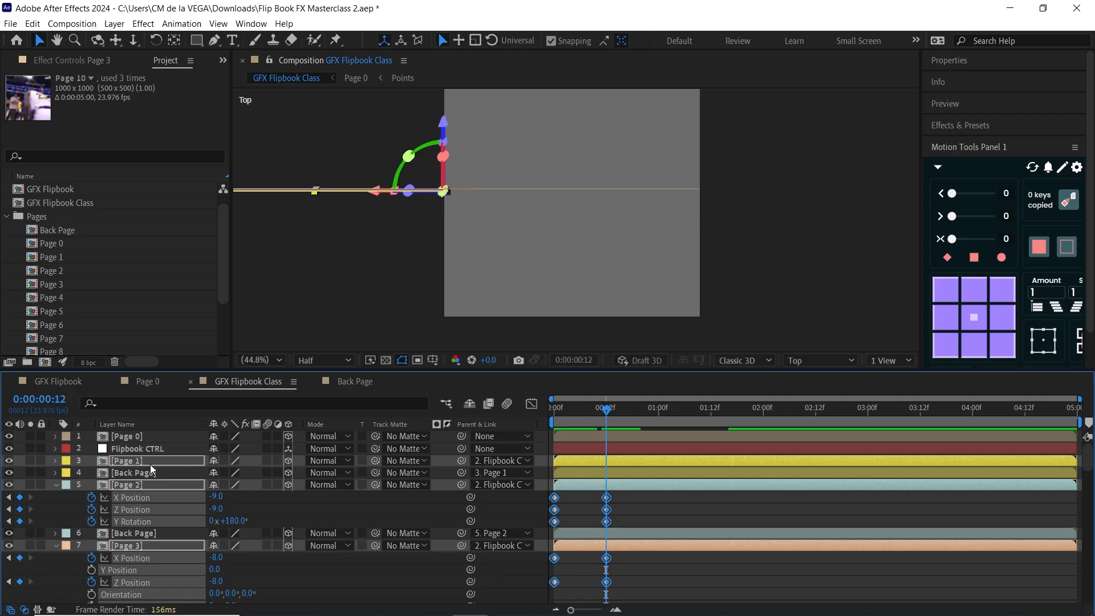
{"action": "left_click", "coordinate": [142, 463]}
{"action": "key", "text": "u"}
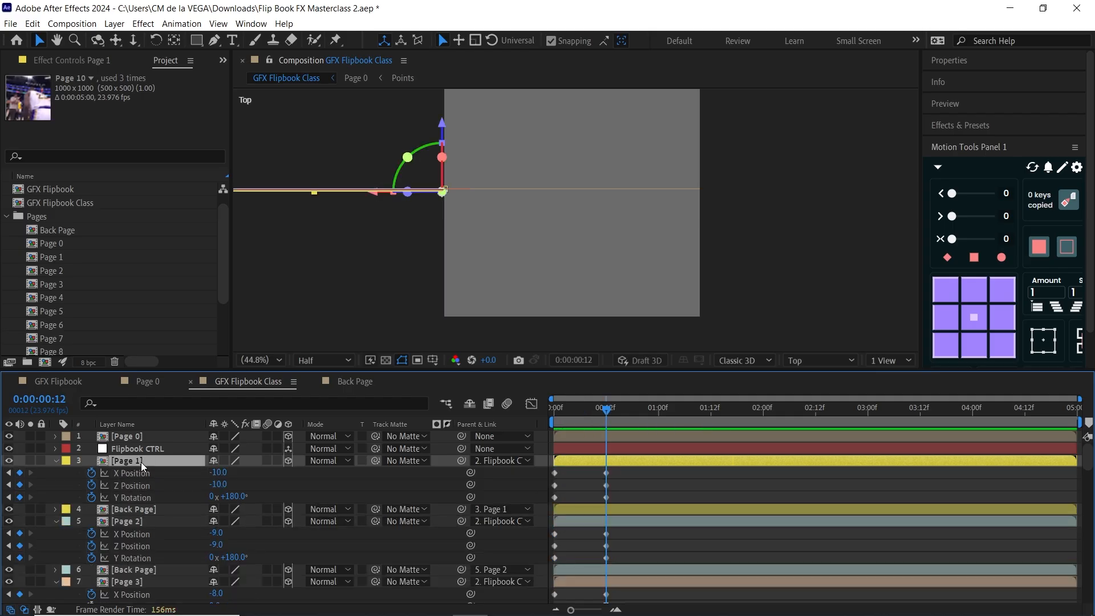
- Shift Page 2's X Position, Z Position and Y Rotation keyframes to start at 0:00:00:06
{"action": "left_click", "coordinate": [127, 517]}
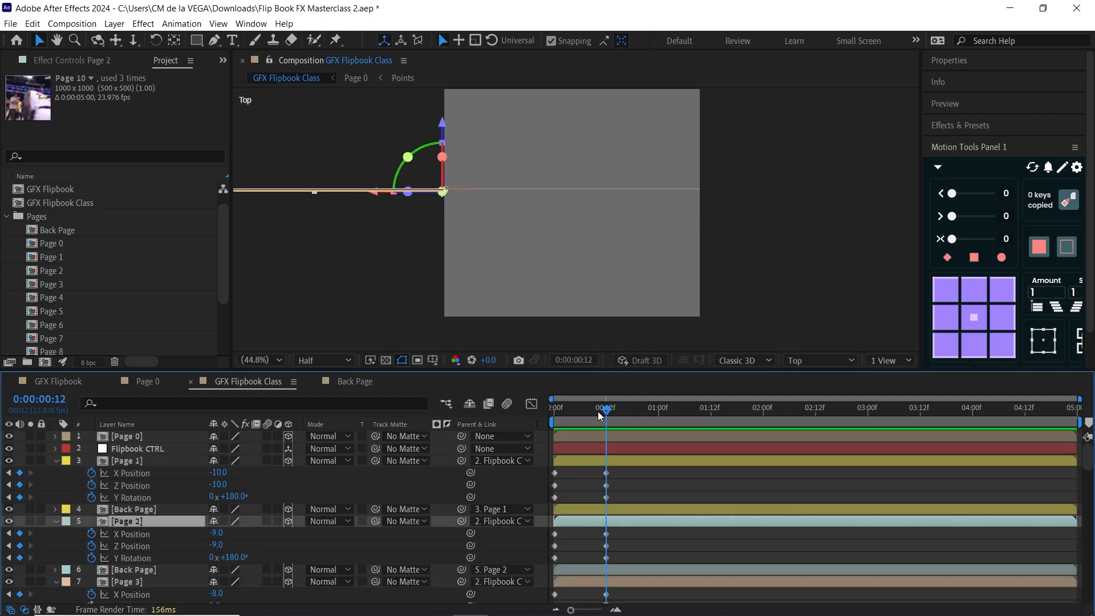
{"action": "left_click", "coordinate": [586, 410]}
{"action": "left_click_drag", "start_coordinate": [586, 411], "coordinate": [580, 412]}
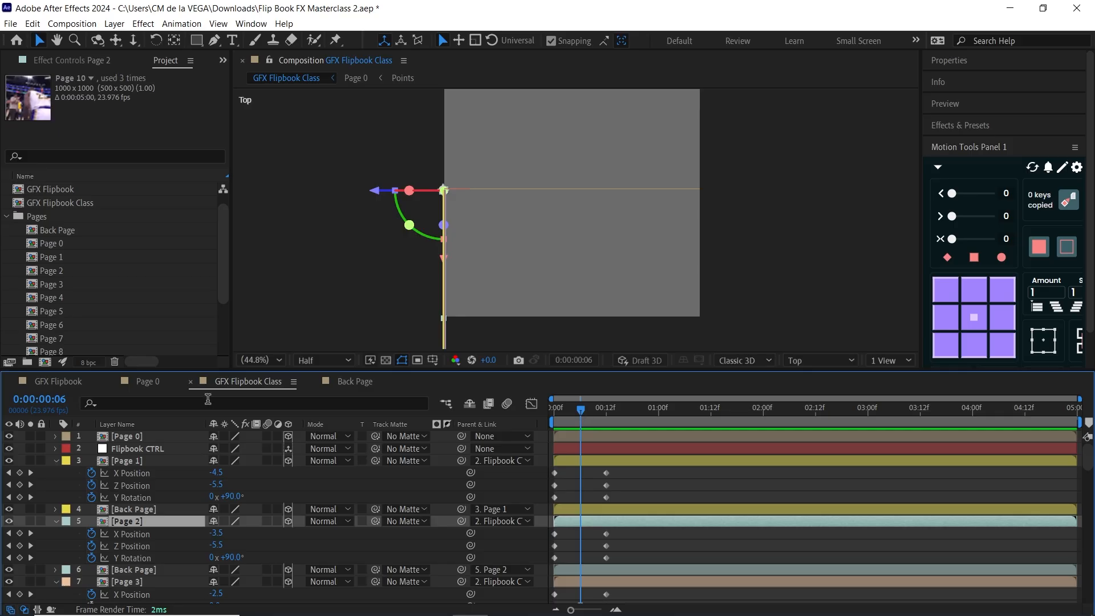
{"action": "left_click_drag", "start_coordinate": [632, 538], "coordinate": [578, 537]}
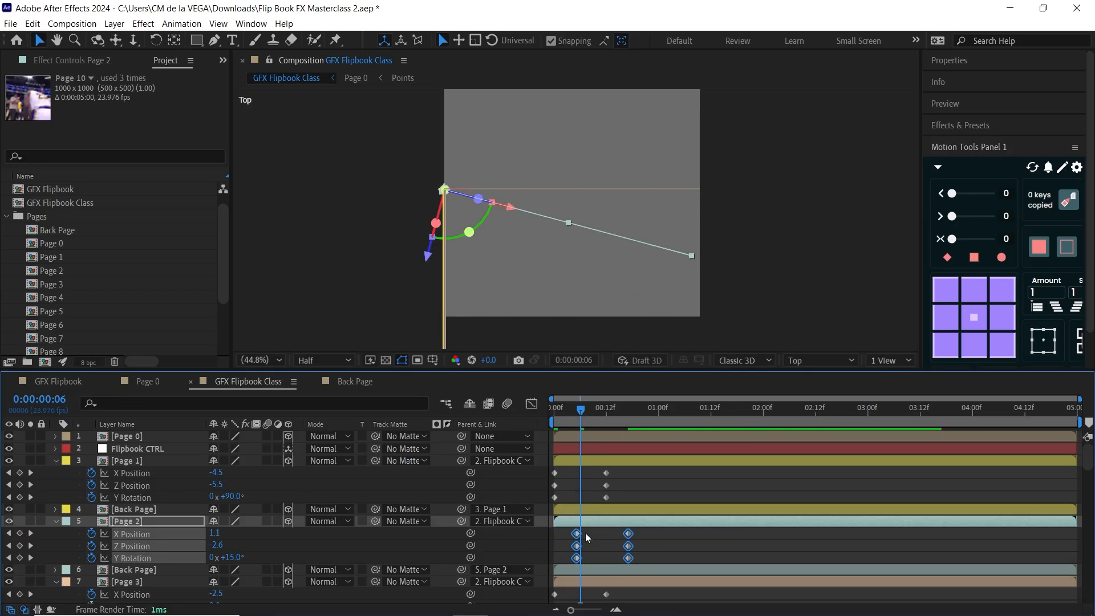
{"action": "left_click_drag", "start_coordinate": [578, 535], "coordinate": [584, 536]}
- Shift Page 3's X Position, Z Position and Y Rotation keyframes to start at 0:00:00:12
{"action": "key", "text": "k"}
{"action": "scroll", "coordinate": [1087, 487], "scroll_direction": "down", "scroll_amount": 3}
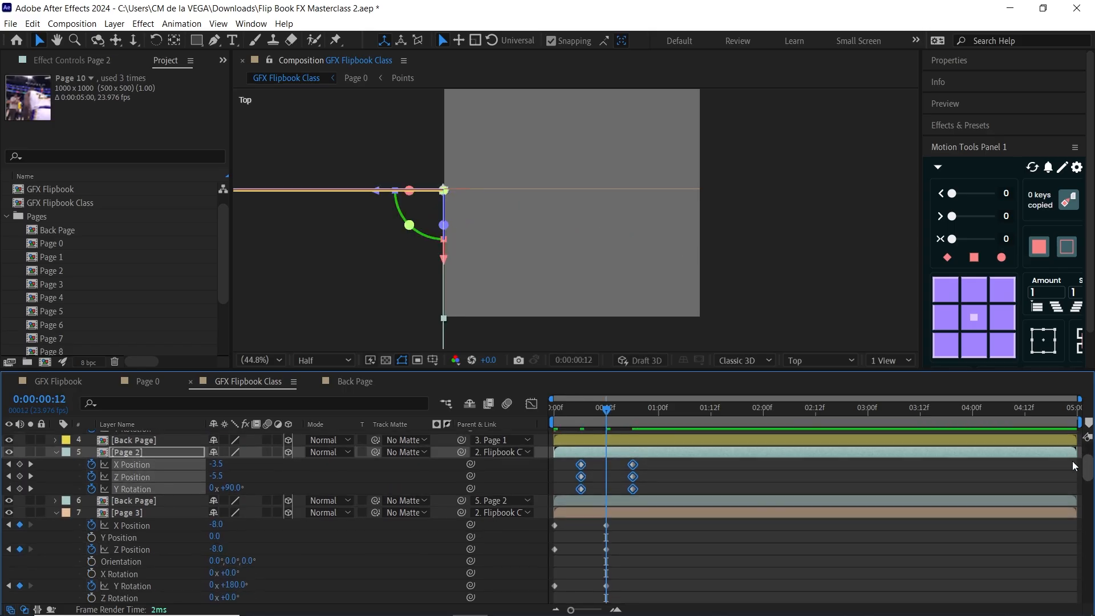
{"action": "left_click", "coordinate": [628, 529]}
{"action": "left_click_drag", "start_coordinate": [544, 598], "coordinate": [545, 596]}
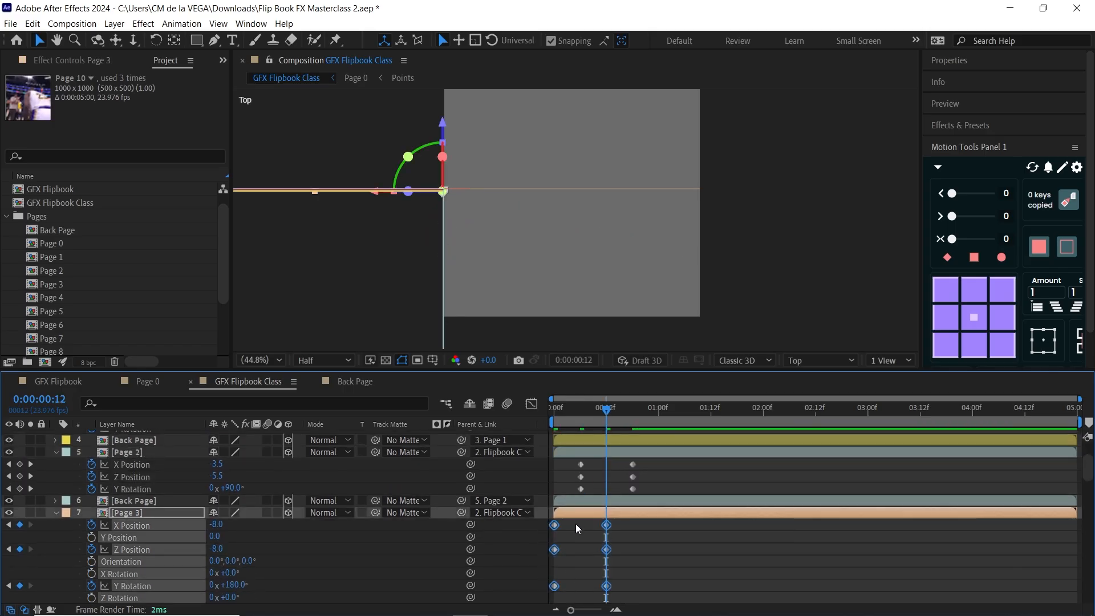
{"action": "left_click_drag", "start_coordinate": [558, 528], "coordinate": [600, 528]}
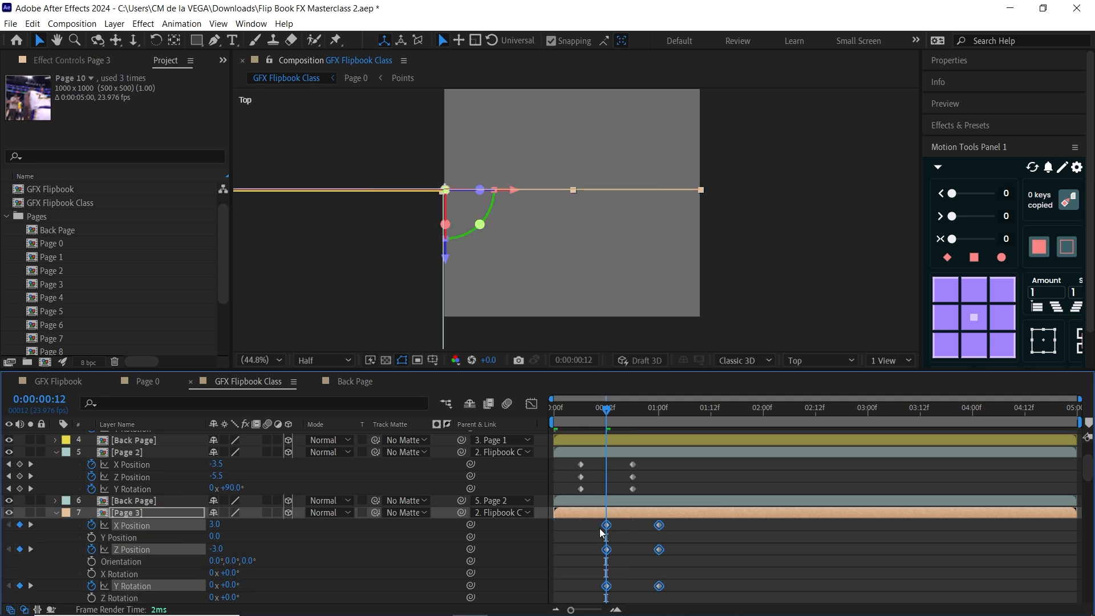
- Shift Page 4's X Position, Z Position and Y Rotation keyframes to start at 0:00:00:18
{"action": "left_click", "coordinate": [635, 409]}
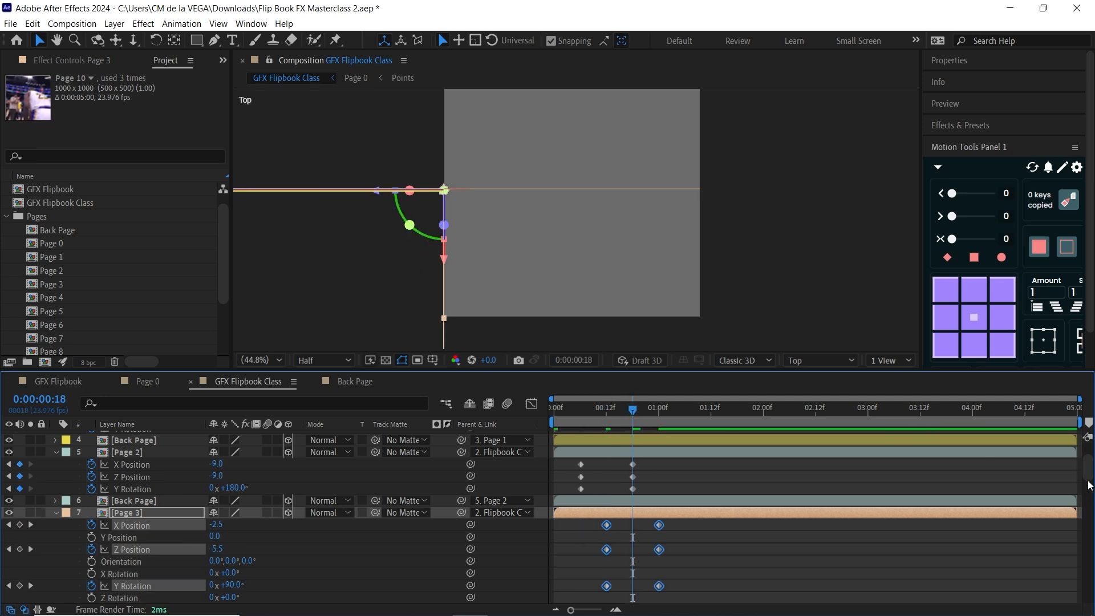
{"action": "scroll", "coordinate": [1089, 489], "scroll_direction": "down", "scroll_amount": 3}
{"action": "left_click_drag", "start_coordinate": [619, 530], "coordinate": [550, 596]}
{"action": "left_click_drag", "start_coordinate": [555, 534], "coordinate": [633, 538]}
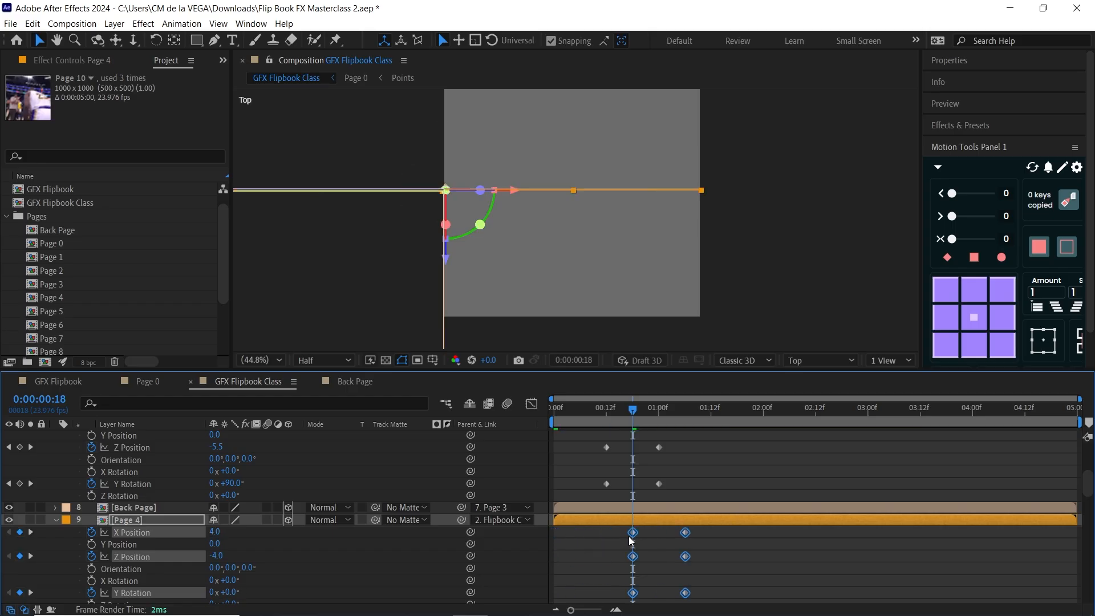
- Shift Page 5's X Position, Z Position and Y Rotation keyframes to start at 0:00:01:00
{"action": "scroll", "coordinate": [1088, 490], "scroll_direction": "down", "scroll_amount": 1}
{"action": "scroll", "coordinate": [1087, 493], "scroll_direction": "down", "scroll_amount": 2}
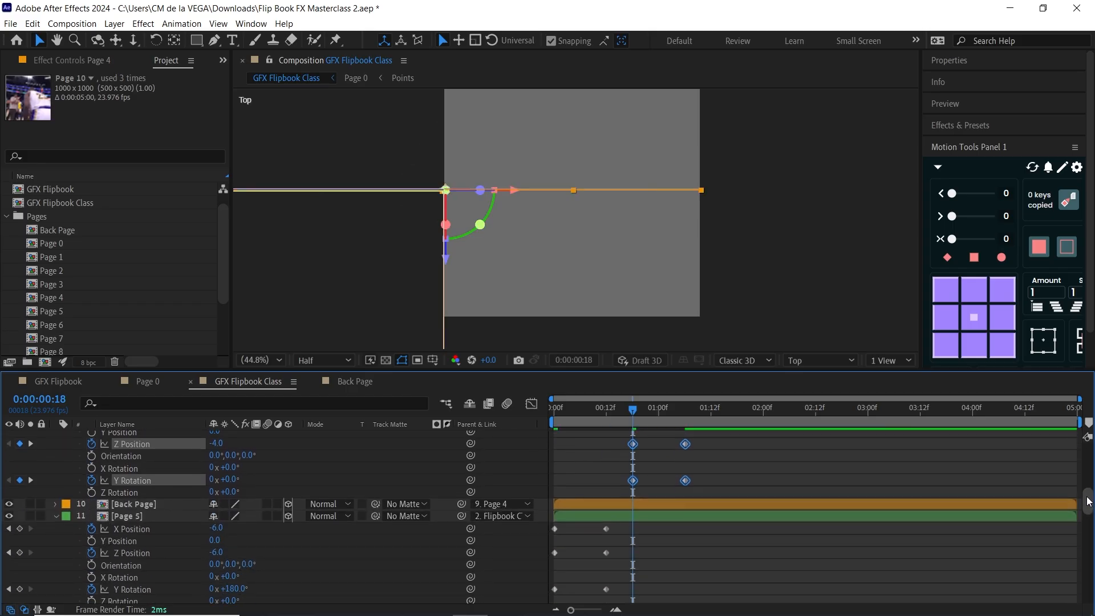
{"action": "left_click", "coordinate": [659, 408]}
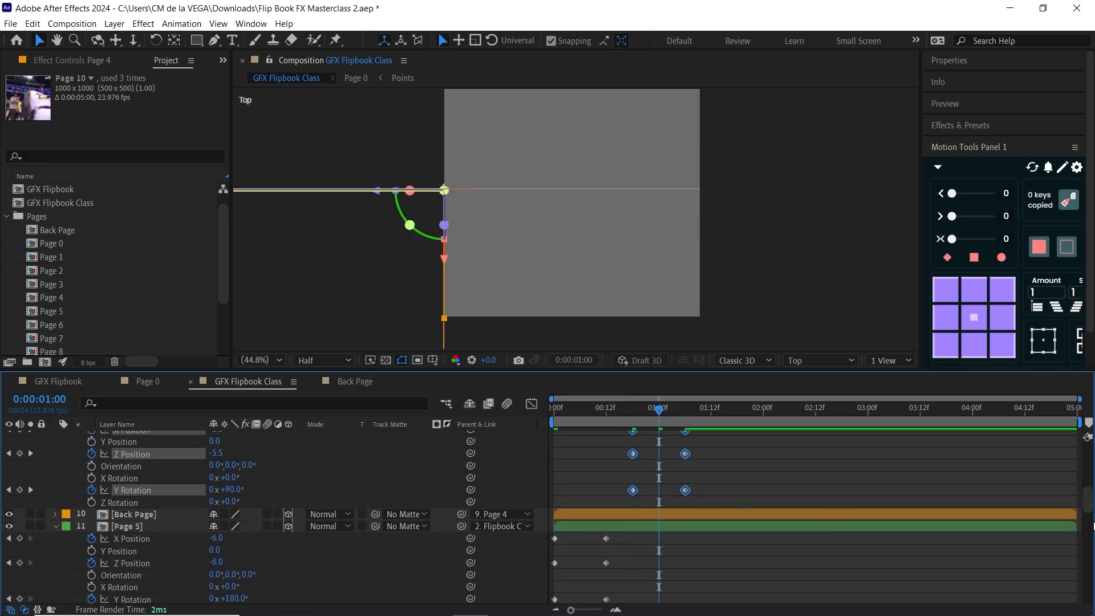
{"action": "scroll", "coordinate": [1089, 509], "scroll_direction": "down", "scroll_amount": 1}
{"action": "left_click_drag", "start_coordinate": [619, 502], "coordinate": [543, 568]}
{"action": "left_click_drag", "start_coordinate": [558, 508], "coordinate": [682, 491]}
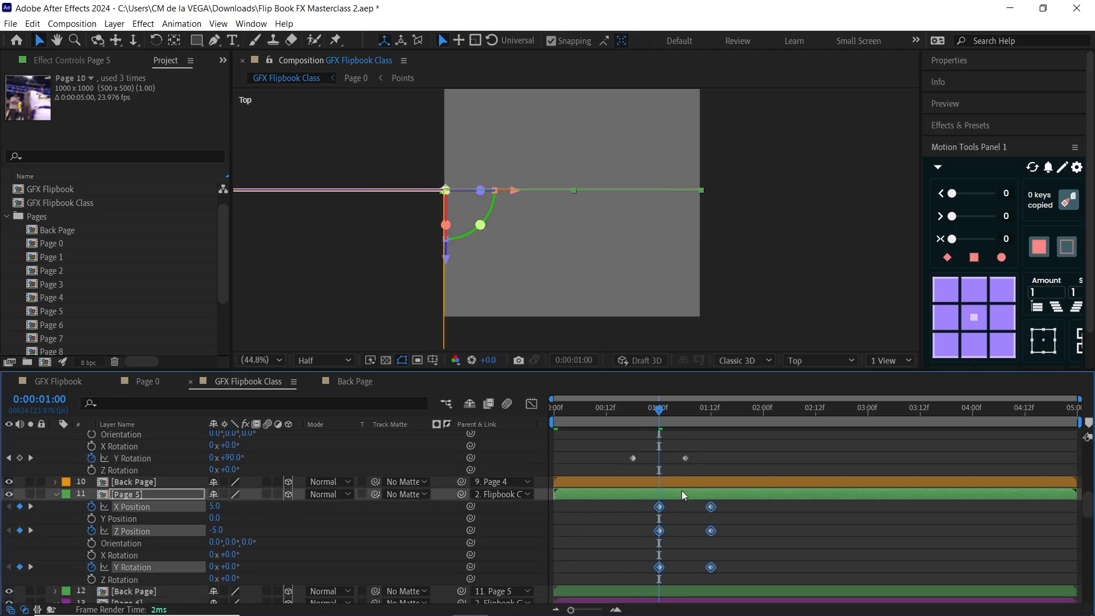
- Shift Page 6's X Position, Z Position and Y Rotation keyframes to start at 0:00:01:06
{"action": "left_click", "coordinate": [684, 409]}
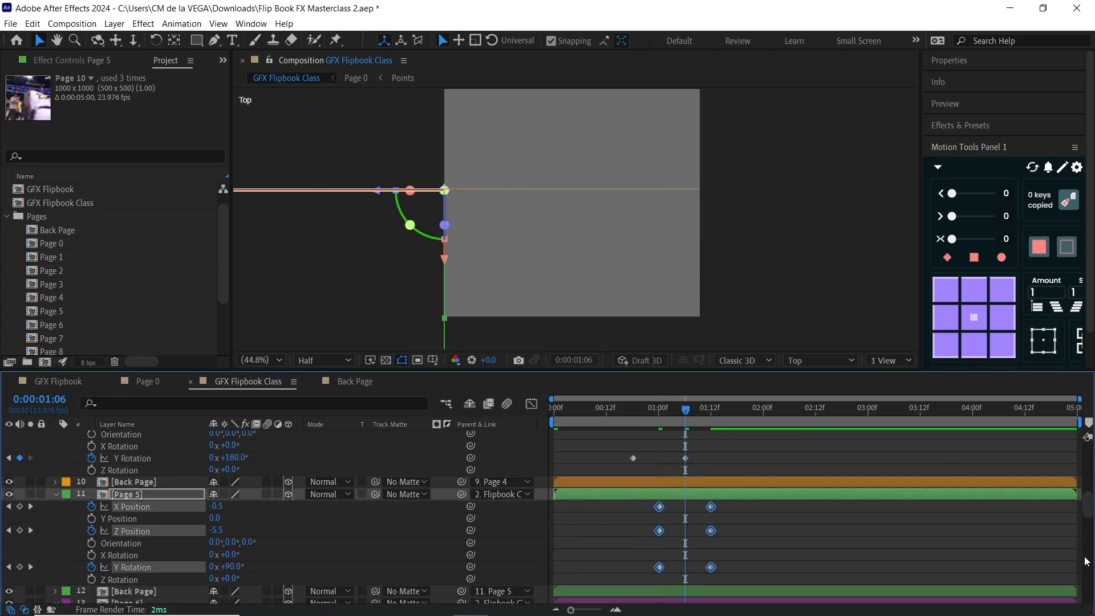
{"action": "scroll", "coordinate": [1088, 511], "scroll_direction": "down", "scroll_amount": 1}
{"action": "scroll", "coordinate": [1087, 511], "scroll_direction": "down", "scroll_amount": 3}
{"action": "left_click_drag", "start_coordinate": [630, 480], "coordinate": [546, 551]}
{"action": "left_click_drag", "start_coordinate": [556, 489], "coordinate": [686, 504]}
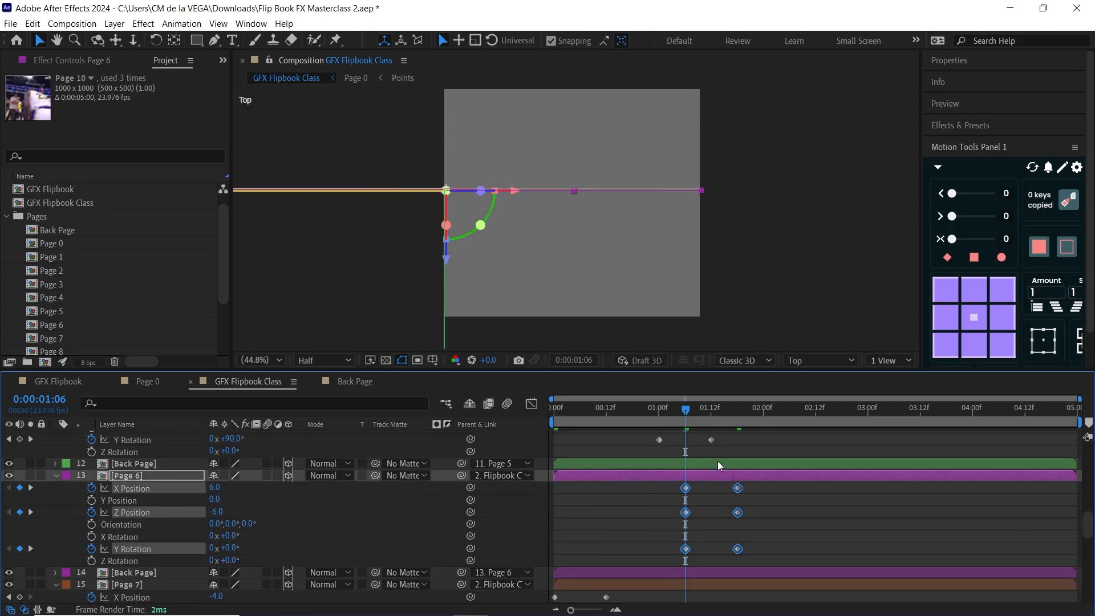
- Shift Page 7's X Position, Z Position and Y Rotation keyframes to start at 0:00:01:12
{"action": "left_click", "coordinate": [710, 408]}
{"action": "scroll", "coordinate": [1088, 540], "scroll_direction": "down", "scroll_amount": 2}
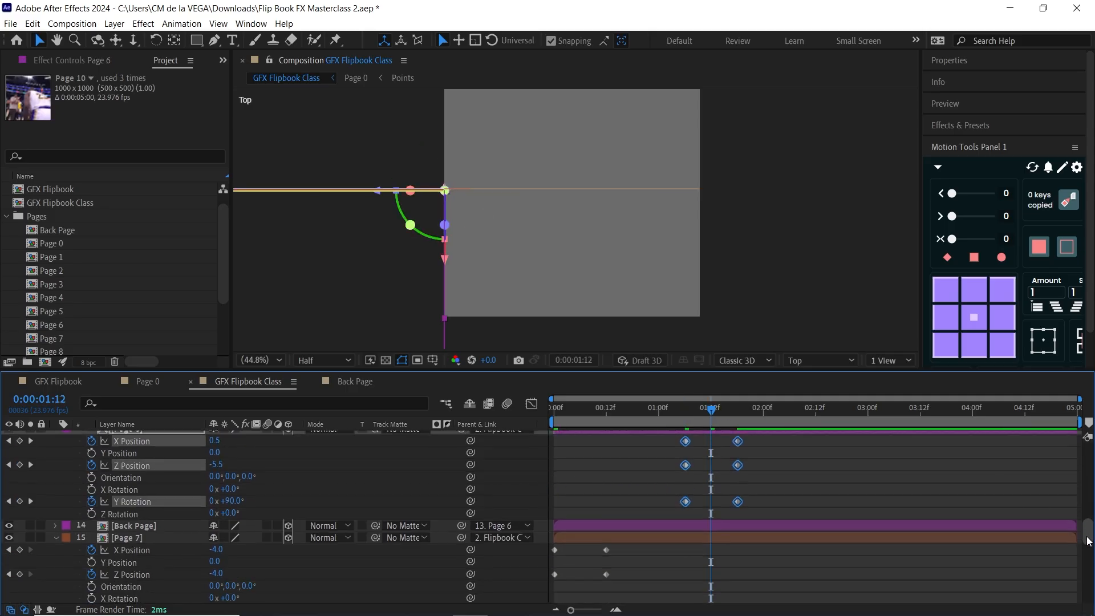
{"action": "scroll", "coordinate": [1088, 540], "scroll_direction": "down", "scroll_amount": 2}
{"action": "left_click_drag", "start_coordinate": [640, 501], "coordinate": [530, 570]}
{"action": "left_click_drag", "start_coordinate": [554, 500], "coordinate": [704, 507]}
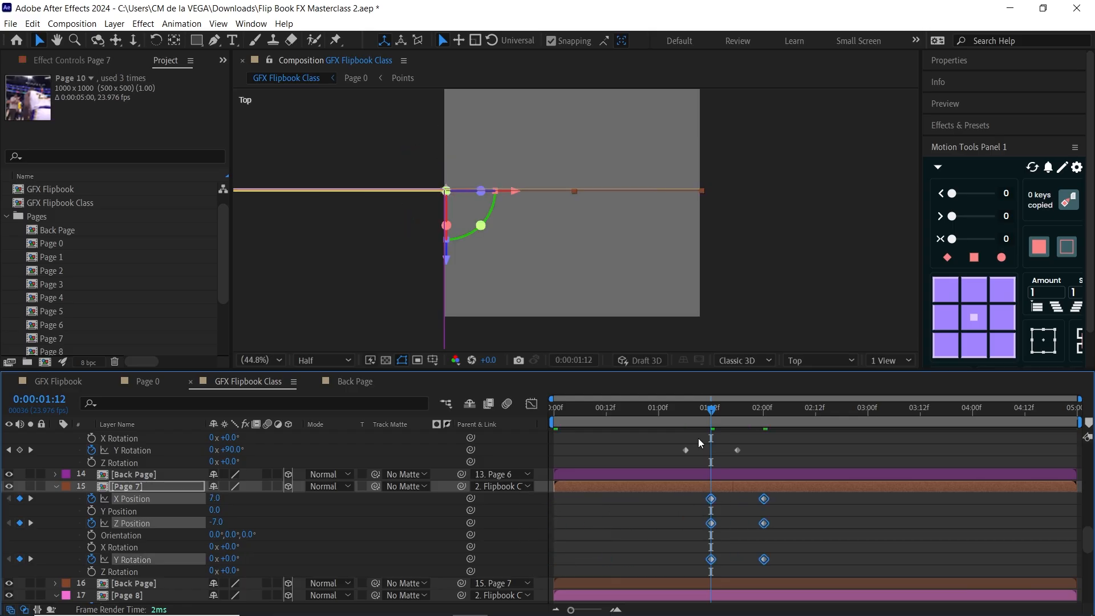
- Shift Page 8's X Position, Z Position and Y Rotation keyframes to start at 0:00:01:18
{"action": "left_click", "coordinate": [736, 410]}
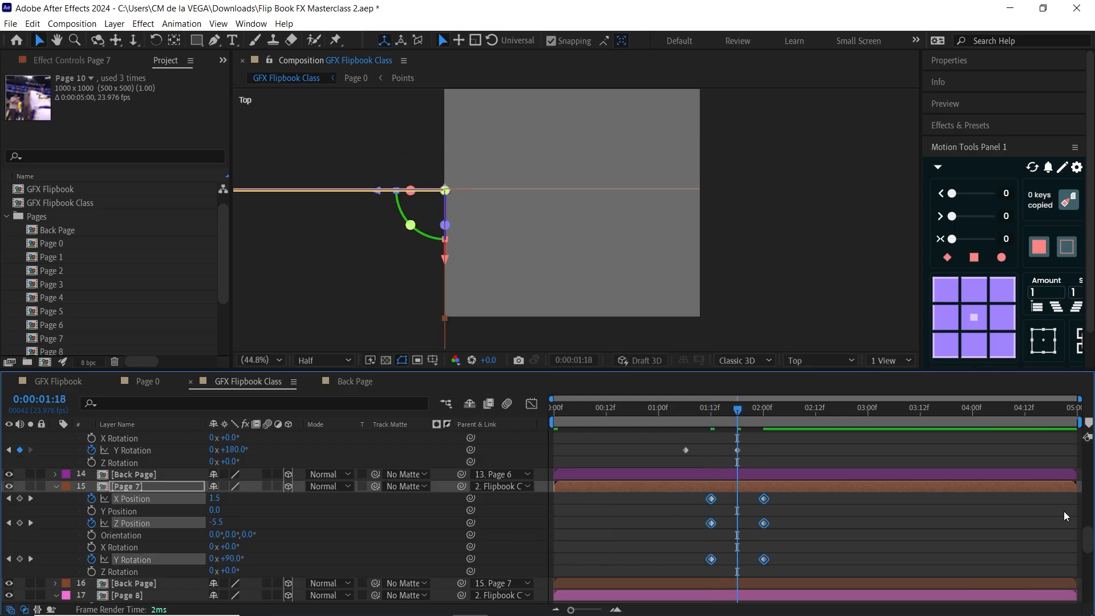
{"action": "scroll", "coordinate": [1087, 552], "scroll_direction": "down", "scroll_amount": 2}
{"action": "scroll", "coordinate": [1088, 552], "scroll_direction": "down", "scroll_amount": 2}
{"action": "left_click_drag", "start_coordinate": [640, 489], "coordinate": [525, 552]}
{"action": "left_click_drag", "start_coordinate": [556, 494], "coordinate": [741, 495]}
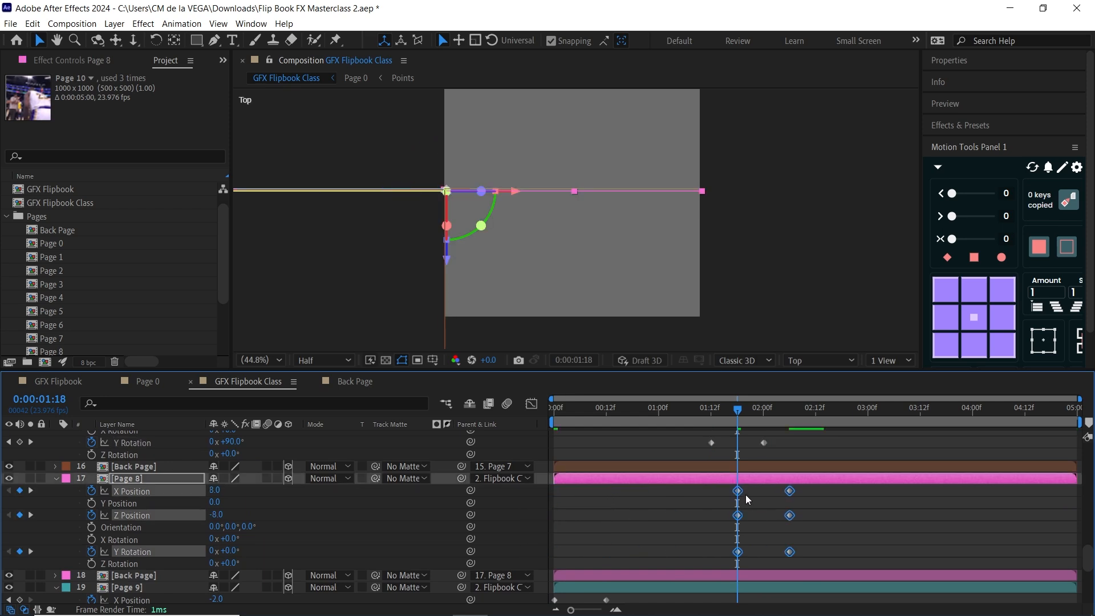
- Shift Page 9's X Position, Z Position and Y Rotation keyframes to start at 0:00:02:00
{"action": "key", "text": "k"}
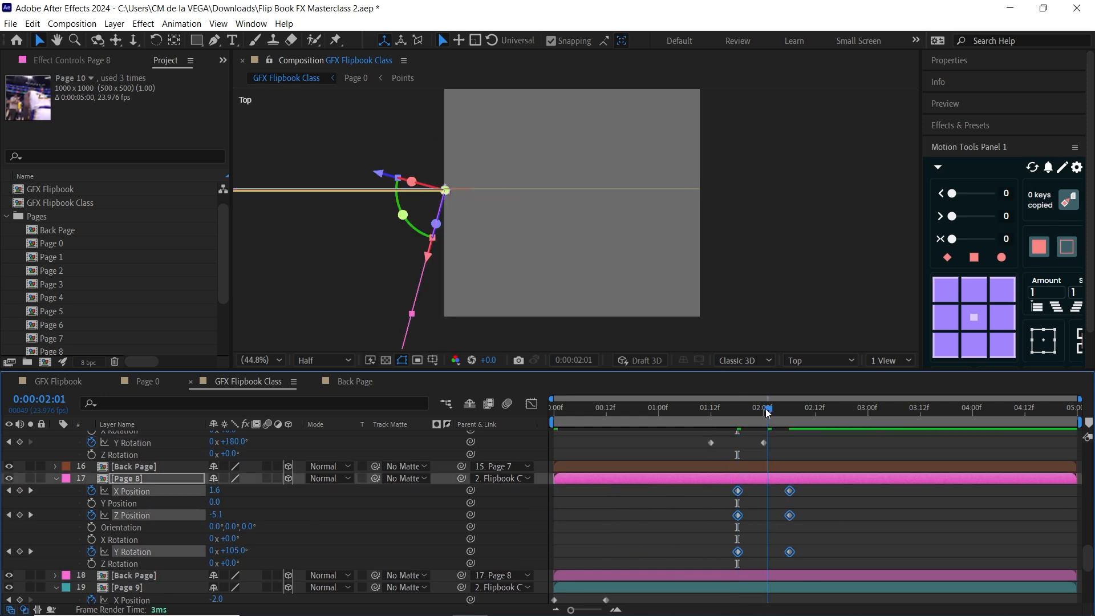
{"action": "scroll", "coordinate": [1088, 564], "scroll_direction": "down", "scroll_amount": 4}
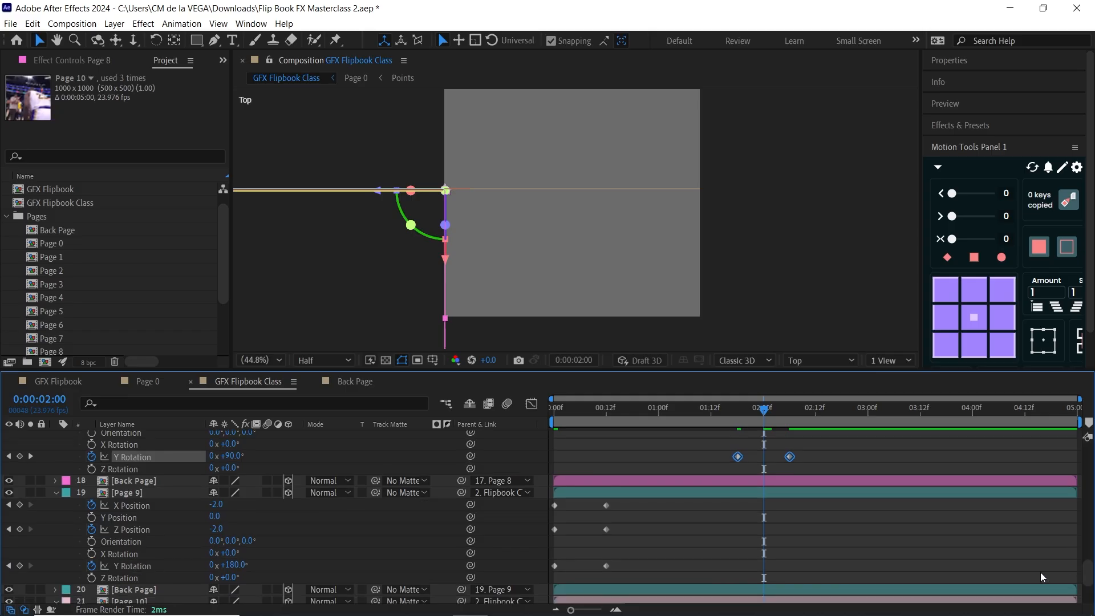
{"action": "left_click_drag", "start_coordinate": [624, 501], "coordinate": [546, 575]}
{"action": "left_click_drag", "start_coordinate": [555, 509], "coordinate": [767, 507]}
- Shift Page 10's X Position, Z Position and Y Rotation keyframes to start at 0:00:02:06
{"action": "left_click", "coordinate": [789, 409]}
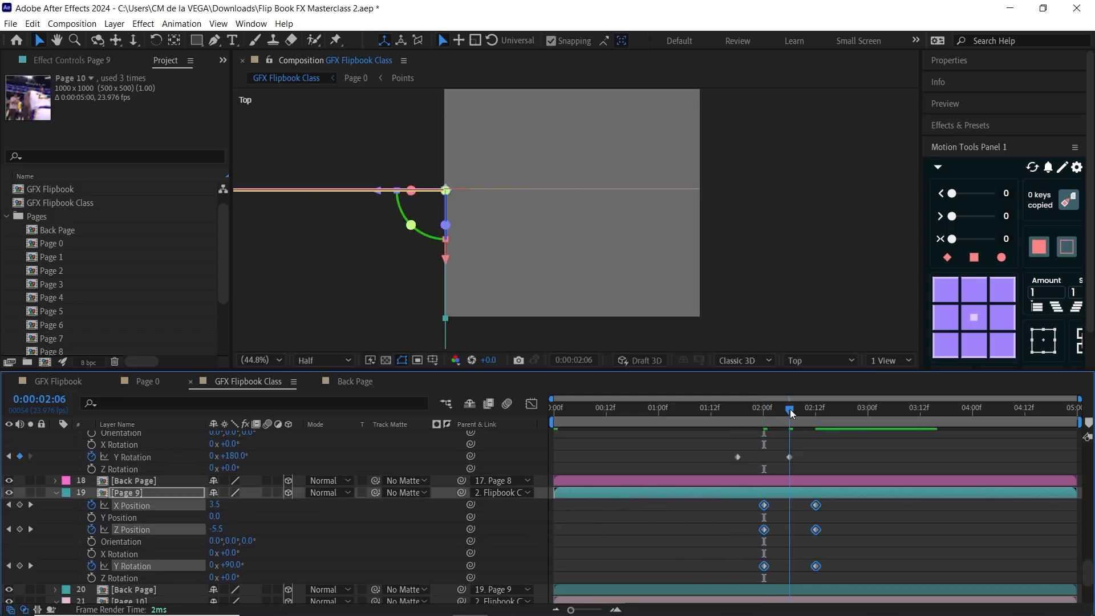
{"action": "left_click_drag", "start_coordinate": [1088, 568], "coordinate": [1088, 582]}
{"action": "left_click_drag", "start_coordinate": [639, 521], "coordinate": [552, 590]}
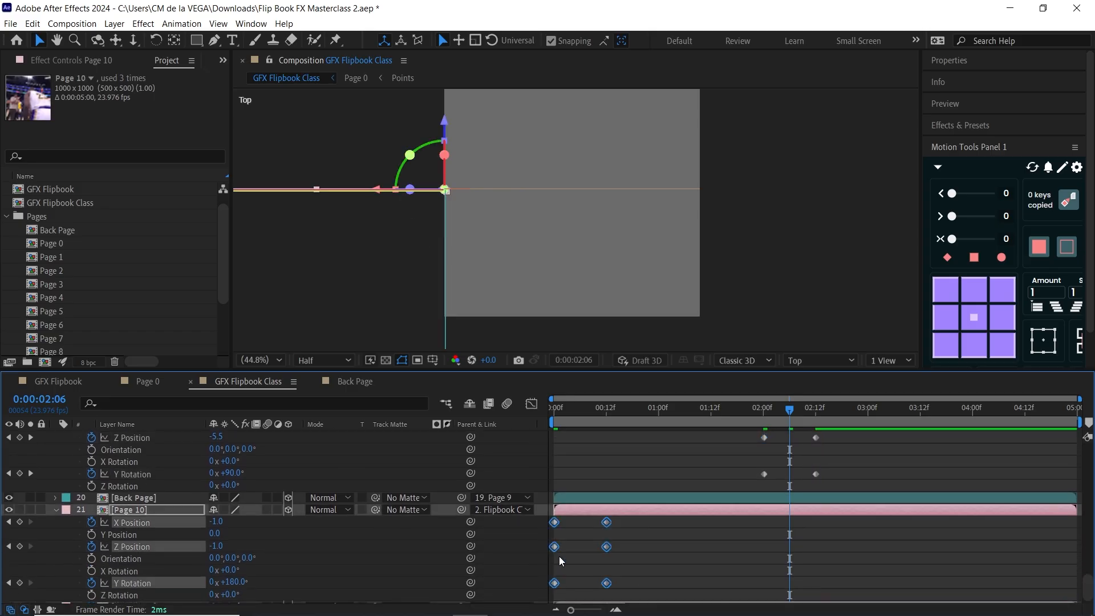
{"action": "left_click_drag", "start_coordinate": [554, 524], "coordinate": [788, 532]}
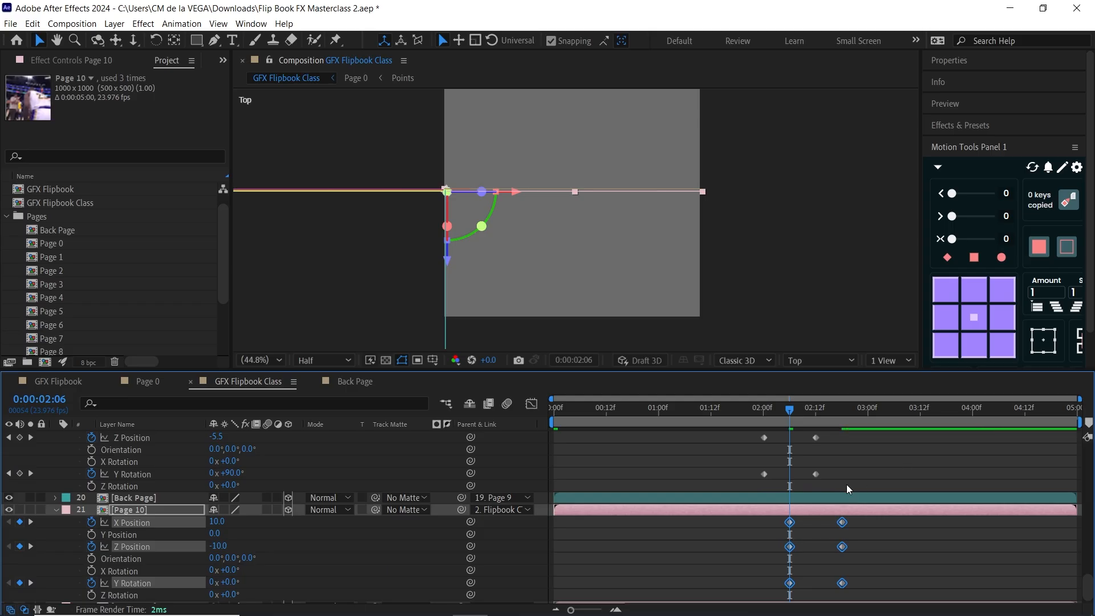
- Reveal only the keyframed properties of all layers and review the staggered keyframes in the enlarged timeline
{"action": "left_click_drag", "start_coordinate": [1087, 585], "coordinate": [821, 394]}
{"action": "left_click", "coordinate": [132, 462]}
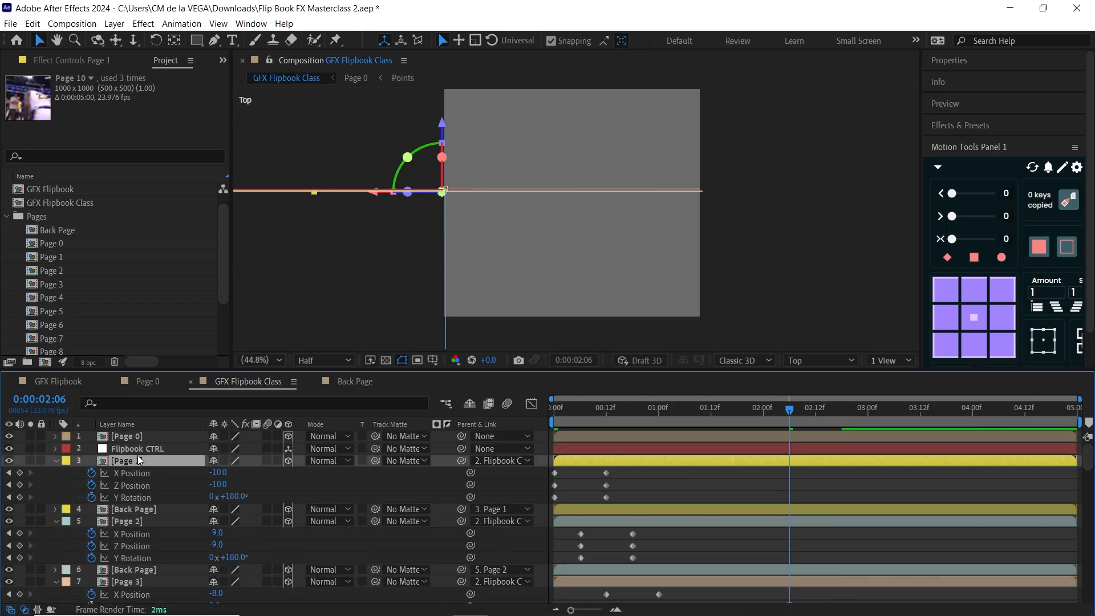
{"action": "key", "text": "grave"}
{"action": "key", "text": "ctrl+a"}
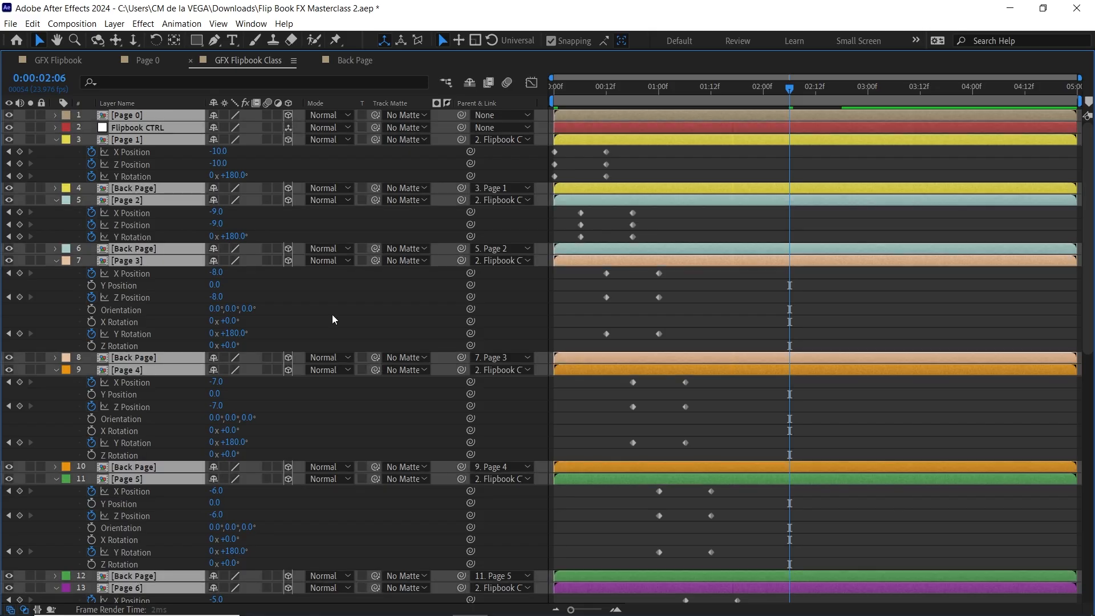
{"action": "key", "text": "u"}
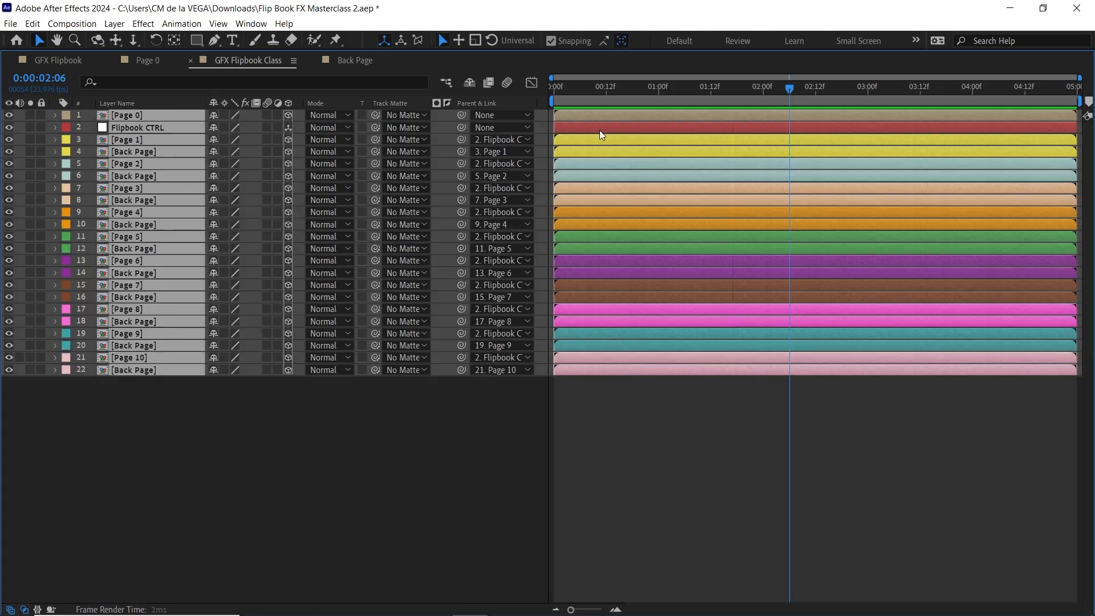
{"action": "key", "text": "u"}
{"action": "left_click_drag", "start_coordinate": [1090, 429], "coordinate": [1092, 528]}
{"action": "scroll", "coordinate": [884, 393], "scroll_direction": "up", "scroll_amount": 8}
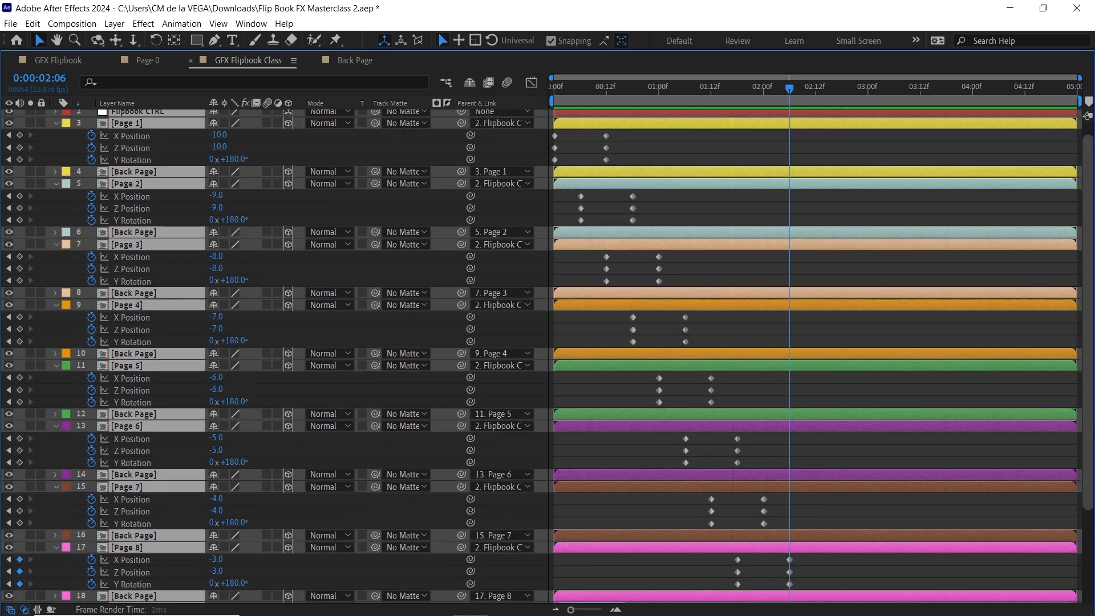
{"action": "key", "text": "grave"}
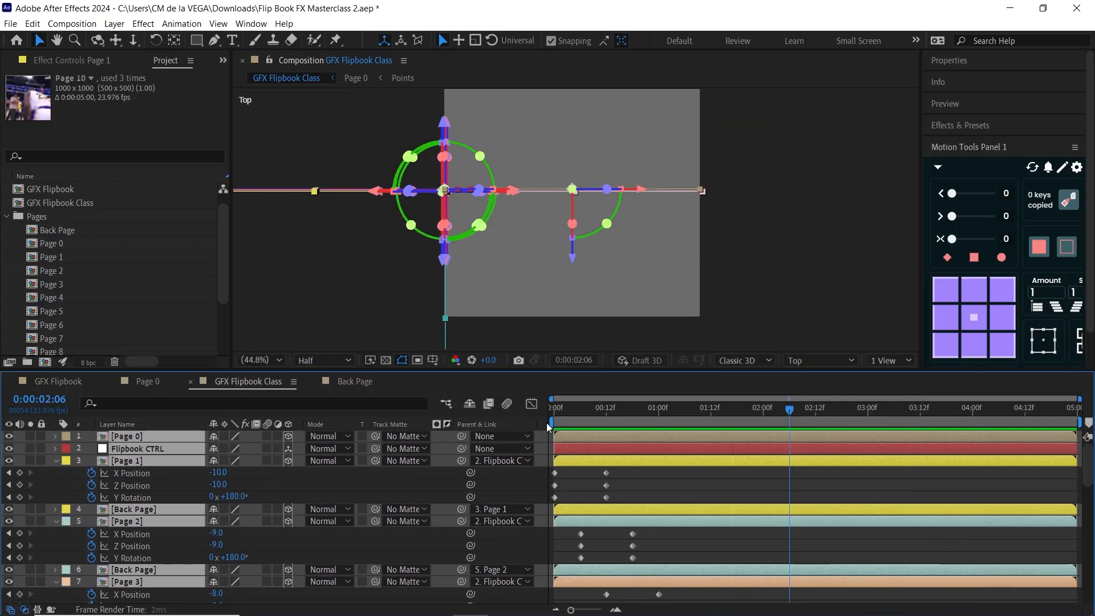
- Deselect all layers and preview the staggered page turns in Top view from the start to 0:00:03:07
{"action": "key", "text": "space"}
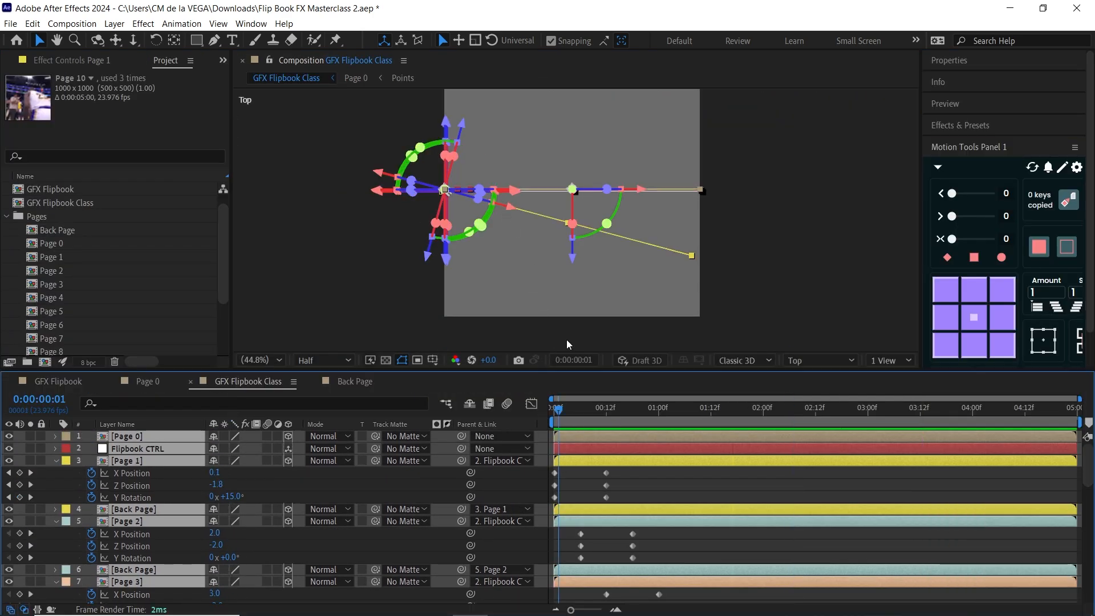
{"action": "key", "text": "ctrl+shift+a"}
{"action": "left_click", "coordinate": [563, 405]}
{"action": "left_click_drag", "start_coordinate": [569, 409], "coordinate": [496, 367]}
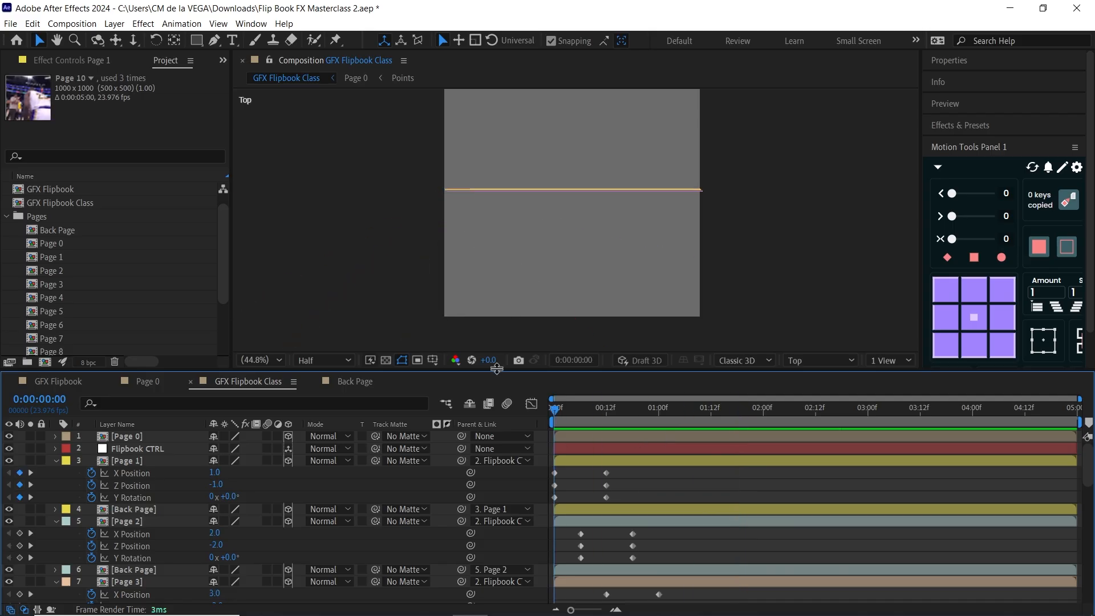
{"action": "key", "text": "period"}
{"action": "left_click_drag", "start_coordinate": [567, 411], "coordinate": [898, 422]}
{"action": "key", "text": "grave"}
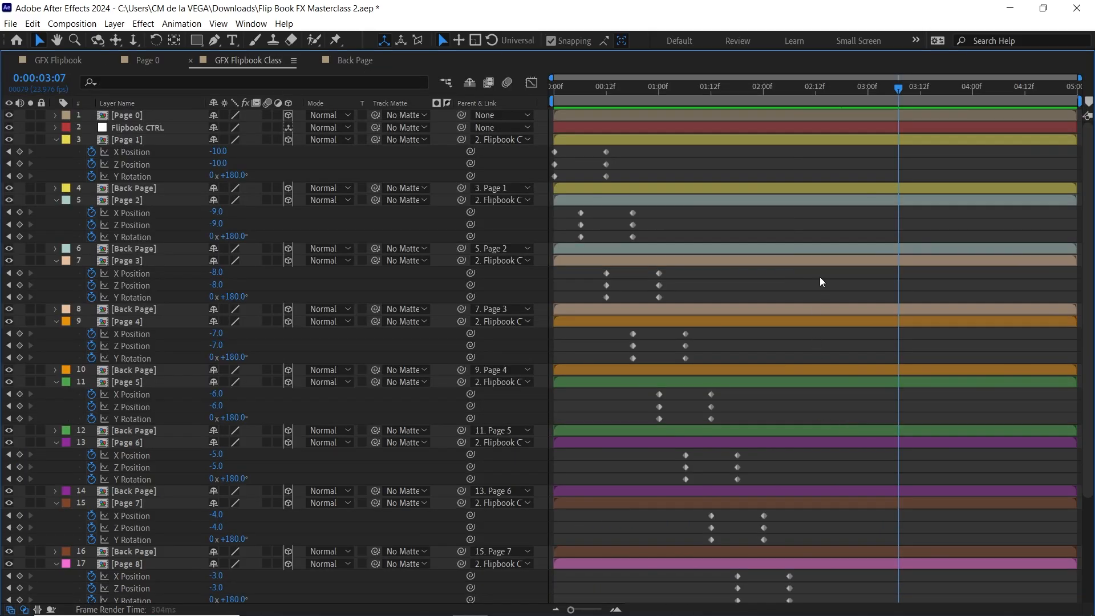
{"action": "left_click", "coordinate": [131, 140]}
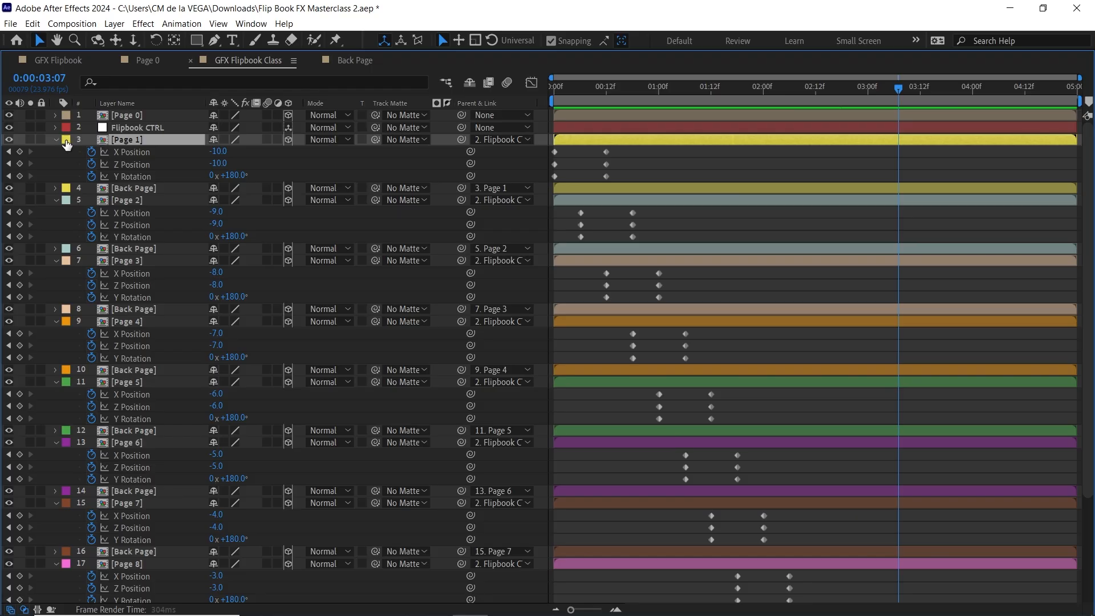
{"action": "left_click", "coordinate": [56, 139]}
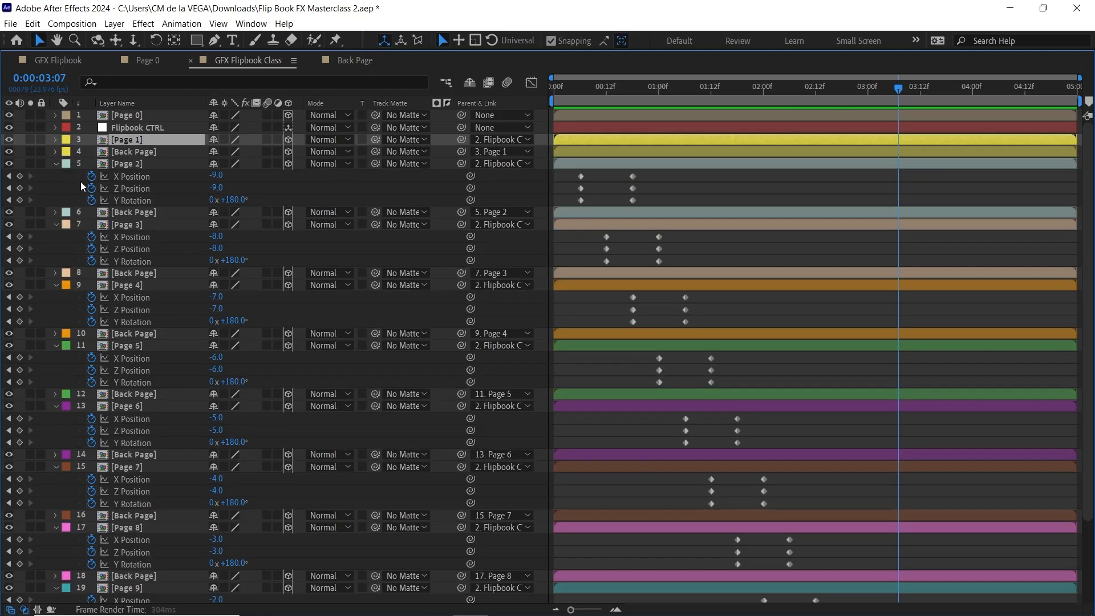
{"action": "key", "text": "ctrl+a"}
{"action": "left_click", "coordinate": [597, 183]}
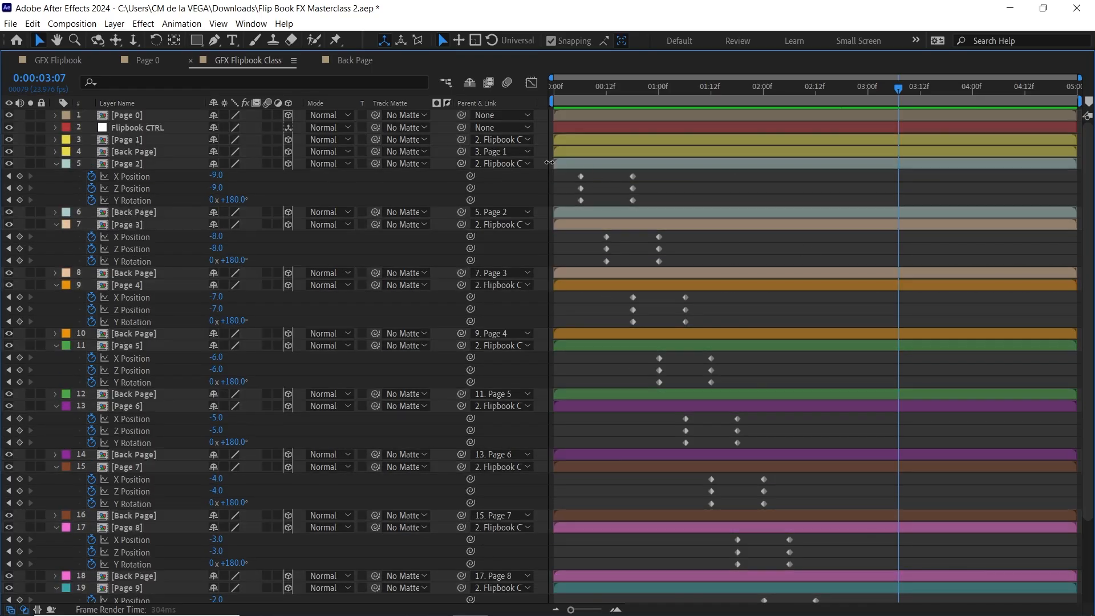
{"action": "left_click", "coordinate": [140, 140]}
{"action": "key", "text": "u"}
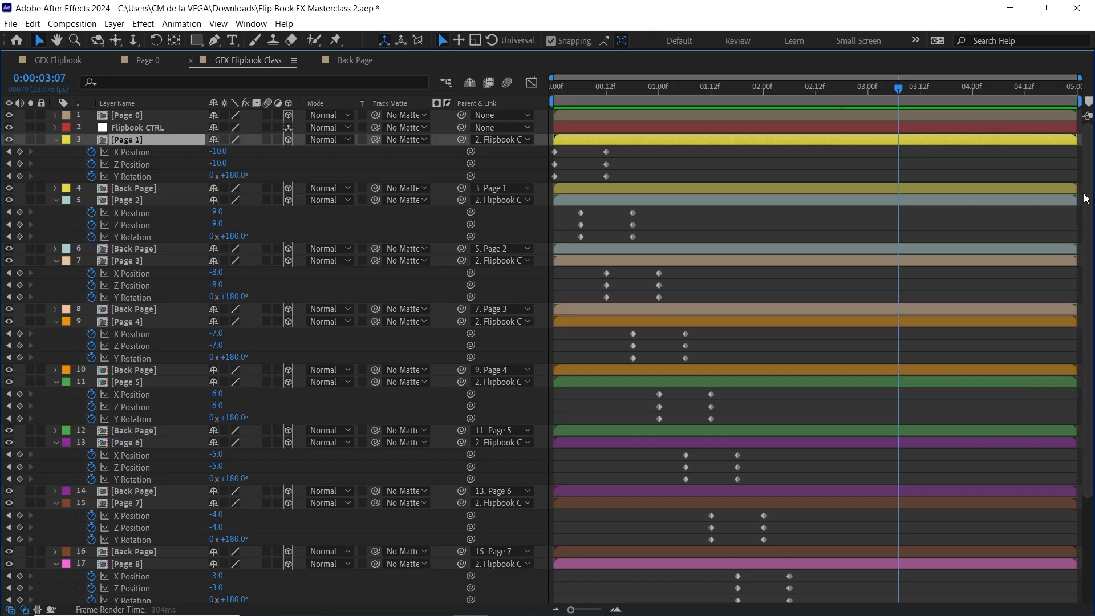
- Time-reverse all X Position, Z Position and Y Rotation keyframes of Pages 1 to 10
{"action": "scroll", "coordinate": [1084, 196], "scroll_direction": "down", "scroll_amount": 4}
{"action": "left_click_drag", "start_coordinate": [866, 588], "coordinate": [554, 149]}
{"action": "right_click", "coordinate": [608, 153]}
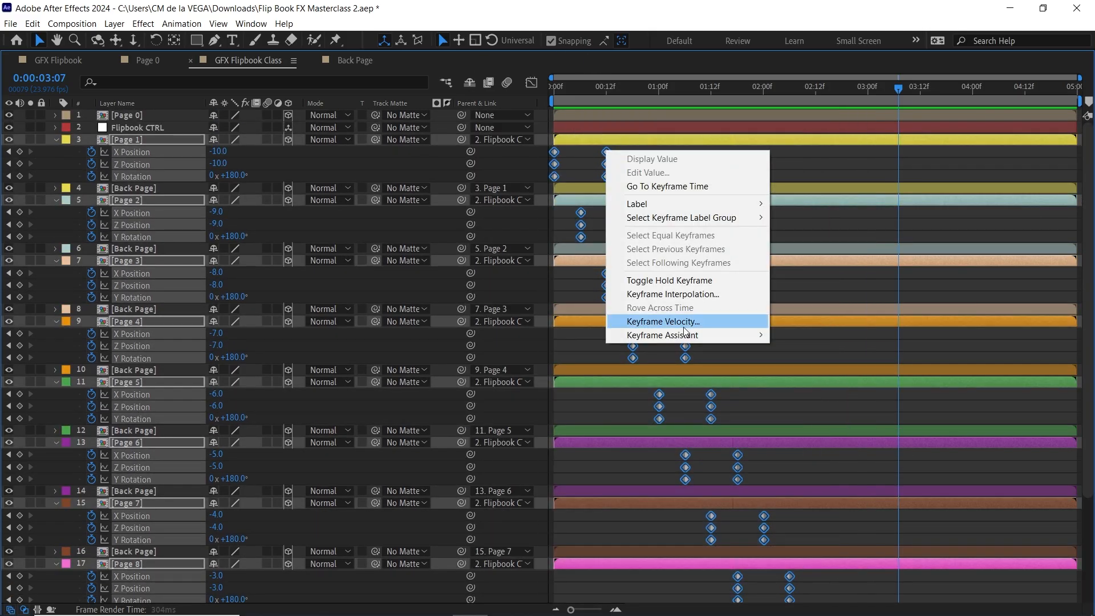
{"action": "mouse_move", "coordinate": [741, 334]}
{"action": "left_click", "coordinate": [818, 450]}
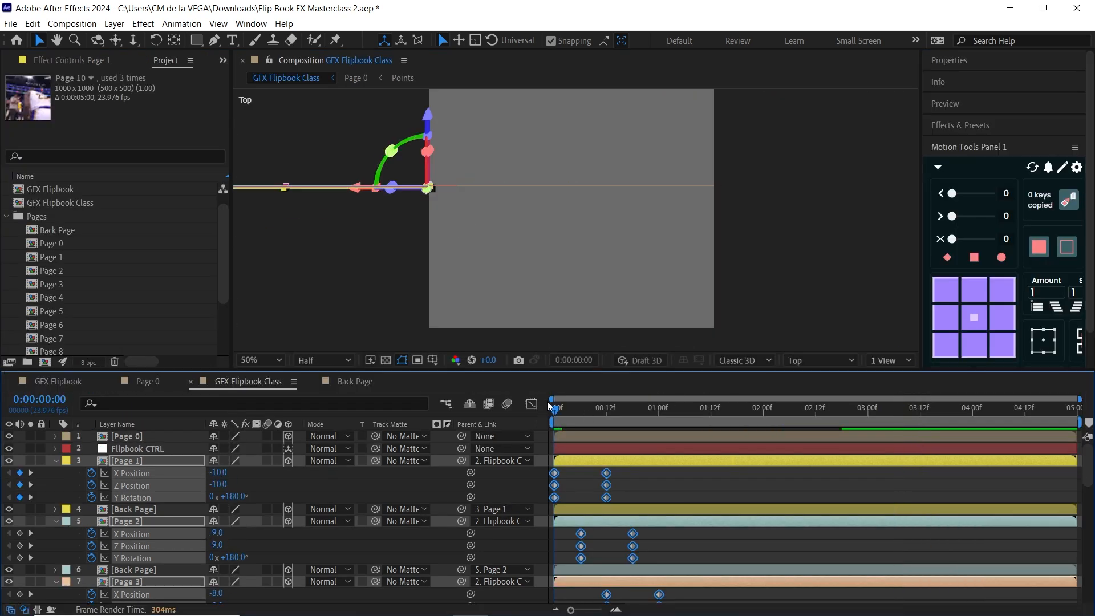
- Examine the reversed page turns up close at the spine in Top view, through to the end of the animation
{"action": "left_click", "coordinate": [549, 408]}
{"action": "scroll", "coordinate": [598, 298], "scroll_direction": "up", "scroll_amount": 4}
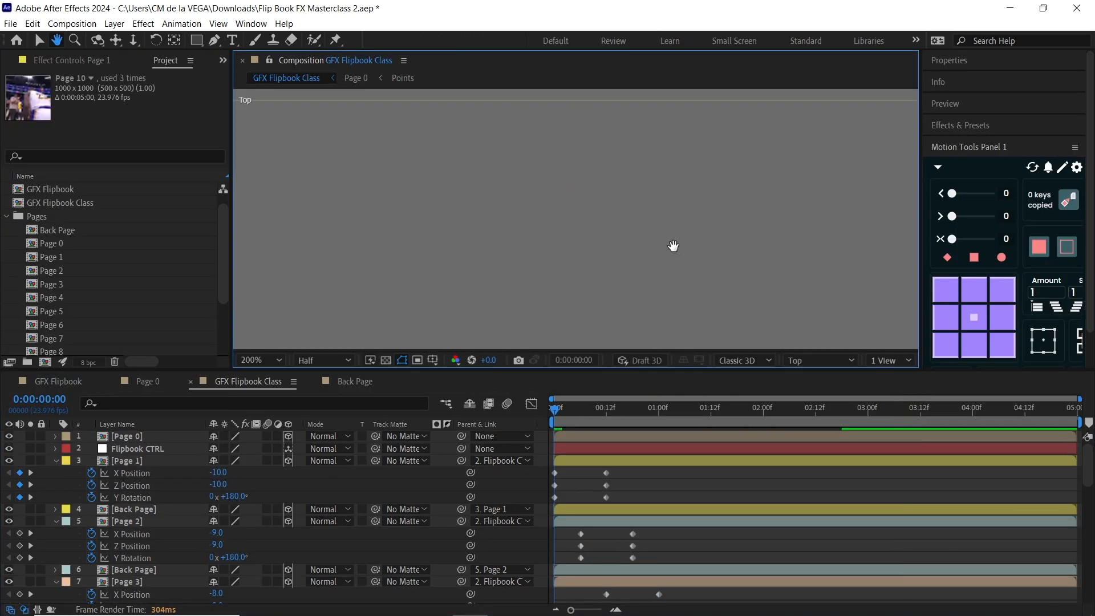
{"action": "scroll", "coordinate": [610, 261], "scroll_direction": "up", "scroll_amount": 2}
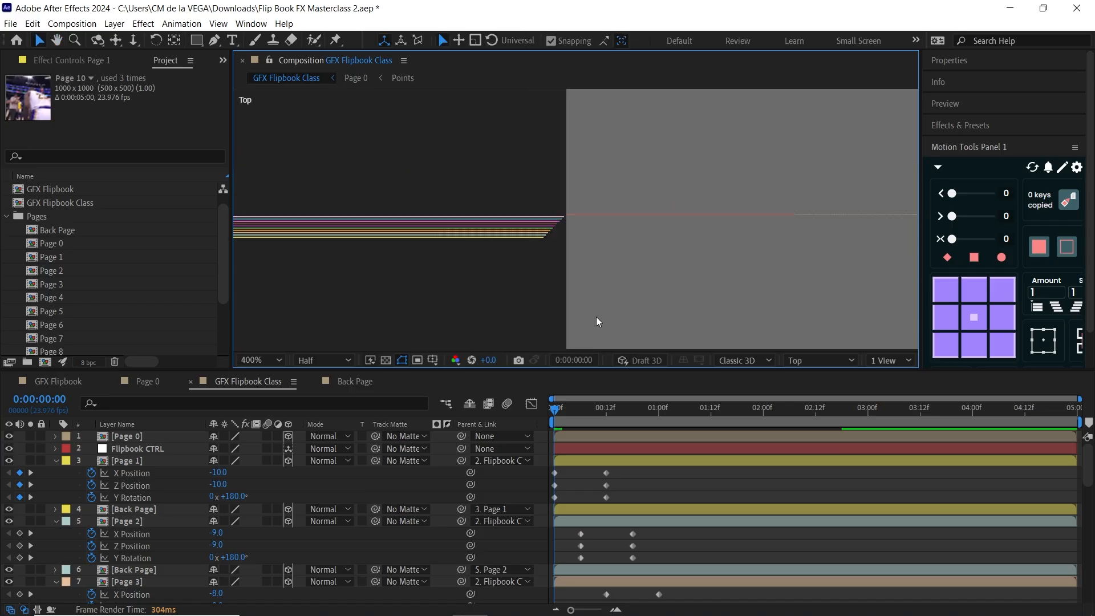
{"action": "left_click_drag", "start_coordinate": [557, 413], "coordinate": [682, 406]}
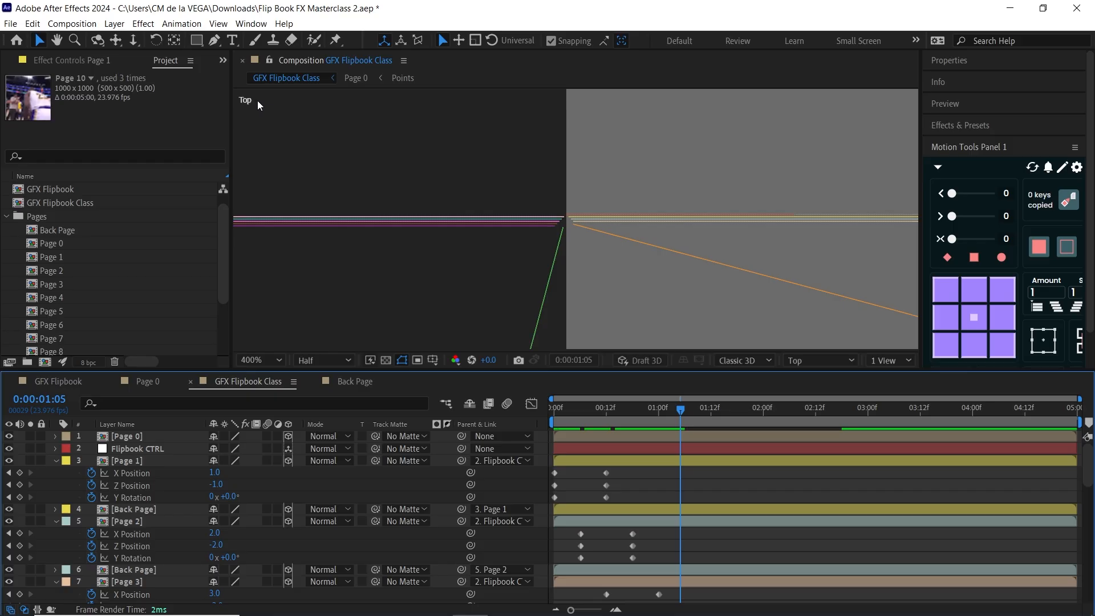
{"action": "left_click_drag", "start_coordinate": [695, 413], "coordinate": [791, 403]}
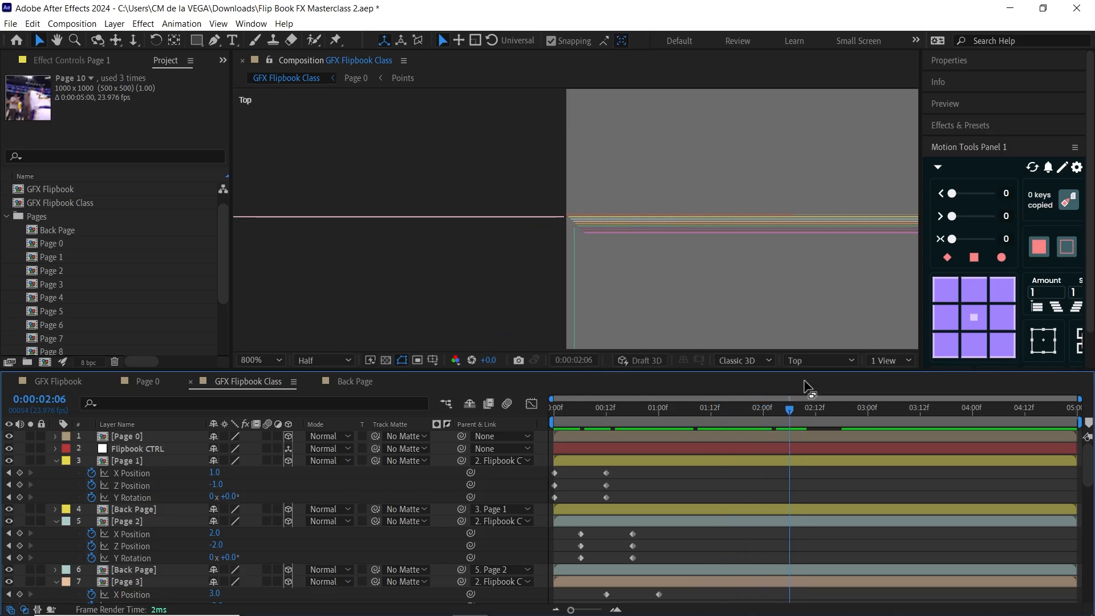
{"action": "key", "text": "h"}
{"action": "left_click_drag", "start_coordinate": [711, 280], "coordinate": [628, 278]}
{"action": "key", "text": "v"}
{"action": "left_click_drag", "start_coordinate": [796, 408], "coordinate": [860, 394]}
- Inspect the spacing of the stacked pages at the first frame and through the turns up to 0:00:02:23
{"action": "left_click", "coordinate": [551, 408]}
{"action": "scroll", "coordinate": [578, 283], "scroll_direction": "up", "scroll_amount": 1}
{"action": "key", "text": "h"}
{"action": "left_click_drag", "start_coordinate": [526, 271], "coordinate": [654, 242]}
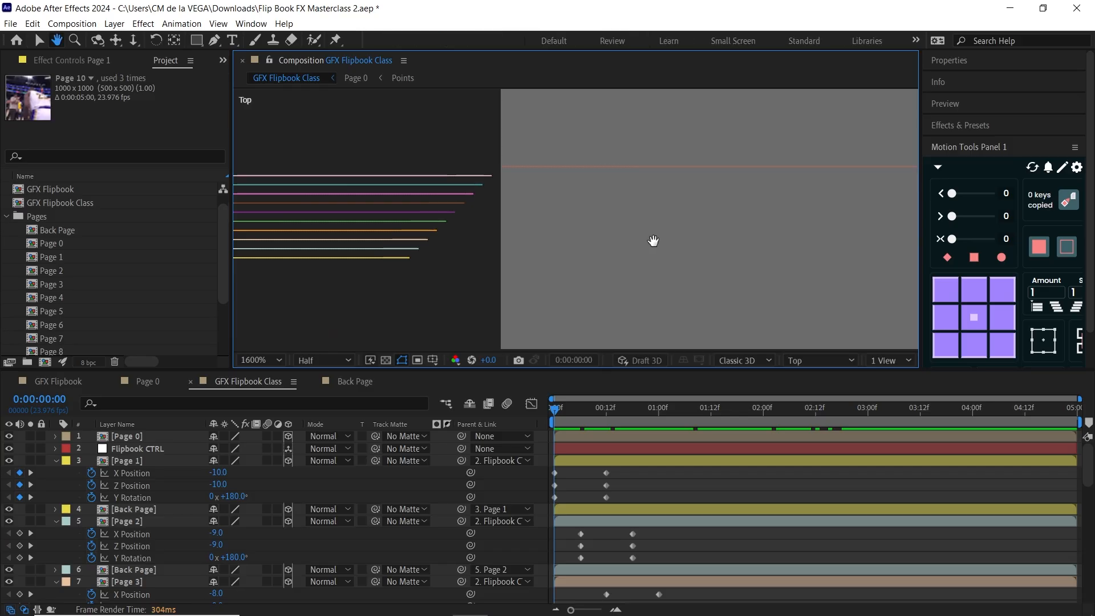
{"action": "key", "text": "v"}
{"action": "left_click", "coordinate": [567, 409]}
{"action": "left_click_drag", "start_coordinate": [598, 414], "coordinate": [867, 406]}
- Apply Easy Ease to all X Position, Z Position and Y Rotation keyframes of Pages 1 to 10
{"action": "key", "text": "grave"}
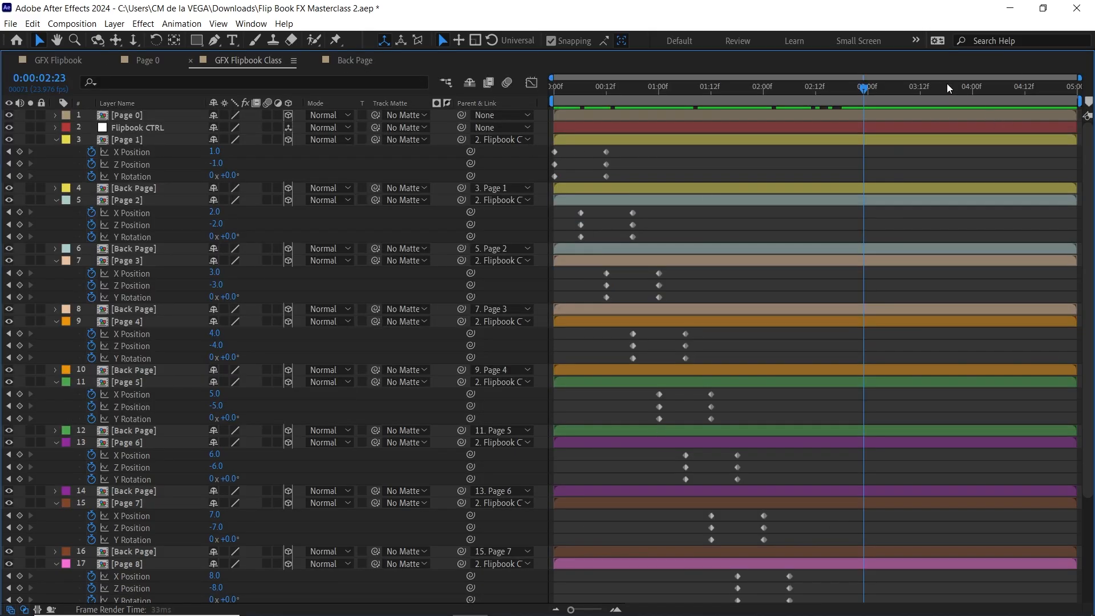
{"action": "left_click_drag", "start_coordinate": [1019, 161], "coordinate": [517, 603]}
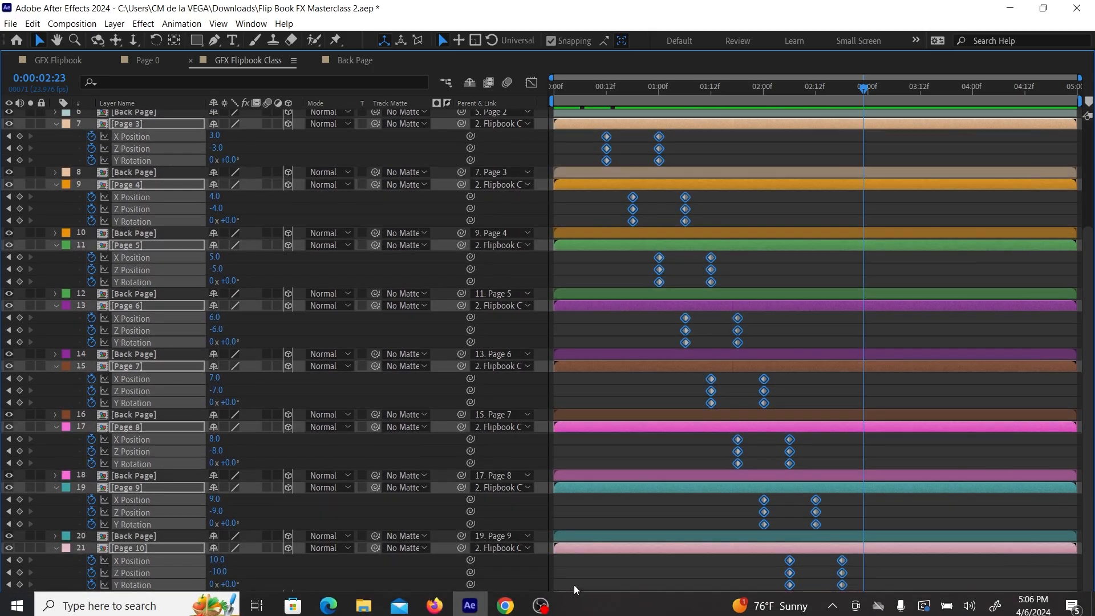
{"action": "key", "text": "F9"}
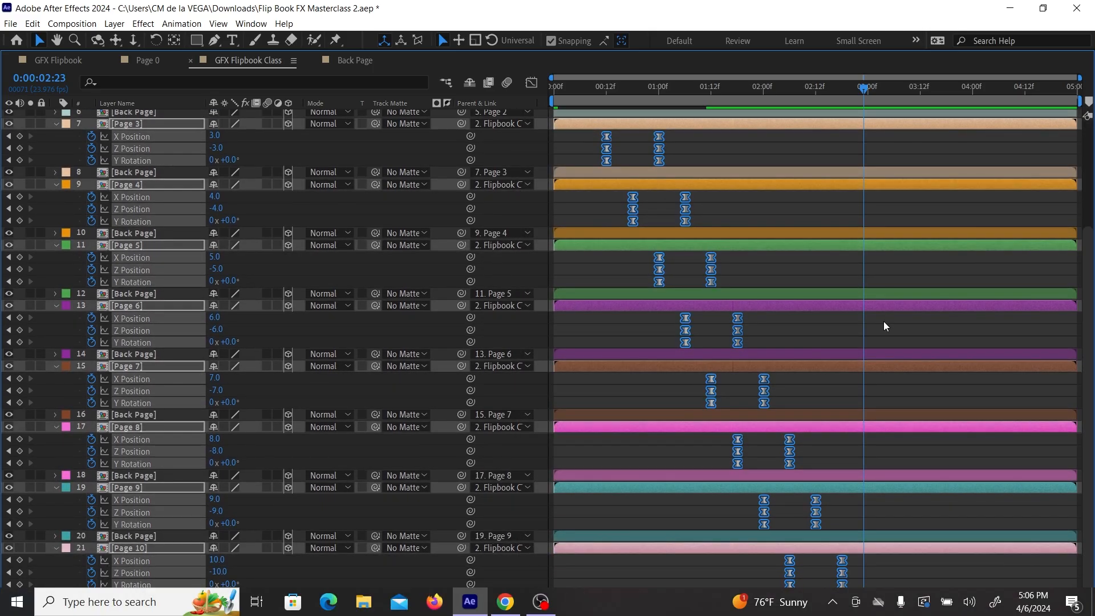
{"action": "left_click_drag", "start_coordinate": [1084, 263], "coordinate": [1076, 101]}
{"action": "key", "text": "grave"}
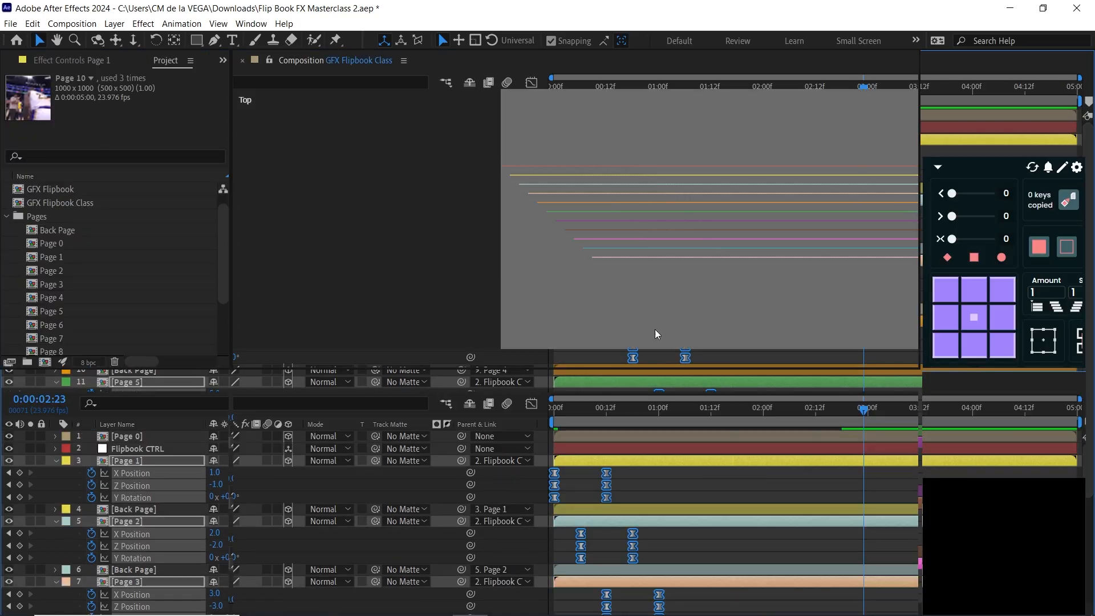
- Return to 0:00:00:00 and switch the composition's 3D view from Top to Active Camera (Default)
{"action": "key", "text": "Home"}
{"action": "left_click", "coordinate": [816, 361]}
{"action": "left_click", "coordinate": [832, 440]}
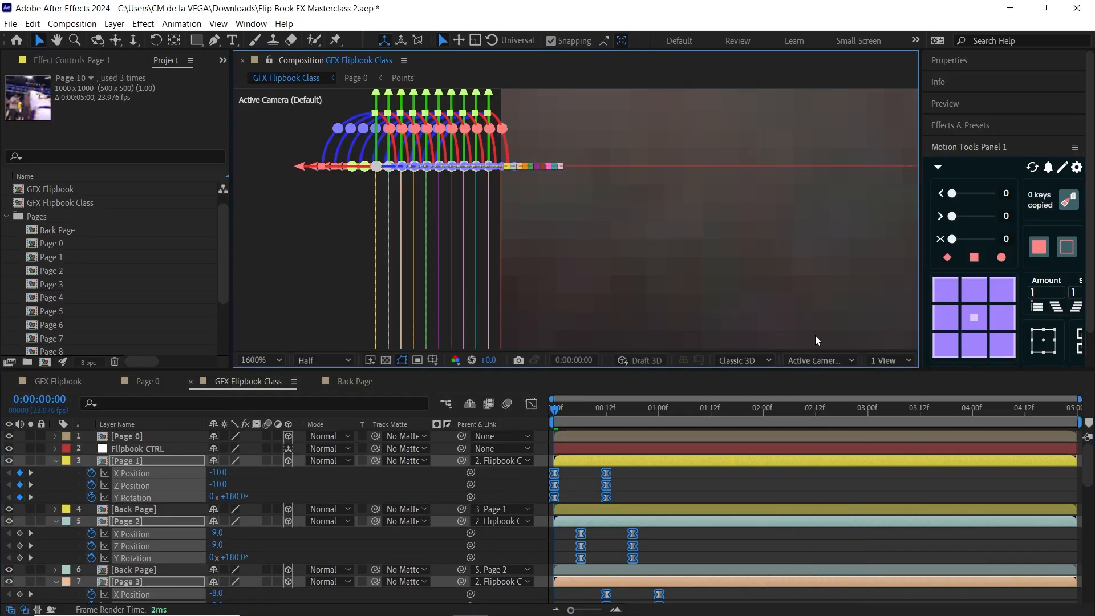
- Frame the whole flipbook in the composition view and preview the page-flip animation
{"action": "key", "text": "comma"}
{"action": "key", "text": "comma"}
{"action": "key", "text": "comma"}
{"action": "key", "text": "comma"}
{"action": "key", "text": "comma"}
{"action": "key", "text": "comma"}
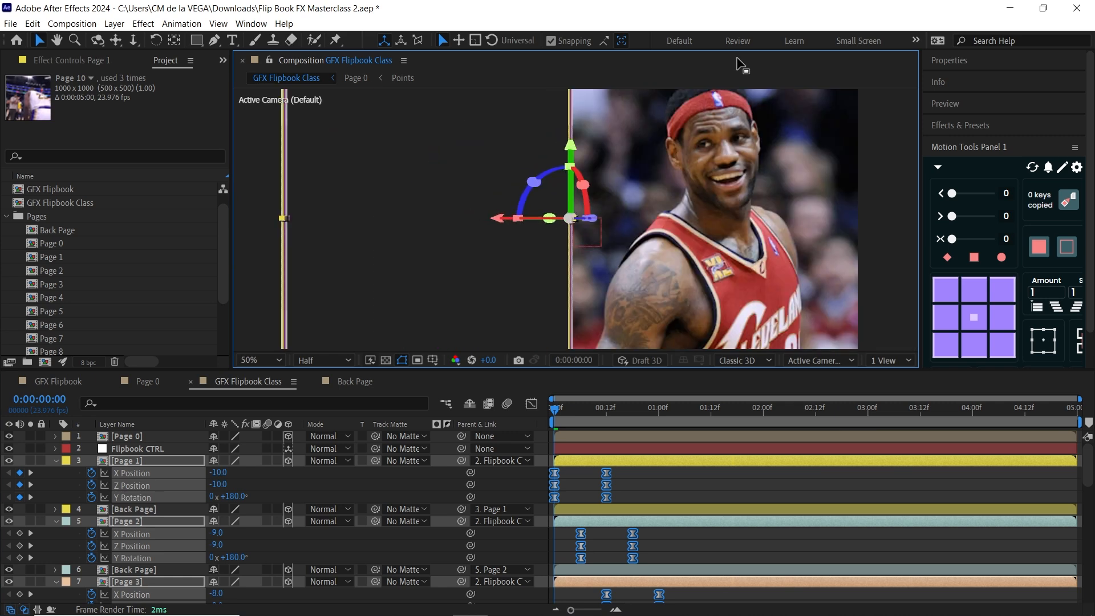
{"action": "key", "text": "period"}
{"action": "key", "text": "space"}
{"action": "left_click_drag", "start_coordinate": [630, 259], "coordinate": [505, 262]}
{"action": "key", "text": "3"}
{"action": "left_click_drag", "start_coordinate": [587, 248], "coordinate": [583, 385]}
{"action": "key", "text": "space"}
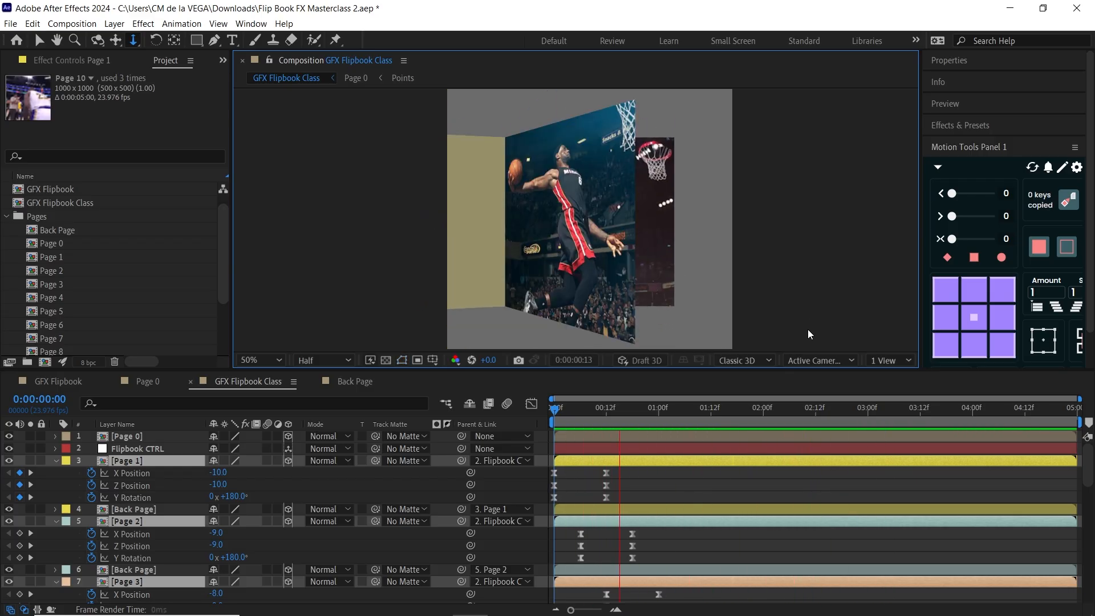
{"action": "key", "text": "space"}
- Orbit the view around the flipbook and preview the page-flip animation from several angles
{"action": "key", "text": "c"}
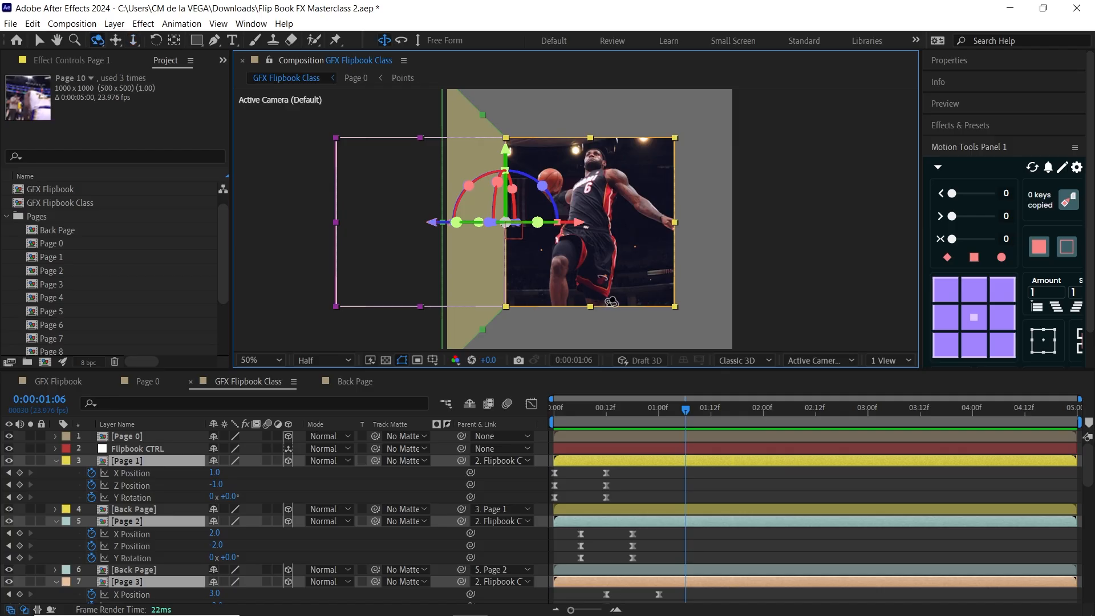
{"action": "left_click_drag", "start_coordinate": [615, 291], "coordinate": [590, 409]}
{"action": "left_click", "coordinate": [552, 409]}
{"action": "key", "text": "space"}
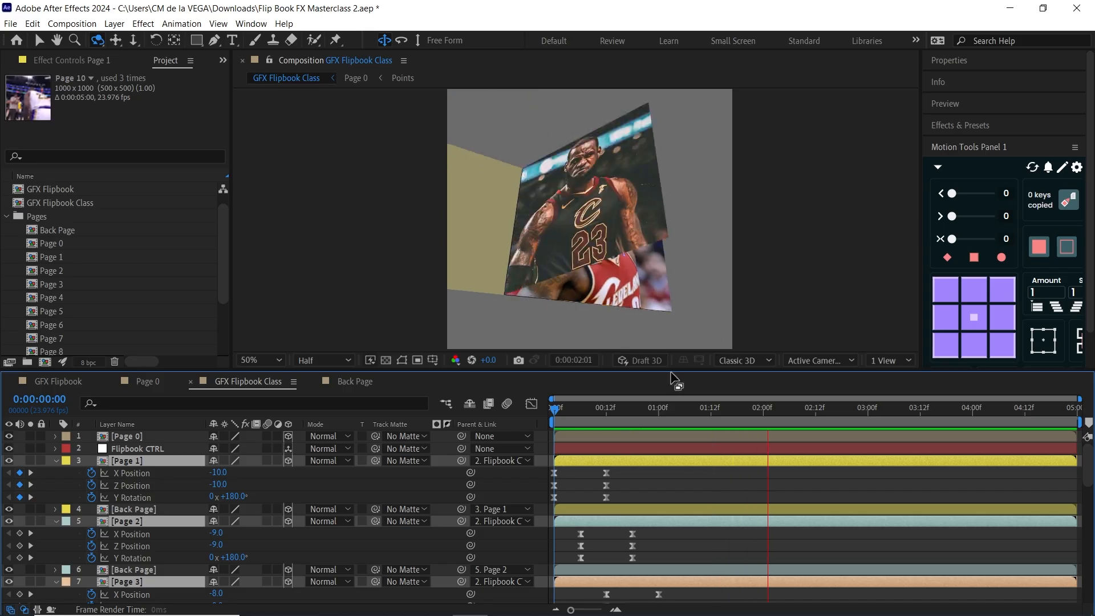
{"action": "key", "text": "space"}
{"action": "key", "text": "space"}
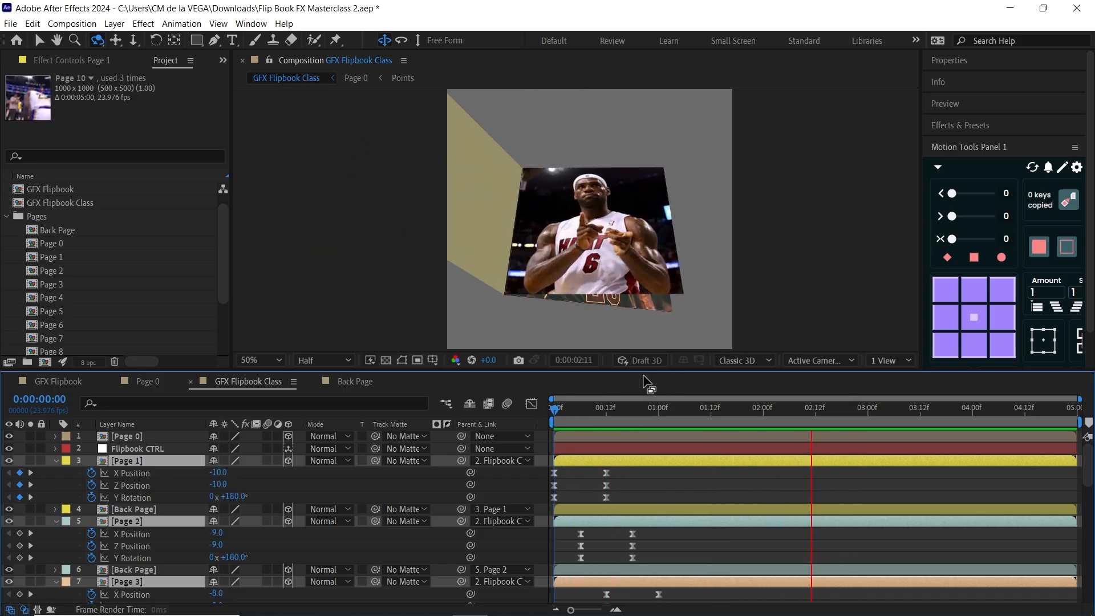
{"action": "key", "text": "space"}
{"action": "left_click_drag", "start_coordinate": [663, 266], "coordinate": [630, 320]}
{"action": "left_click", "coordinate": [566, 410]}
{"action": "key", "text": "space"}
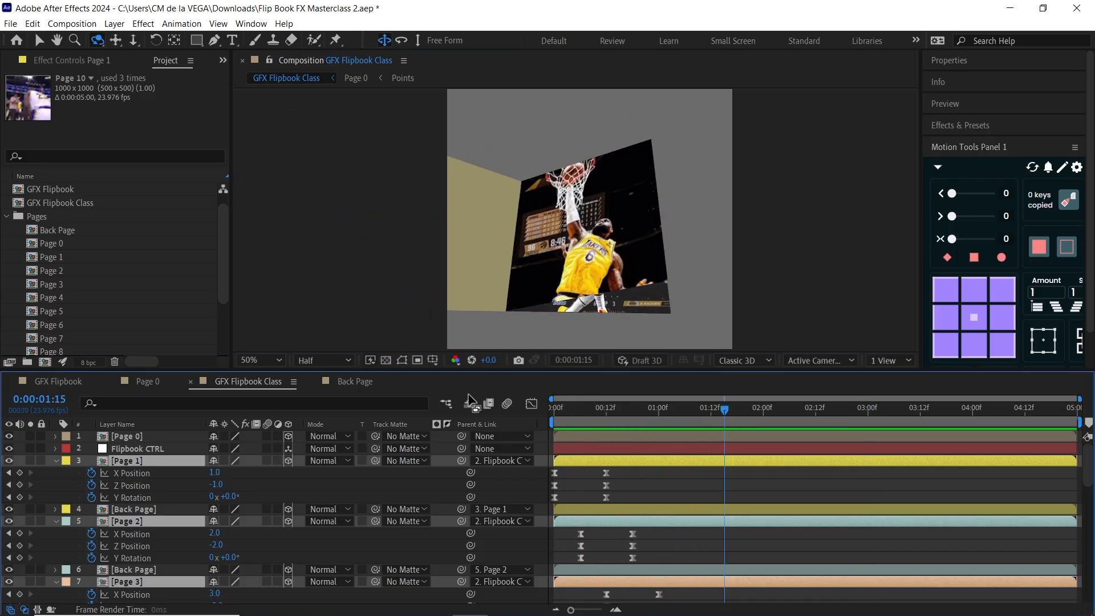
{"action": "key", "text": "space"}
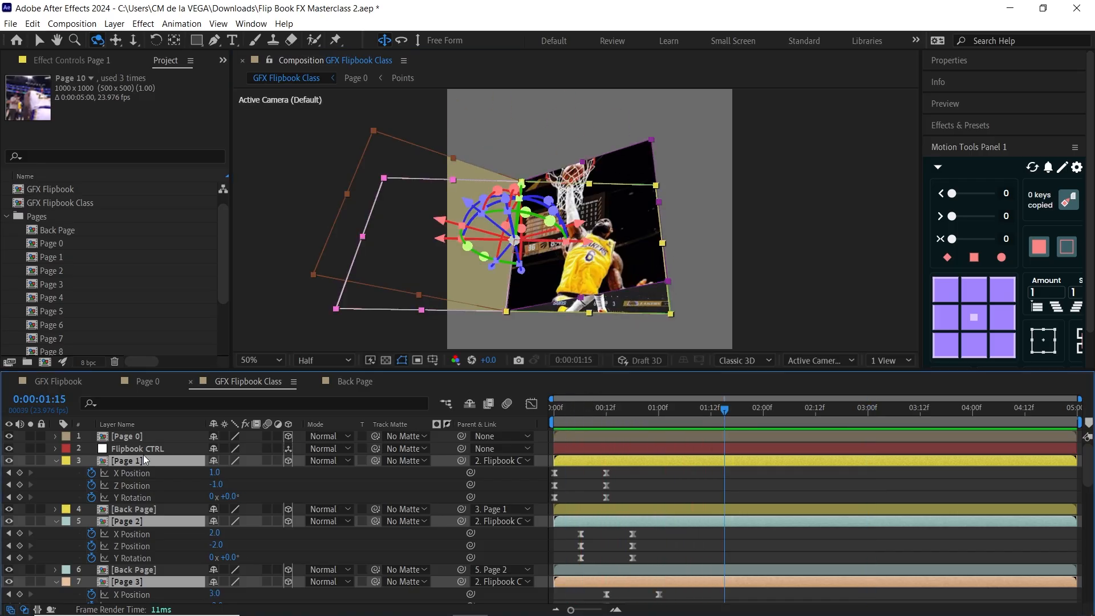
- Enable motion blur on the selected page layers and for the composition, and preview the blurred page flips
{"action": "left_click", "coordinate": [266, 460]}
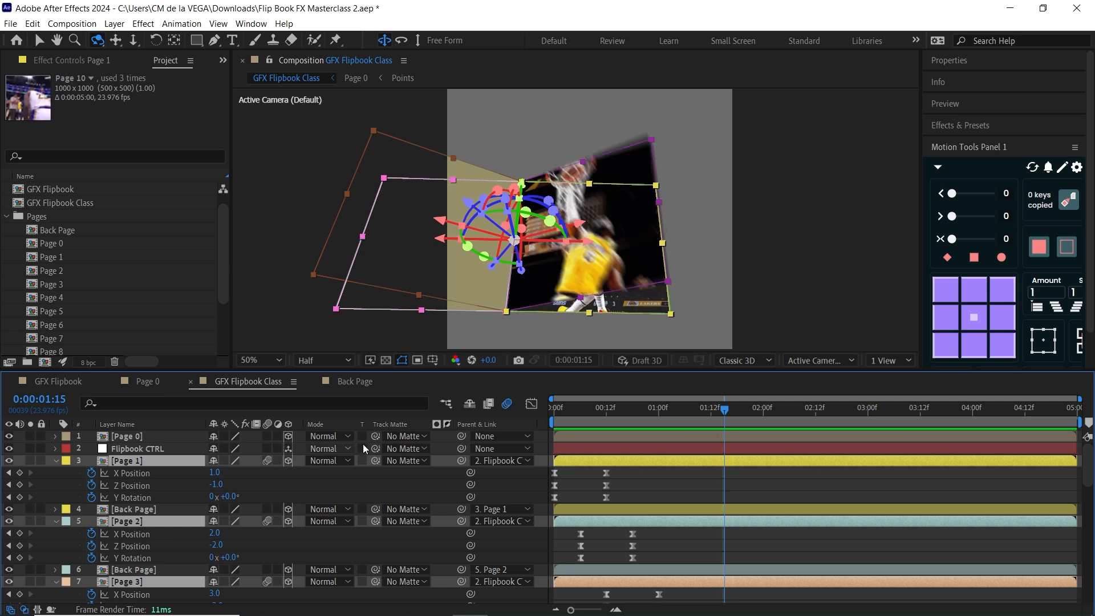
{"action": "left_click", "coordinate": [583, 412]}
{"action": "key", "text": "space"}
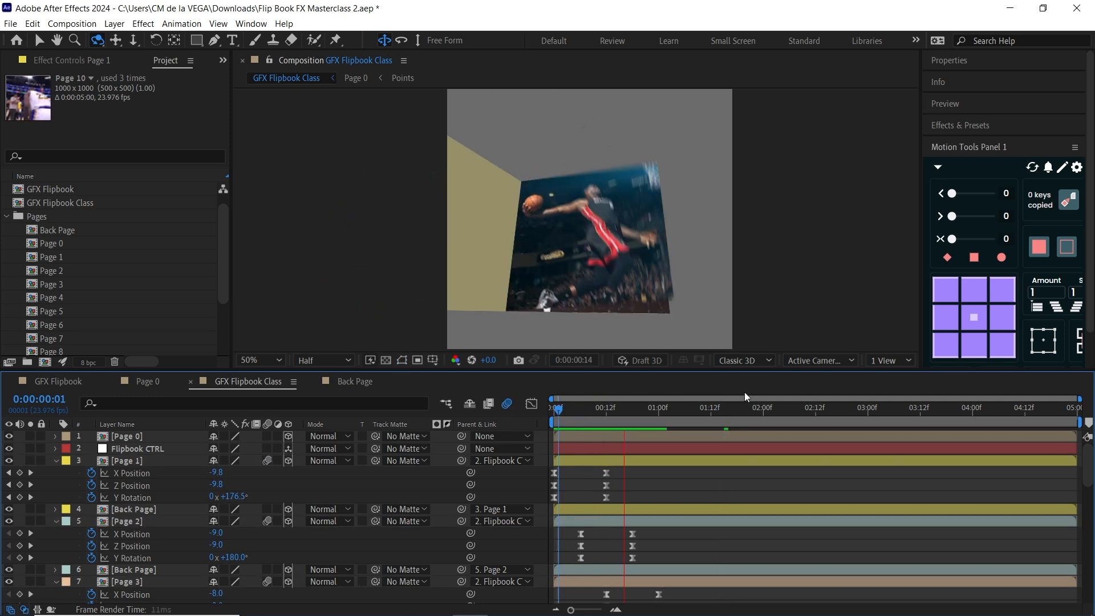
{"action": "key", "text": "space"}
{"action": "left_click_drag", "start_coordinate": [647, 256], "coordinate": [669, 319]}
- Disable the composition-wide motion blur and return the playhead to the first frame
{"action": "left_click", "coordinate": [508, 407]}
{"action": "left_click_drag", "start_coordinate": [577, 409], "coordinate": [557, 409]}
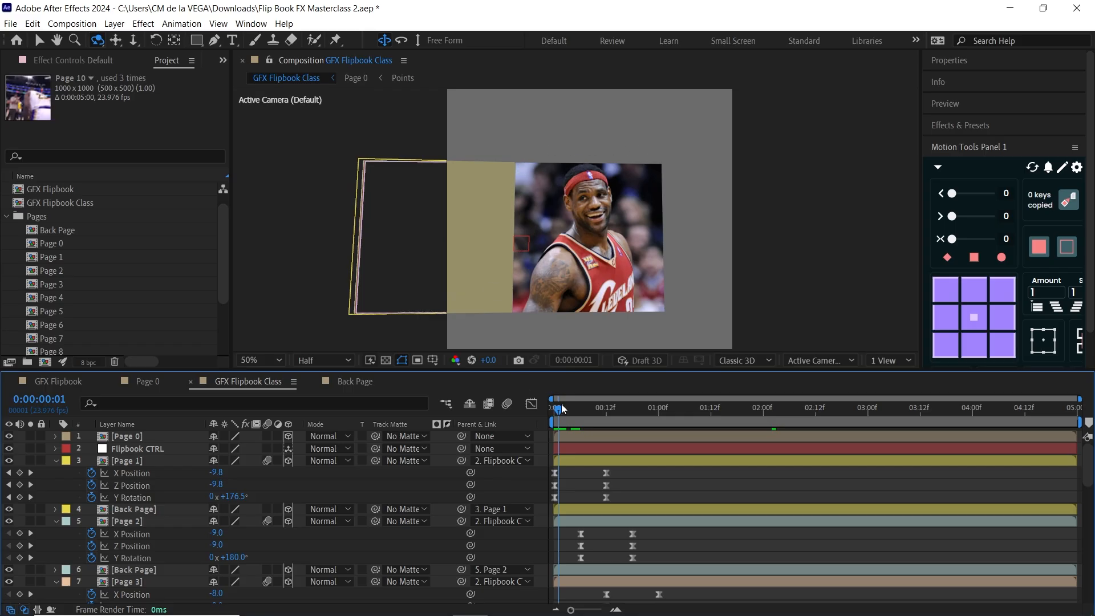
{"action": "left_click", "coordinate": [556, 417]}
- Apply the Bezier Warp distort effect to the Page 1 layer
{"action": "left_click", "coordinate": [137, 460]}
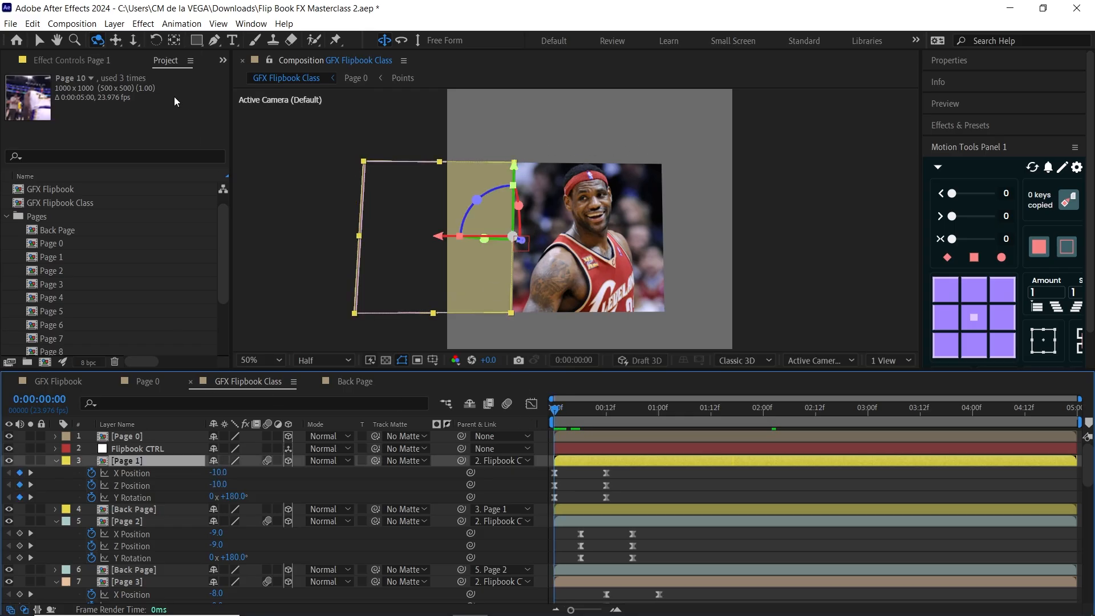
{"action": "left_click", "coordinate": [144, 26]}
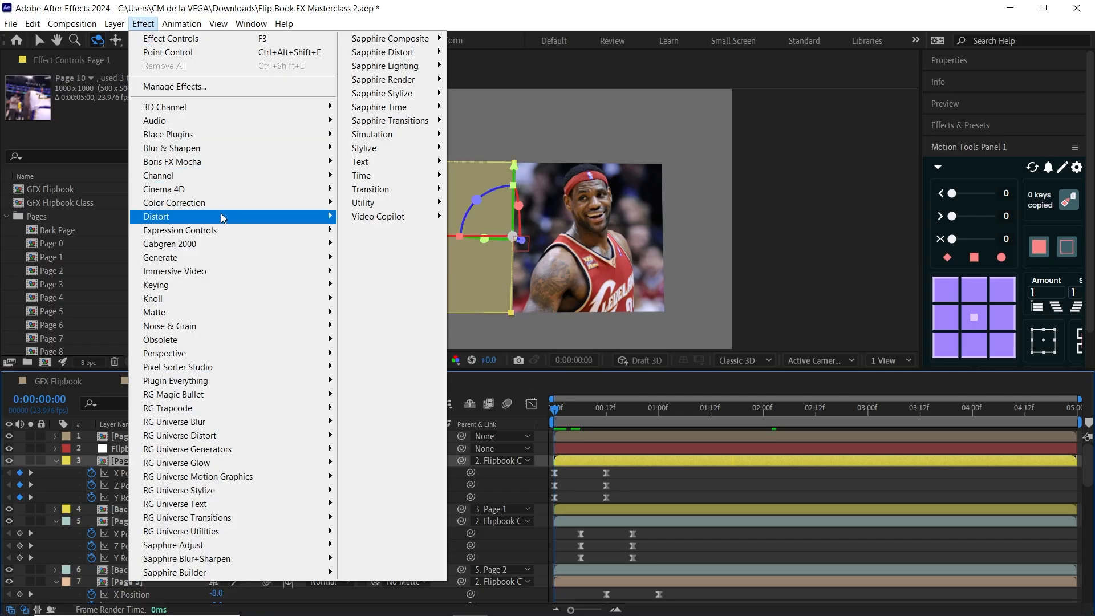
{"action": "mouse_move", "coordinate": [272, 215]}
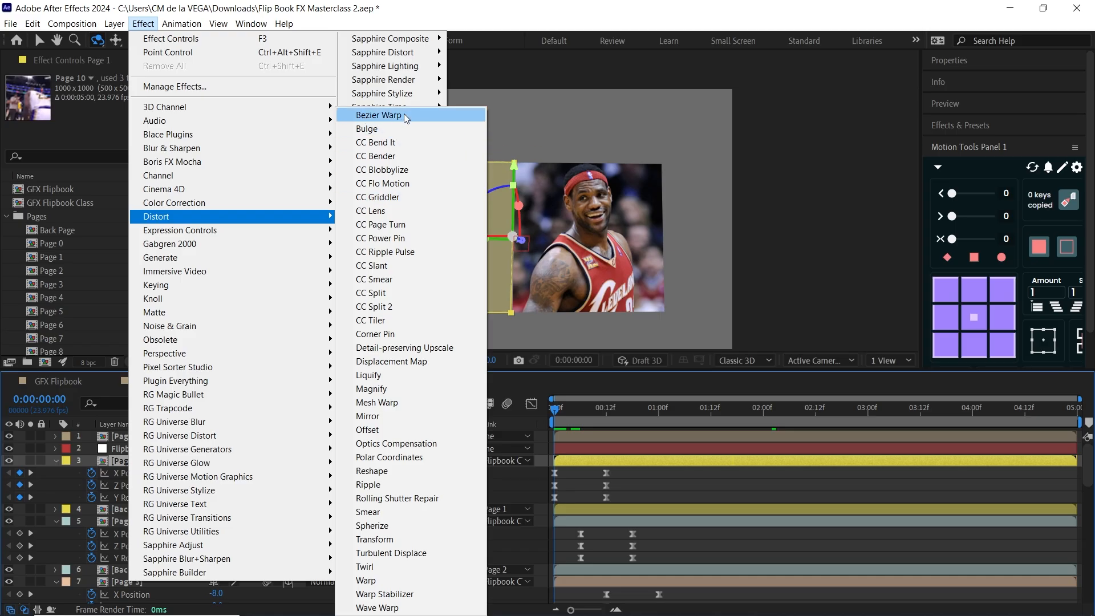
{"action": "left_click", "coordinate": [378, 114]}
{"action": "key", "text": "v"}
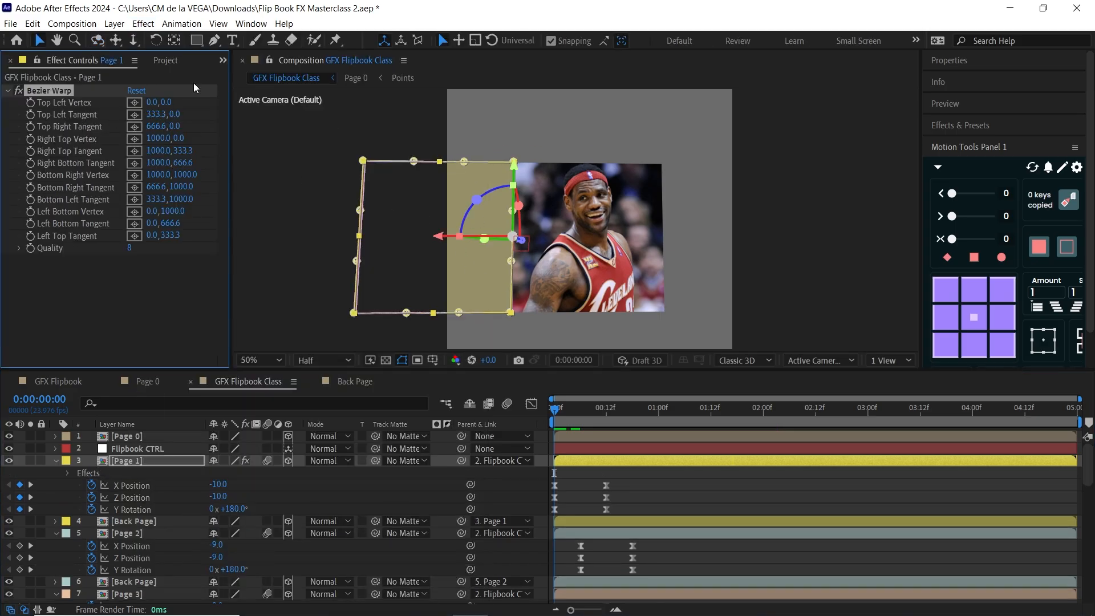
- Set the Bezier Warp X values on Page 1 to 330 for Top Left Tangent and 660 for Top Right Tangent
{"action": "left_click", "coordinate": [157, 114]}
{"action": "type", "text": "330"}
{"action": "key", "text": "Tab"}
{"action": "key", "text": "Tab"}
{"action": "type", "text": "660"}
{"action": "key", "text": "Return"}
- Set the Bezier Warp X values on Page 1 to 660 for Bottom Right Tangent and 330 for Bottom Left Tangent
{"action": "left_click", "coordinate": [156, 187]}
{"action": "type", "text": "660"}
{"action": "key", "text": "Tab"}
{"action": "key", "text": "Tab"}
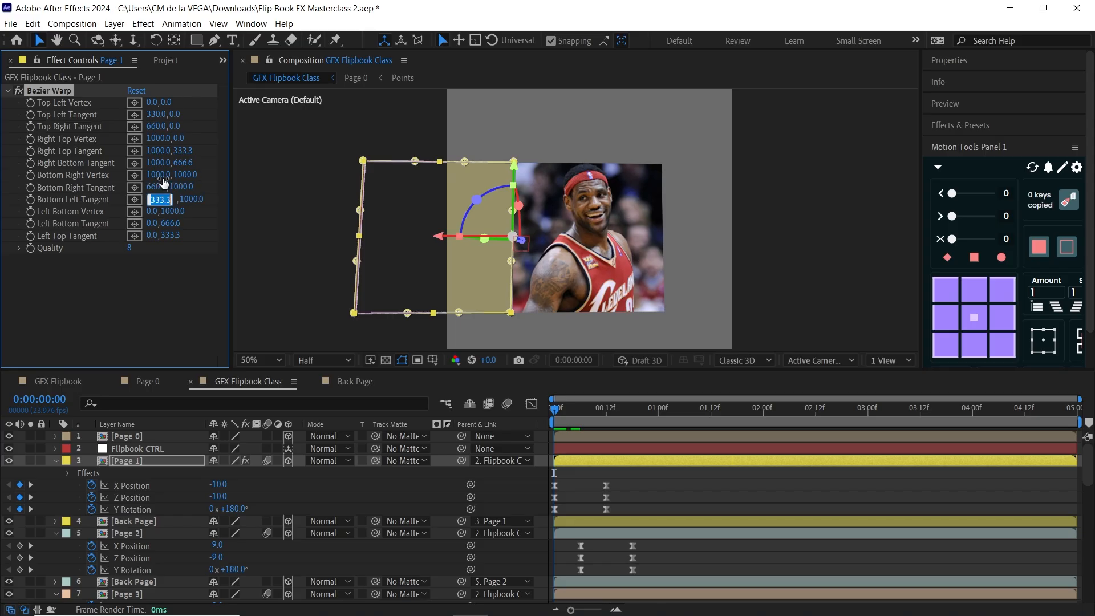
{"action": "type", "text": "330"}
{"action": "key", "text": "Return"}
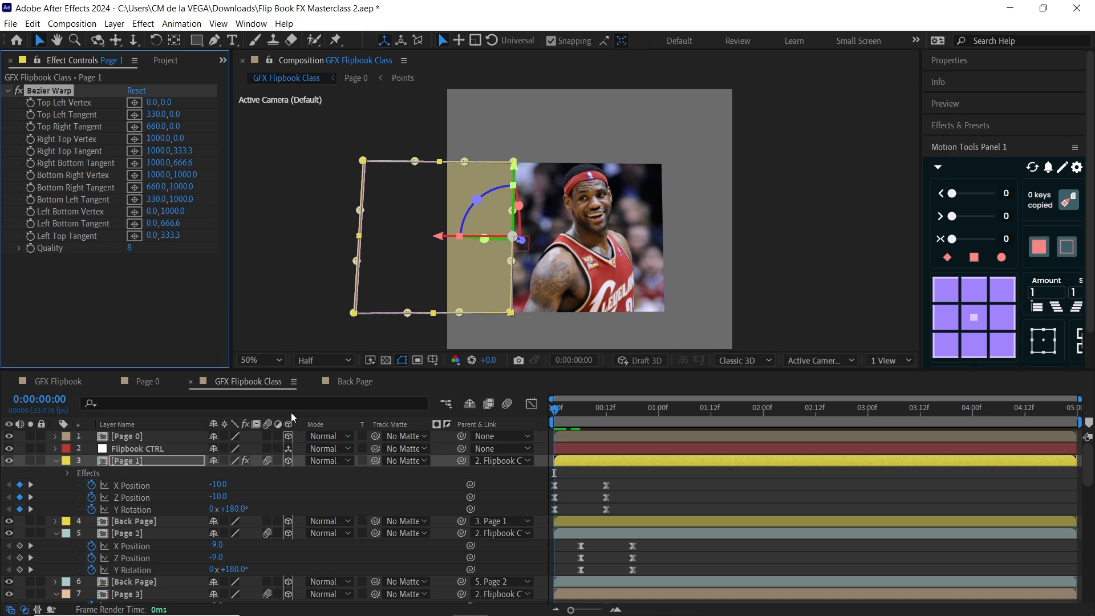
- At frame 12, bend Page 1's upper edge by setting the Top Left Tangent Y to -100 and Top Right Tangent Y to -90
{"action": "mouse_move", "coordinate": [611, 422]}
{"action": "left_mouse_down"}
{"action": "mouse_move", "coordinate": [594, 416]}
{"action": "mouse_move", "coordinate": [606, 416]}
{"action": "left_mouse_up"}
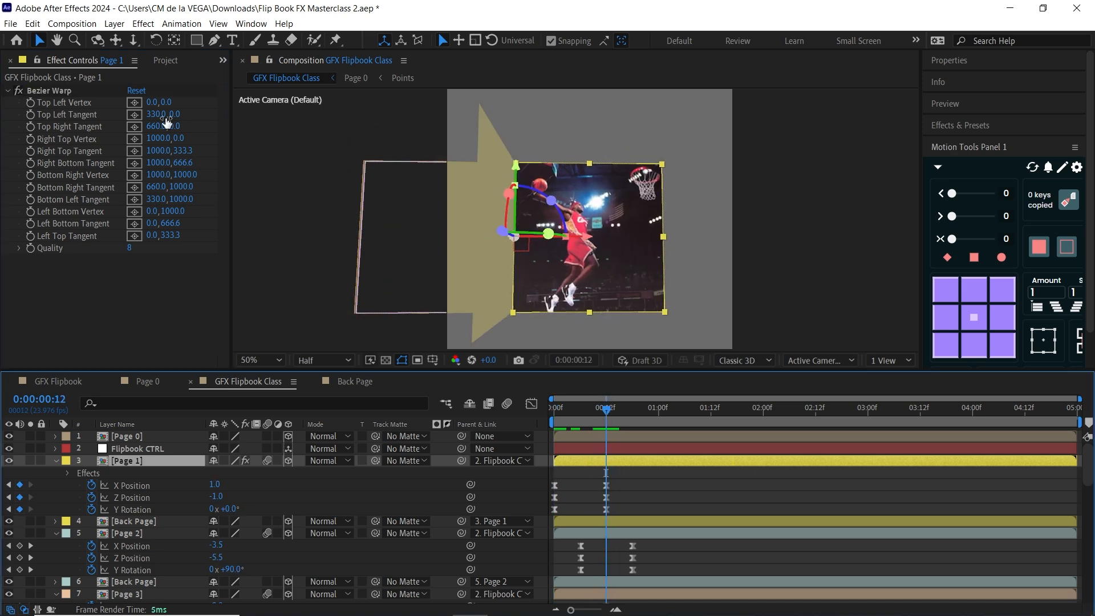
{"action": "left_click", "coordinate": [111, 113]}
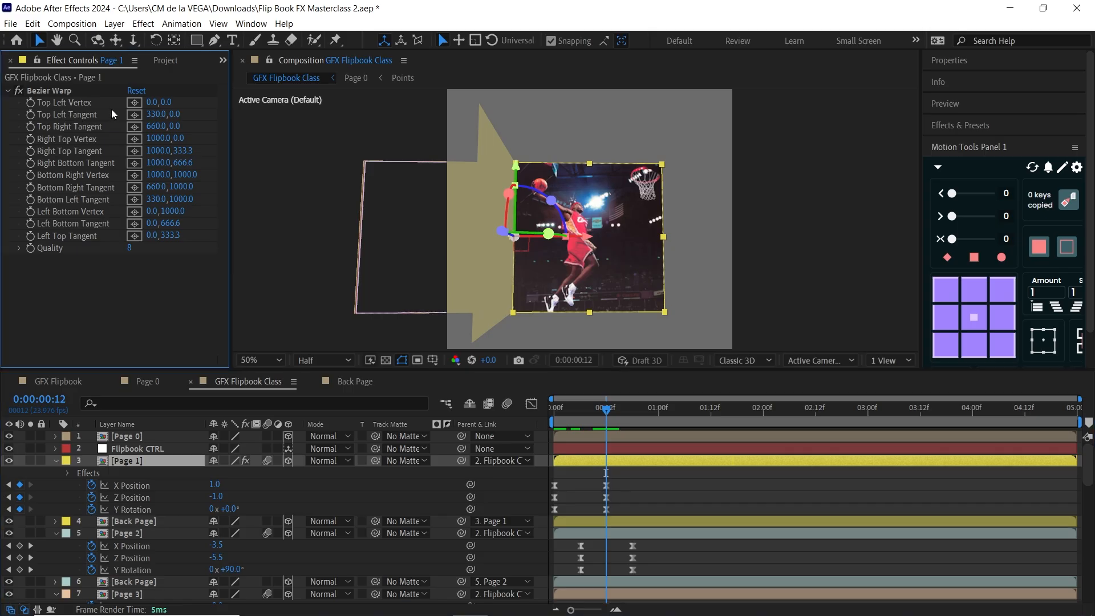
{"action": "left_click_drag", "start_coordinate": [173, 116], "coordinate": [337, 114]}
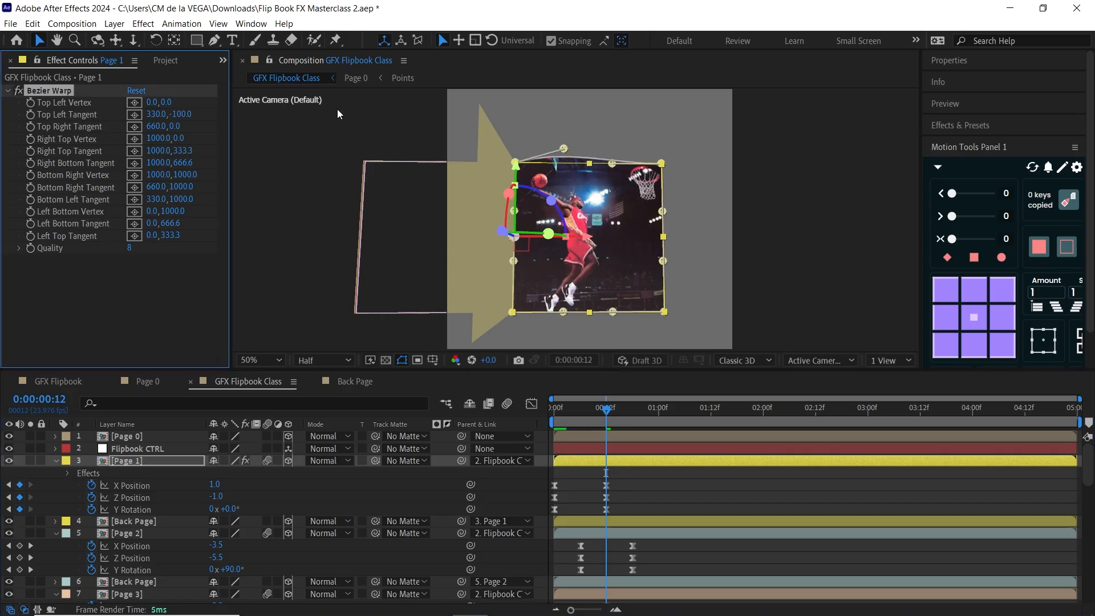
{"action": "left_click_drag", "start_coordinate": [175, 126], "coordinate": [173, 123]}
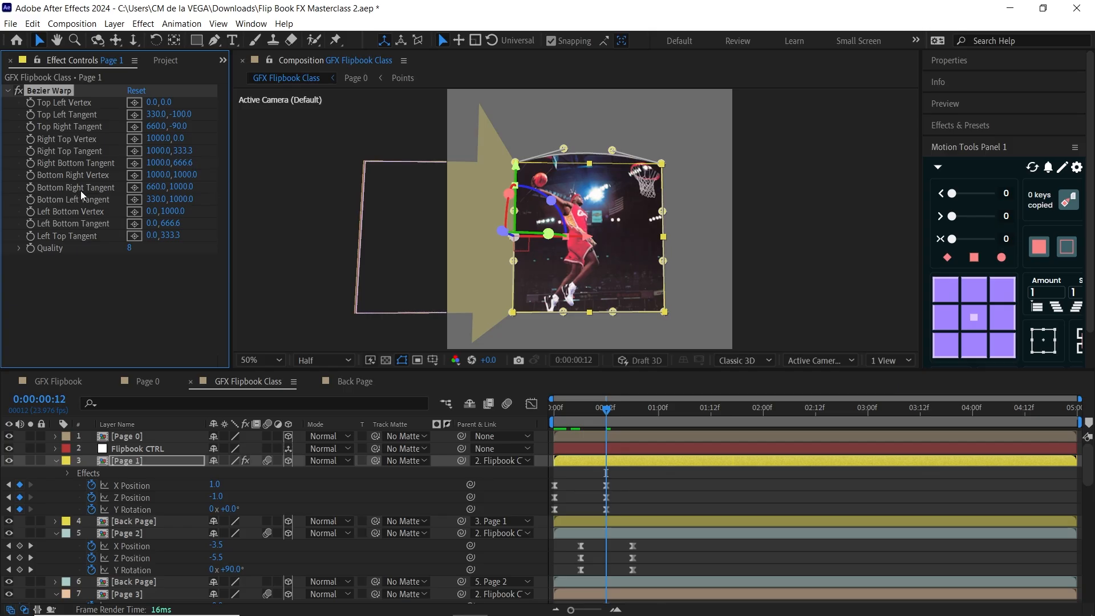
- Bend Page 1's lower edge with Bottom Right Tangent Y 1040 and Bottom Left Tangent Y 1070, and check the flip at frame 9
{"action": "left_click_drag", "start_coordinate": [188, 186], "coordinate": [189, 185]}
{"action": "left_click", "coordinate": [188, 186]}
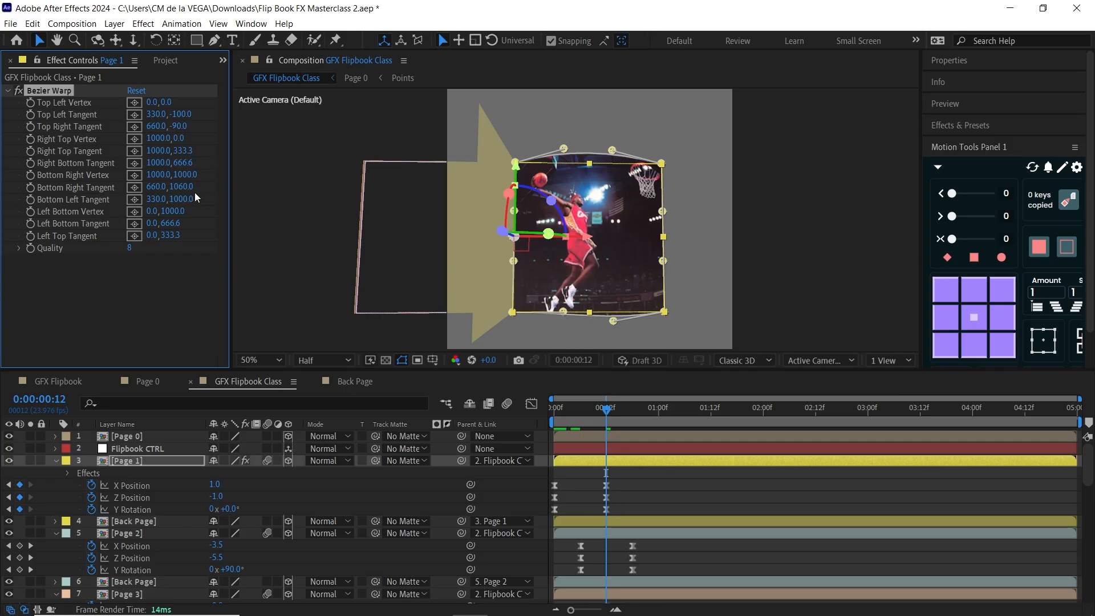
{"action": "type", "text": "1040"}
{"action": "key", "text": "Return"}
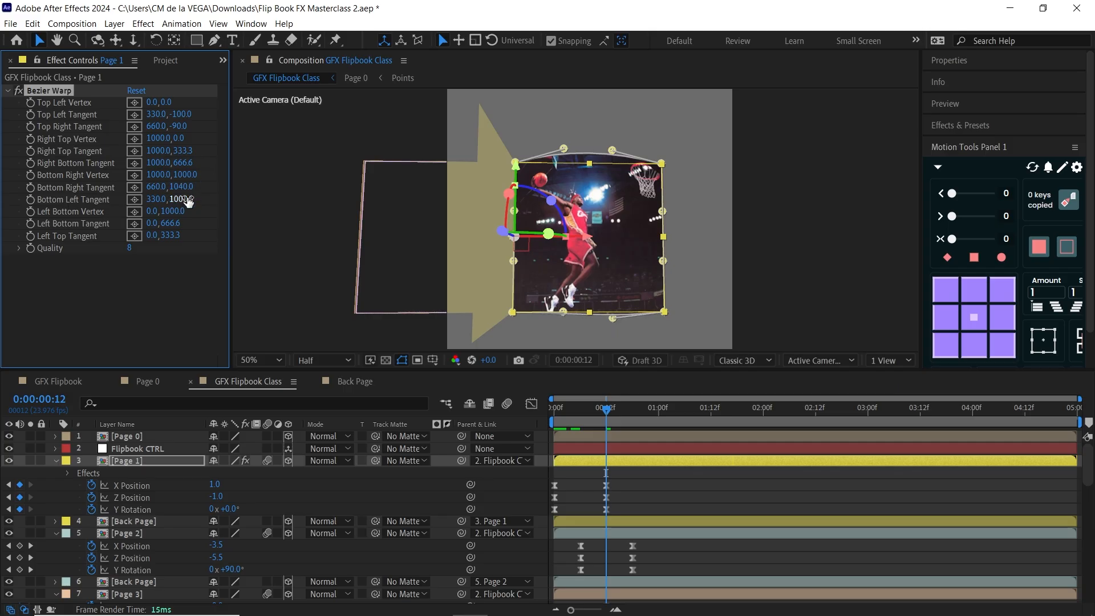
{"action": "left_click_drag", "start_coordinate": [184, 198], "coordinate": [199, 197]}
{"action": "left_click", "coordinate": [193, 198]}
{"action": "type", "text": "1070"}
{"action": "key", "text": "Return"}
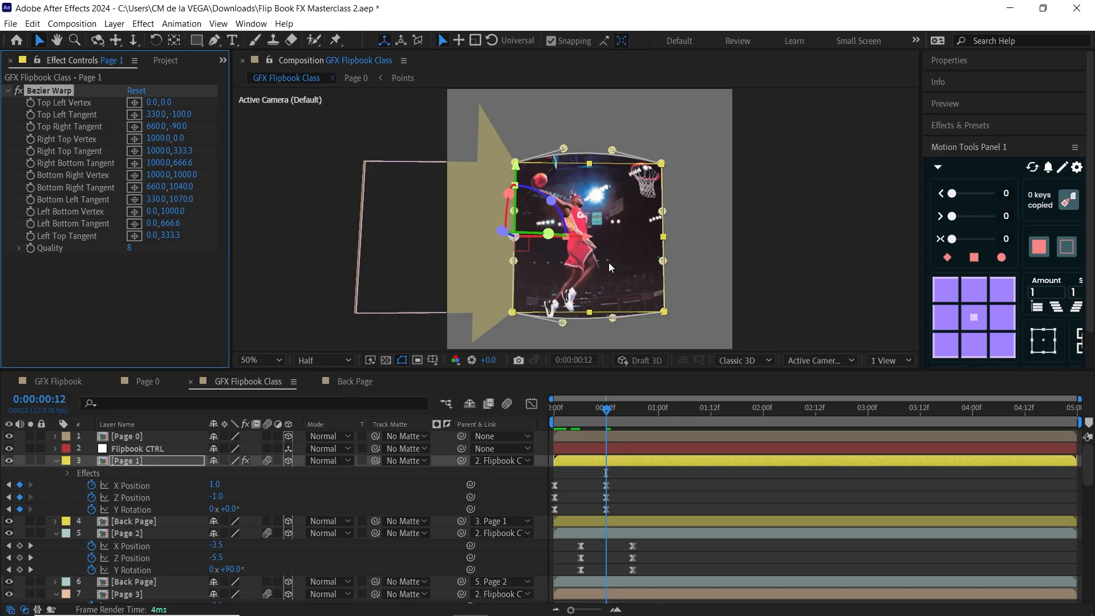
{"action": "mouse_move", "coordinate": [611, 421]}
{"action": "left_mouse_down"}
{"action": "mouse_move", "coordinate": [575, 421]}
{"action": "mouse_move", "coordinate": [593, 419]}
{"action": "left_mouse_up"}
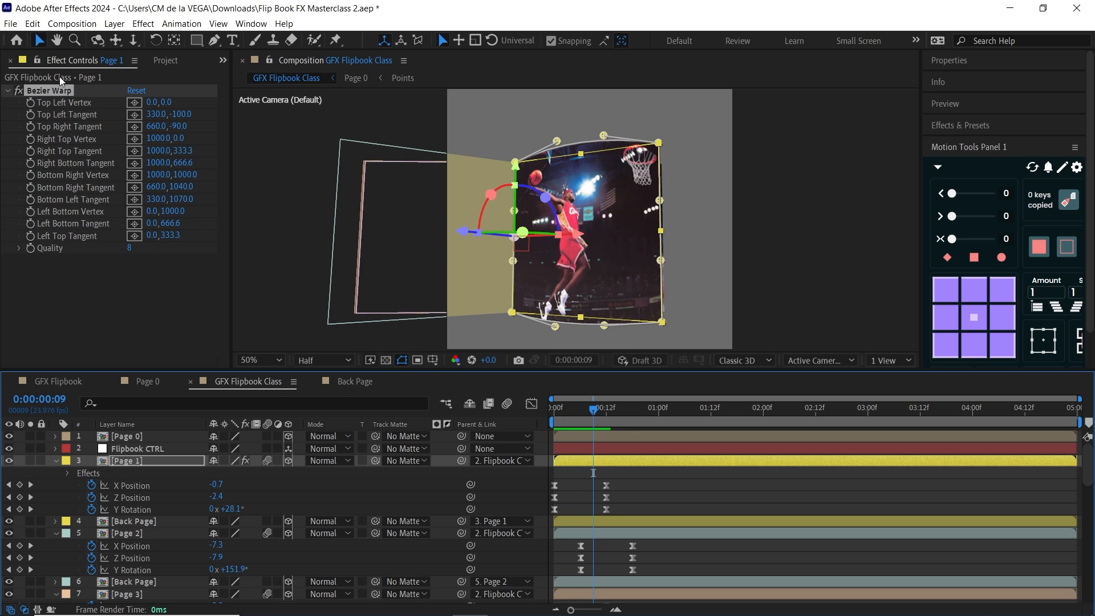
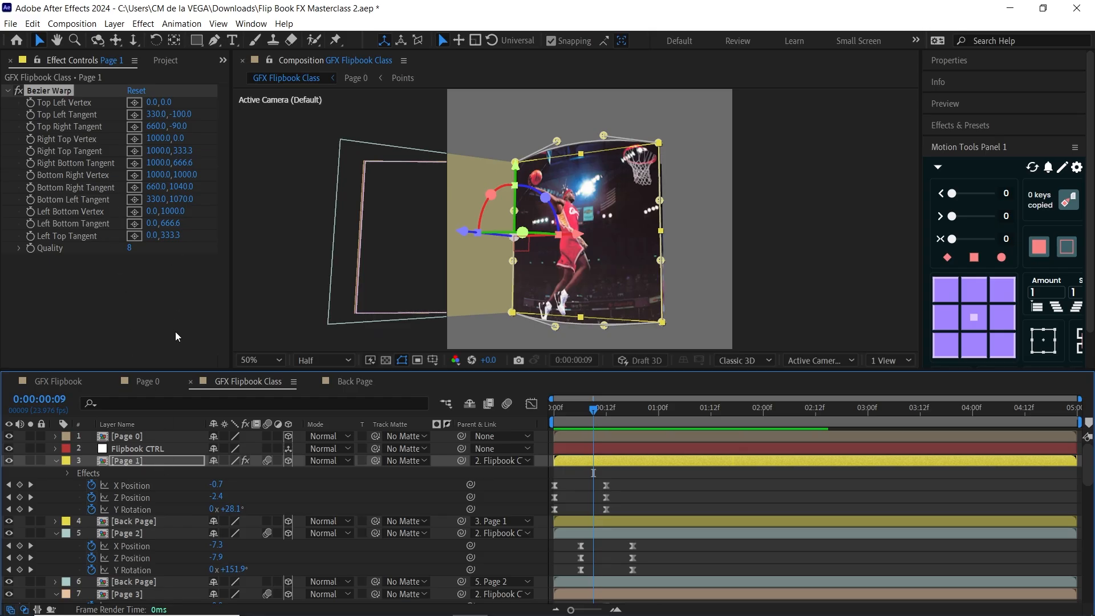
- Add a Point Control expression effect to the Flipbook CTRL layer and name it "Top Left Bend"
{"action": "left_click", "coordinate": [147, 450]}
{"action": "left_click", "coordinate": [142, 24]}
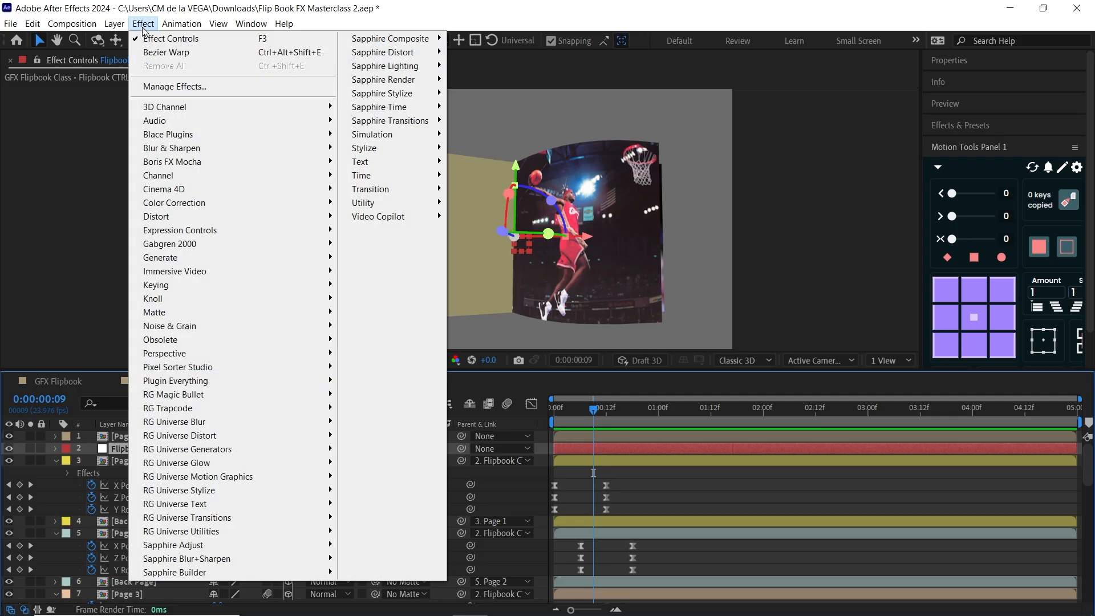
{"action": "mouse_move", "coordinate": [221, 231]}
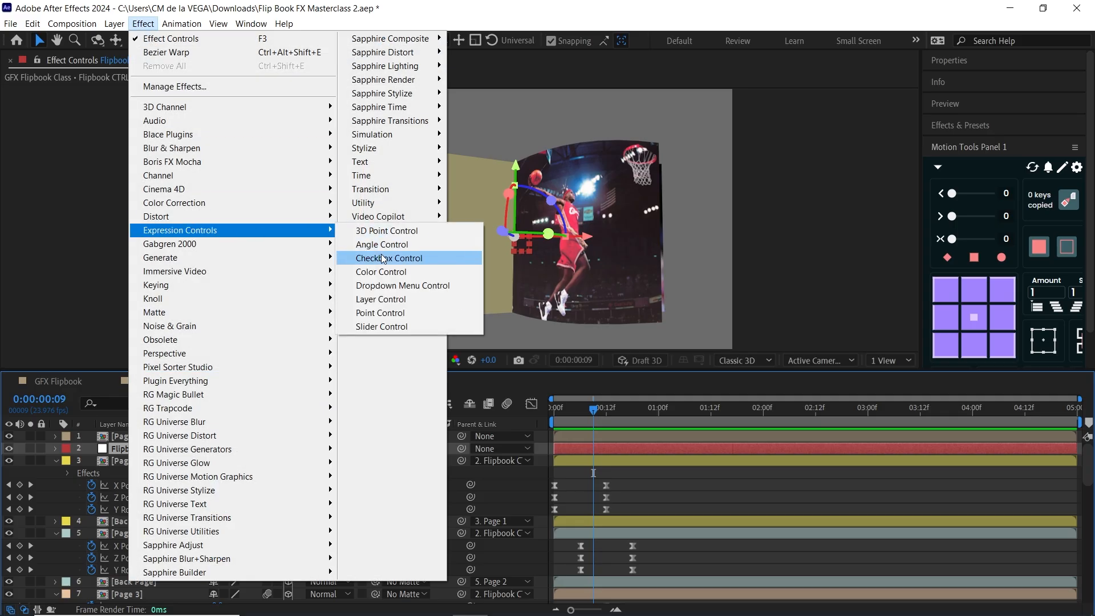
{"action": "left_click", "coordinate": [404, 313]}
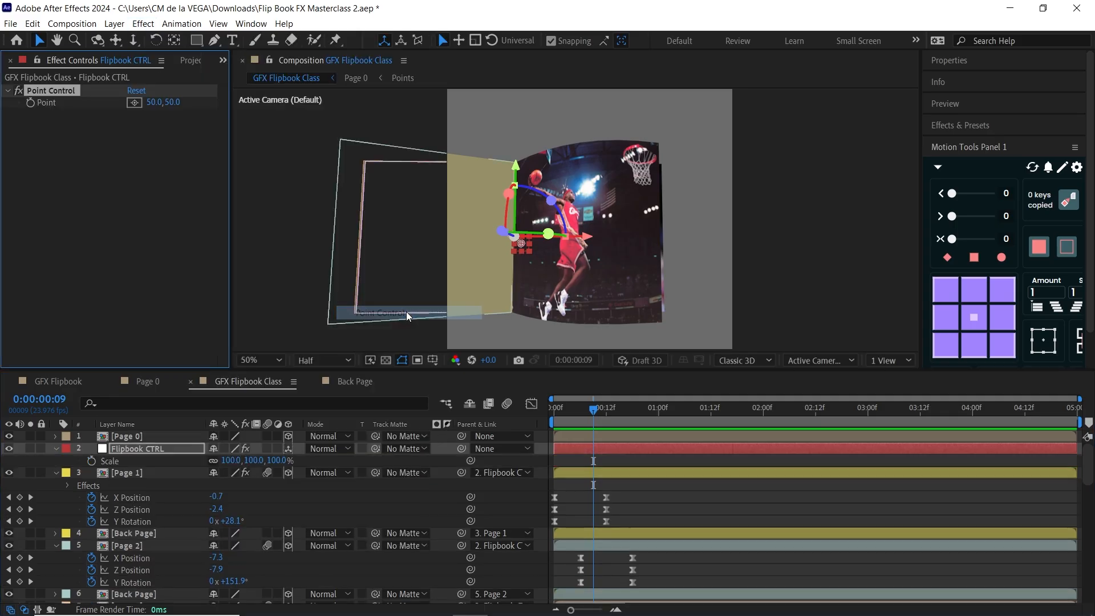
{"action": "key", "text": "Return"}
{"action": "type", "text": "Top Left Bend"}
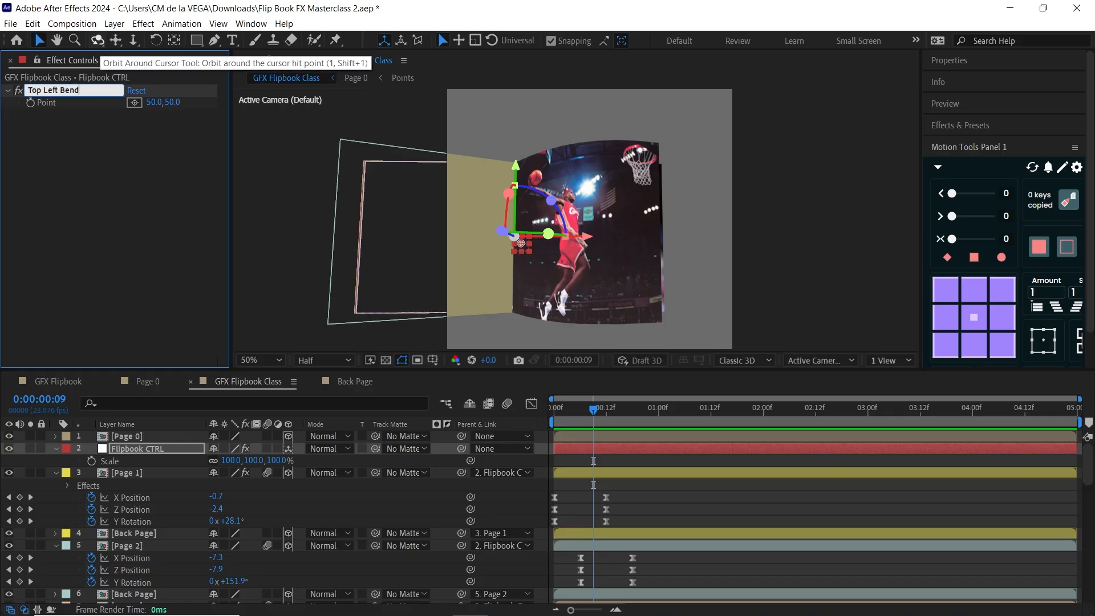
{"action": "key", "text": "Return"}
- Add a second Point Control to Flipbook CTRL and name it "Top Right Bend"
{"action": "left_click", "coordinate": [143, 23]}
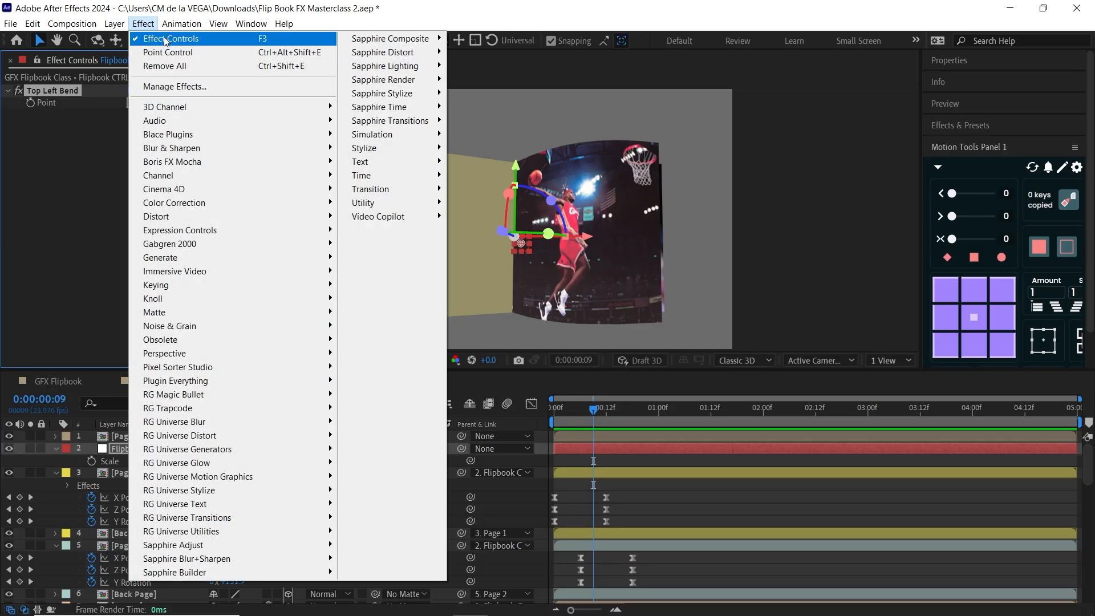
{"action": "left_click", "coordinate": [179, 55]}
{"action": "key", "text": "Return"}
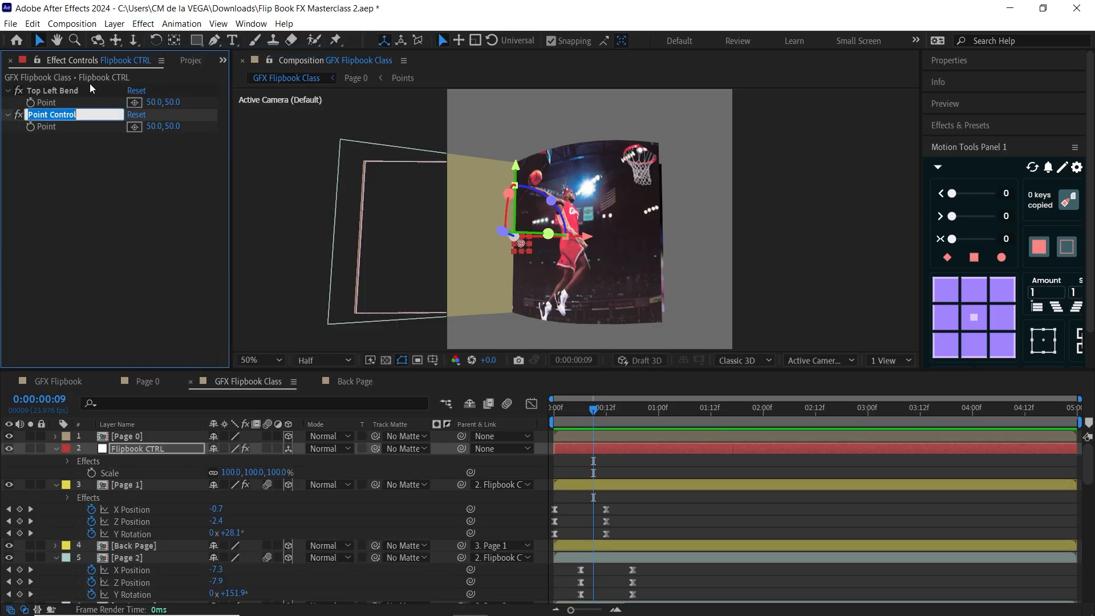
{"action": "type", "text": "Top Right Bend"}
{"action": "key", "text": "Return"}
- Add a third Point Control to Flipbook CTRL and name it "Bottom Right Bend"
{"action": "left_click", "coordinate": [143, 23]}
{"action": "left_click", "coordinate": [165, 52]}
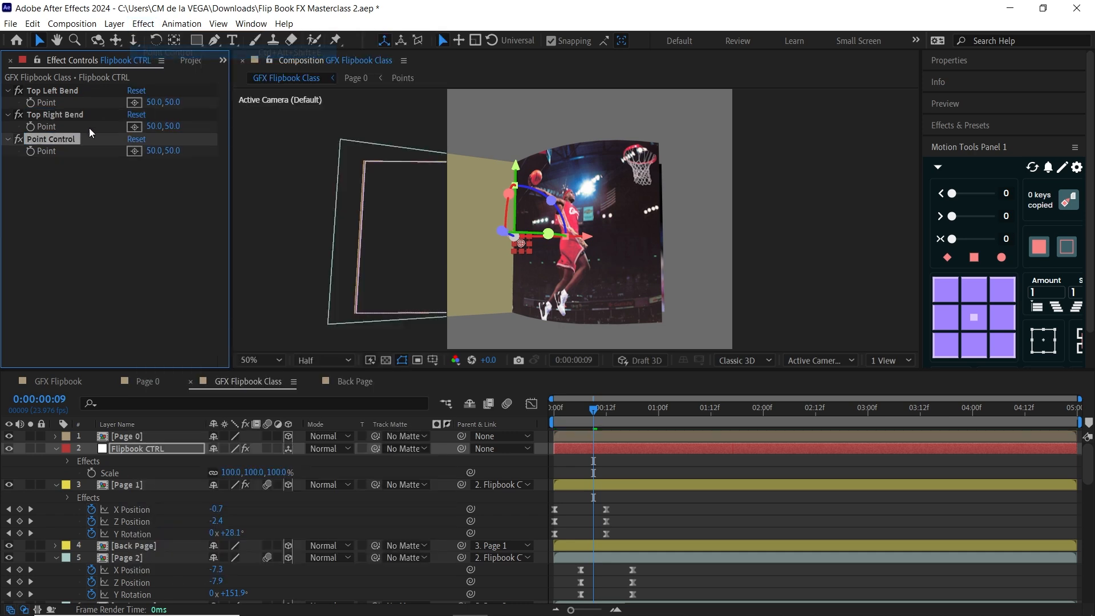
{"action": "key", "text": "Return"}
{"action": "type", "text": "Bo"}
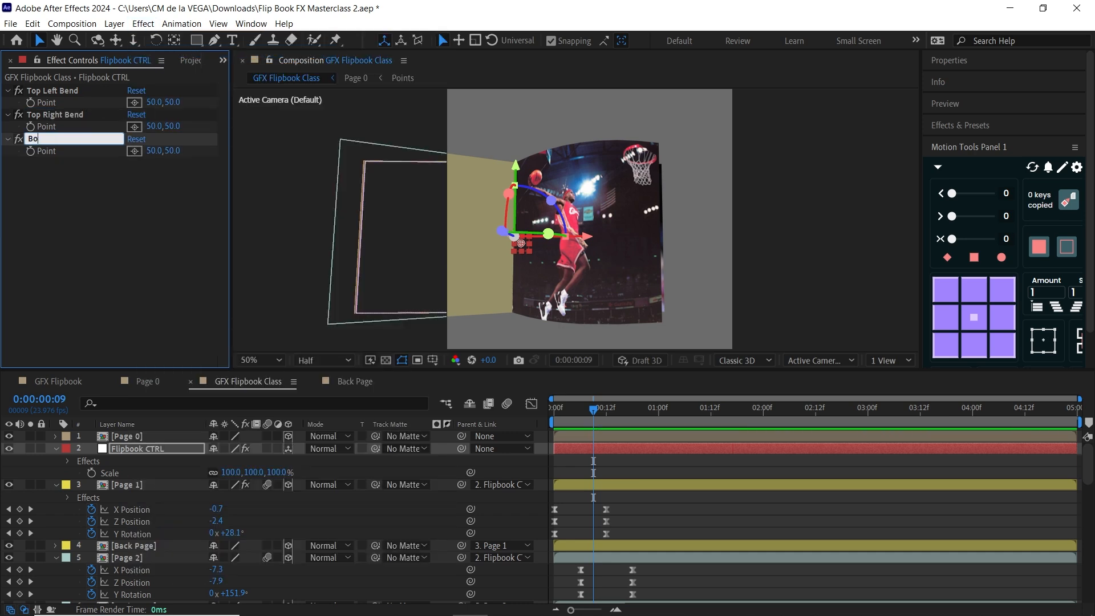
{"action": "type", "text": "ttom Right Bend"}
{"action": "key", "text": "Return"}
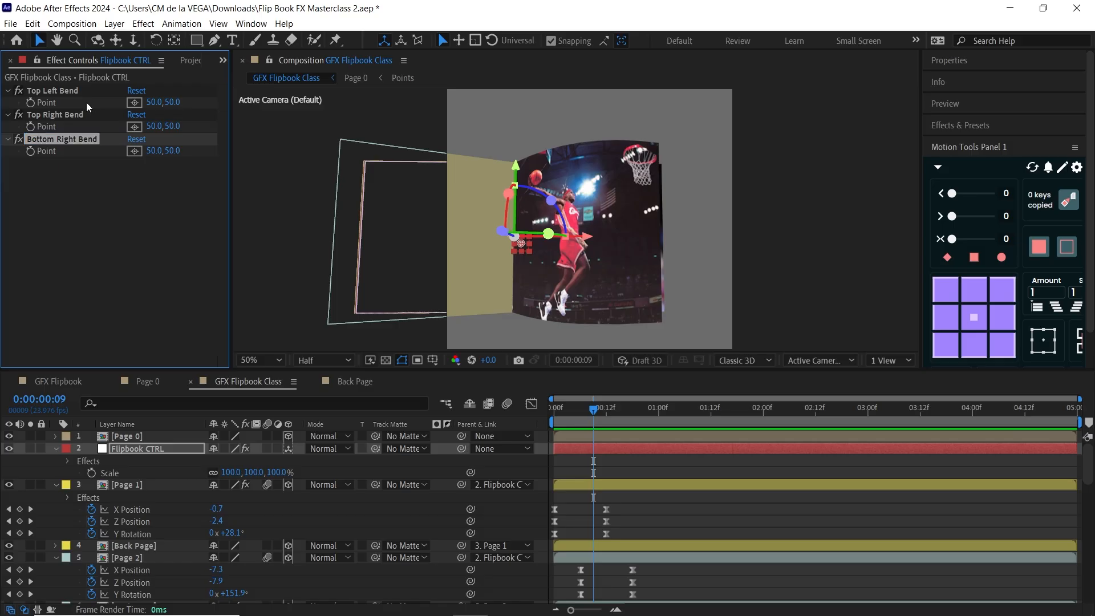
- Add a fourth Point Control to Flipbook CTRL and name it "Bottom Left Bend"
{"action": "left_click", "coordinate": [144, 24]}
{"action": "left_click", "coordinate": [169, 52]}
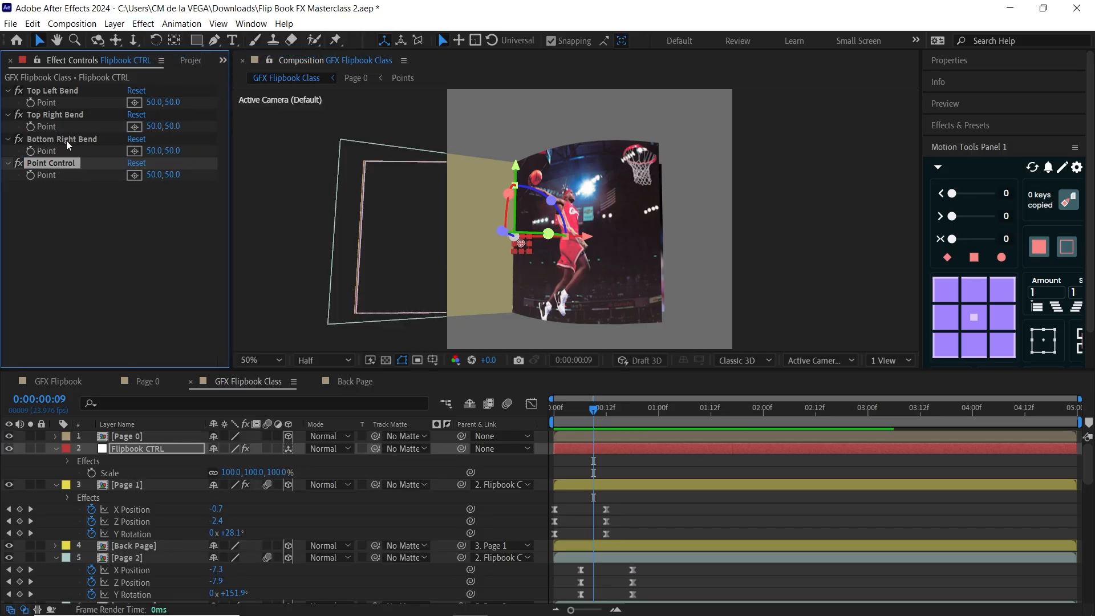
{"action": "key", "text": "Return"}
{"action": "type", "text": "Bottom Left Bend"}
{"action": "key", "text": "Return"}
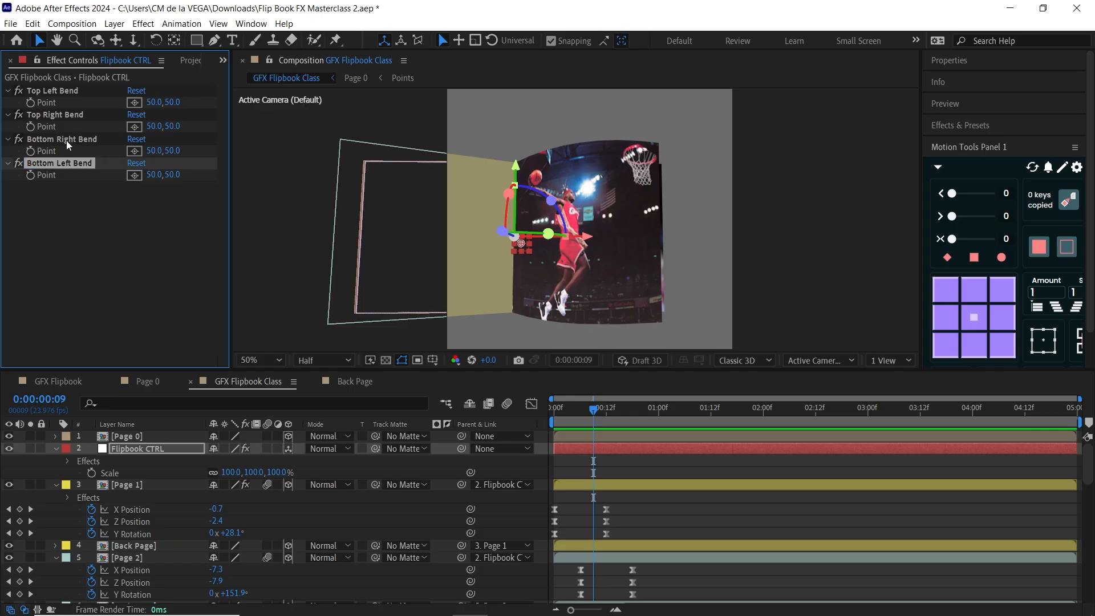
- Reveal Page 1's Bezier Warp properties in the timeline and set the Top Right Tangent's Y value to -100
{"action": "left_click", "coordinate": [137, 484]}
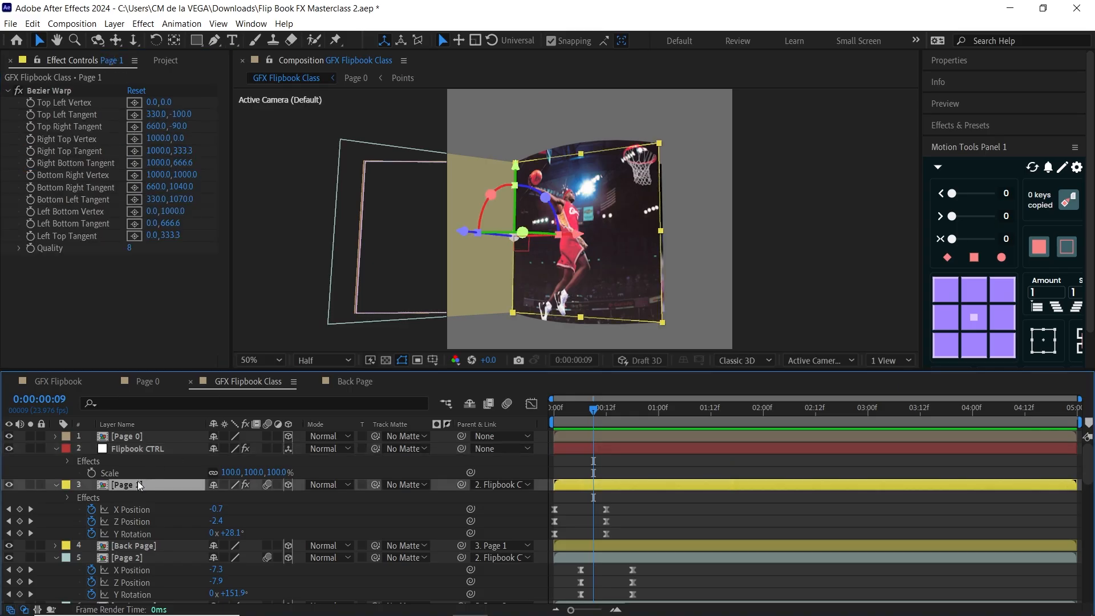
{"action": "left_click", "coordinate": [68, 497]}
{"action": "left_click", "coordinate": [80, 509]}
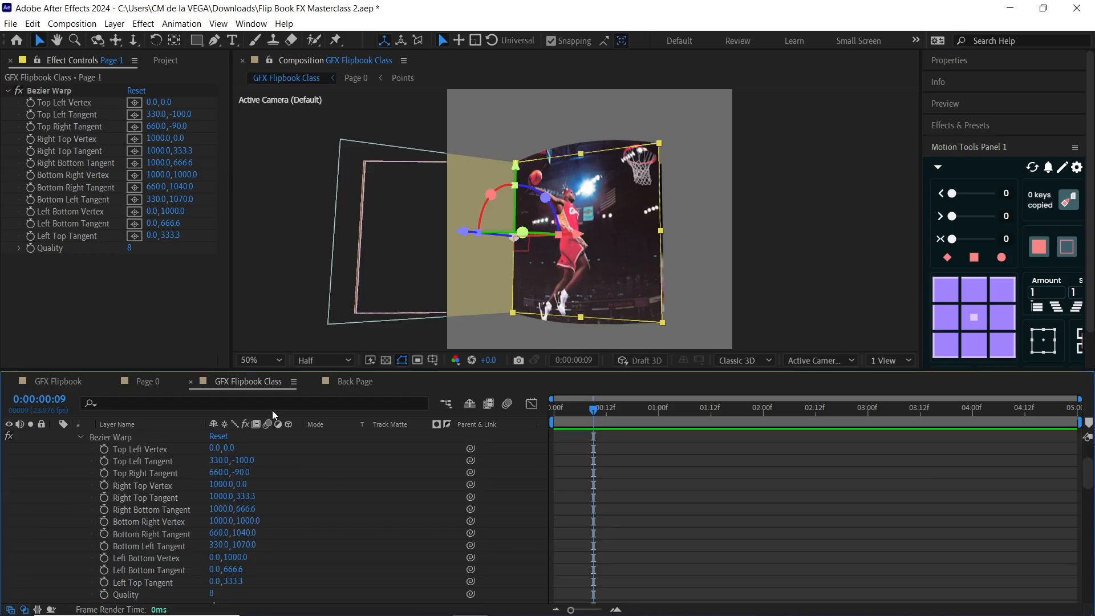
{"action": "scroll", "coordinate": [1071, 479], "scroll_direction": "up", "scroll_amount": 3}
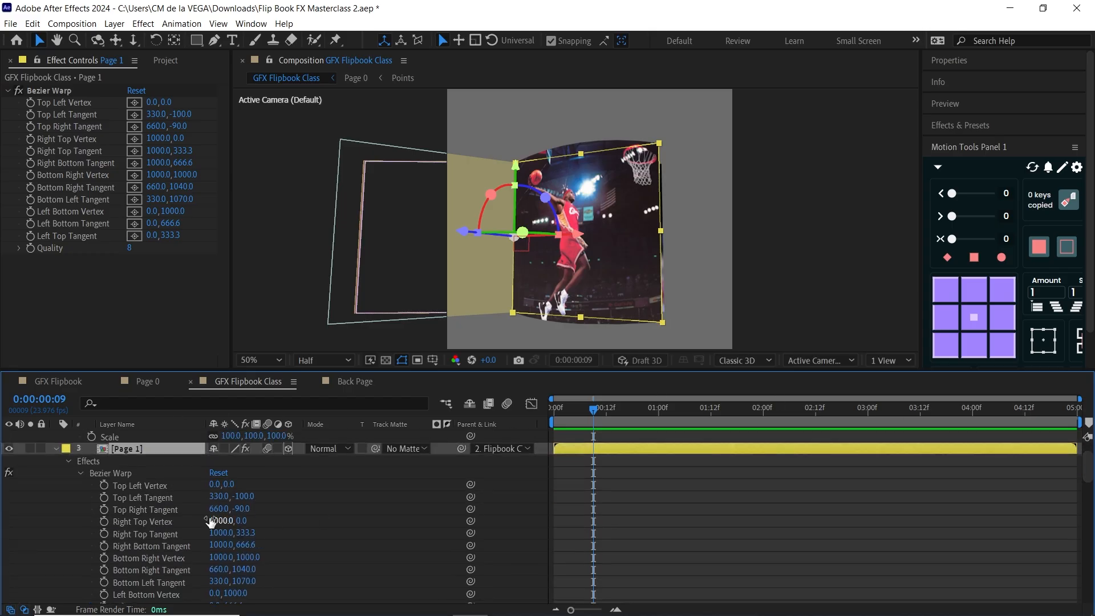
{"action": "left_click", "coordinate": [143, 497]}
{"action": "left_click", "coordinate": [153, 511]}
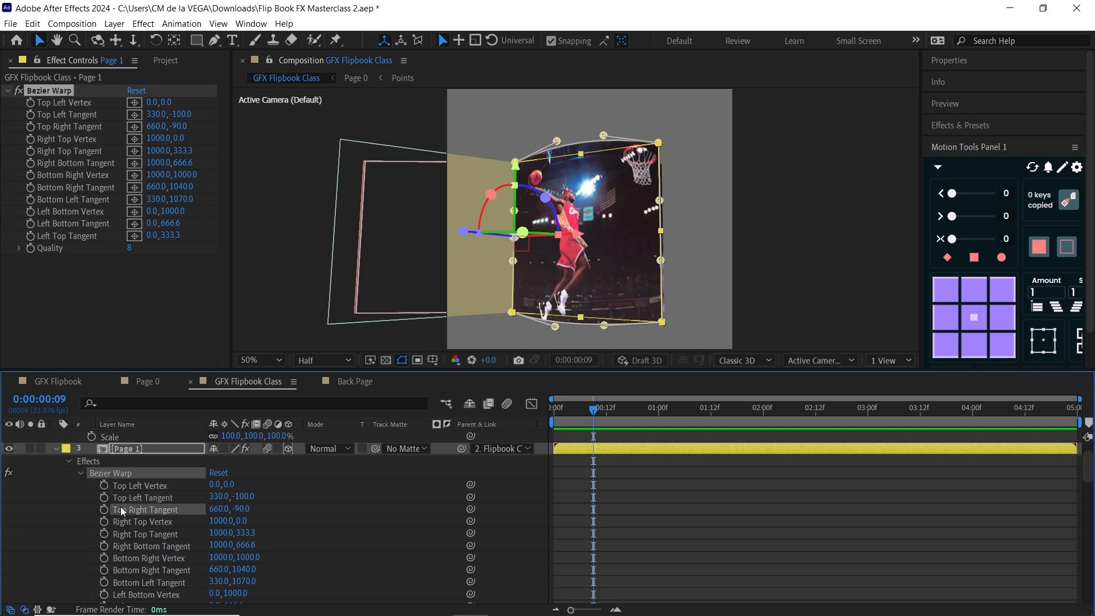
{"action": "left_click_drag", "start_coordinate": [1087, 463], "coordinate": [1086, 458]}
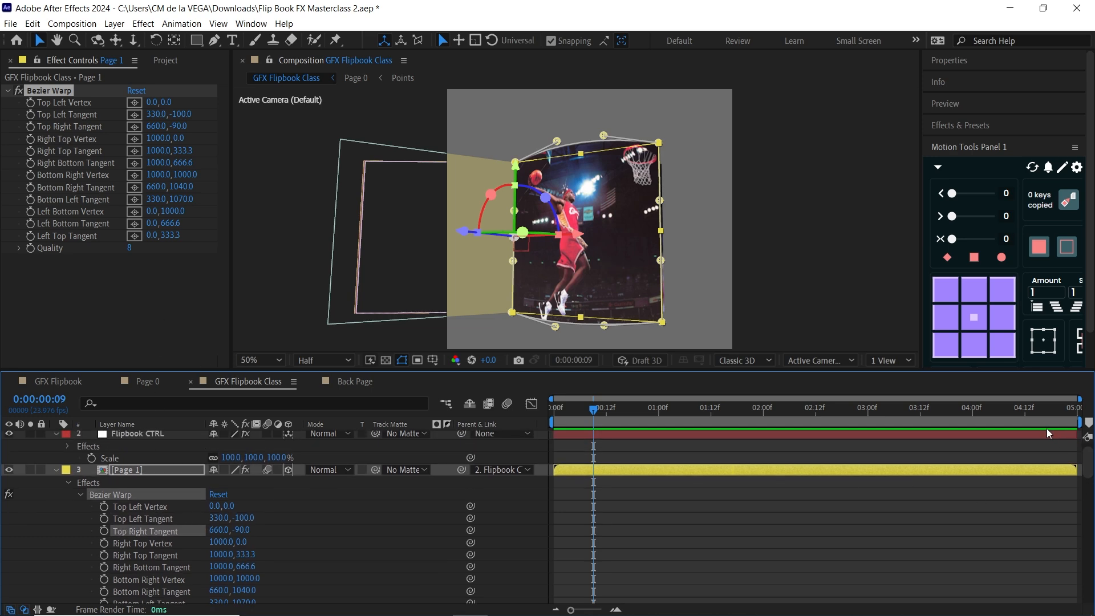
{"action": "left_click", "coordinate": [181, 127]}
{"action": "type", "text": "-100"}
{"action": "key", "text": "Return"}
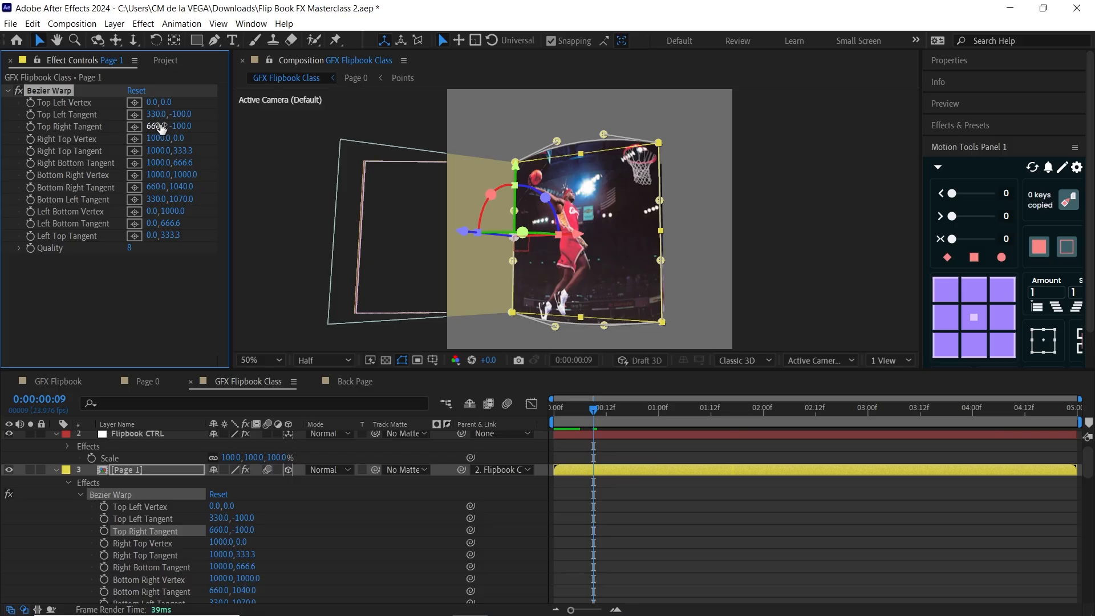
- On Flipbook CTRL, set the Top Left Bend point to 330, -100 and the Top Right Bend point to 660, -100
{"action": "scroll", "coordinate": [979, 427], "scroll_direction": "up", "scroll_amount": 1}
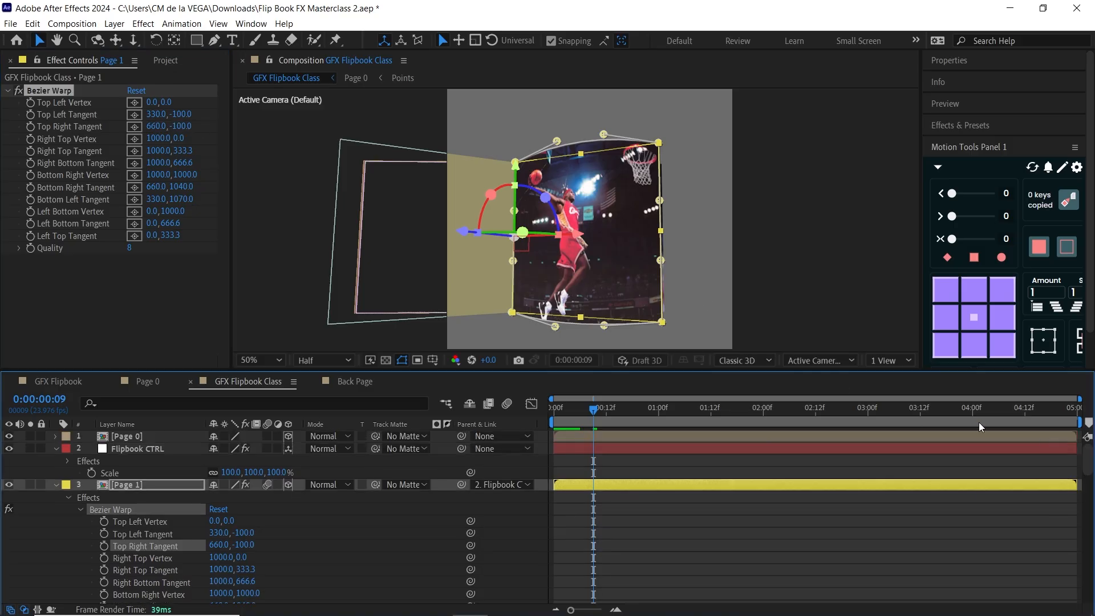
{"action": "left_click", "coordinate": [142, 445]}
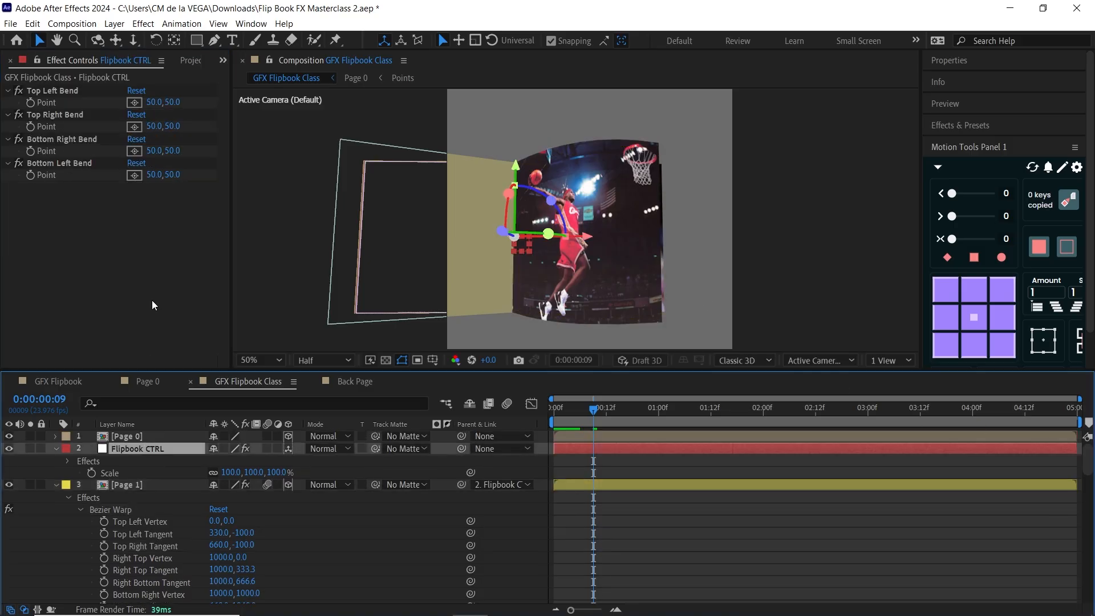
{"action": "left_click", "coordinate": [155, 102]}
{"action": "type", "text": "330"}
{"action": "key", "text": "Tab"}
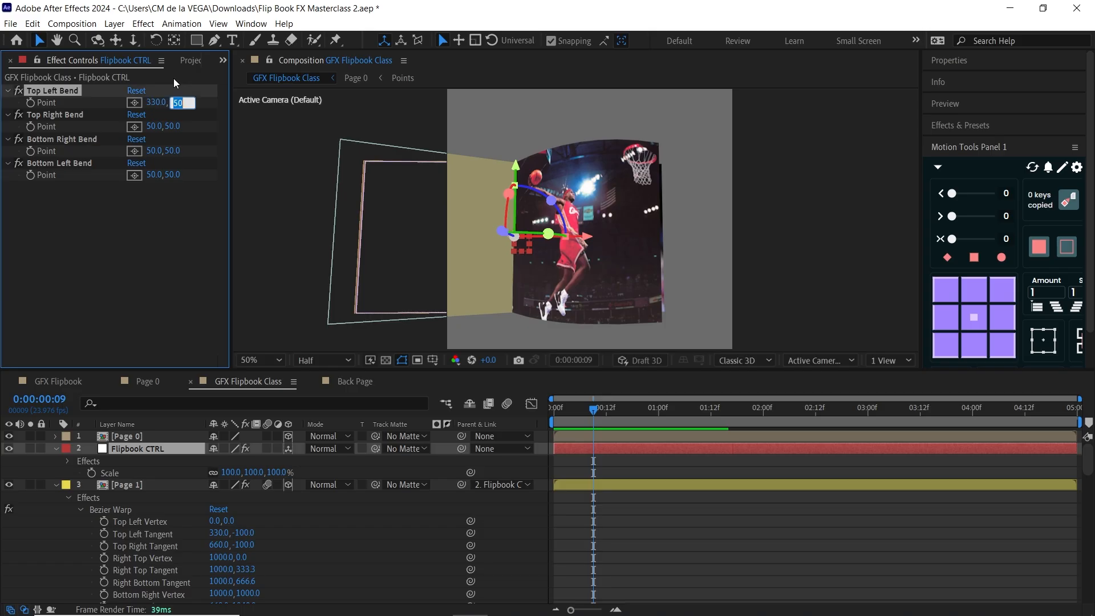
{"action": "type", "text": "-100"}
{"action": "key", "text": "Tab"}
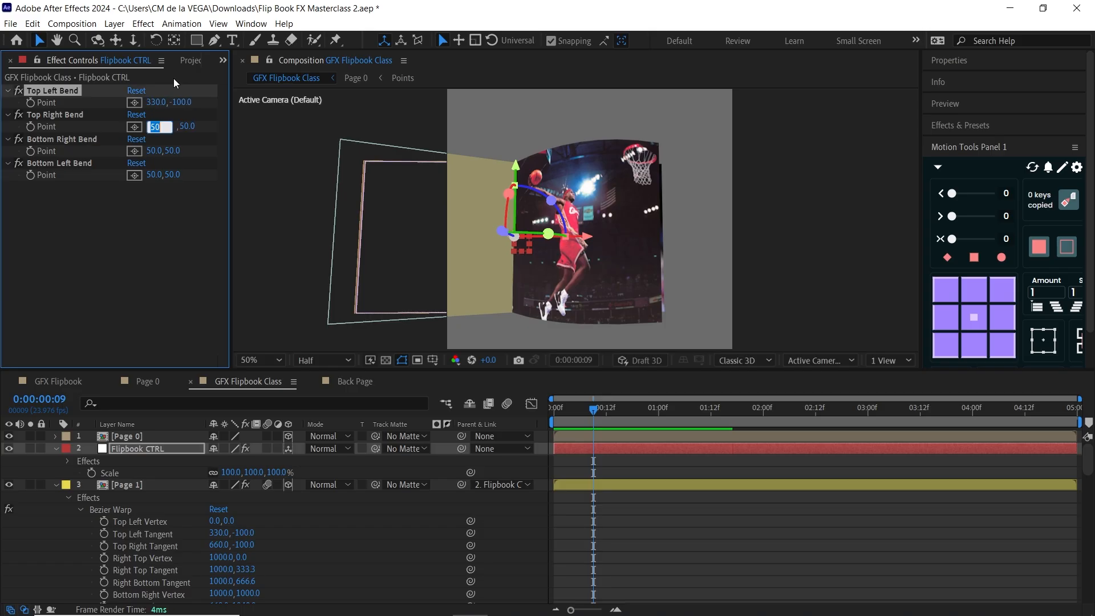
{"action": "type", "text": "66"}
{"action": "key", "text": "Tab"}
{"action": "type", "text": "-100"}
{"action": "key", "text": "Return"}
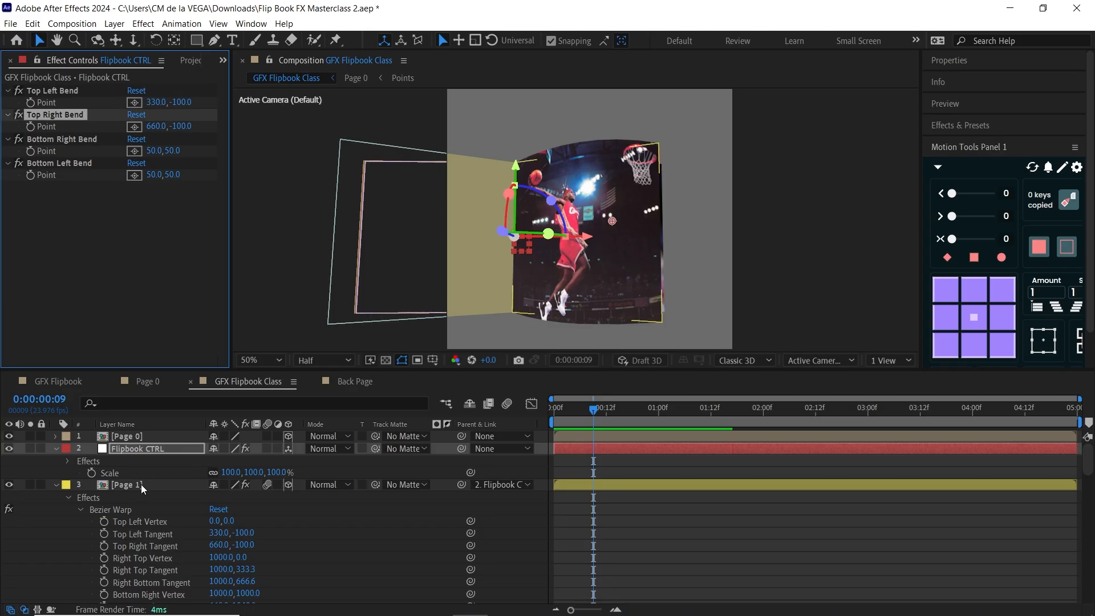
- Set the Y value of the Bottom Left Tangent in Page 1's Bezier Warp to 1040
{"action": "left_click", "coordinate": [141, 484]}
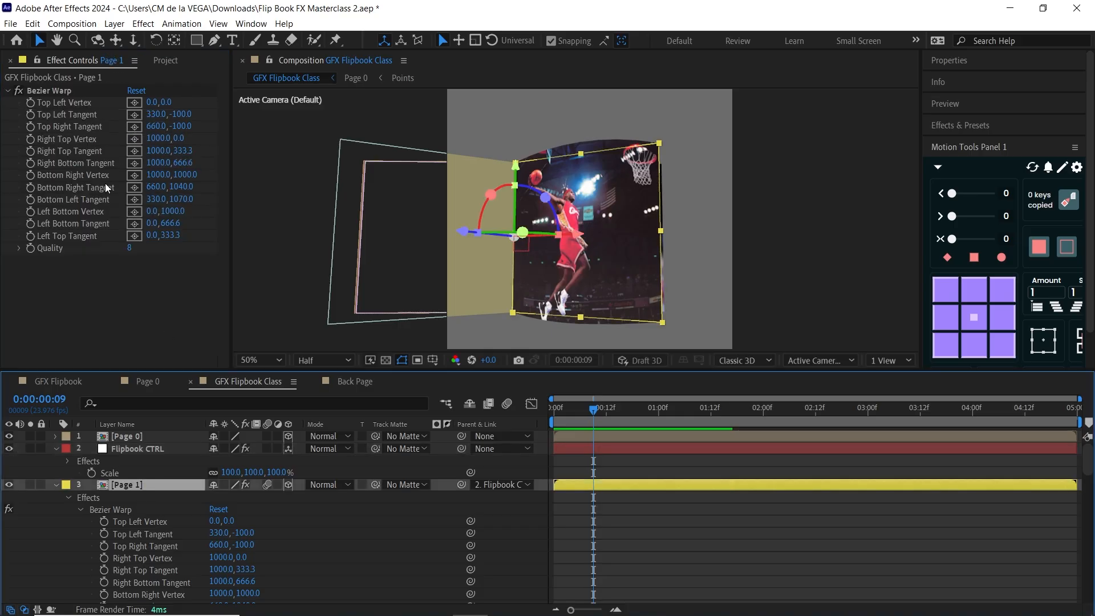
{"action": "left_click", "coordinate": [187, 202]}
{"action": "type", "text": "1040"}
{"action": "key", "text": "Return"}
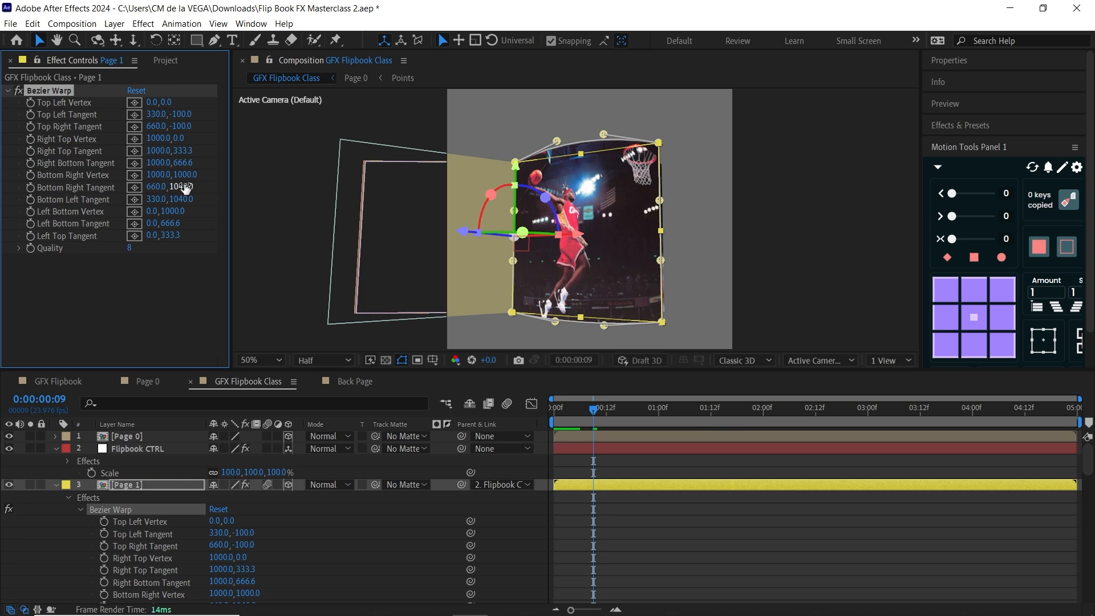
- On Flipbook CTRL, set the Bottom Right Bend point to 660, 1040 and the Bottom Left Bend point to 330, 1040
{"action": "left_click", "coordinate": [129, 448]}
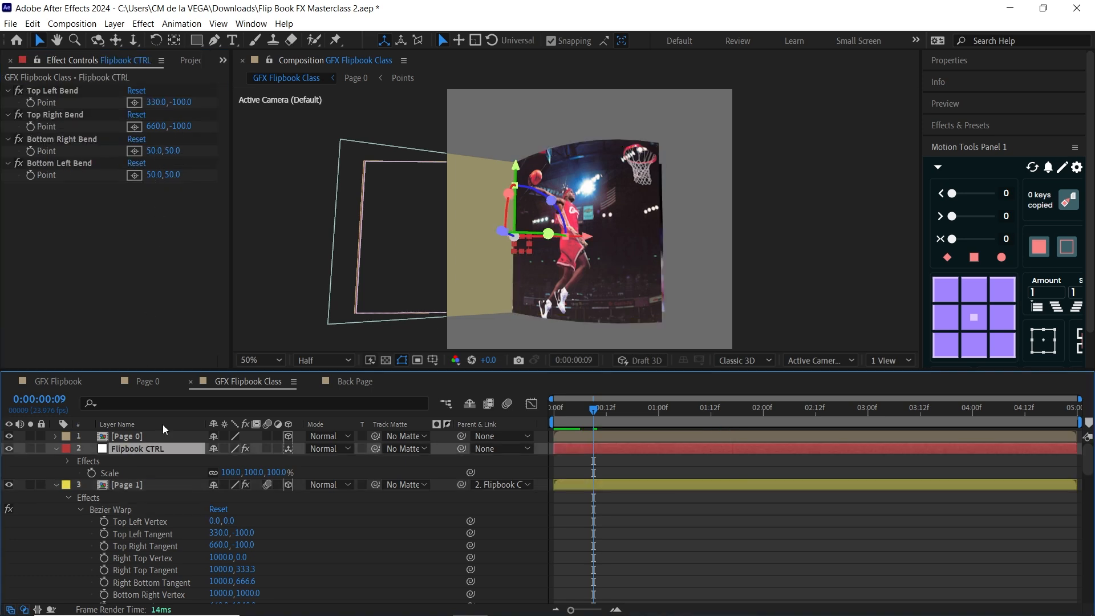
{"action": "left_click", "coordinate": [136, 484]}
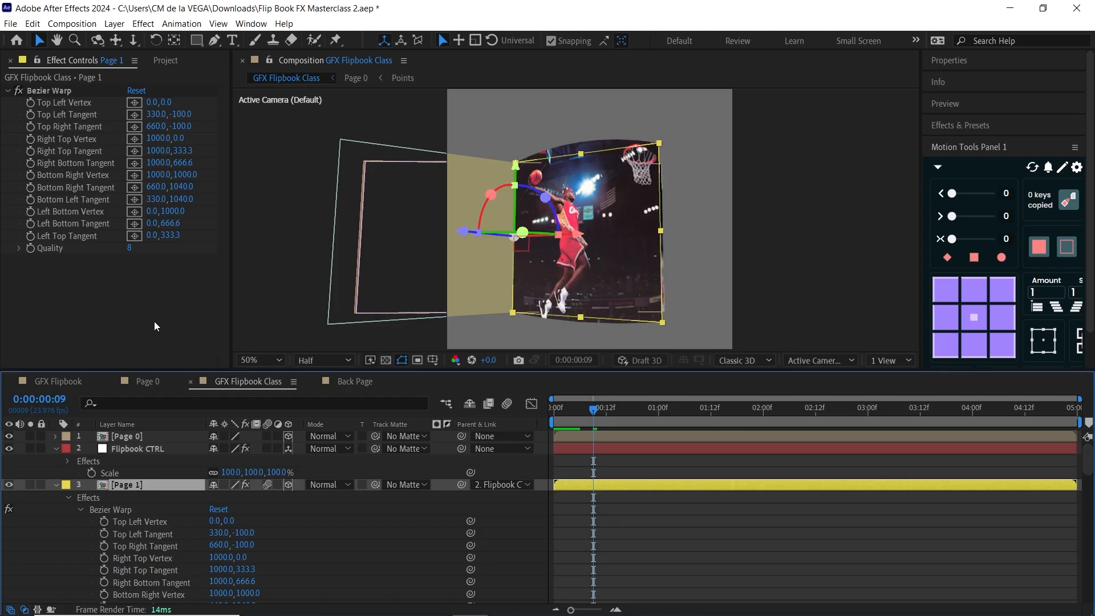
{"action": "left_click", "coordinate": [136, 447]}
{"action": "left_click", "coordinate": [155, 150]}
{"action": "type", "text": "660"}
{"action": "key", "text": "Tab"}
{"action": "type", "text": "10"}
{"action": "key", "text": "Return"}
{"action": "left_click", "coordinate": [156, 175]}
{"action": "type", "text": "330"}
{"action": "key", "text": "Tab"}
{"action": "type", "text": "1040"}
{"action": "key", "text": "Return"}
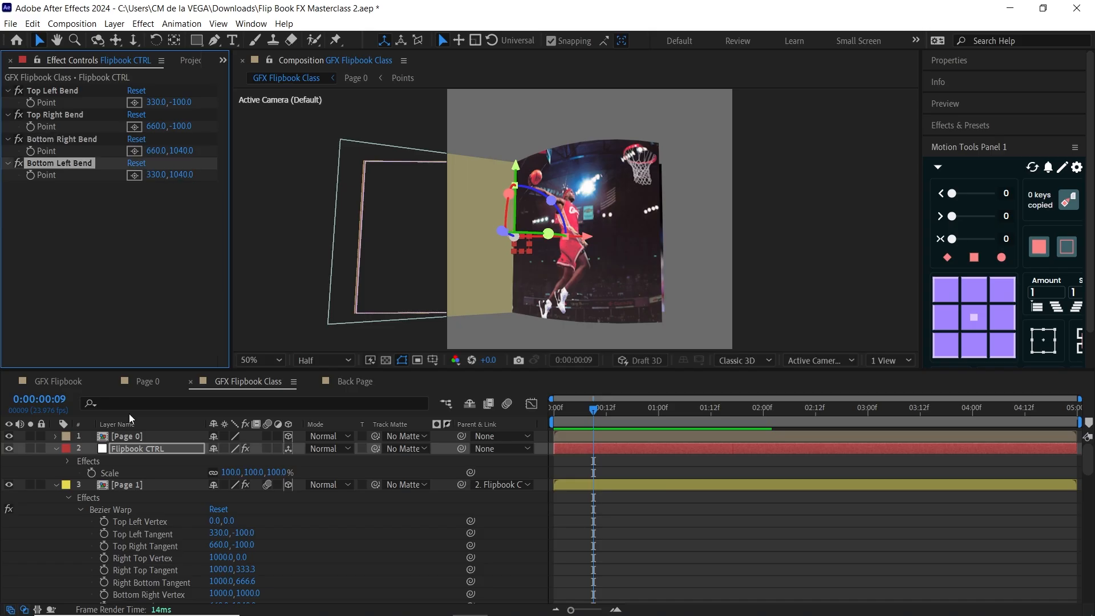
- Maximize the timeline and reveal the Point properties of all four bend controls on Flipbook CTRL above Page 1's Bezier Warp
{"action": "left_click", "coordinate": [145, 484]}
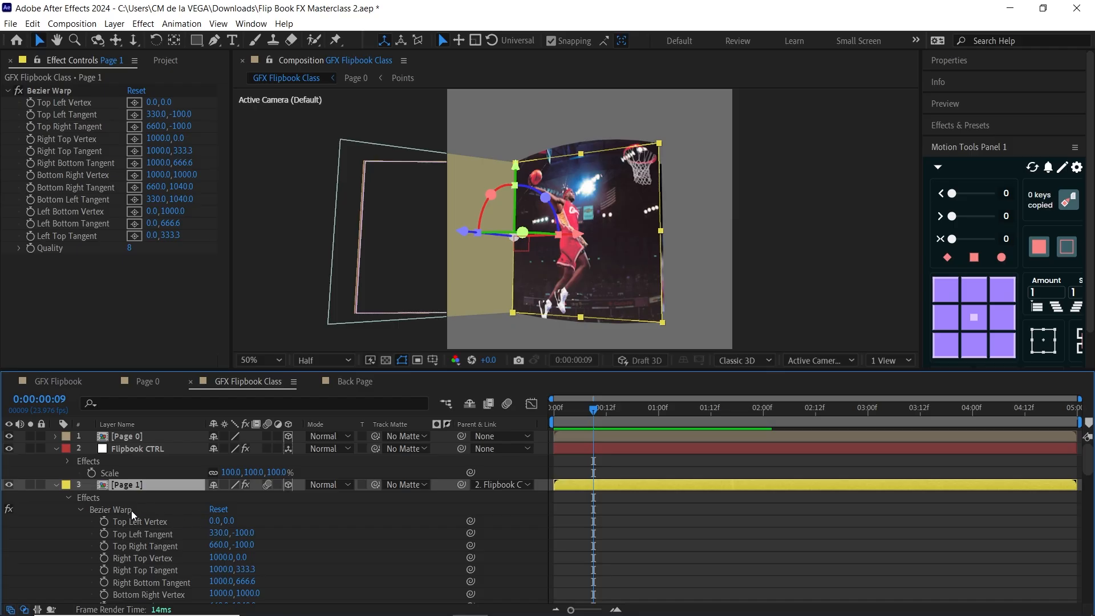
{"action": "left_click", "coordinate": [67, 460]}
{"action": "left_click", "coordinate": [160, 448]}
{"action": "key", "text": "grave"}
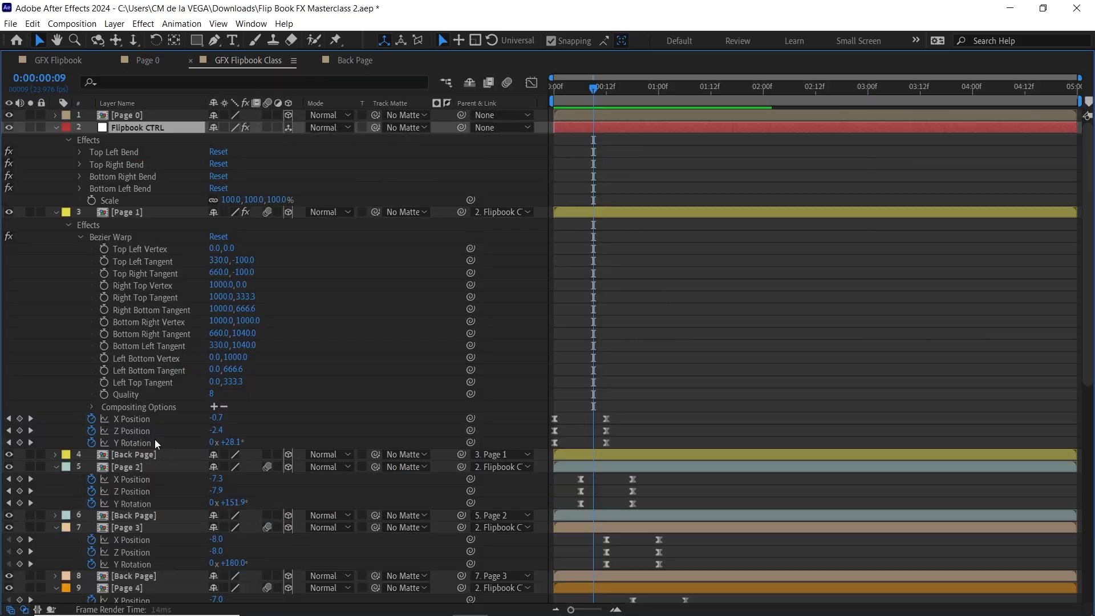
{"action": "left_click", "coordinate": [79, 152]}
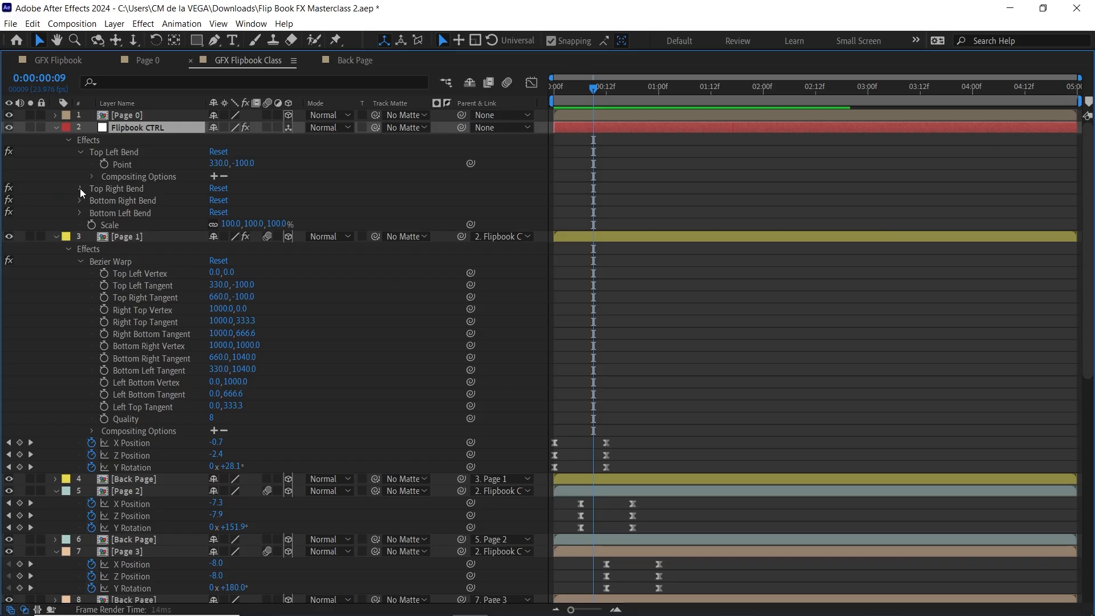
{"action": "left_click", "coordinate": [80, 188]}
{"action": "left_click", "coordinate": [81, 225]}
{"action": "left_click", "coordinate": [80, 261]}
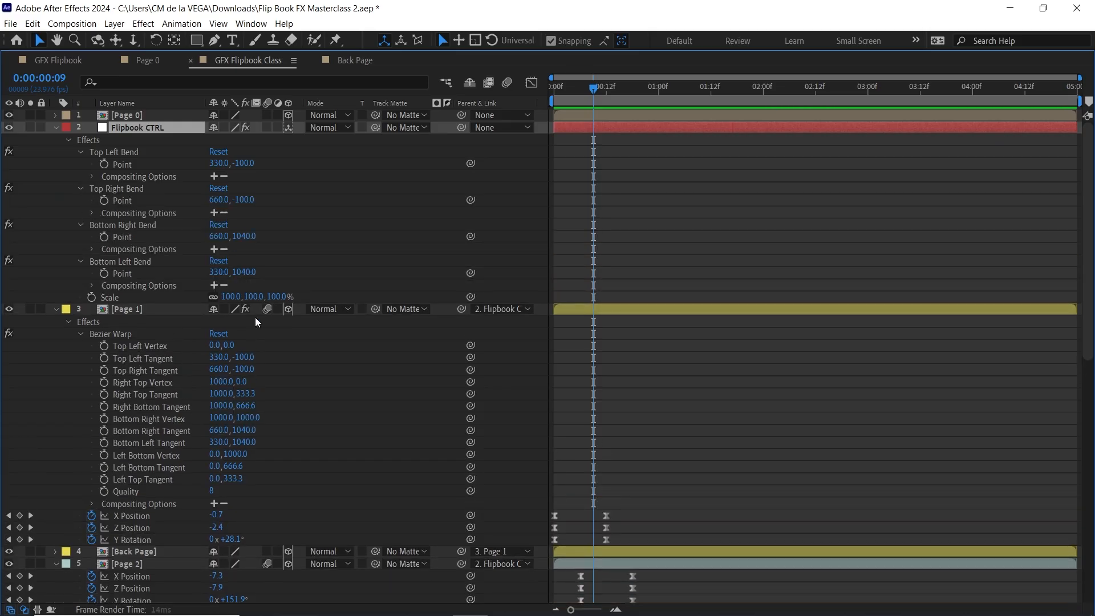
- Link Page 1's Top Left Tangent to the Top Left Bend point of Flipbook CTRL with an expression
{"action": "left_click", "coordinate": [141, 359]}
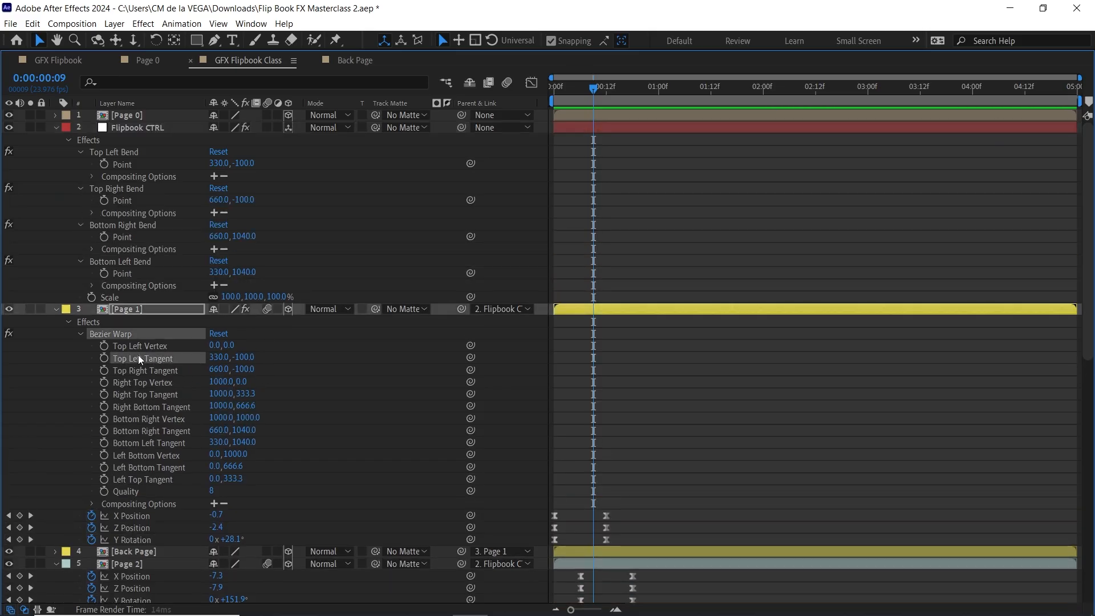
{"action": "right_click", "coordinate": [173, 362]}
{"action": "left_click", "coordinate": [231, 489]}
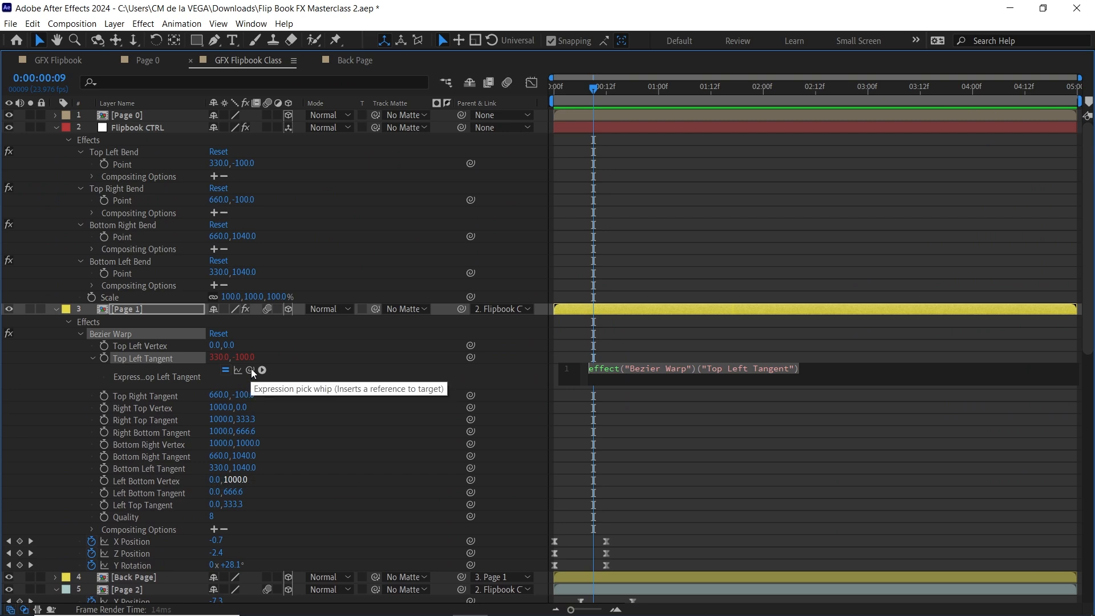
{"action": "left_click_drag", "start_coordinate": [249, 370], "coordinate": [126, 166]}
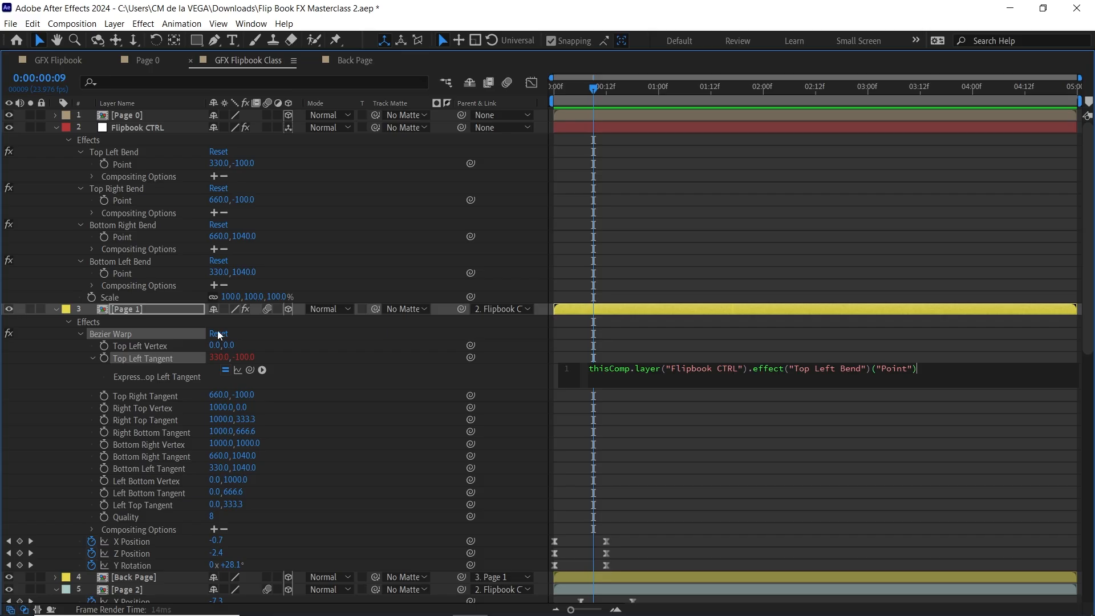
- Link Page 1's Top Right Tangent to the Top Right Bend point of Flipbook CTRL with an expression
{"action": "left_click", "coordinate": [164, 399]}
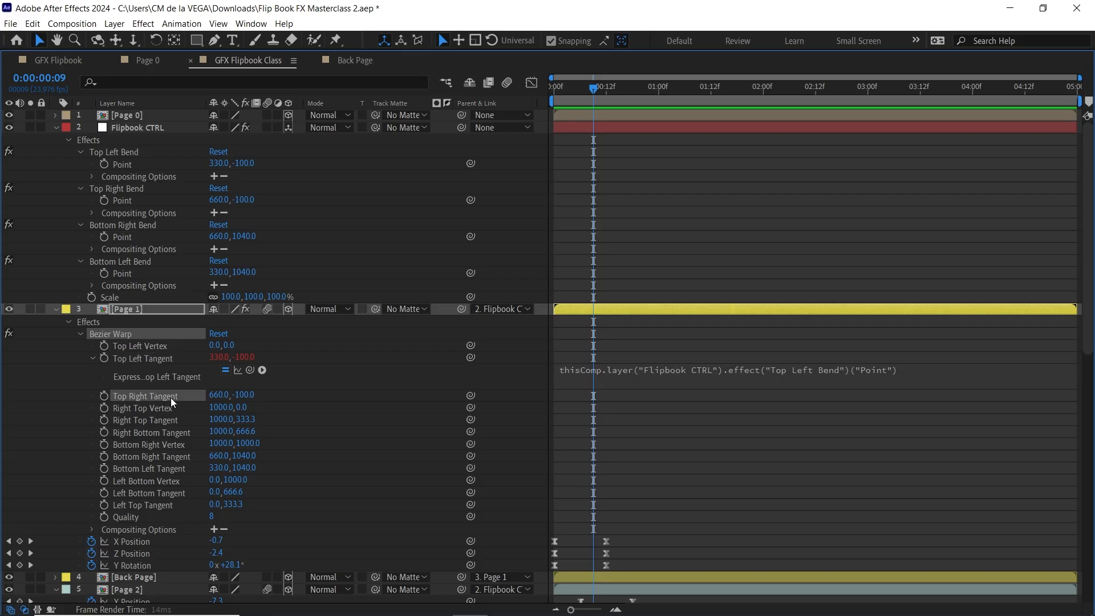
{"action": "right_click", "coordinate": [172, 402]}
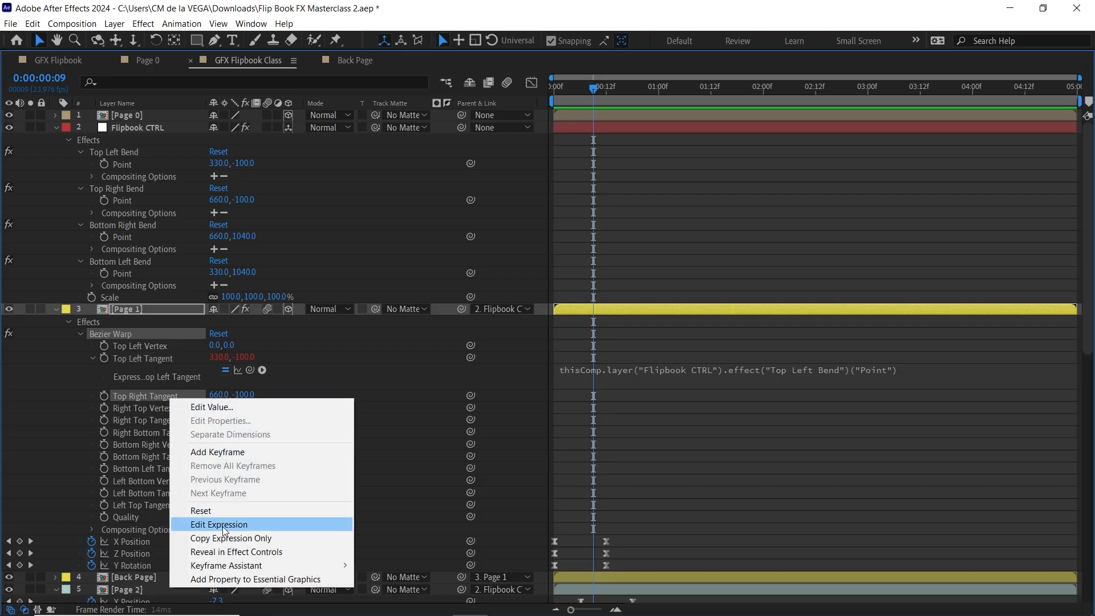
{"action": "left_click", "coordinate": [205, 520]}
{"action": "left_click_drag", "start_coordinate": [250, 408], "coordinate": [137, 200]}
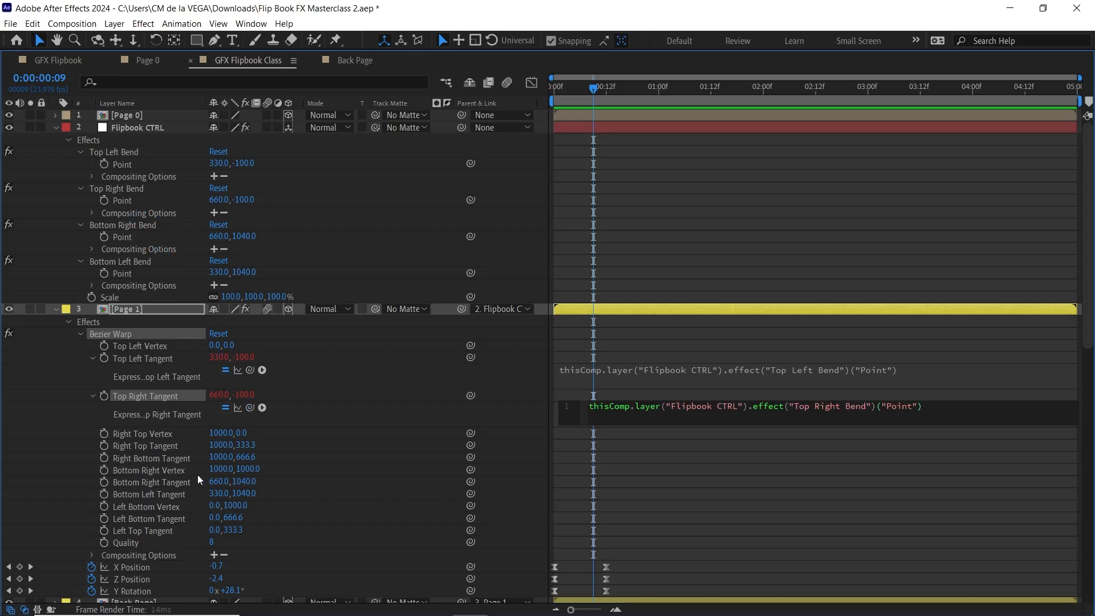
- Link Page 1's Bottom Right Tangent to the Bottom Right Bend point of Flipbook CTRL with an expression
{"action": "left_click", "coordinate": [159, 485]}
{"action": "right_click", "coordinate": [179, 484]}
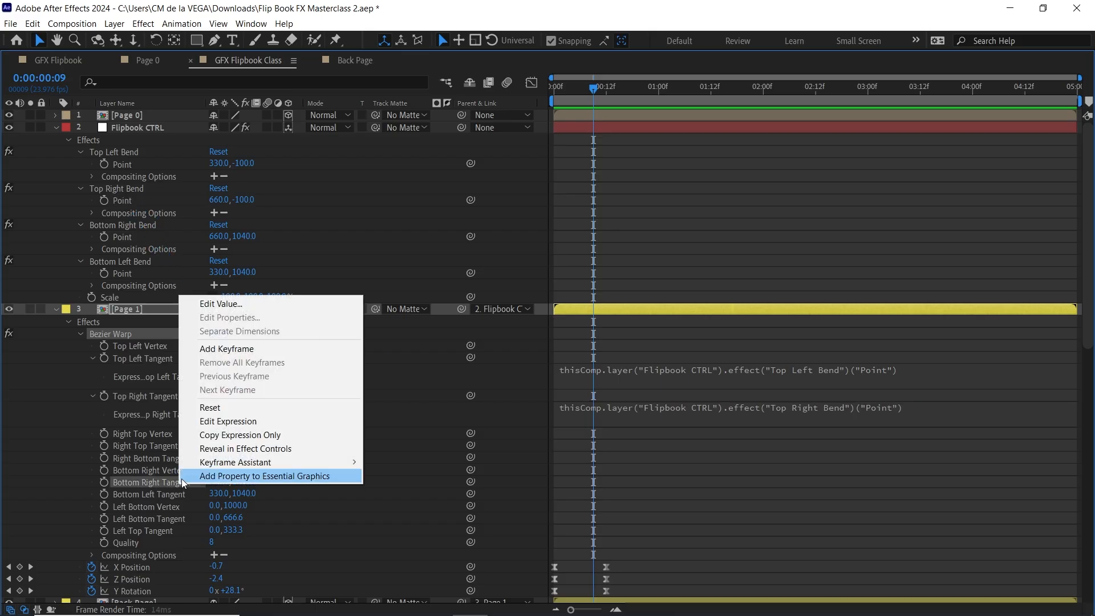
{"action": "left_click", "coordinate": [222, 422]}
{"action": "left_click_drag", "start_coordinate": [252, 497], "coordinate": [132, 238]}
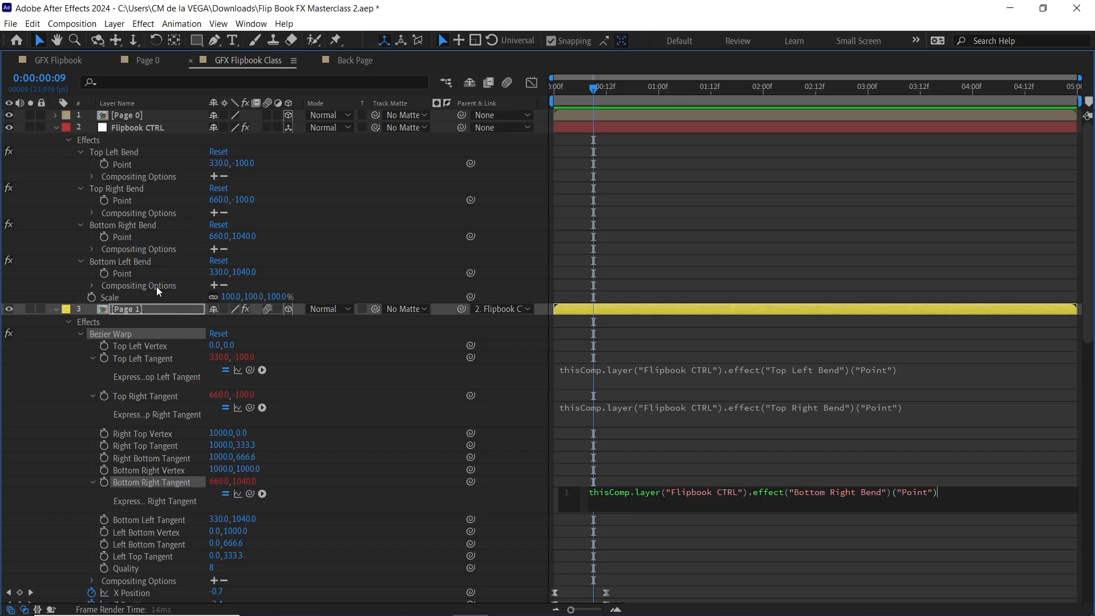
- Link Page 1's Bottom Left Tangent to the Bottom Left Bend point with an expression, and return to the normal layout at frame 10
{"action": "left_click", "coordinate": [171, 520]}
{"action": "right_click", "coordinate": [172, 521]}
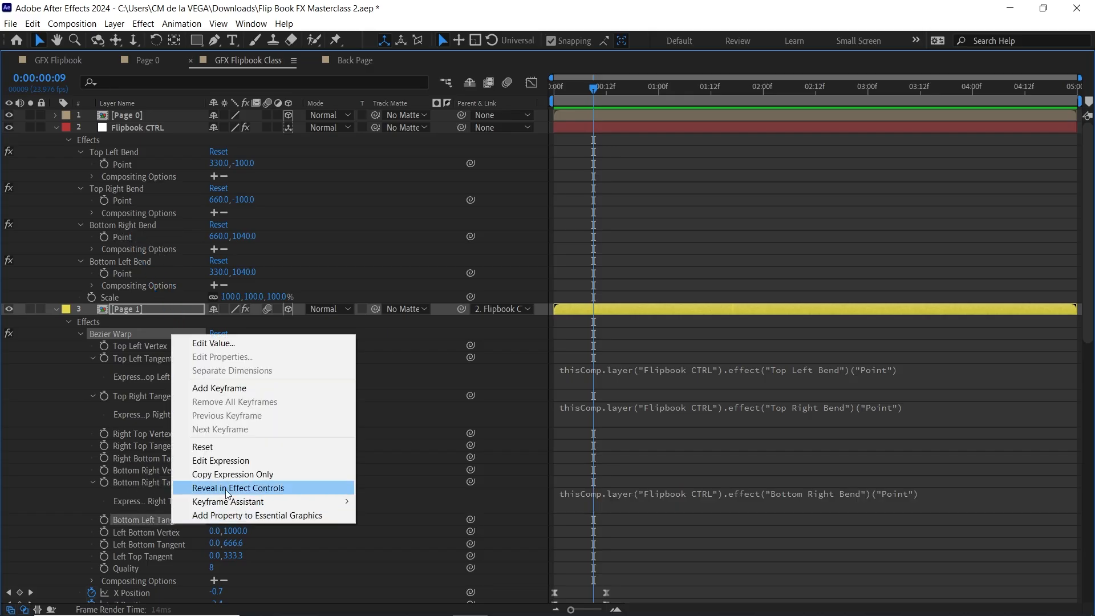
{"action": "left_click", "coordinate": [220, 462]}
{"action": "left_click_drag", "start_coordinate": [238, 501], "coordinate": [131, 276]}
{"action": "left_click", "coordinate": [597, 90]}
{"action": "key", "text": "grave"}
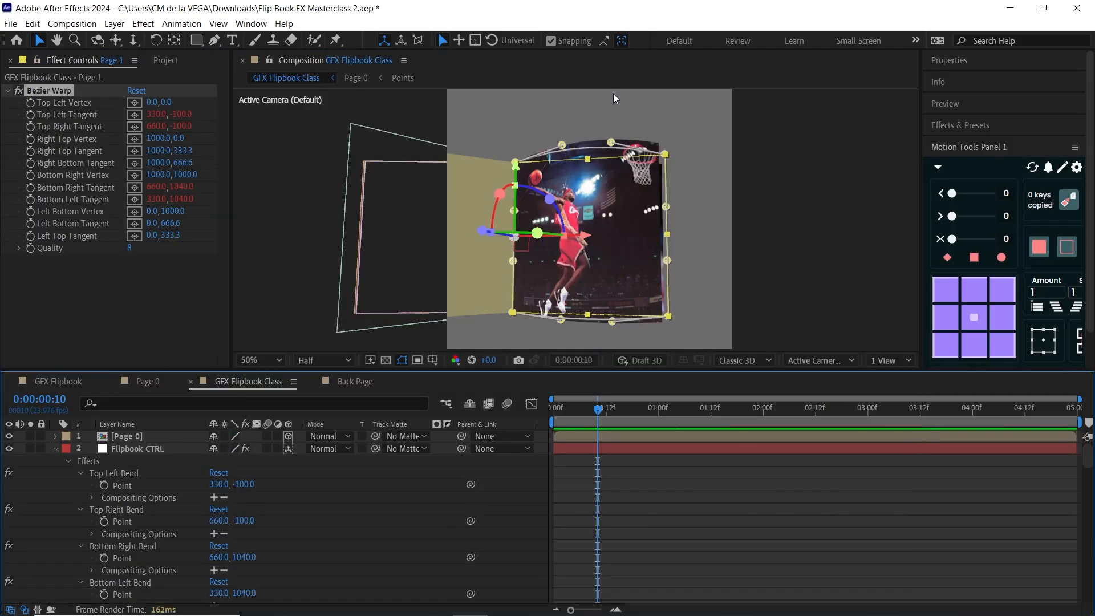
- Test the linked controls by varying the Y values of the top bends and the Bottom Left Bend, and undo the trial changes
{"action": "left_click", "coordinate": [120, 445]}
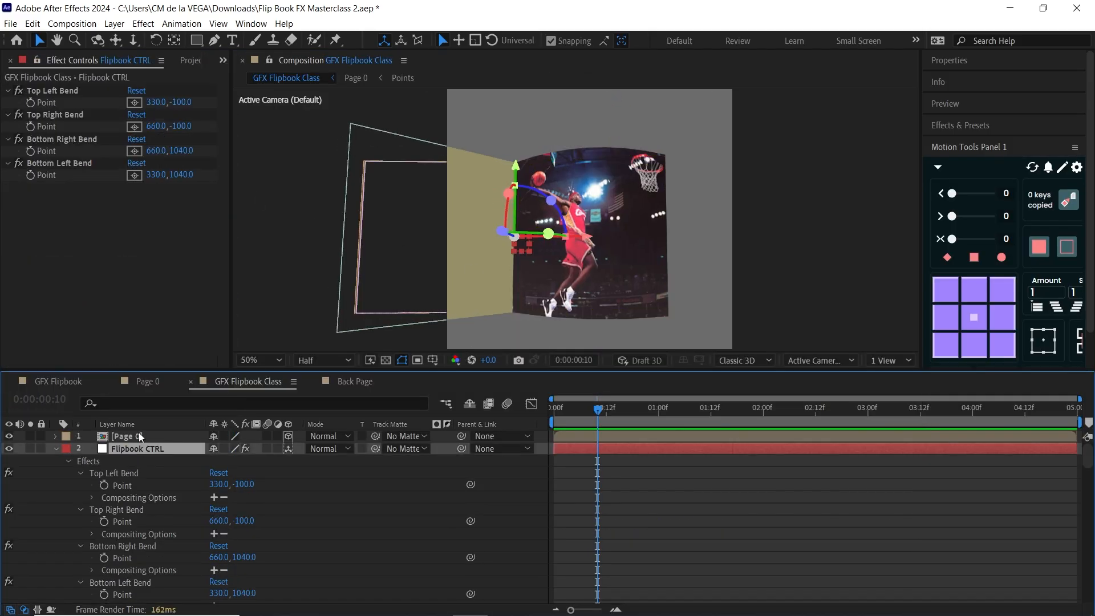
{"action": "mouse_move", "coordinate": [185, 106]}
{"action": "left_mouse_down"}
{"action": "mouse_move", "coordinate": [230, 103]}
{"action": "mouse_move", "coordinate": [188, 124]}
{"action": "left_mouse_up"}
{"action": "key", "text": "ctrl+z"}
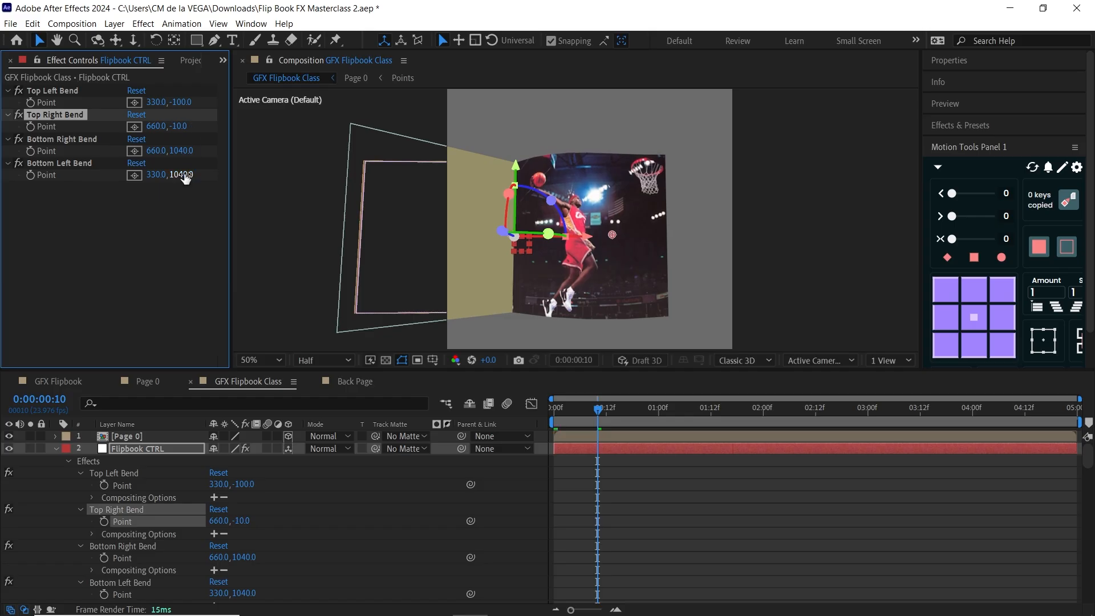
{"action": "left_click_drag", "start_coordinate": [182, 174], "coordinate": [156, 175]}
{"action": "key", "text": "ctrl+z"}
{"action": "key", "text": "ctrl+z"}
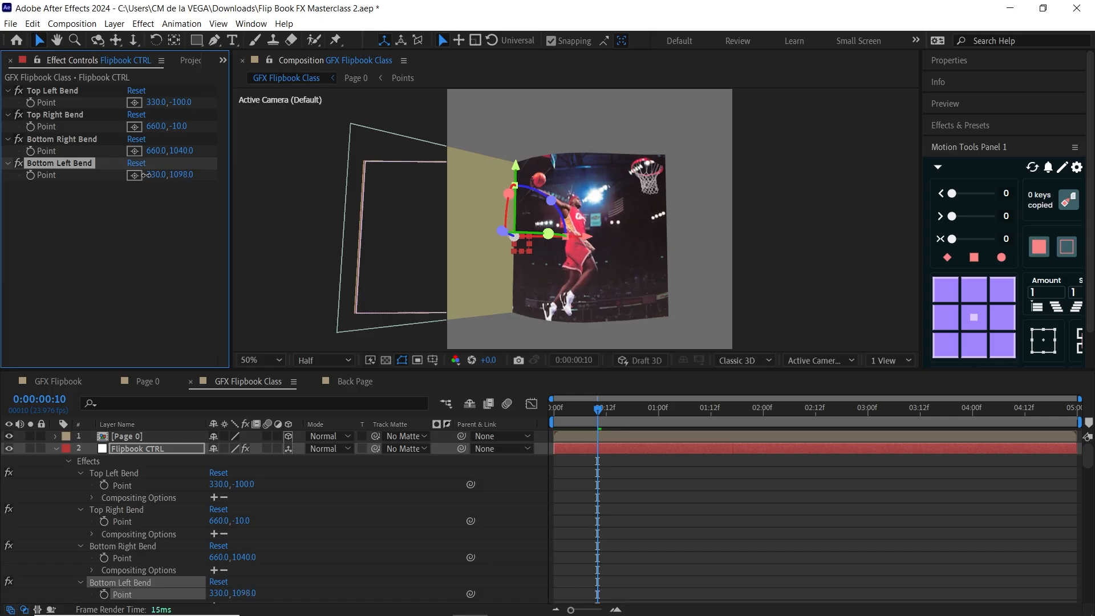
- Undo the last Bottom Left Bend change and copy the expression-linked Bezier Warp effect from Page 1
{"action": "key", "text": "ctrl+z"}
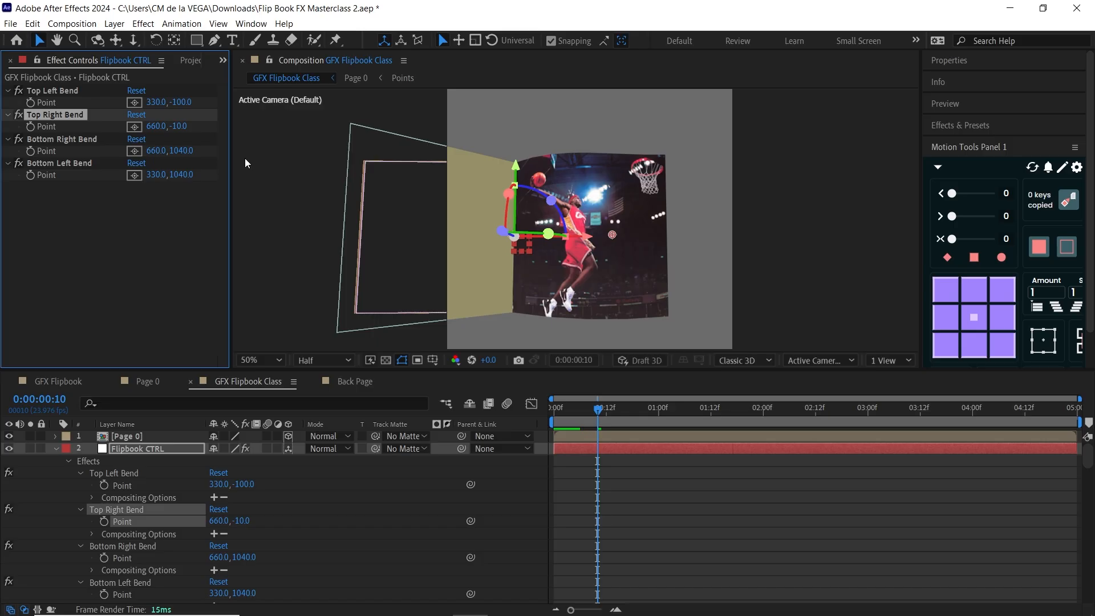
{"action": "left_click", "coordinate": [55, 448]}
{"action": "left_click", "coordinate": [131, 460]}
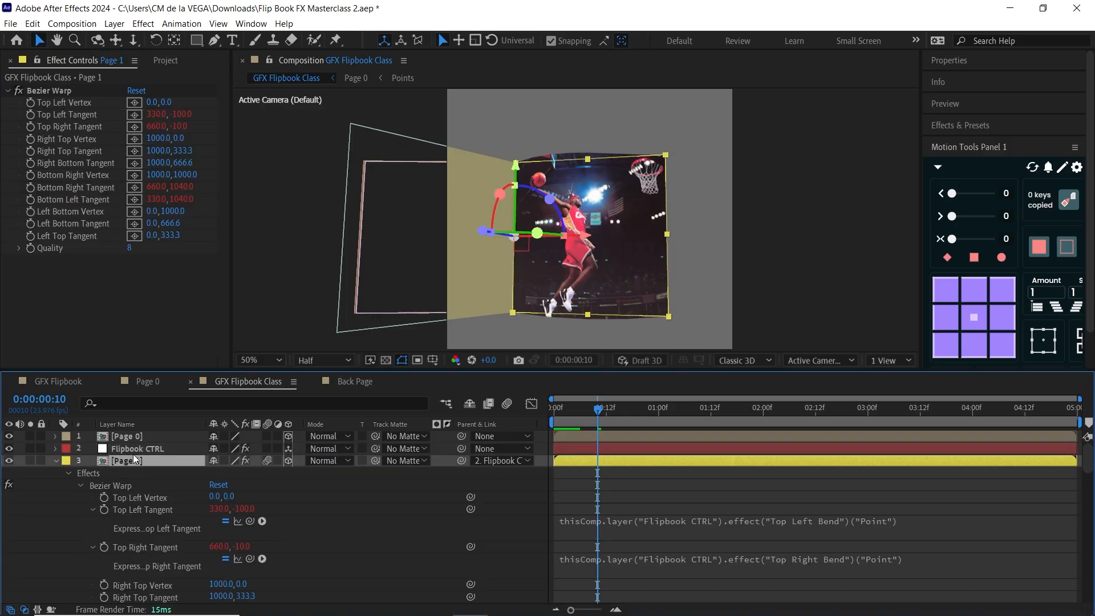
{"action": "left_click", "coordinate": [64, 90]}
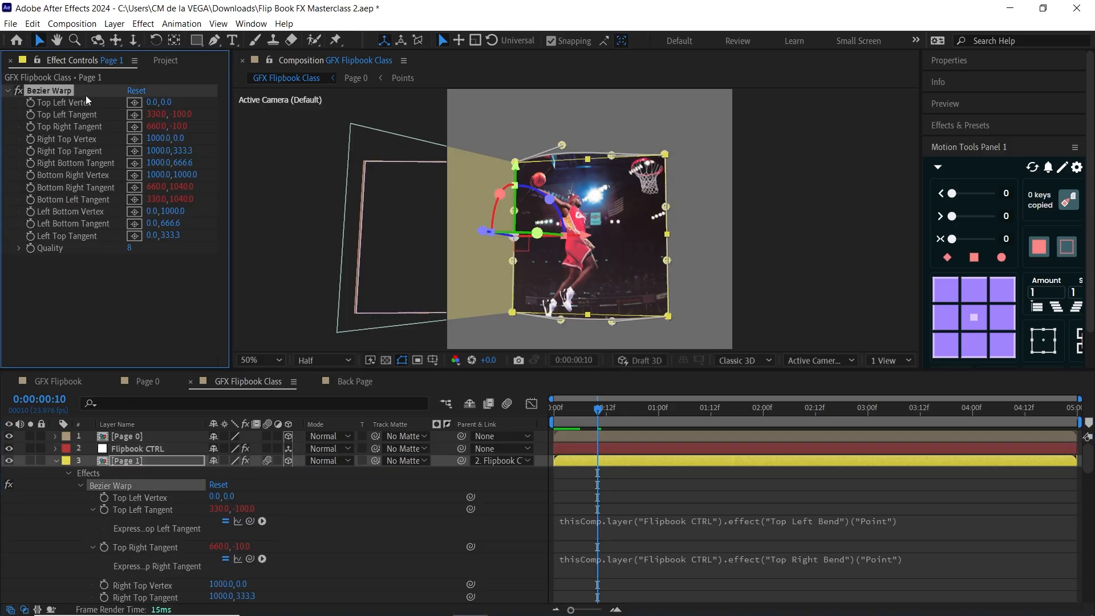
{"action": "left_click", "coordinate": [33, 24]}
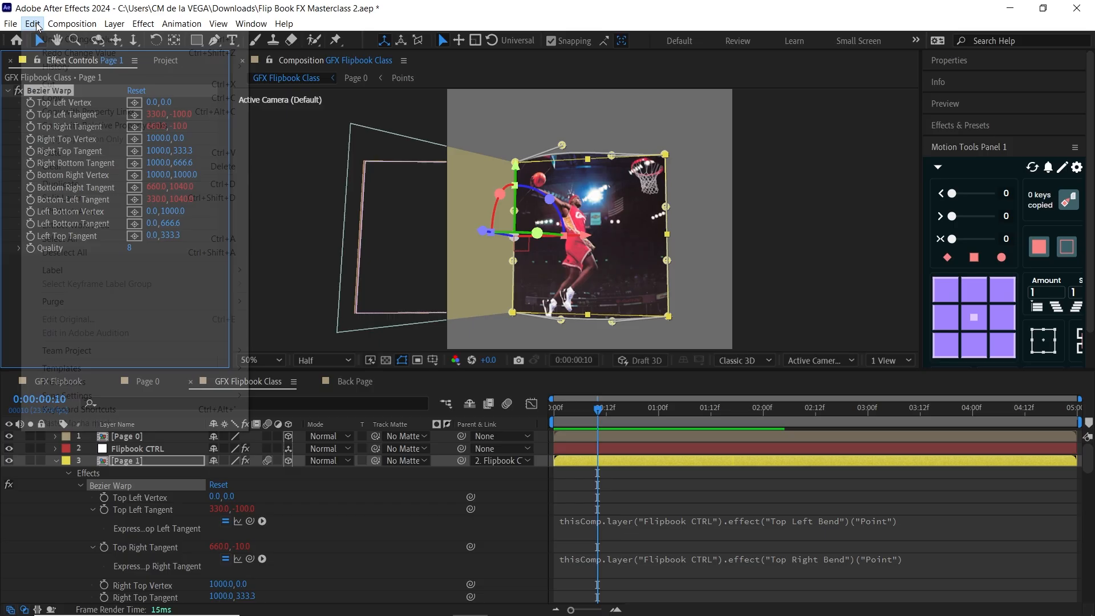
{"action": "left_click", "coordinate": [89, 111]}
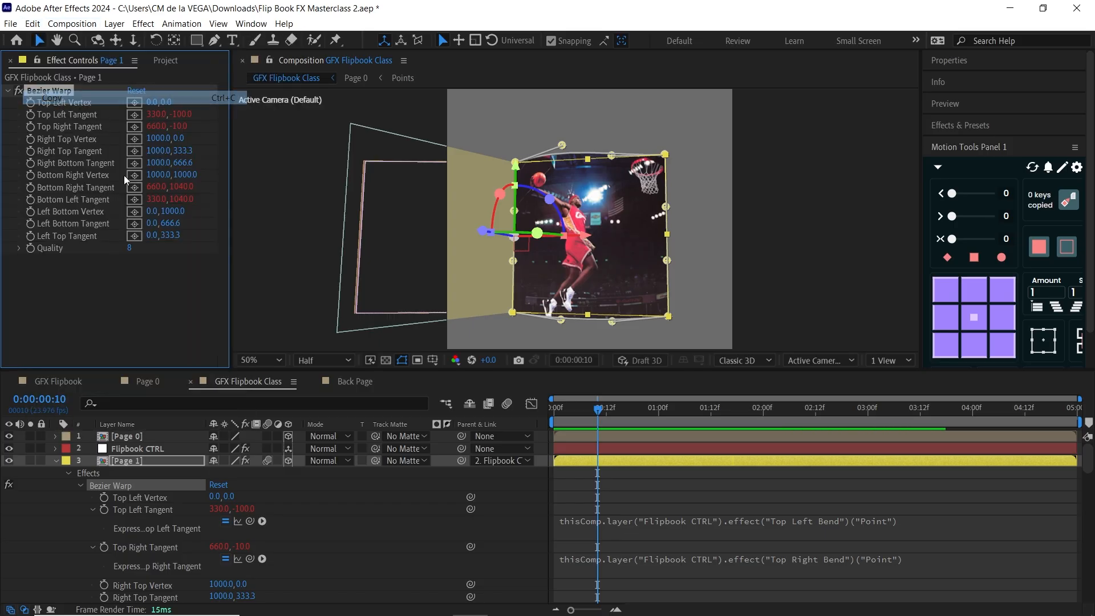
{"action": "left_click", "coordinate": [55, 461]}
- Paste the copied Bezier Warp onto Pages 2 to 10 and all Back Page layers, from layer 4 through layer 22
{"action": "key", "text": "grave"}
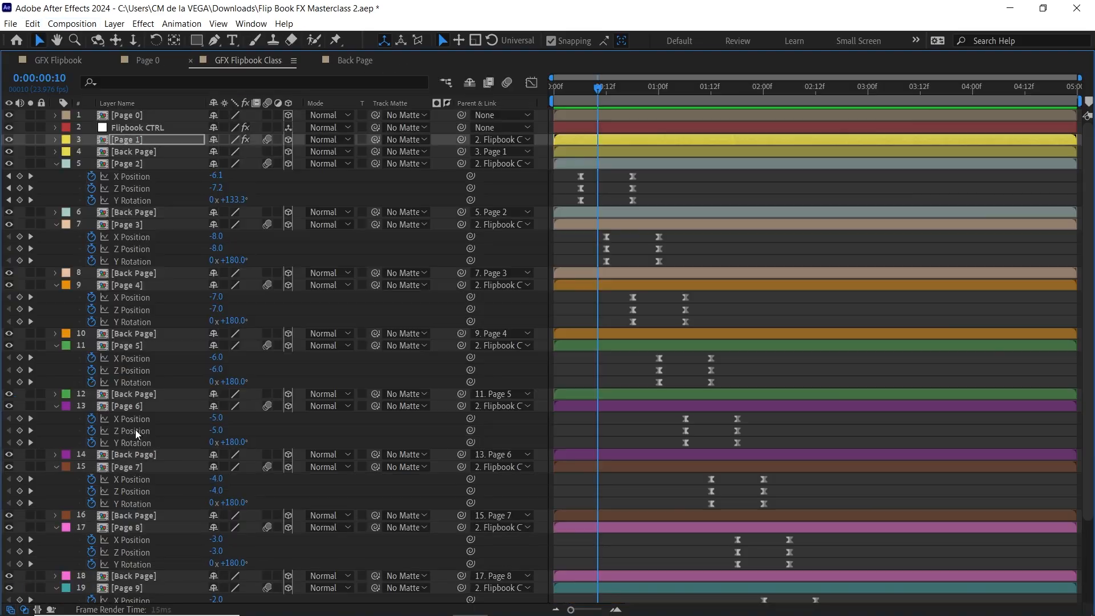
{"action": "left_click", "coordinate": [137, 152]}
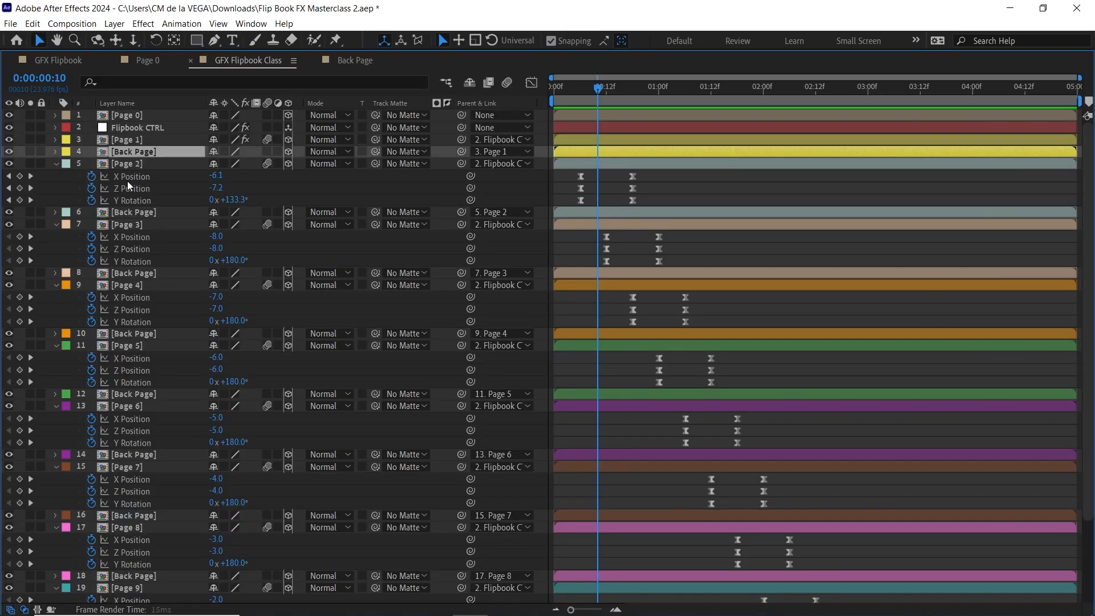
{"action": "left_click", "coordinate": [139, 163], "text": "ctrl"}
{"action": "left_click", "coordinate": [141, 212], "text": "ctrl"}
{"action": "left_click", "coordinate": [137, 224], "text": "ctrl"}
{"action": "left_click", "coordinate": [136, 273], "text": "ctrl"}
{"action": "left_click", "coordinate": [133, 284], "text": "ctrl"}
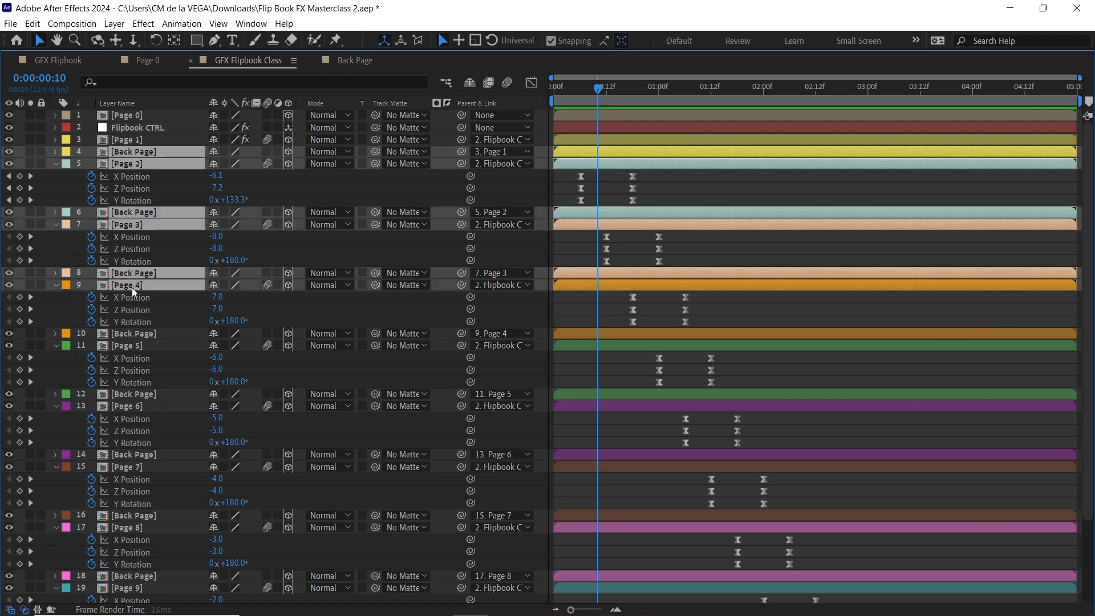
{"action": "left_click", "coordinate": [141, 334], "text": "ctrl"}
{"action": "left_click", "coordinate": [137, 346], "text": "ctrl"}
{"action": "left_click", "coordinate": [143, 394], "text": "ctrl"}
{"action": "left_click", "coordinate": [141, 406], "text": "ctrl"}
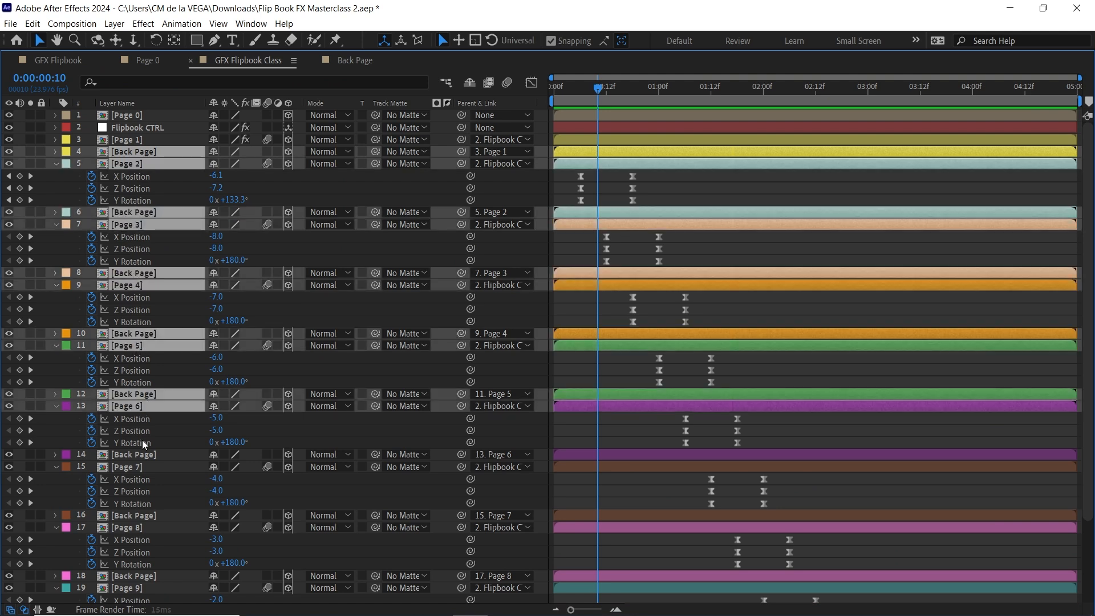
{"action": "left_click", "coordinate": [145, 456], "text": "ctrl"}
{"action": "left_click", "coordinate": [138, 467], "text": "ctrl"}
{"action": "left_click", "coordinate": [156, 515], "text": "ctrl"}
{"action": "left_click", "coordinate": [148, 528], "text": "ctrl"}
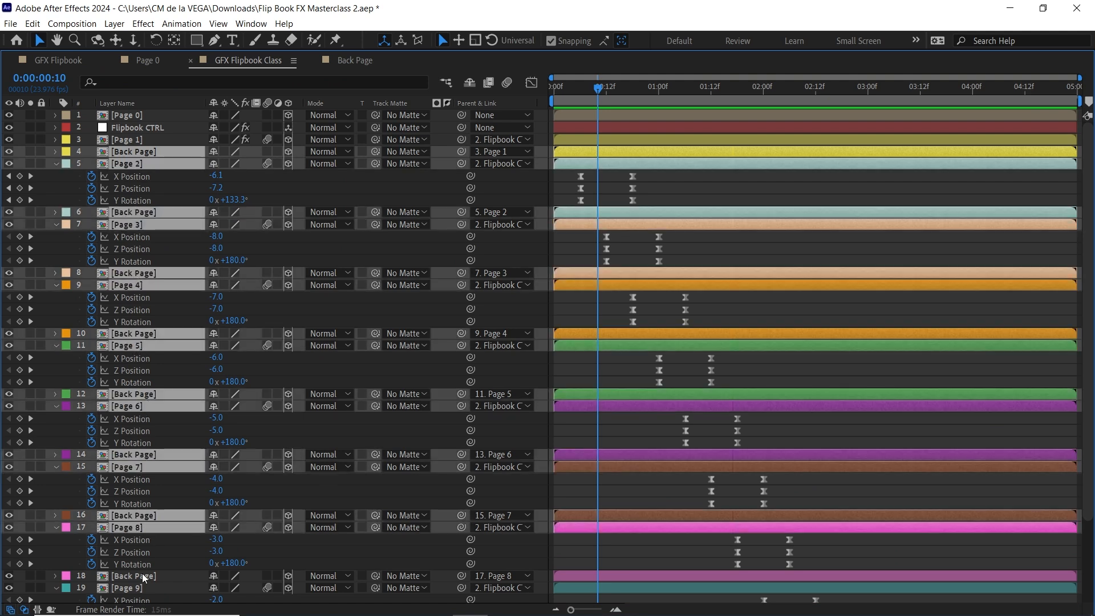
{"action": "left_click", "coordinate": [142, 578], "text": "ctrl"}
{"action": "left_click", "coordinate": [138, 590], "text": "ctrl"}
{"action": "scroll", "coordinate": [1080, 374], "scroll_direction": "down", "scroll_amount": 3}
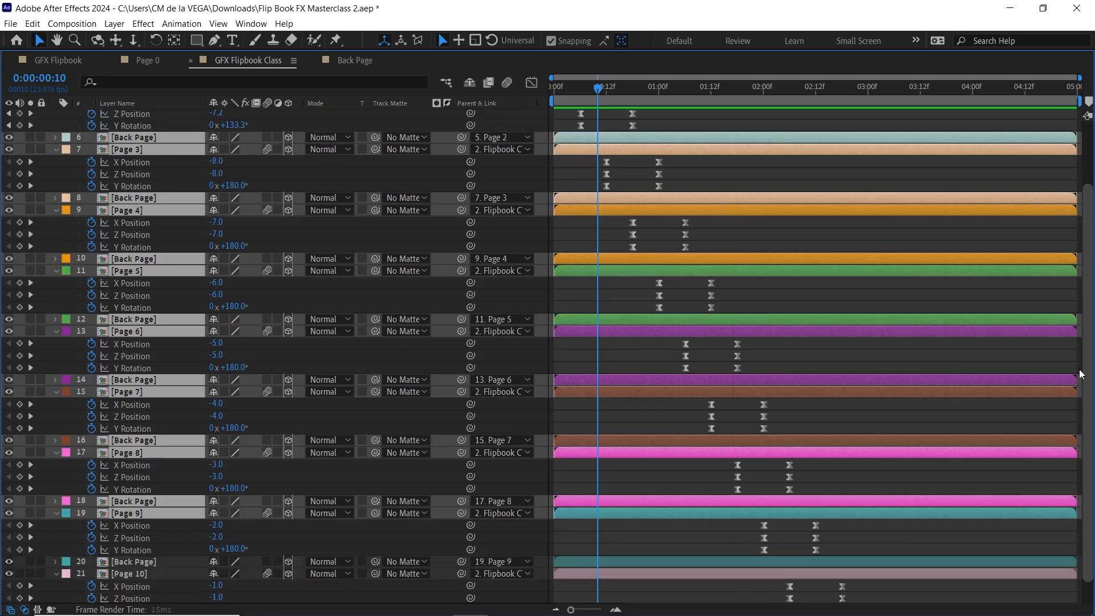
{"action": "scroll", "coordinate": [1081, 375], "scroll_direction": "down", "scroll_amount": 1}
{"action": "left_click", "coordinate": [135, 536], "text": "ctrl"}
{"action": "left_click", "coordinate": [134, 548], "text": "ctrl"}
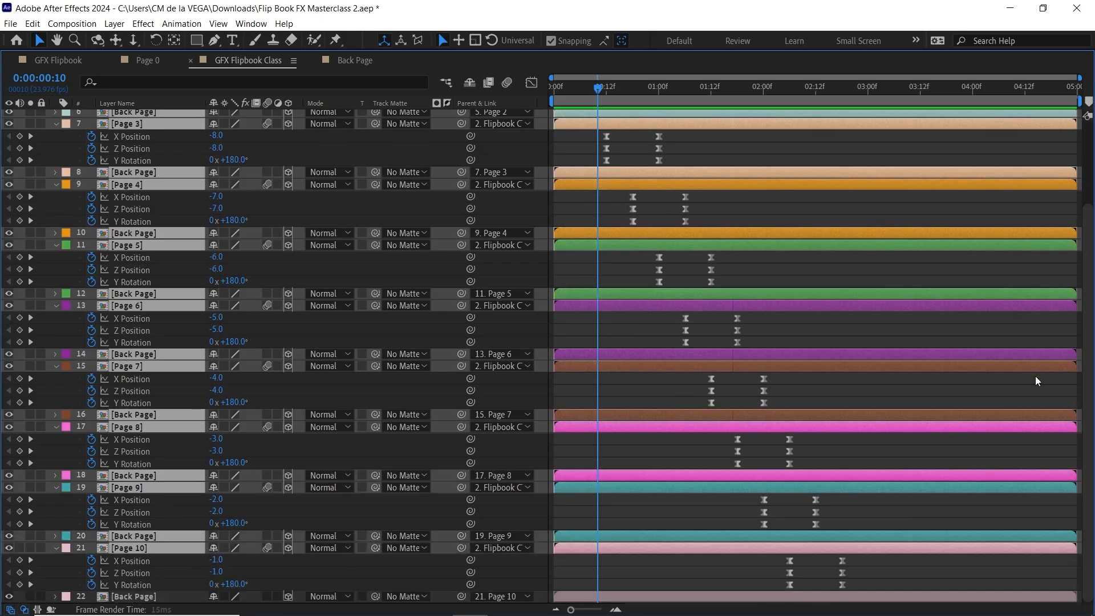
{"action": "left_click", "coordinate": [140, 597], "text": "ctrl"}
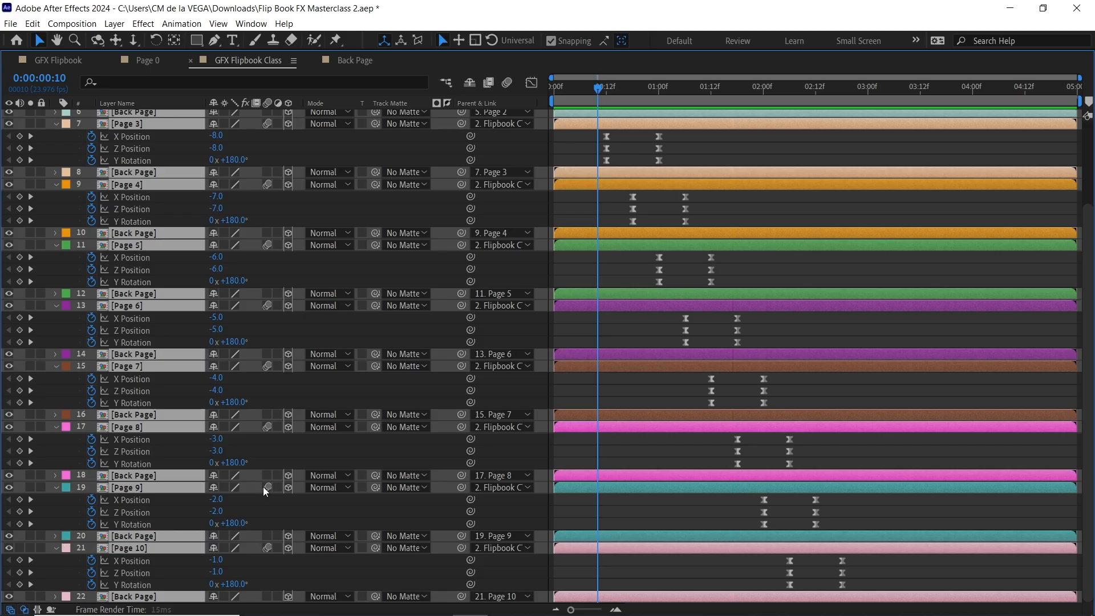
{"action": "key", "text": "grave"}
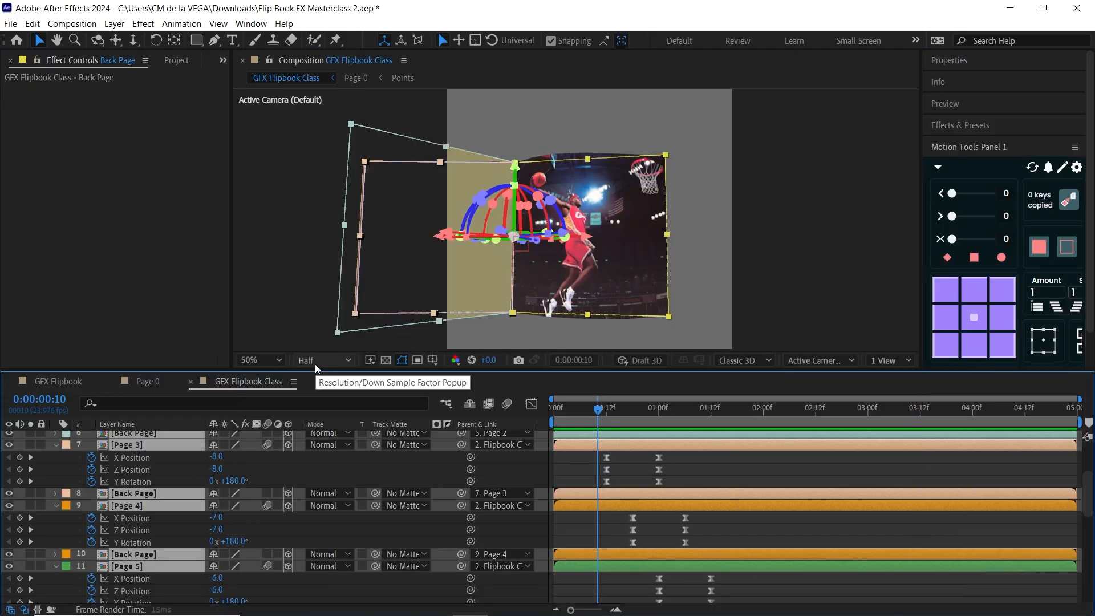
{"action": "key", "text": "ctrl+v"}
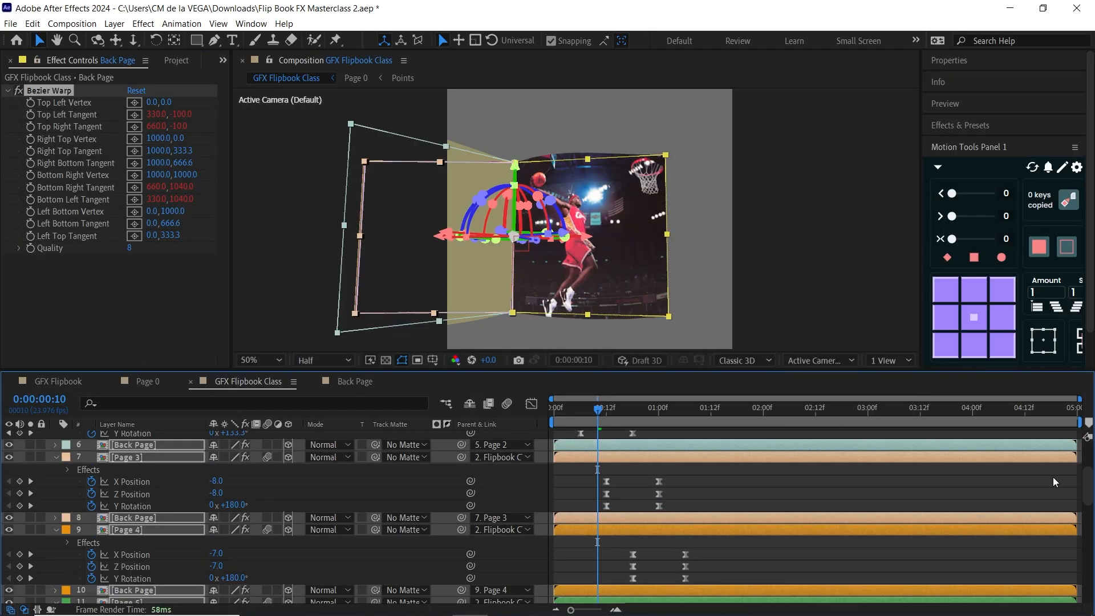
{"action": "left_click_drag", "start_coordinate": [1089, 494], "coordinate": [1089, 465]}
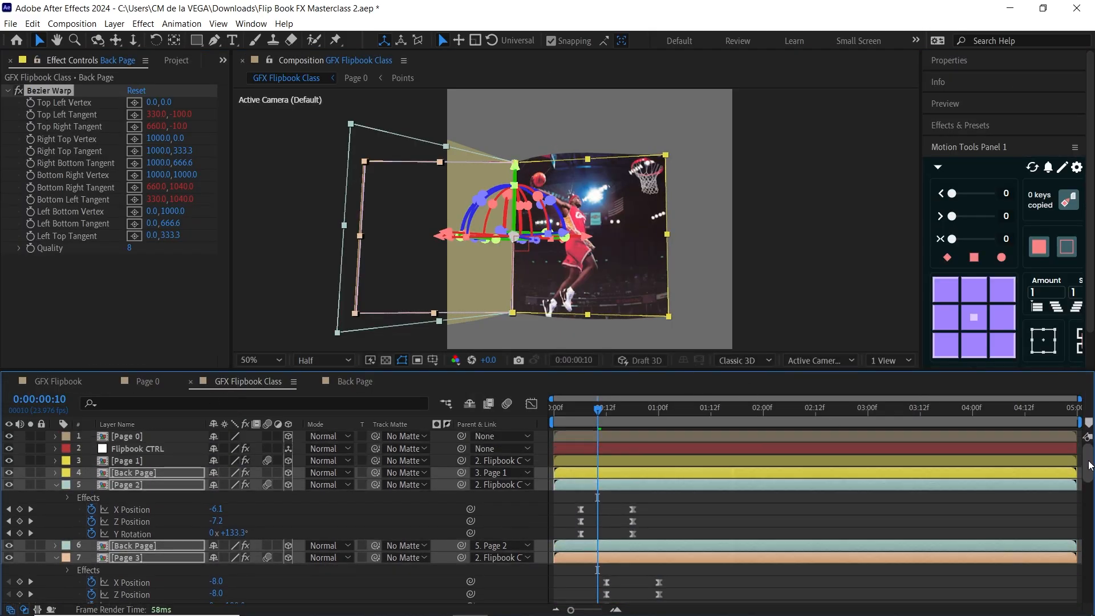
- Review the Flipbook CTRL bend points and scrub the opening page flips, ending at frame 0
{"action": "left_click", "coordinate": [151, 449]}
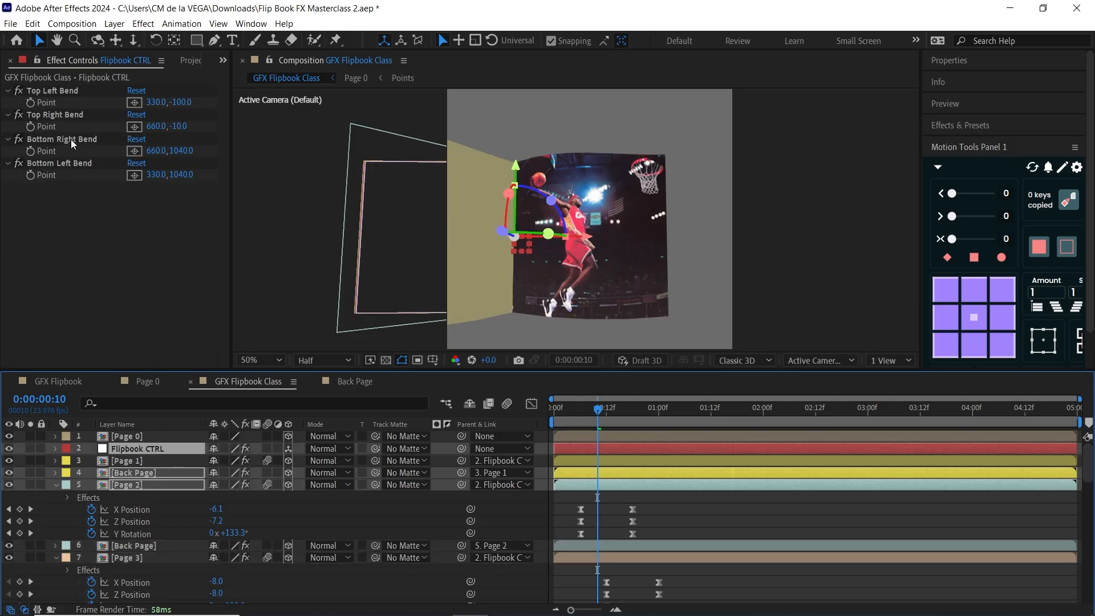
{"action": "left_click", "coordinate": [139, 436]}
{"action": "left_click", "coordinate": [152, 444]}
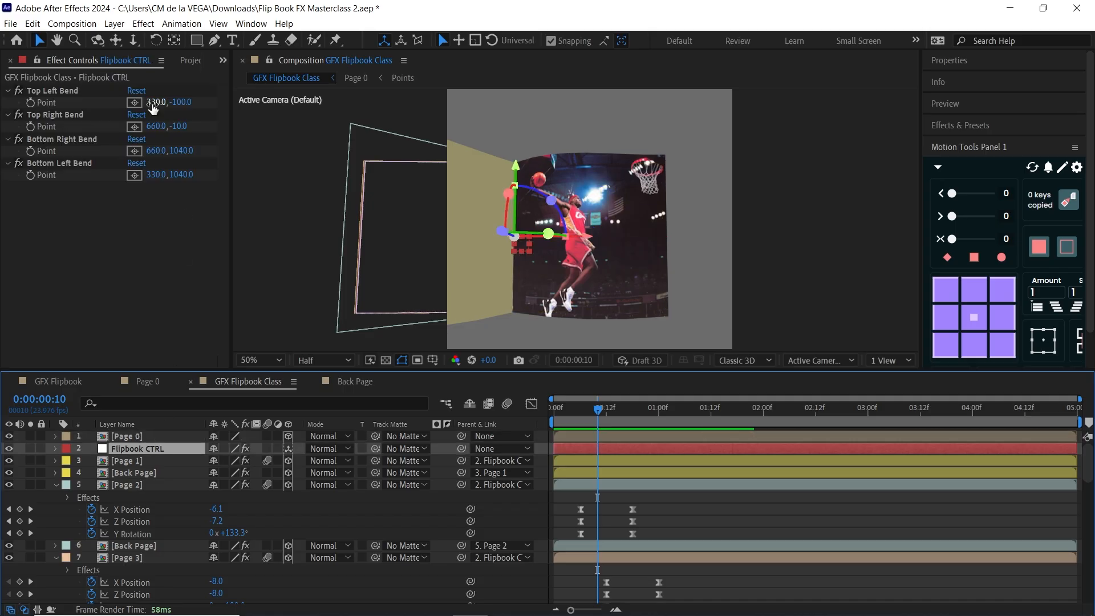
{"action": "left_click_drag", "start_coordinate": [665, 415], "coordinate": [575, 427]}
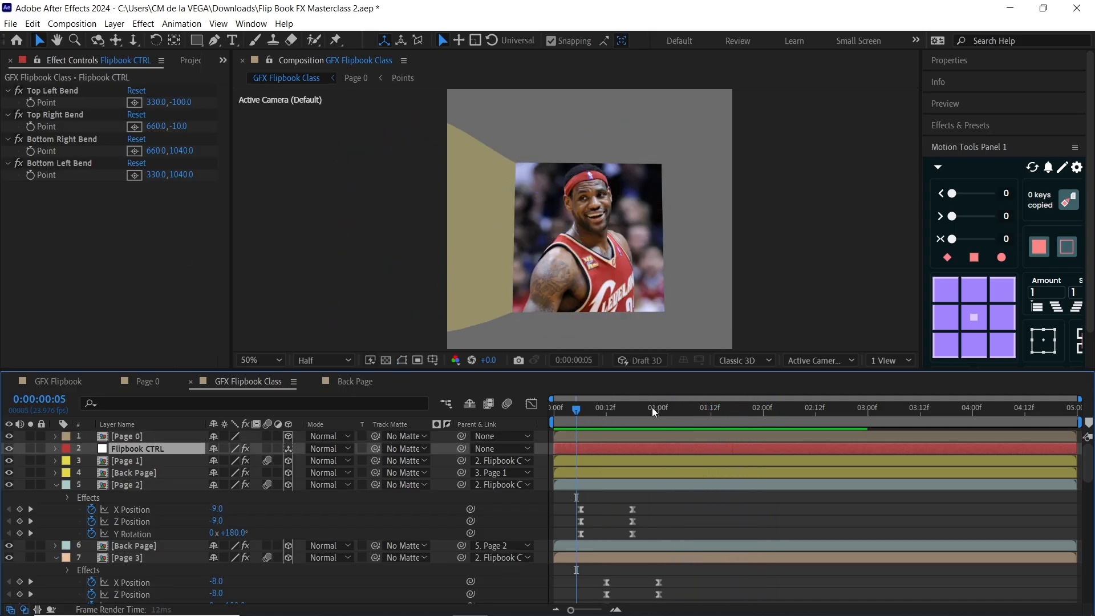
{"action": "left_click_drag", "start_coordinate": [652, 409], "coordinate": [554, 409]}
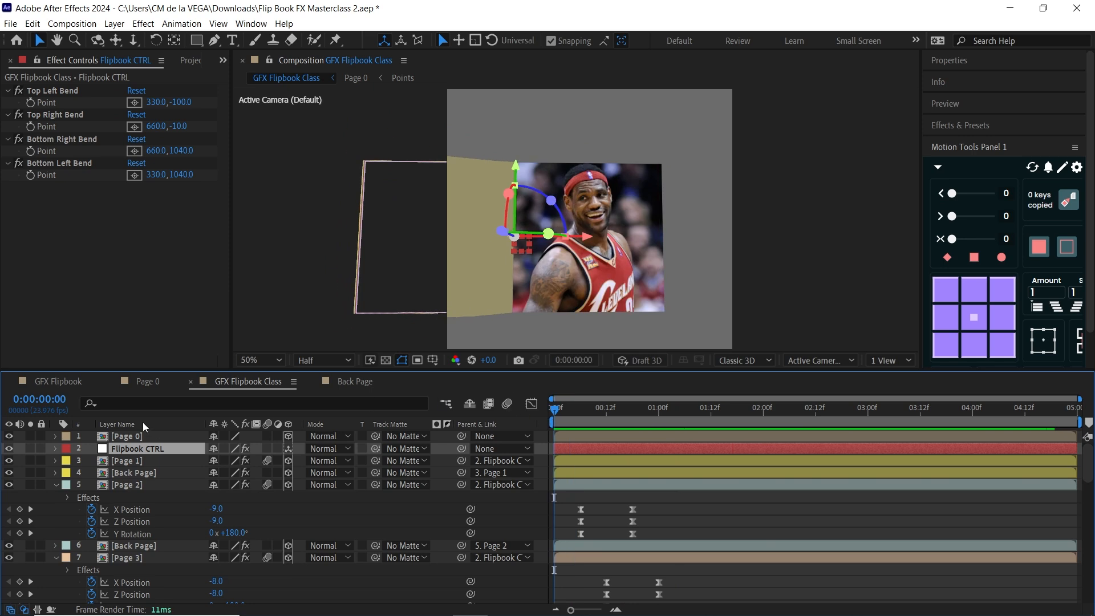
- Apply the same linked Bezier Warp to Page 0 and preview the page flips
{"action": "left_click", "coordinate": [139, 435]}
{"action": "key", "text": "ctrl+alt+shift+e"}
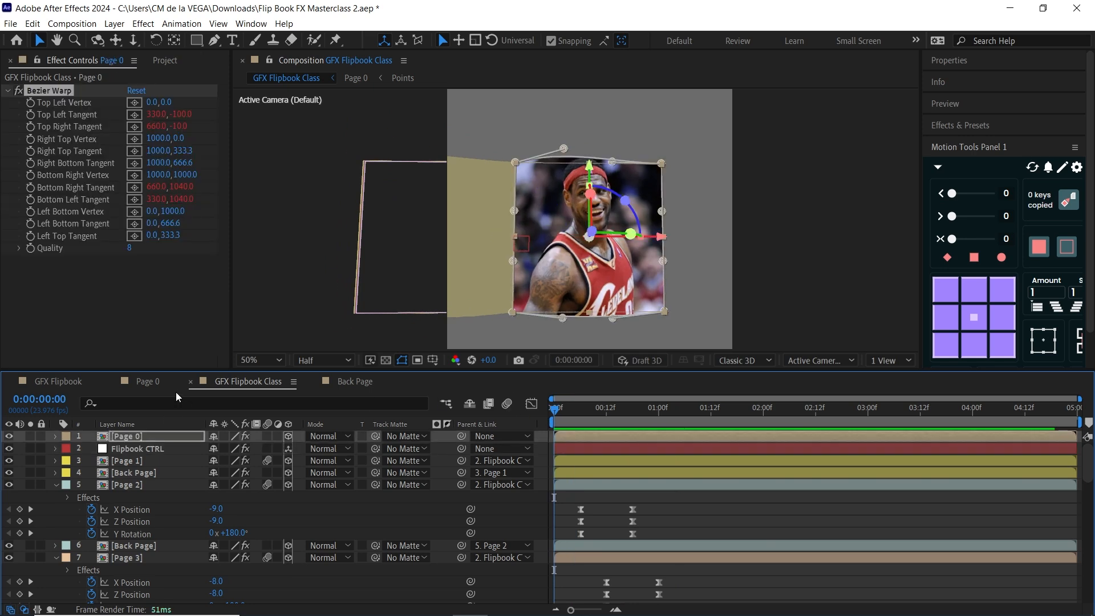
{"action": "key", "text": "space"}
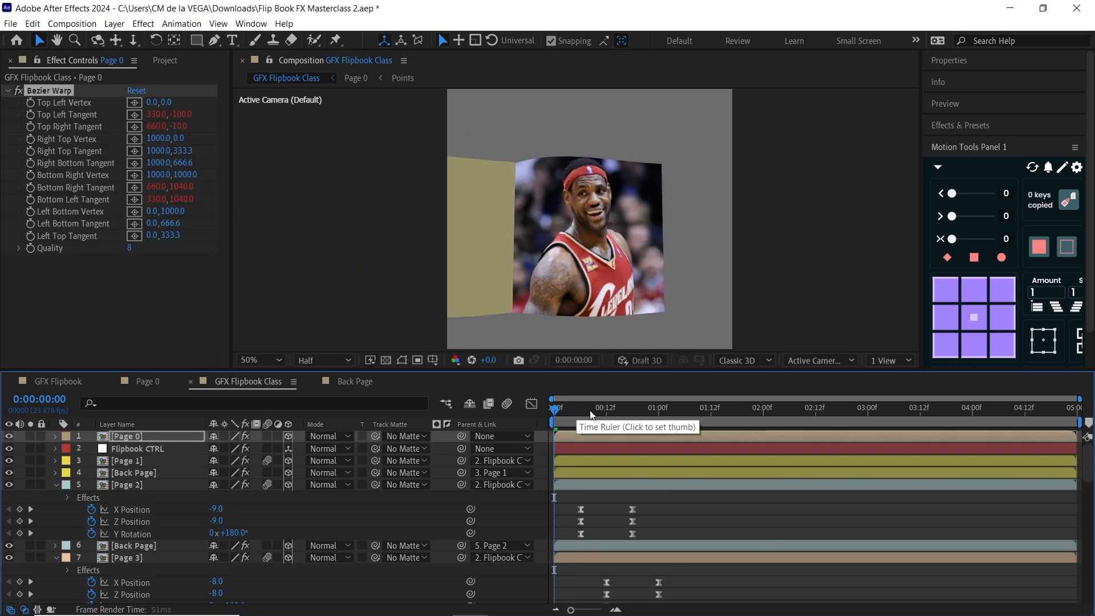
{"action": "key", "text": "space"}
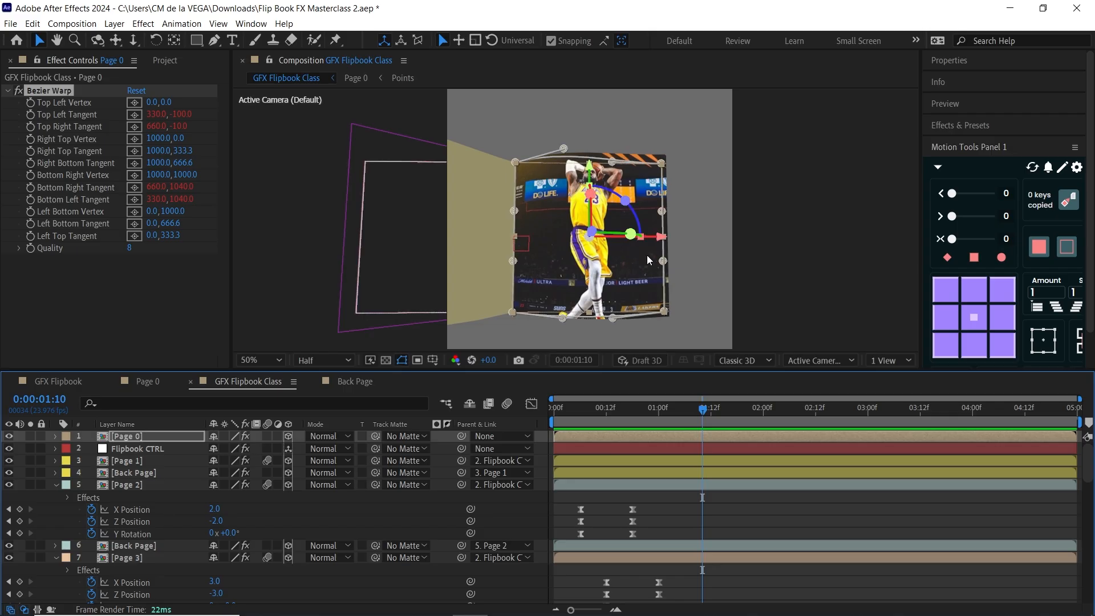
- Orbit the 3D view slightly and preview the bent pages flipping from the new angles
{"action": "key", "text": "c"}
{"action": "left_click_drag", "start_coordinate": [651, 272], "coordinate": [656, 230]}
{"action": "key", "text": "space"}
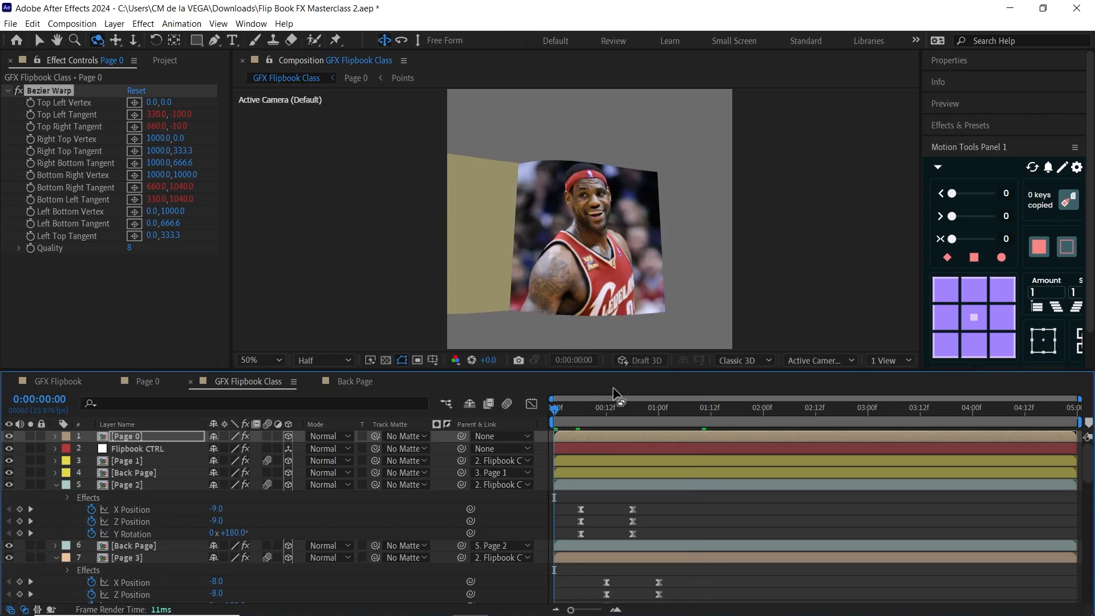
{"action": "key", "text": "space"}
{"action": "mouse_move", "coordinate": [644, 344]}
{"action": "left_mouse_down"}
{"action": "mouse_move", "coordinate": [665, 316]}
{"action": "mouse_move", "coordinate": [651, 346]}
{"action": "left_mouse_up"}
{"action": "key", "text": "space"}
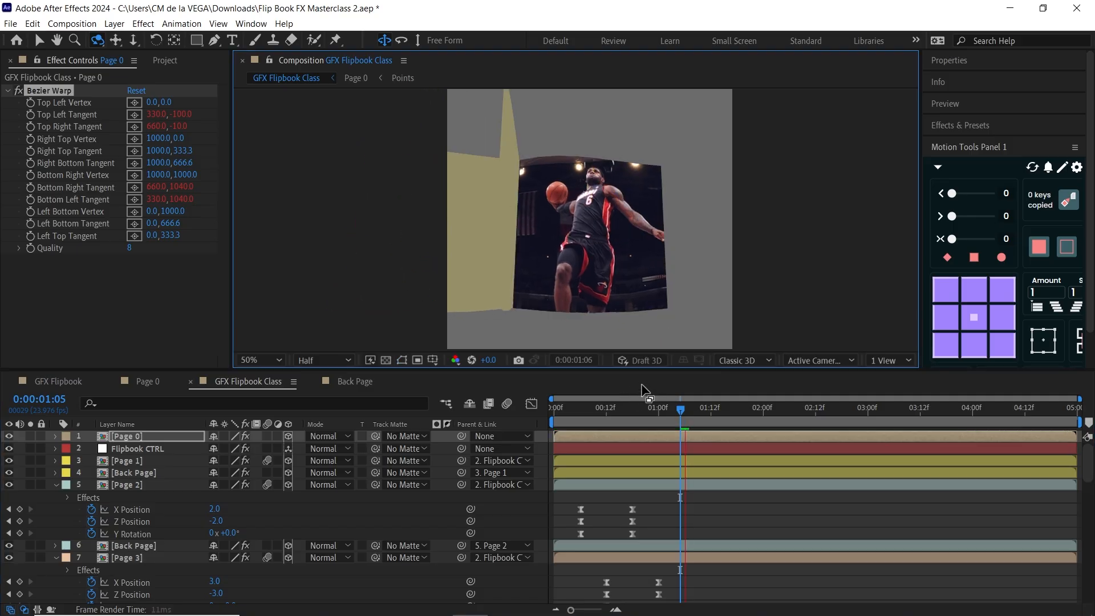
{"action": "key", "text": "space"}
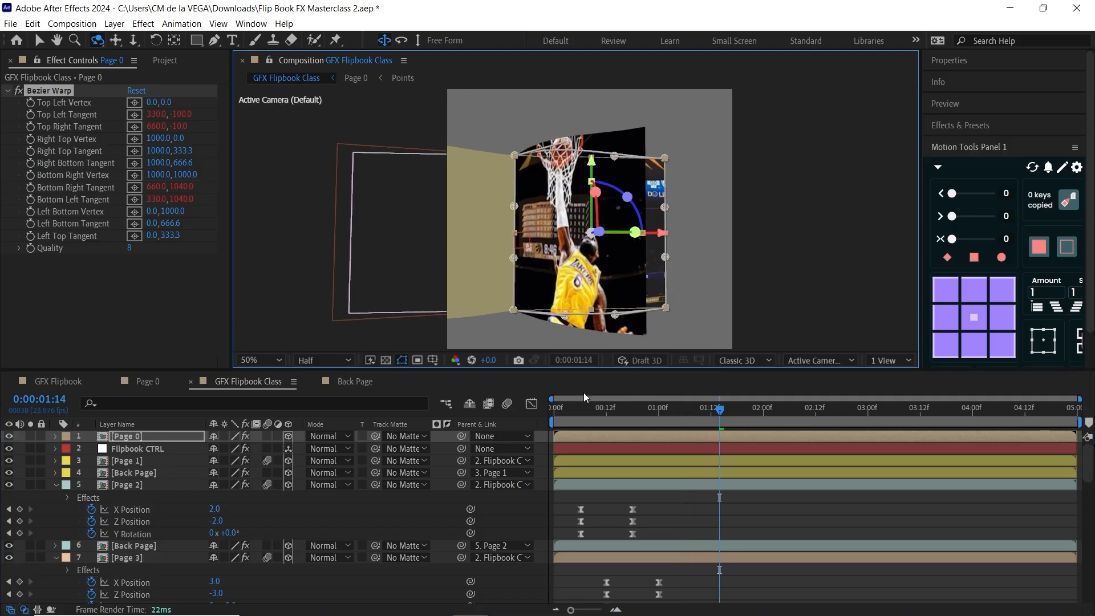
- Enable motion blur for the composition and preview the page flips from frame 1
{"action": "left_click", "coordinate": [579, 408]}
{"action": "mouse_move", "coordinate": [584, 411]}
{"action": "left_mouse_down"}
{"action": "mouse_move", "coordinate": [629, 402]}
{"action": "mouse_move", "coordinate": [509, 401]}
{"action": "mouse_move", "coordinate": [618, 391]}
{"action": "mouse_move", "coordinate": [563, 407]}
{"action": "left_mouse_up"}
{"action": "key", "text": "space"}
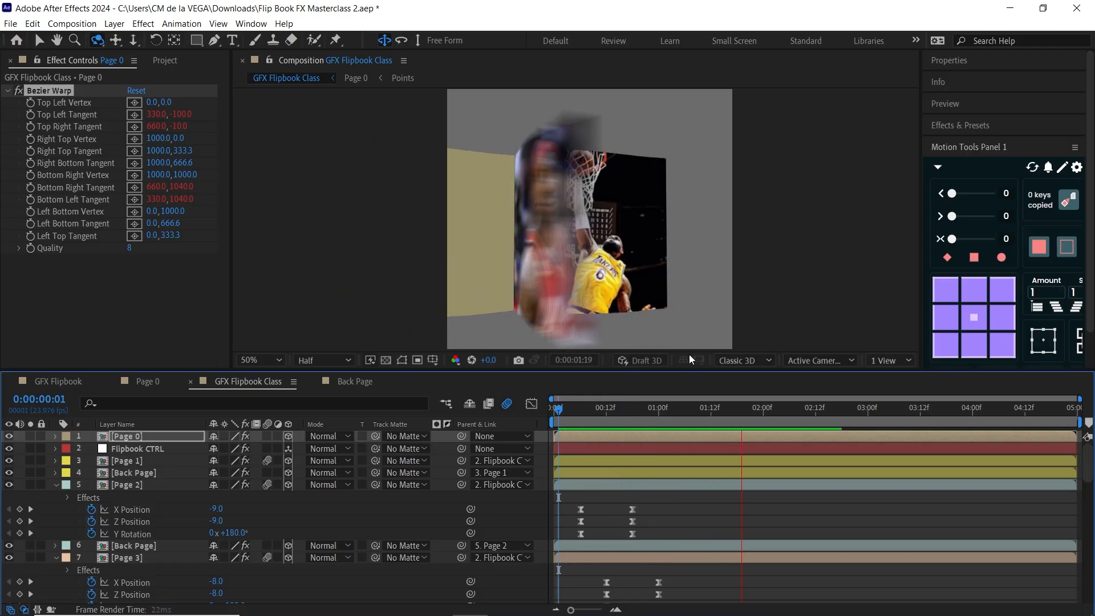
{"action": "key", "text": "space"}
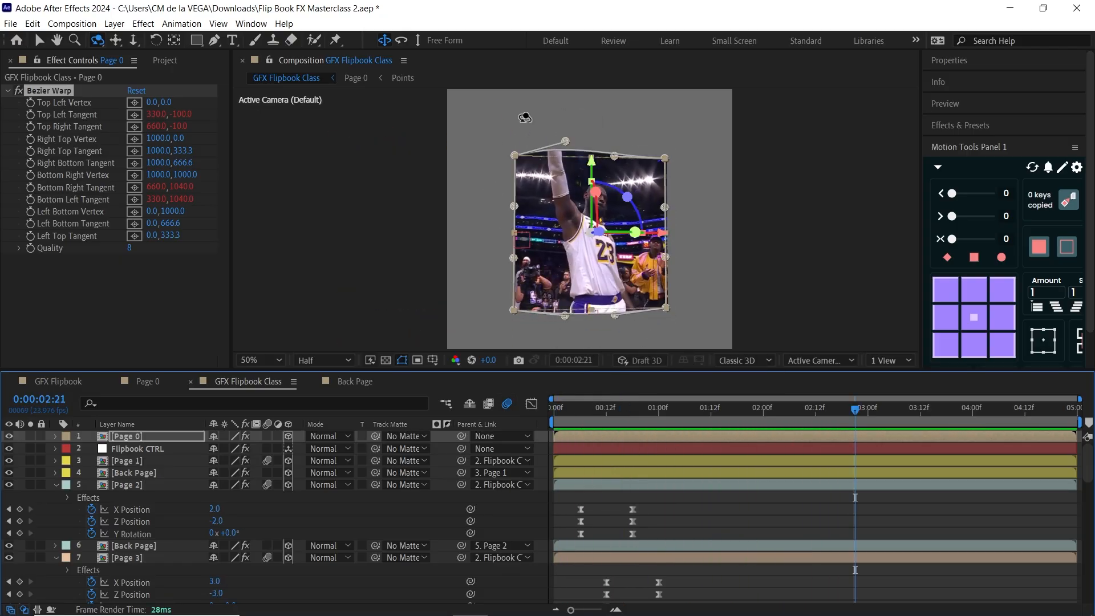
- Try a Y value of -100 for the Top Right Bend point of Flipbook CTRL
{"action": "left_click", "coordinate": [140, 450]}
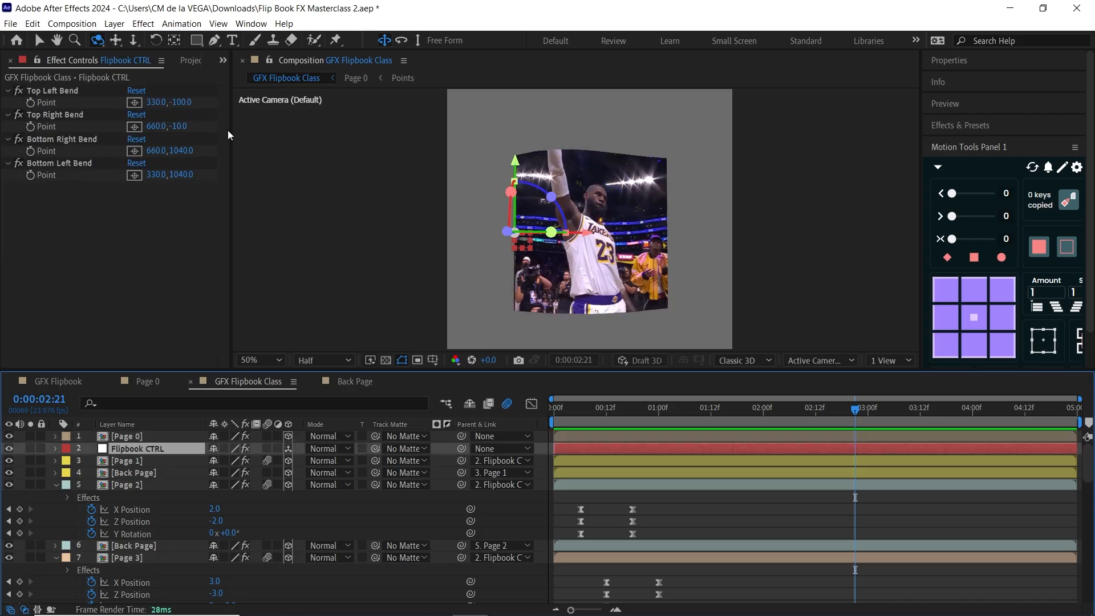
{"action": "left_click", "coordinate": [179, 126]}
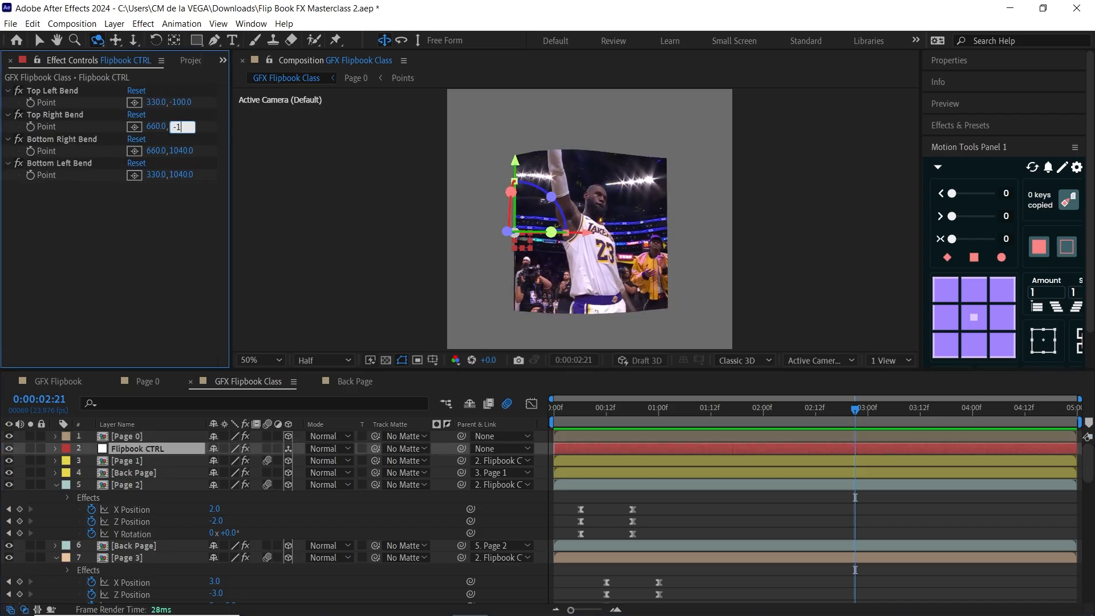
{"action": "type", "text": "-100"}
{"action": "key", "text": "Return"}
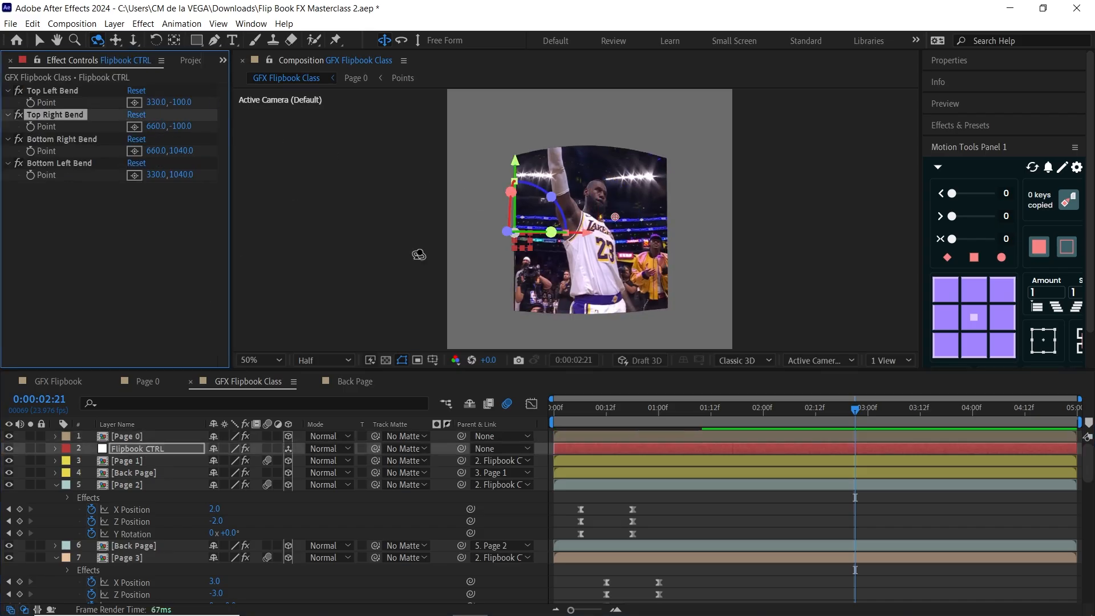
- Set the Y values of Flipbook CTRL's Top Left Bend and Top Right Bend points to -50
{"action": "left_click", "coordinate": [185, 101]}
{"action": "type", "text": "-6"}
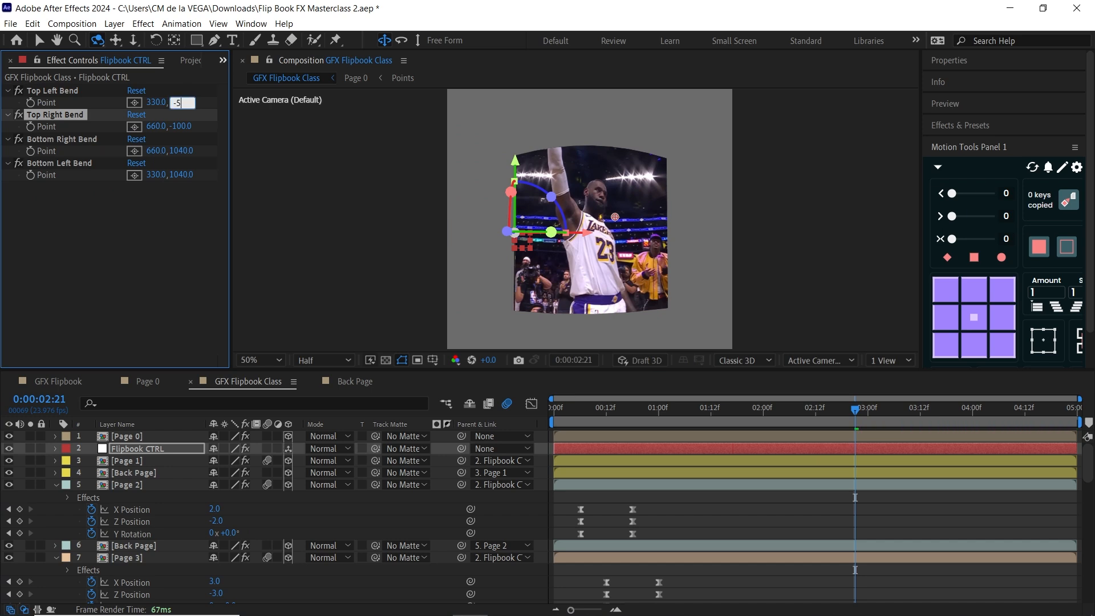
{"action": "type", "text": "0"}
{"action": "key", "text": "Tab"}
{"action": "key", "text": "Tab"}
{"action": "type", "text": "-50"}
{"action": "key", "text": "Return"}
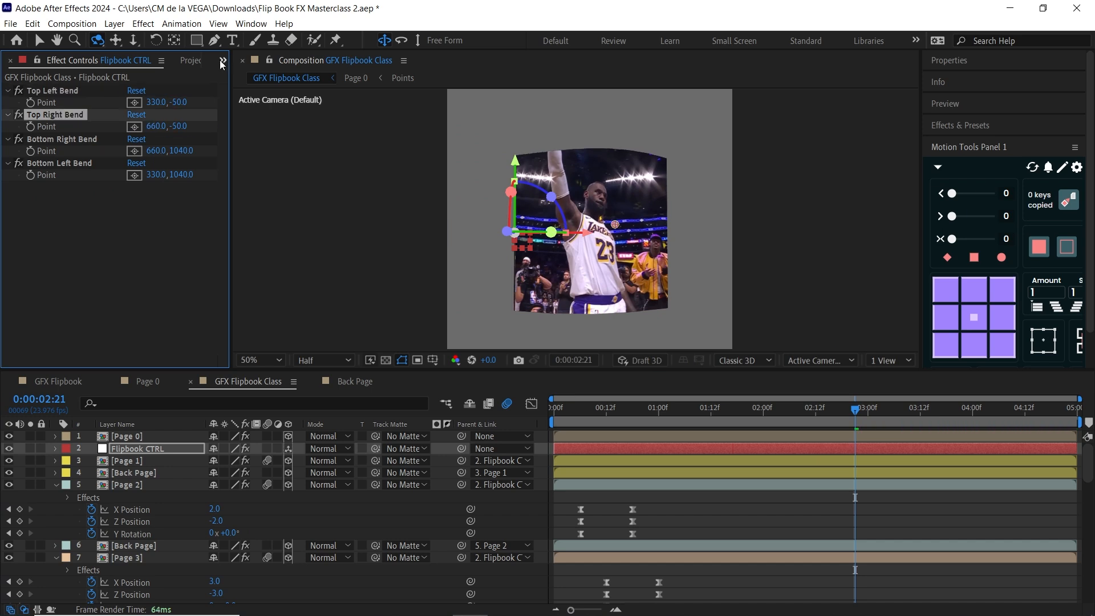
- Set the Y values of Flipbook CTRL's Bottom Right Bend and Bottom Left Bend points to 1020
{"action": "left_click", "coordinate": [191, 151]}
{"action": "type", "text": "10"}
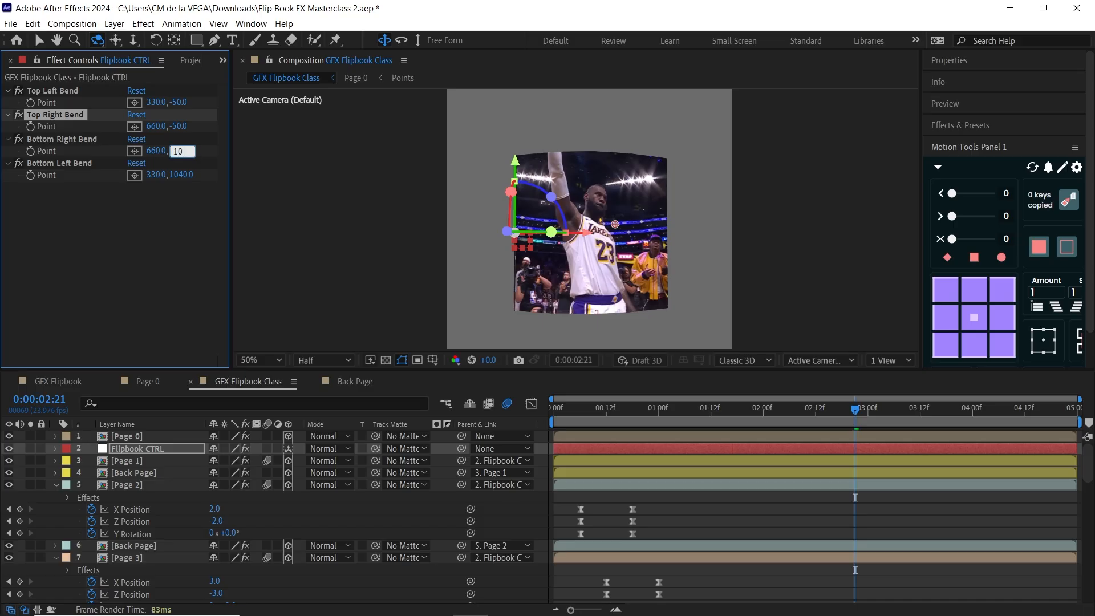
{"action": "type", "text": "20"}
{"action": "key", "text": "Tab"}
{"action": "key", "text": "Tab"}
{"action": "type", "text": "1020"}
{"action": "key", "text": "Return"}
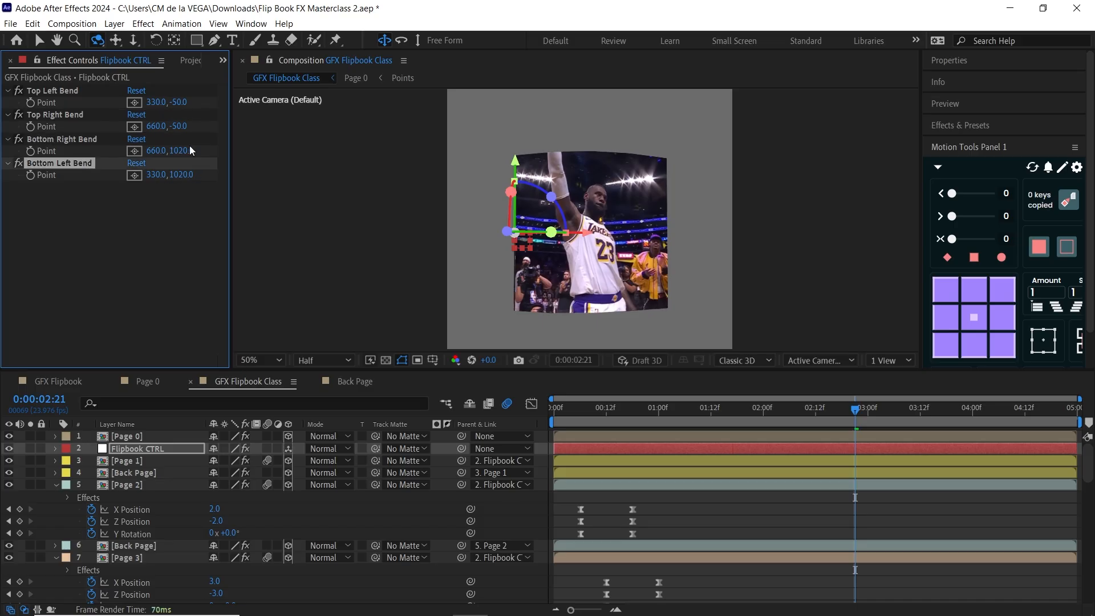
- Add a white point light with 110% intensity and shadow casting to the flipbook composition
{"action": "left_click_drag", "start_coordinate": [587, 418], "coordinate": [729, 422]}
{"action": "left_click", "coordinate": [114, 24]}
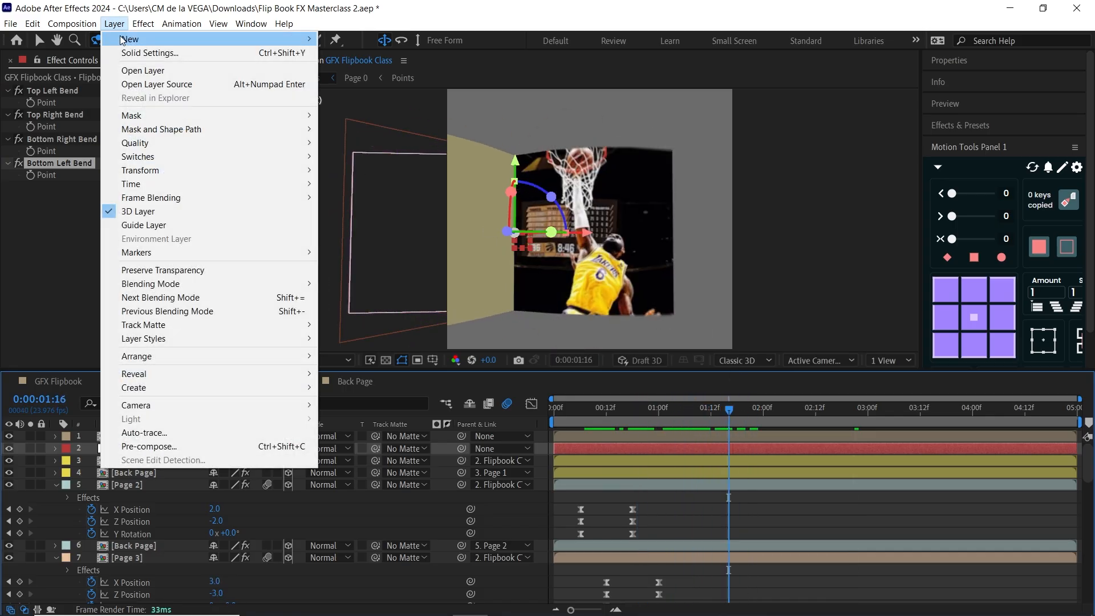
{"action": "mouse_move", "coordinate": [180, 39]}
{"action": "left_click", "coordinate": [392, 66]}
{"action": "left_click", "coordinate": [326, 255]}
{"action": "left_click", "coordinate": [323, 302]}
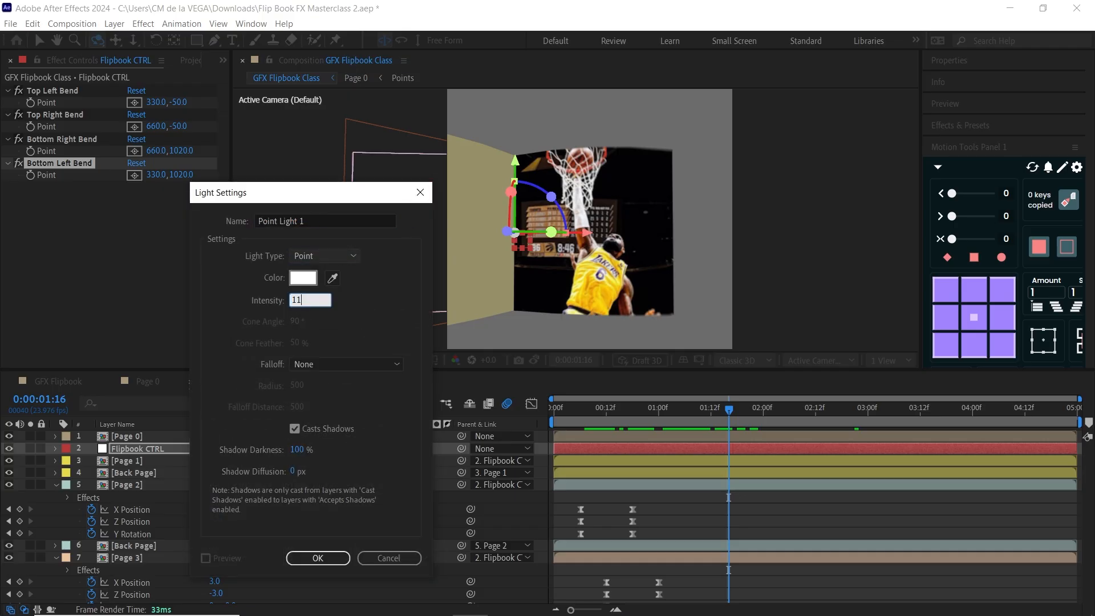
{"action": "left_click", "coordinate": [320, 556]}
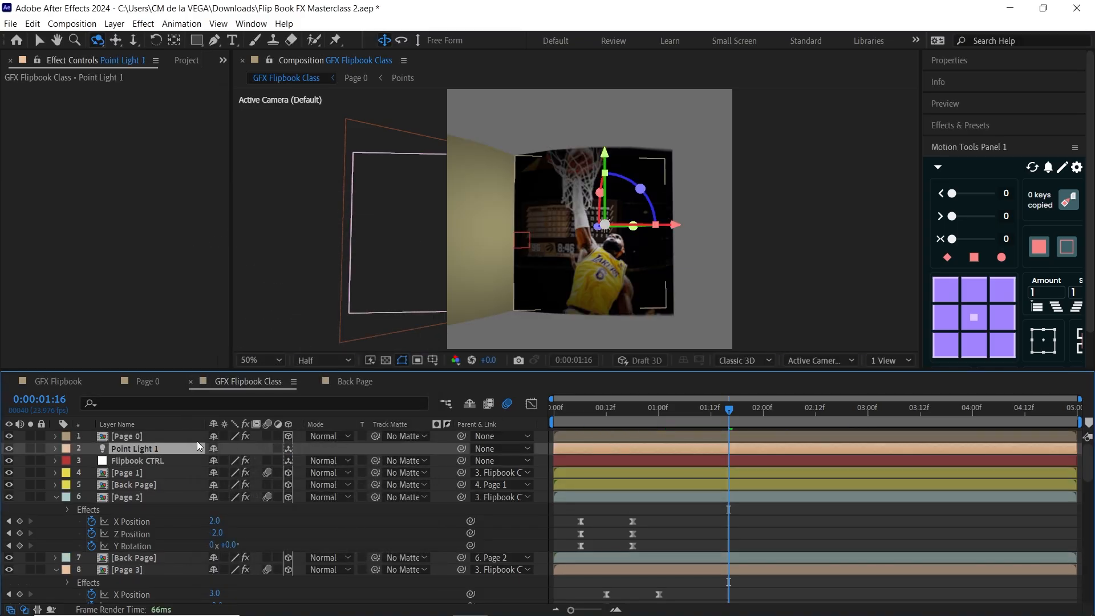
- Set Point Light 1's X position to 540 and its Z position to -1500
{"action": "key", "text": "p"}
{"action": "left_click", "coordinate": [214, 460]}
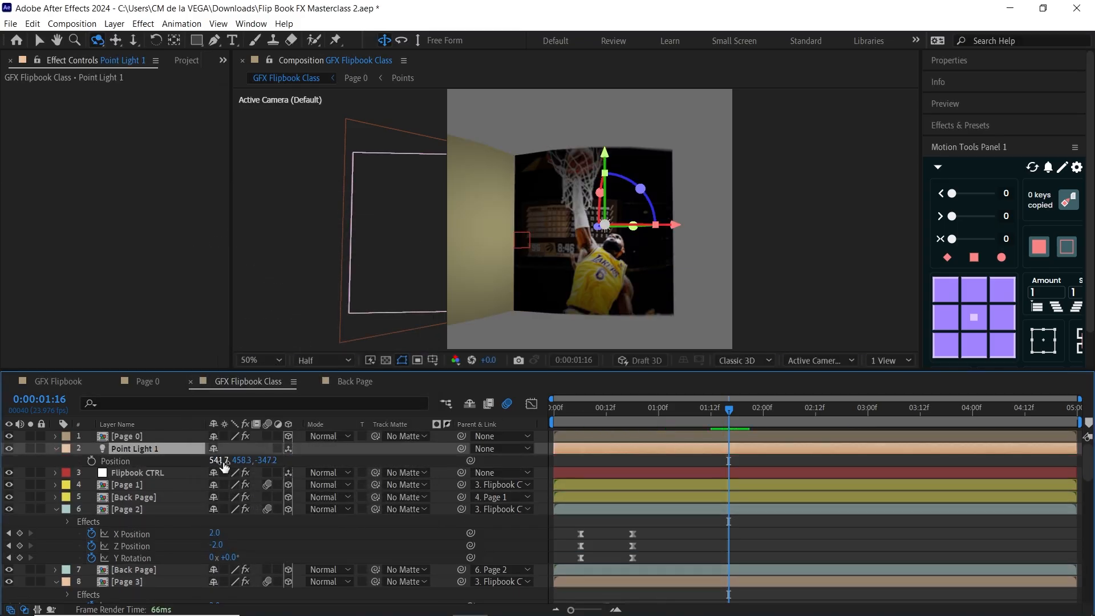
{"action": "type", "text": "5"}
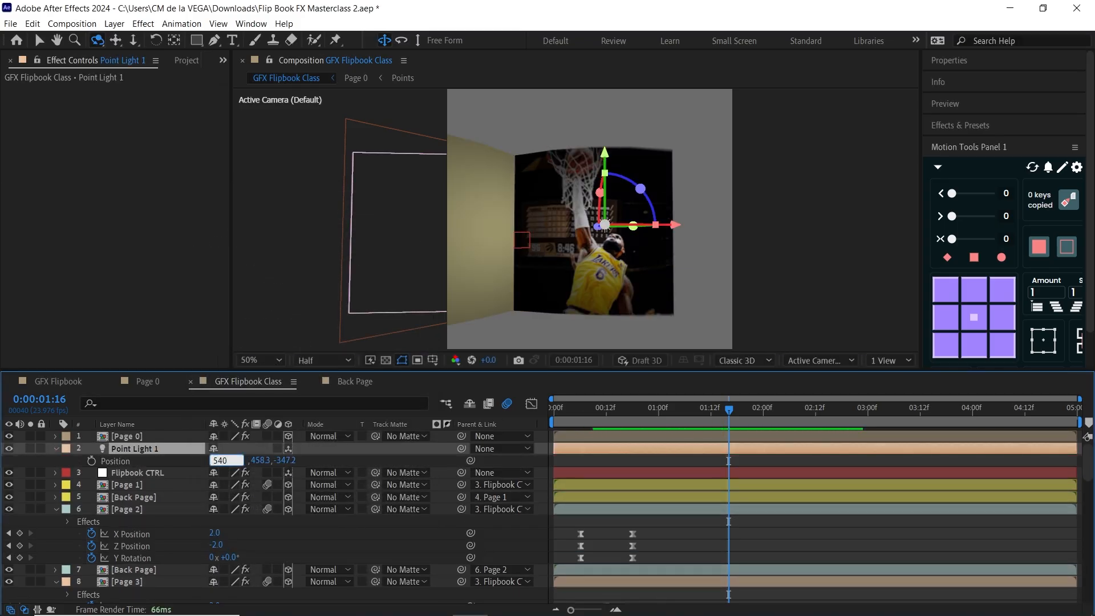
{"action": "type", "text": "40"}
{"action": "key", "text": "Tab"}
{"action": "key", "text": "Return"}
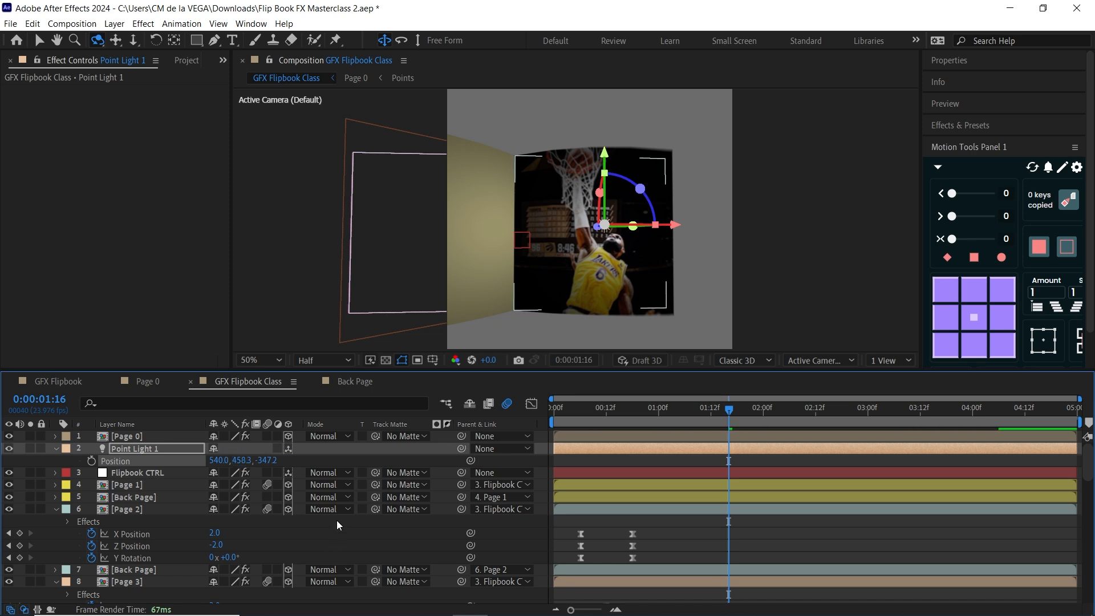
{"action": "type", "text": "-"}
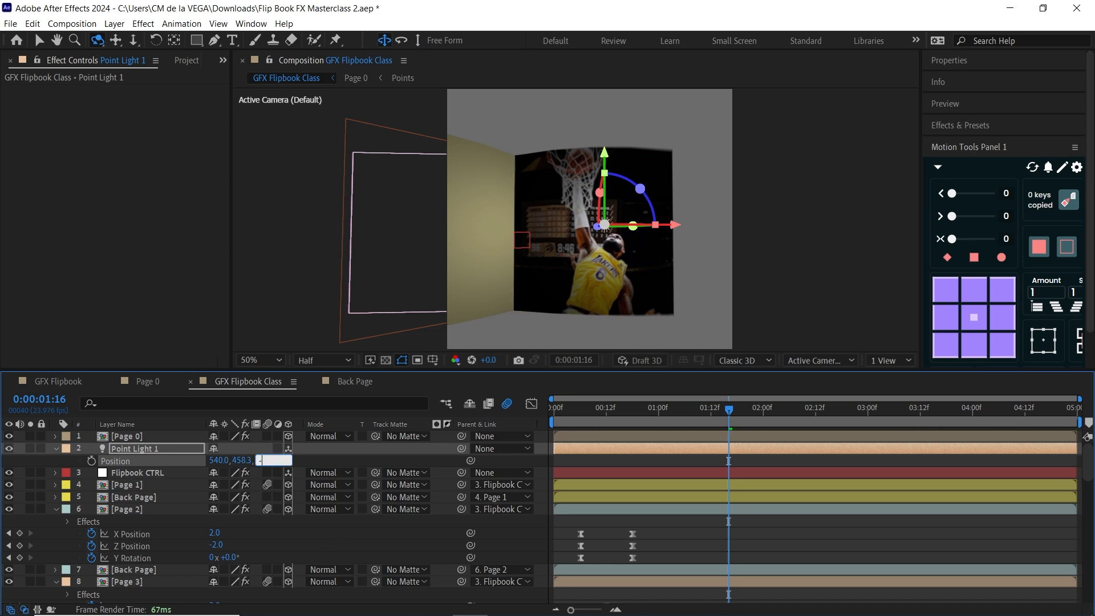
{"action": "type", "text": "1500"}
{"action": "key", "text": "Return"}
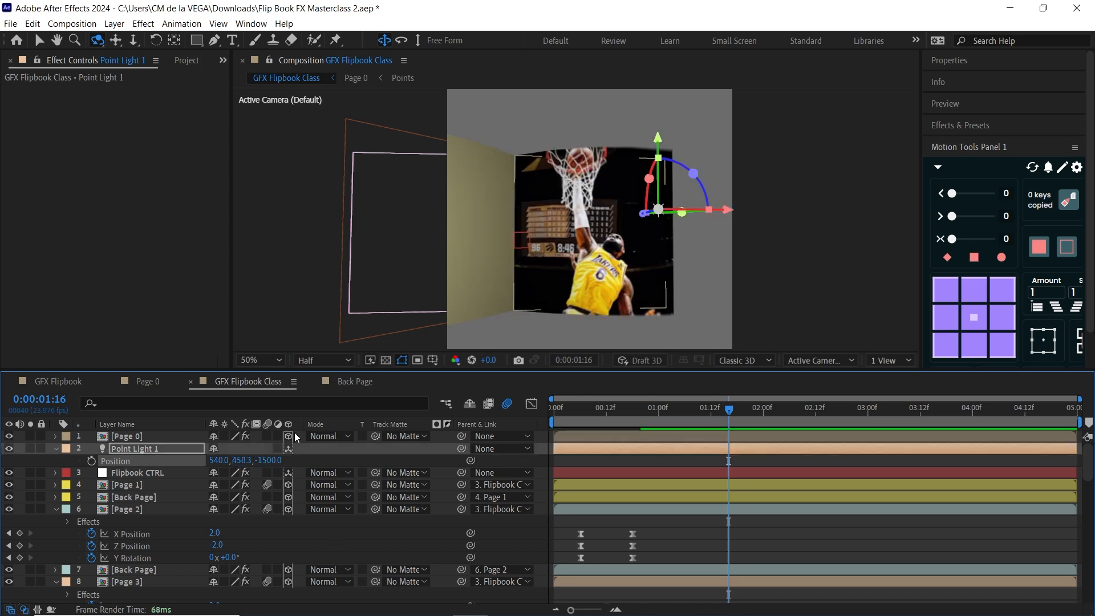
- Inspect the light's placement relative to the pages from Custom View 1, then return to the Active Camera view
{"action": "left_click", "coordinate": [840, 360]}
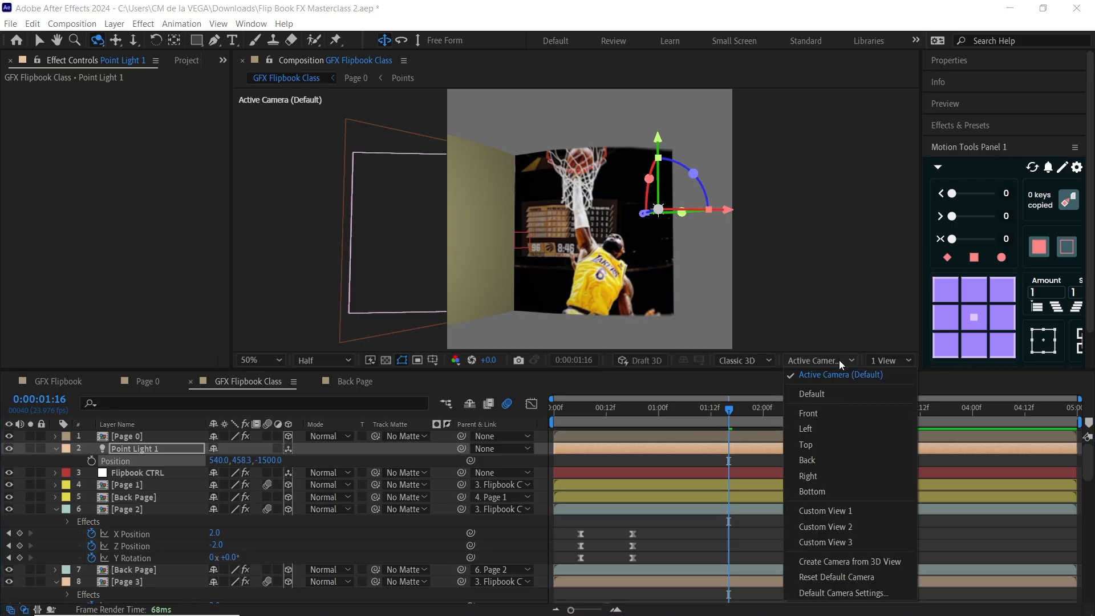
{"action": "left_click", "coordinate": [831, 511]}
{"action": "key", "text": "c"}
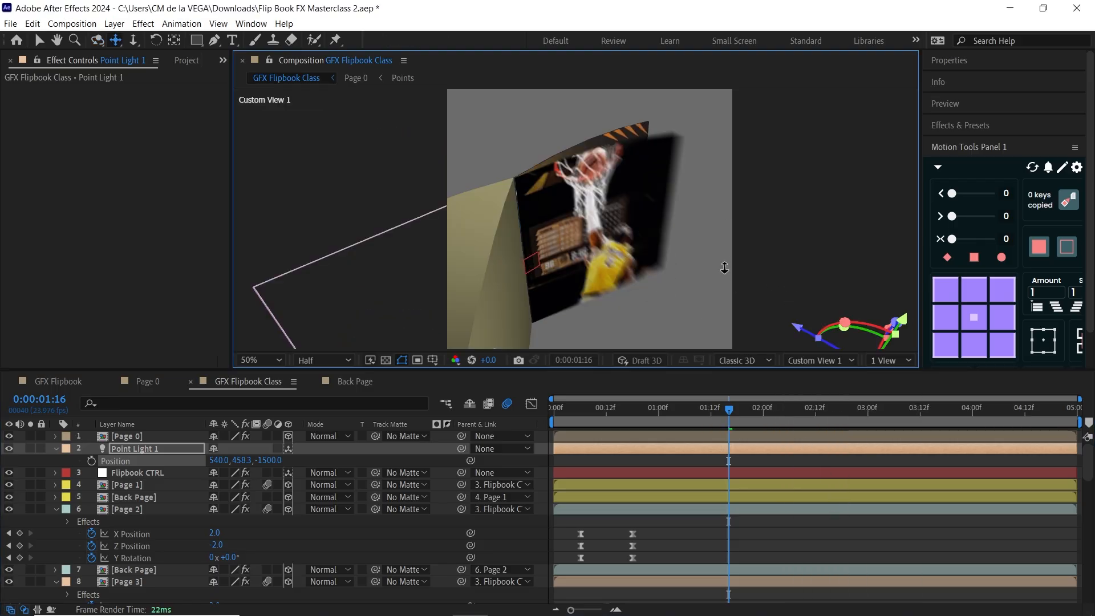
{"action": "key", "text": "Caps_Lock"}
{"action": "key", "text": "c"}
{"action": "left_click_drag", "start_coordinate": [721, 276], "coordinate": [723, 270]}
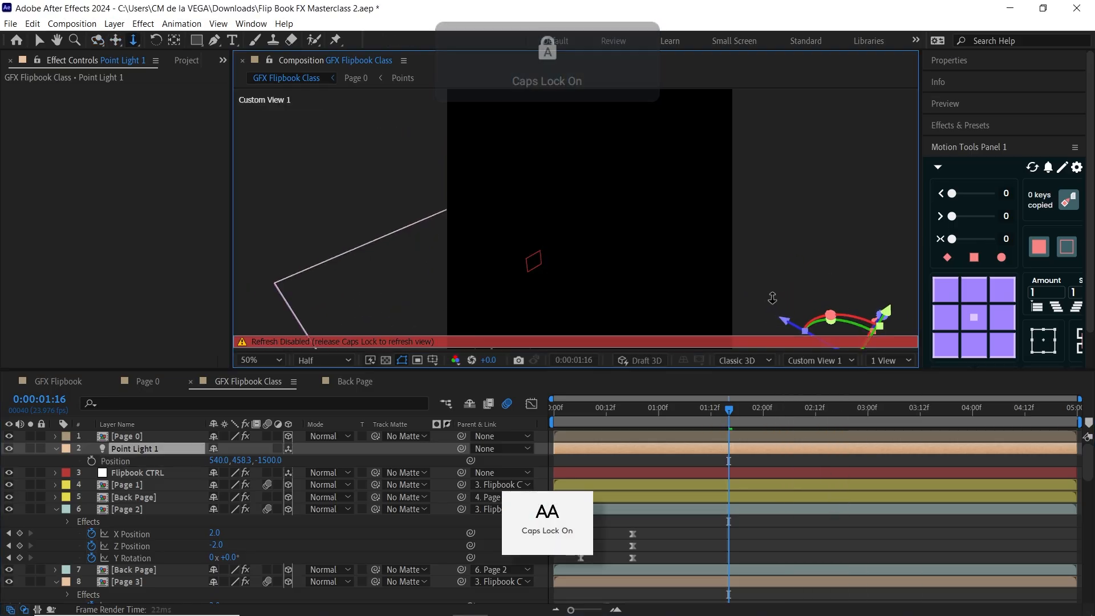
{"action": "key", "text": "Caps_Lock"}
{"action": "left_click_drag", "start_coordinate": [800, 259], "coordinate": [785, 317]}
{"action": "key", "text": "c"}
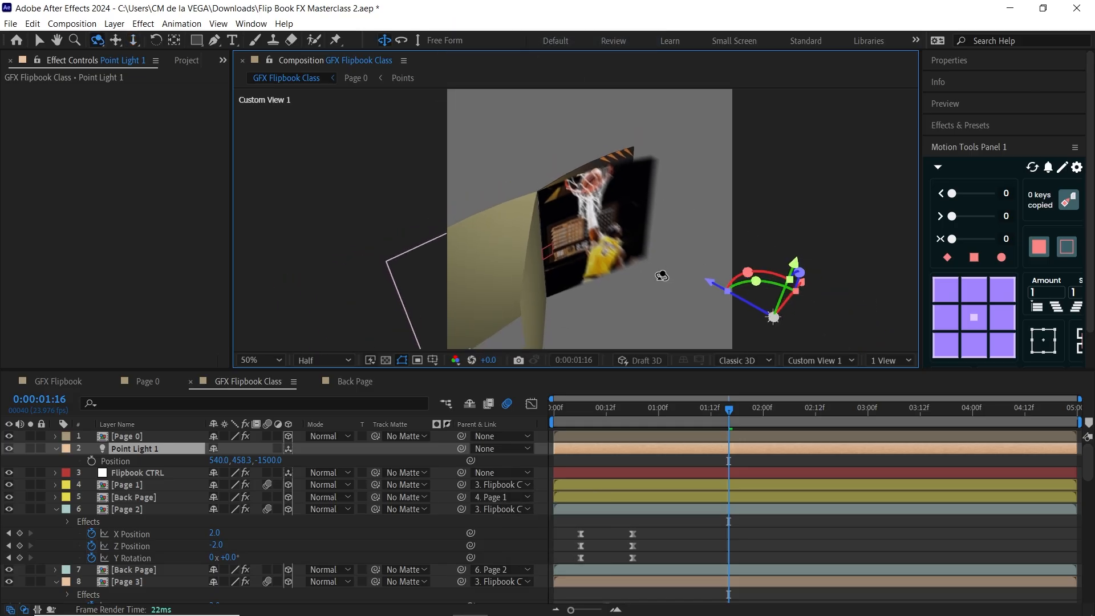
{"action": "left_click_drag", "start_coordinate": [666, 276], "coordinate": [656, 254]}
{"action": "left_click", "coordinate": [833, 360]}
{"action": "left_click", "coordinate": [840, 374]}
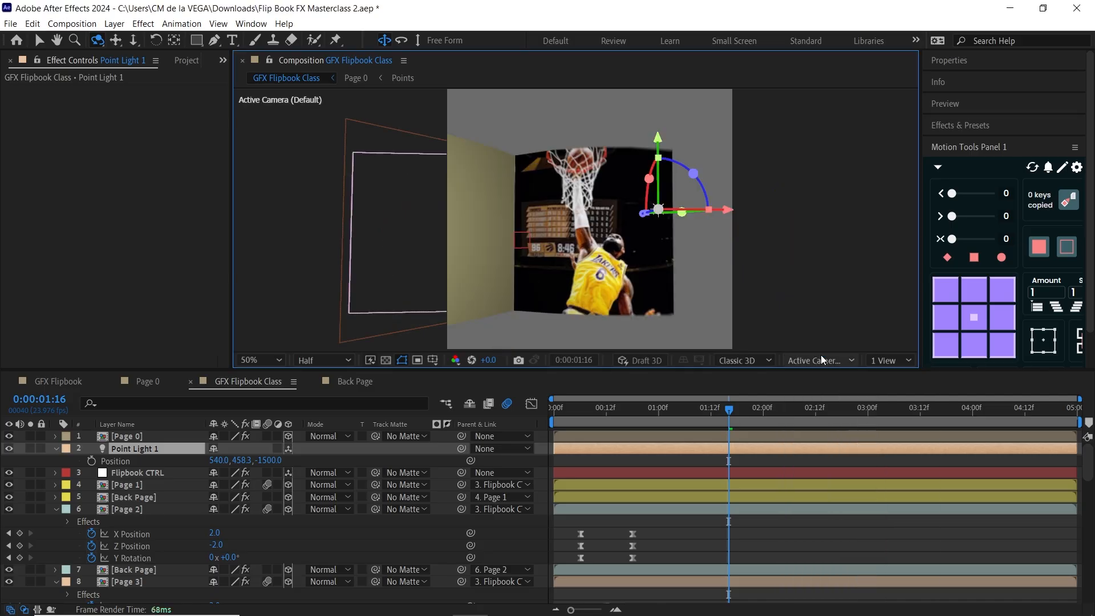
- Set Point Light 1's Z position to -1300
{"action": "left_click", "coordinate": [158, 444]}
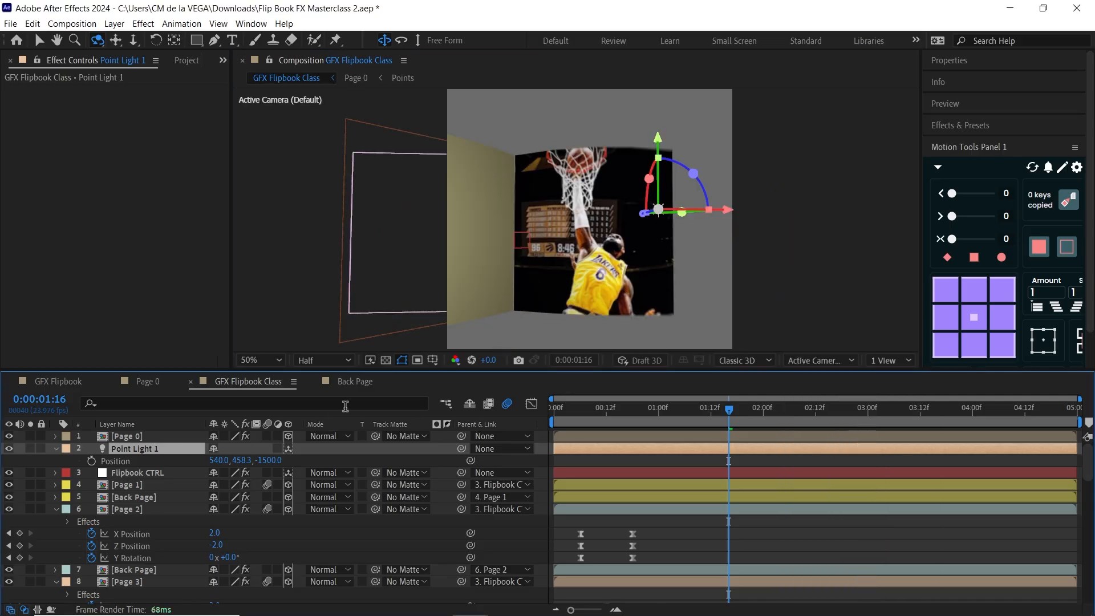
{"action": "left_click", "coordinate": [268, 462]}
{"action": "type", "text": "-1300"}
{"action": "key", "text": "Return"}
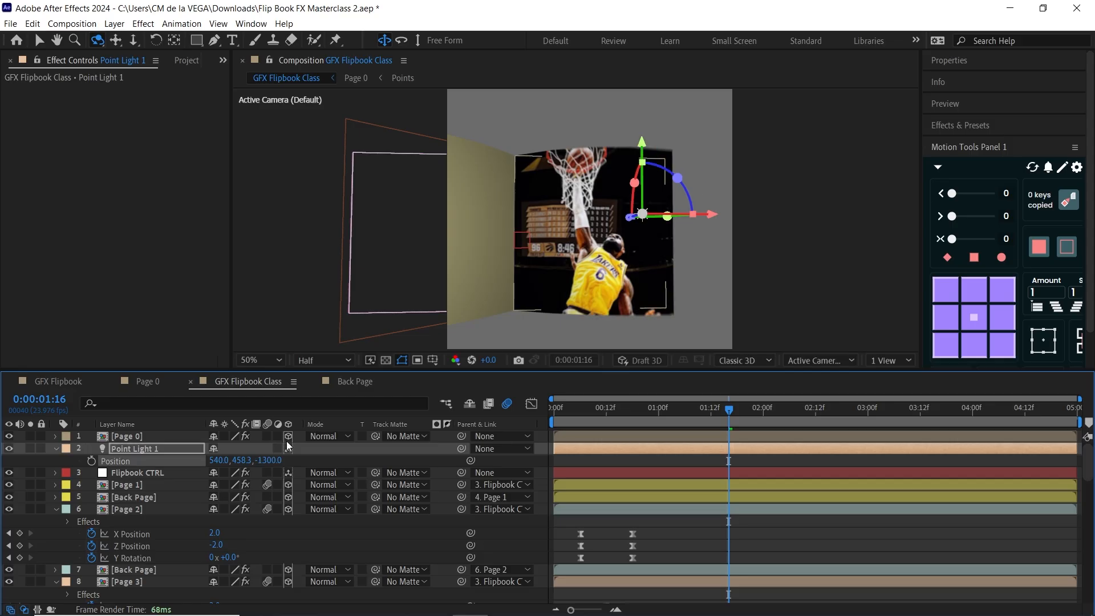
{"action": "left_click", "coordinate": [177, 447]}
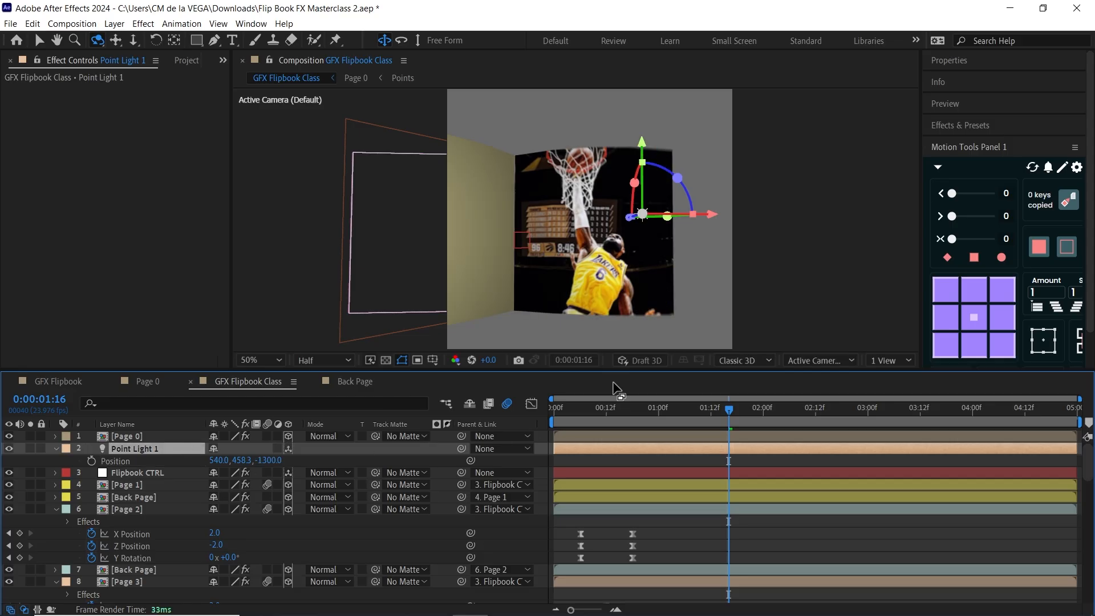
- Check the page lighting mid-flip and add a white ambient light to brighten the scene
{"action": "left_click_drag", "start_coordinate": [591, 410], "coordinate": [602, 410]}
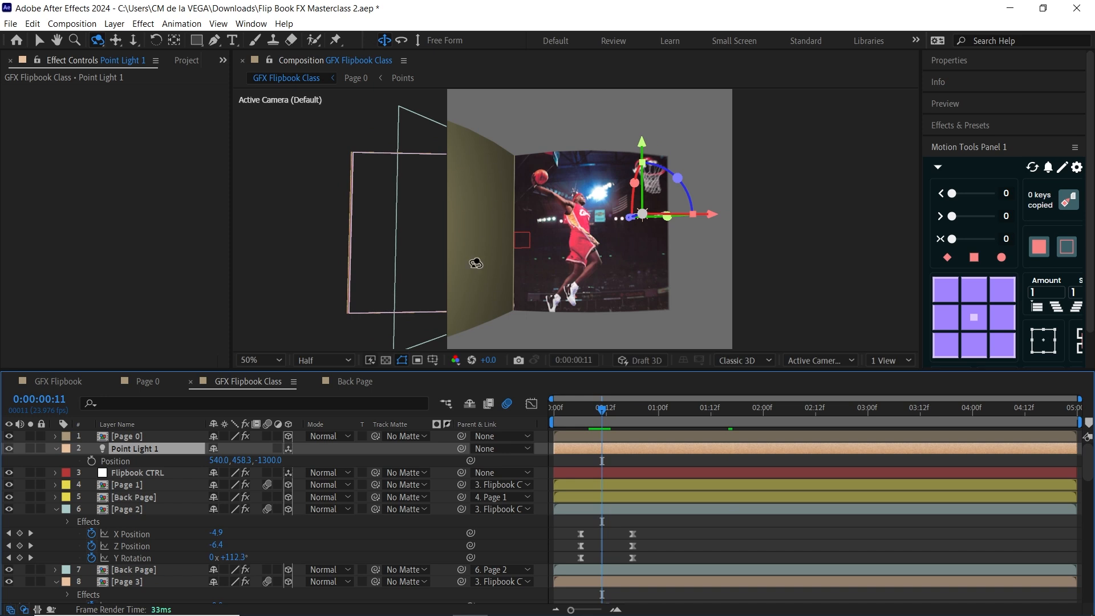
{"action": "left_click", "coordinate": [114, 23]}
{"action": "mouse_move", "coordinate": [178, 39]}
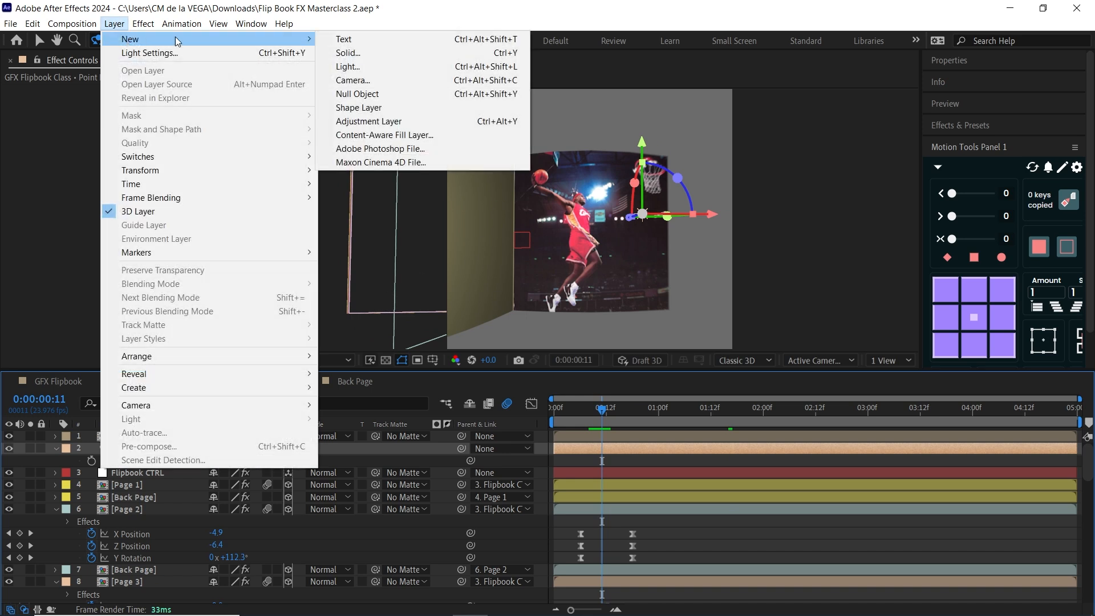
{"action": "left_click", "coordinate": [382, 67]}
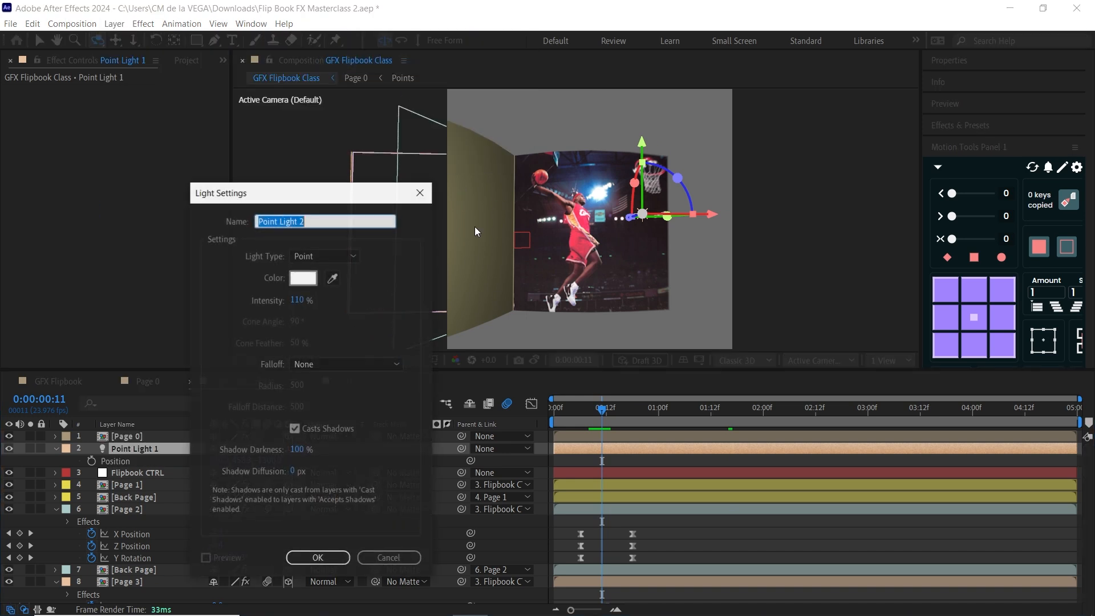
{"action": "left_click", "coordinate": [327, 255]}
{"action": "left_click", "coordinate": [331, 317]}
{"action": "left_click", "coordinate": [302, 300]}
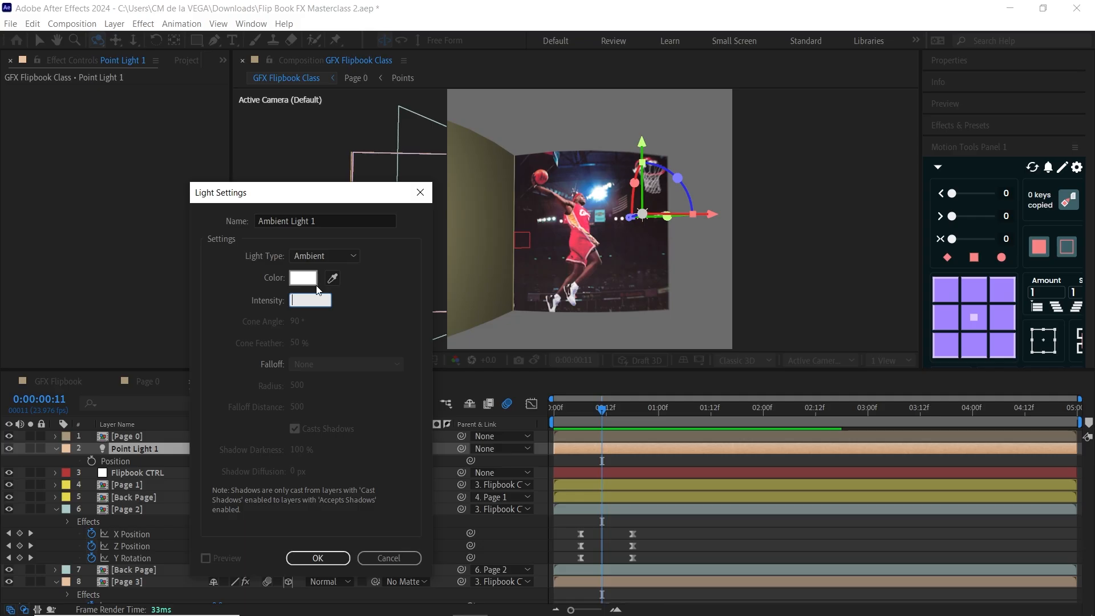
{"action": "key", "text": "Return"}
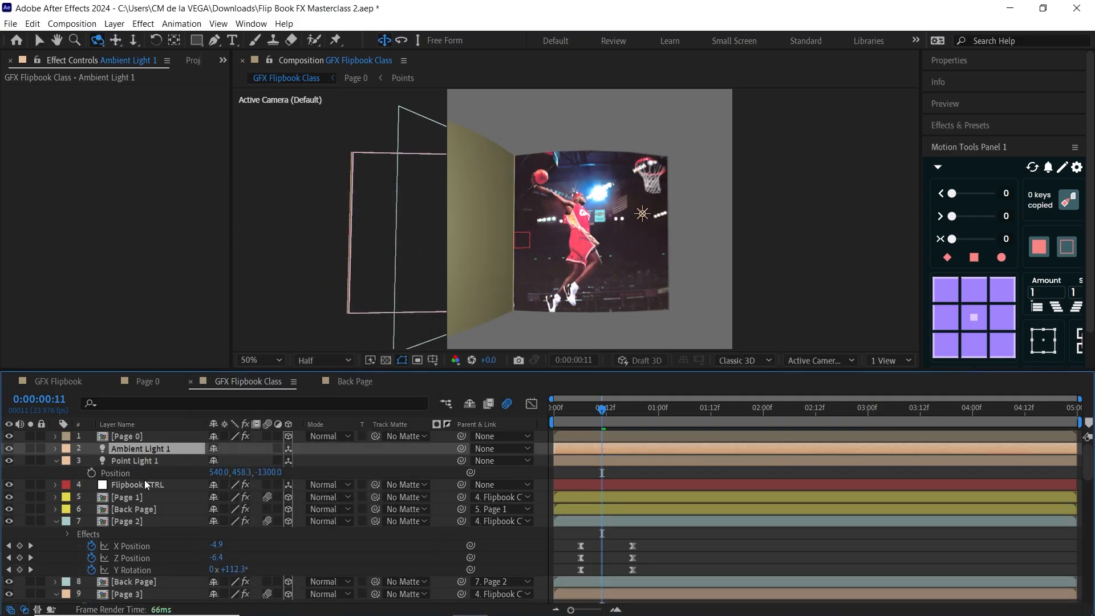
- Turn on Casts Shadows in the material options of Page 0 and every page and back page layer, leaving out the lights and Flipbook CTRL
{"action": "key", "text": "grave"}
{"action": "left_click", "coordinate": [128, 176]}
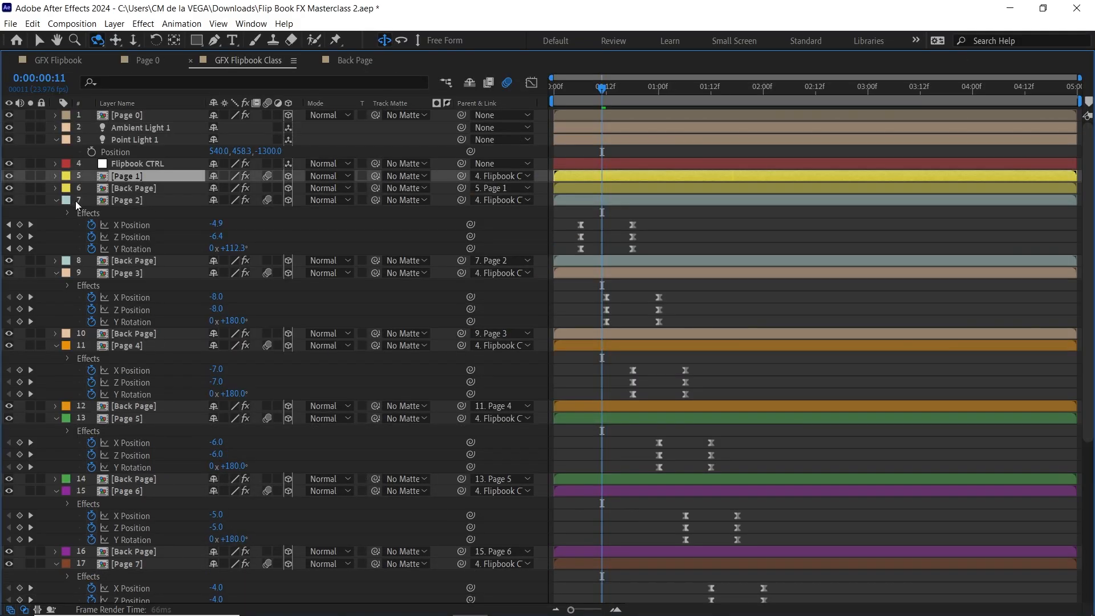
{"action": "key", "text": "ctrl+a"}
{"action": "key", "text": "u"}
{"action": "left_click", "coordinate": [139, 115], "text": "ctrl"}
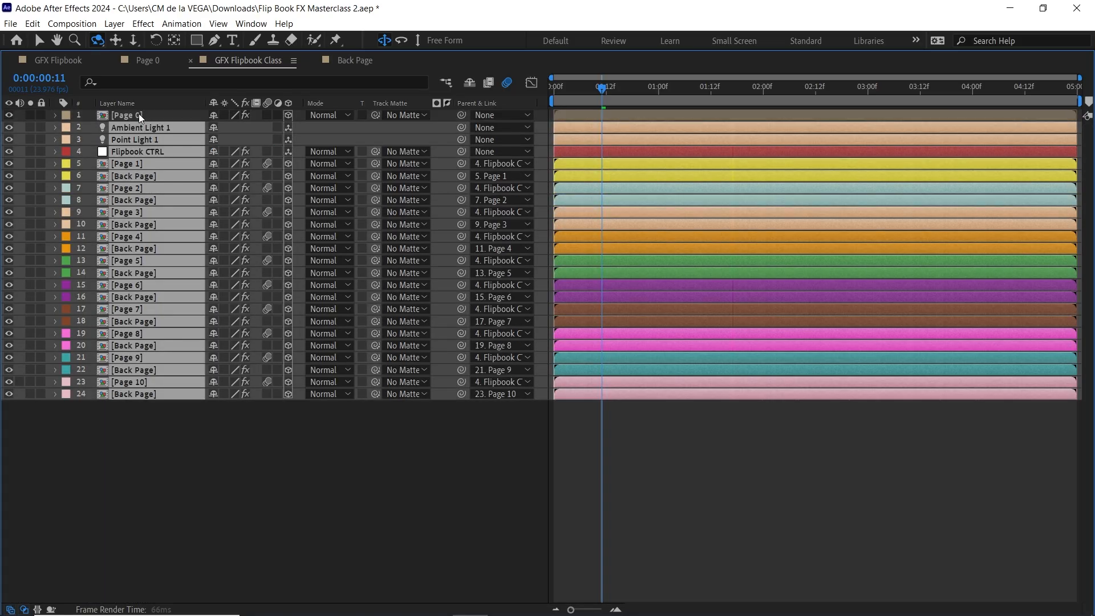
{"action": "left_click", "coordinate": [137, 127], "text": "ctrl"}
{"action": "left_click", "coordinate": [138, 139], "text": "ctrl"}
{"action": "left_click", "coordinate": [141, 151], "text": "ctrl"}
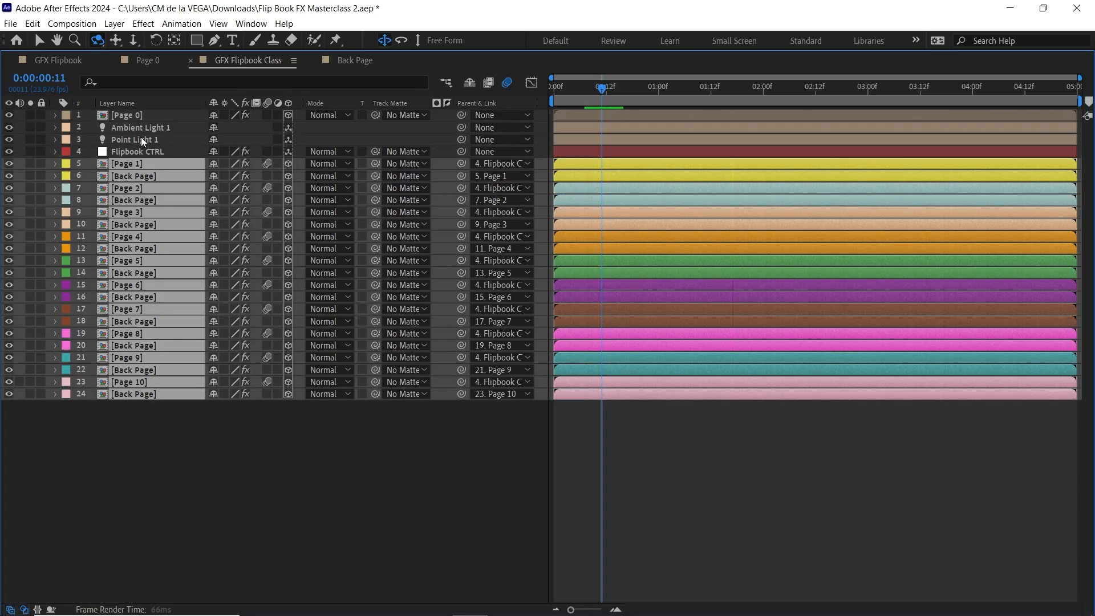
{"action": "left_click", "coordinate": [135, 113], "text": "ctrl"}
{"action": "key", "text": "a"}
{"action": "key", "text": "a"}
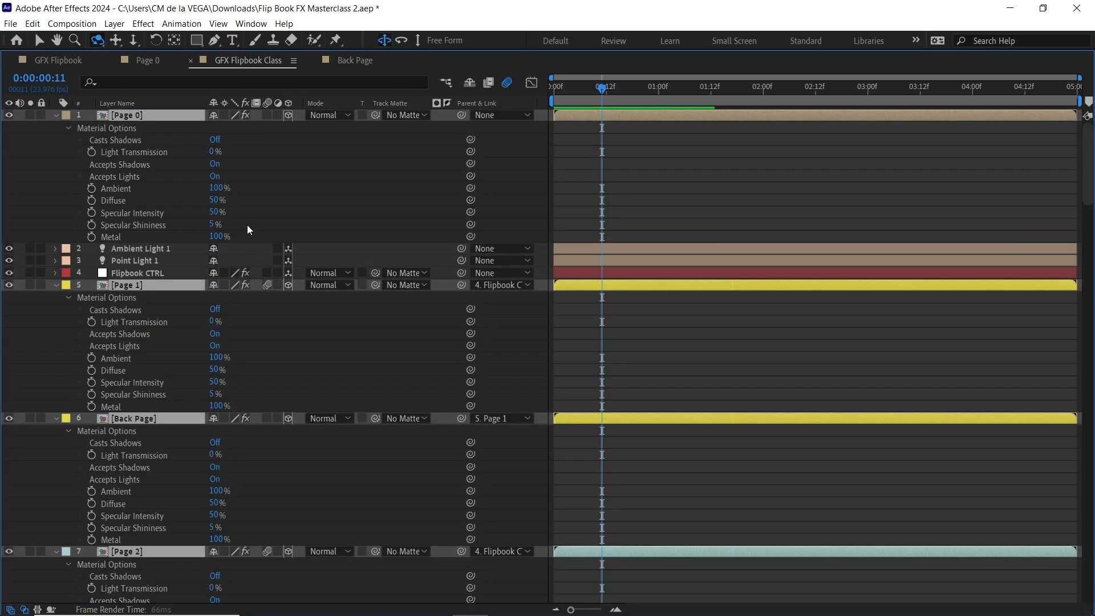
{"action": "left_click", "coordinate": [214, 140]}
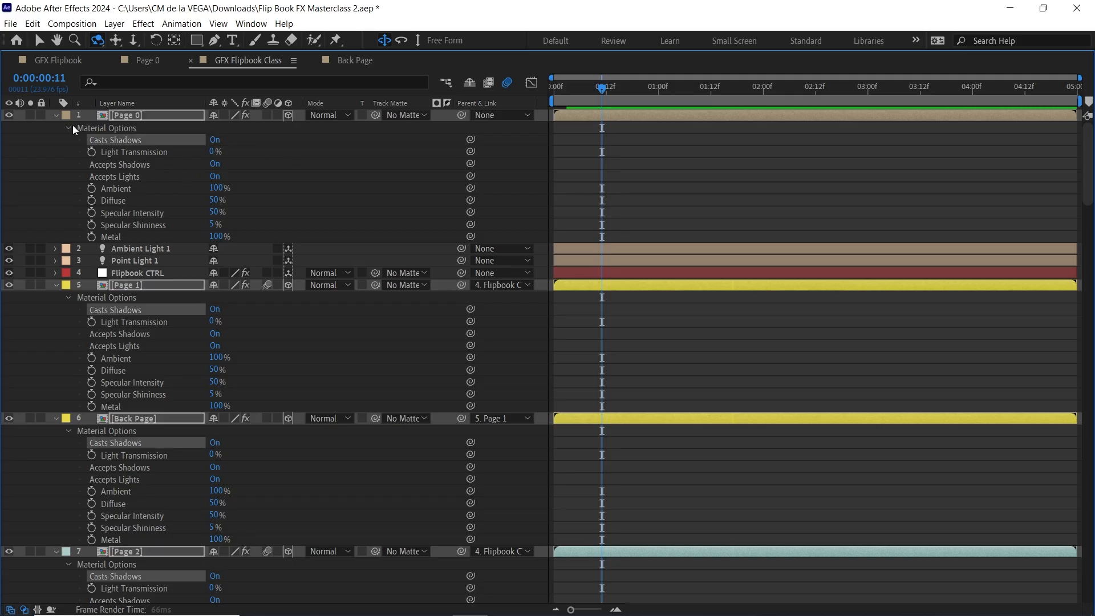
{"action": "left_click", "coordinate": [55, 114]}
{"action": "key", "text": "grave"}
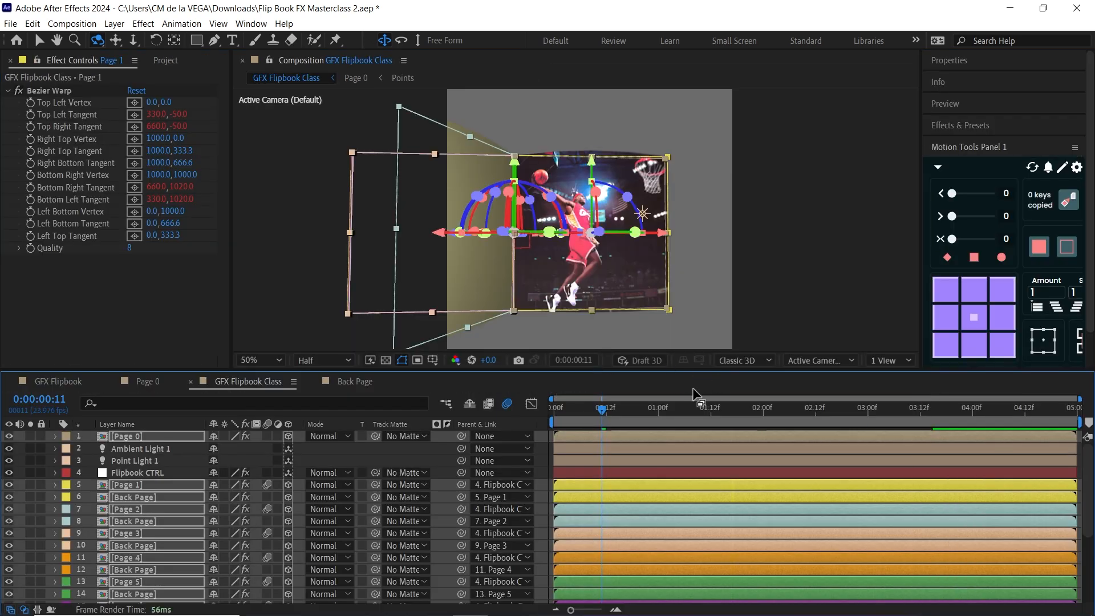
- Preview the page flips with the new lighting and cast shadows, finishing at the first frame
{"action": "left_click_drag", "start_coordinate": [619, 409], "coordinate": [649, 412]}
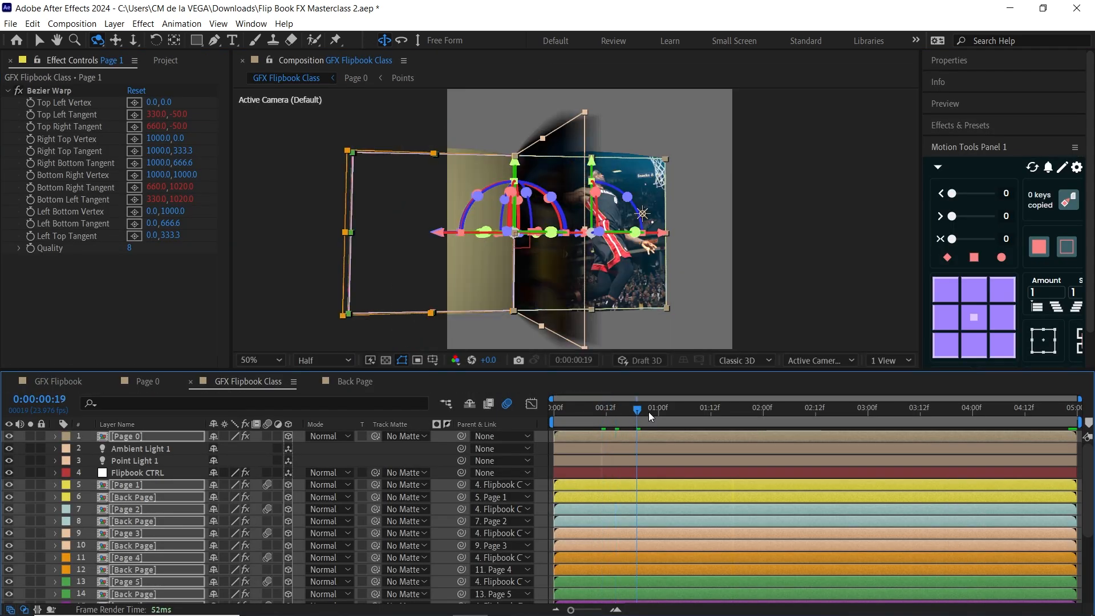
{"action": "left_click", "coordinate": [571, 408]}
{"action": "key", "text": "space"}
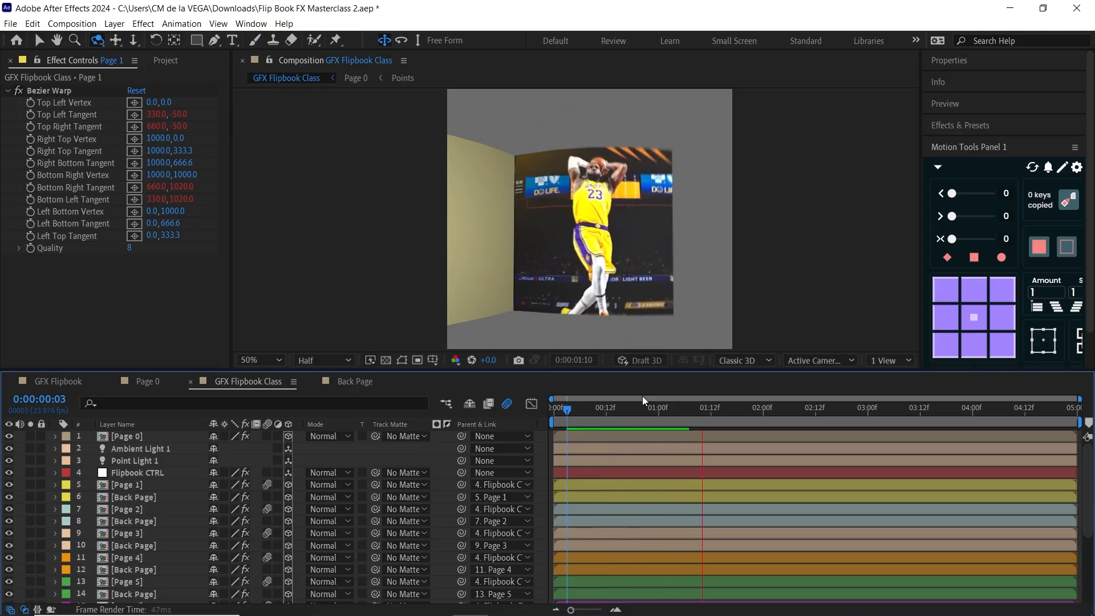
{"action": "key", "text": "space"}
{"action": "left_click", "coordinate": [555, 411]}
{"action": "key", "text": "space"}
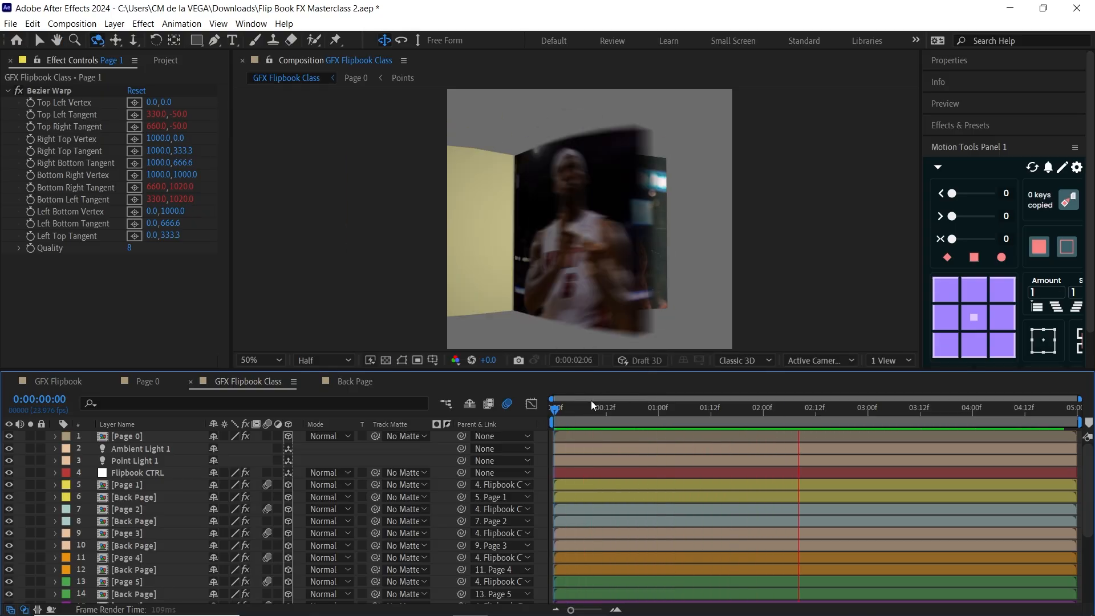
{"action": "key", "text": "space"}
{"action": "left_click", "coordinate": [577, 406]}
{"action": "key", "text": "space"}
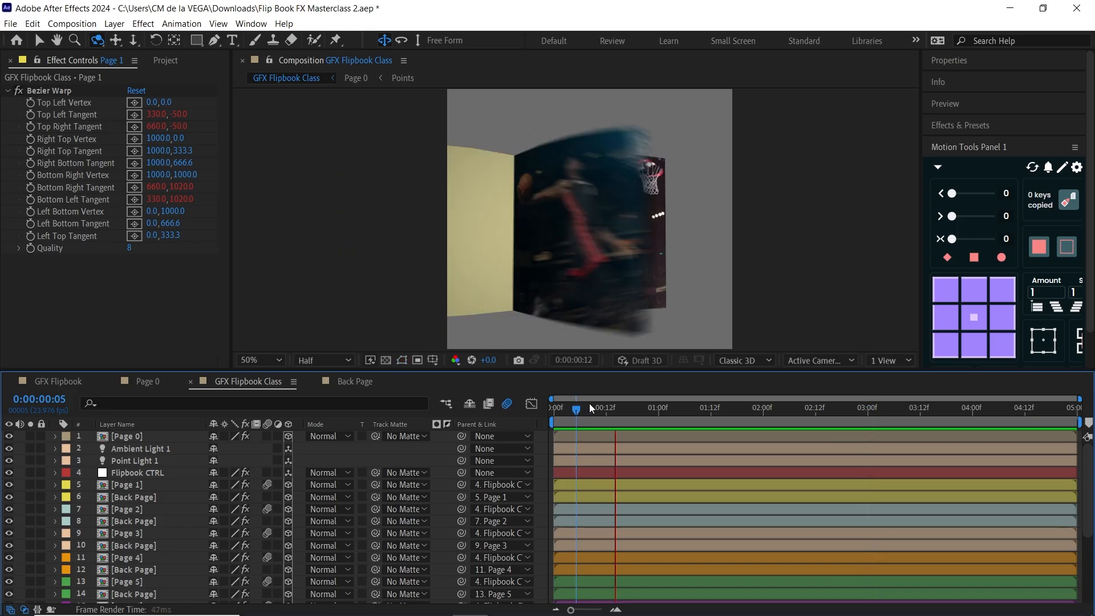
{"action": "key", "text": "space"}
{"action": "left_click_drag", "start_coordinate": [631, 411], "coordinate": [536, 416]}
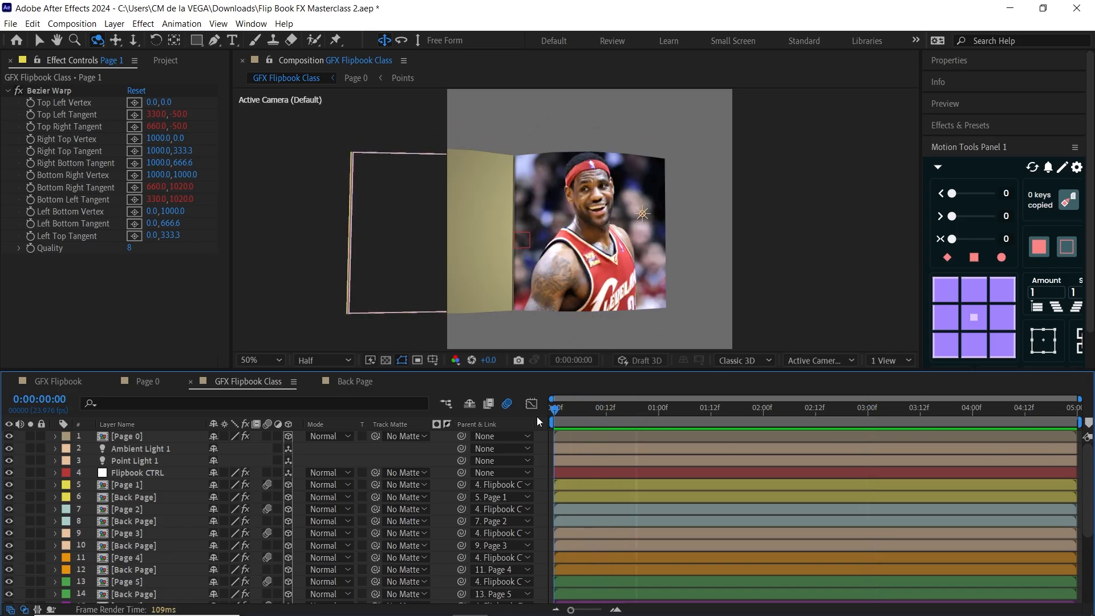
- Apply the Drop Shadow effect to the Page 0 layer
{"action": "left_click", "coordinate": [151, 438]}
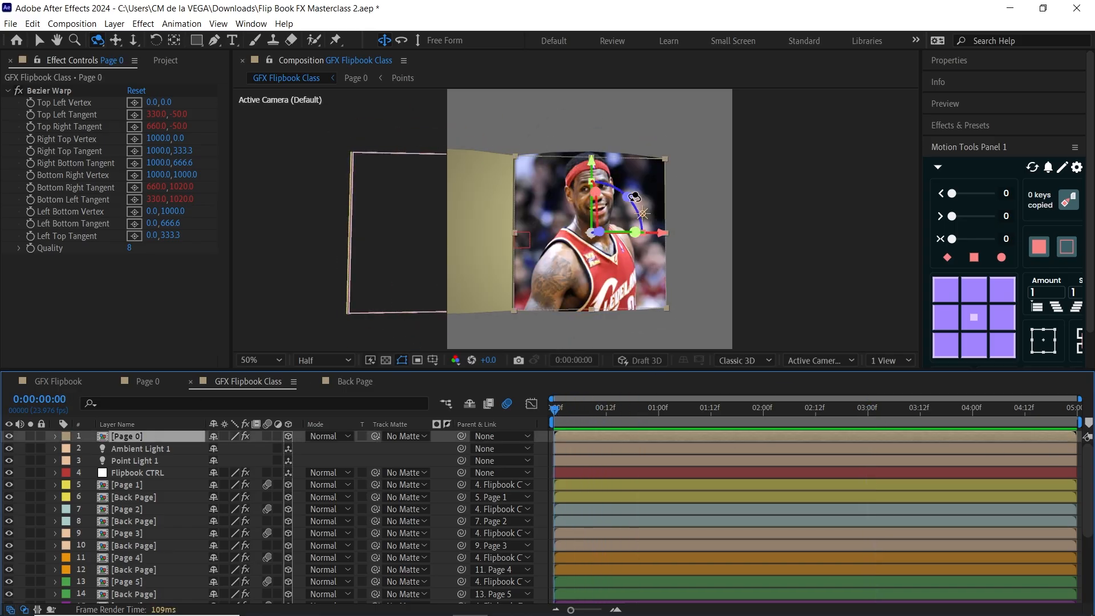
{"action": "left_click", "coordinate": [143, 23]}
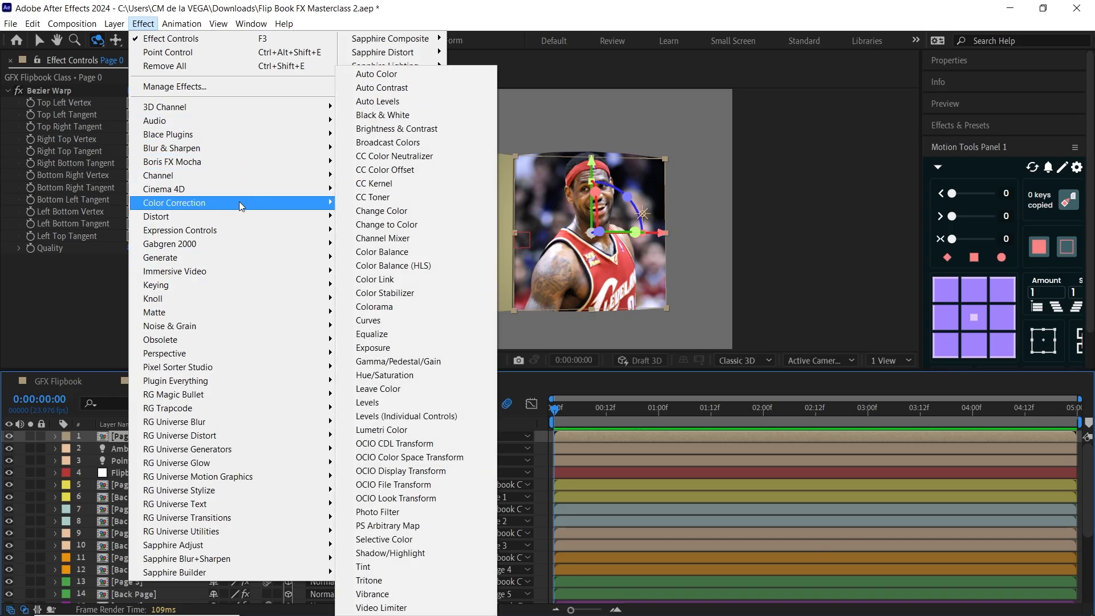
{"action": "mouse_move", "coordinate": [251, 354]}
{"action": "left_click", "coordinate": [382, 464]}
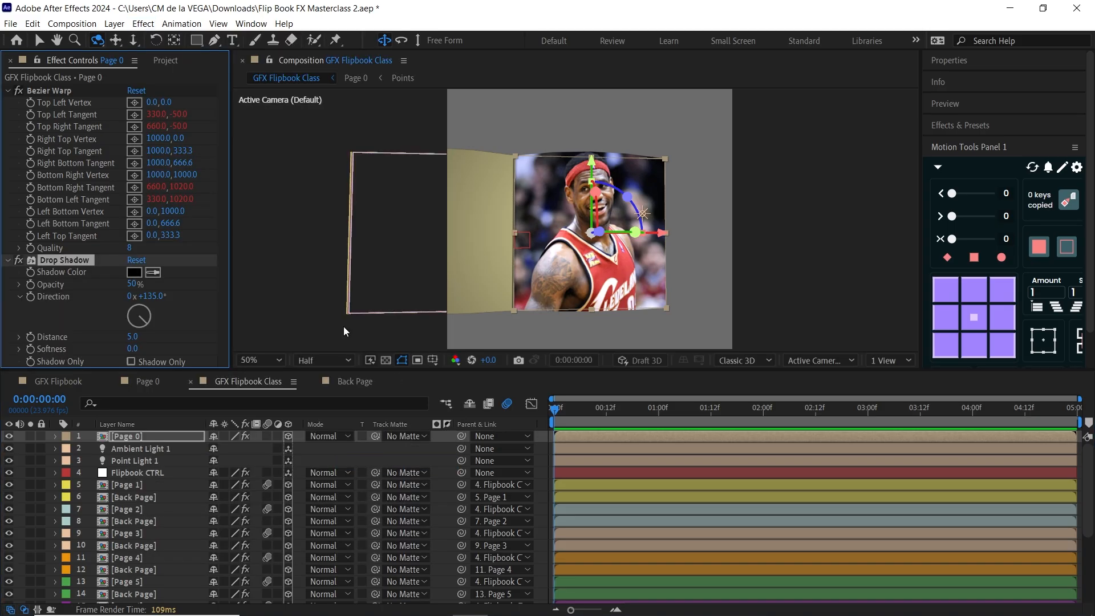
- Set Page 0's Drop Shadow to a distance of 35 and a softness of 50, and preview the page flips
{"action": "left_click", "coordinate": [133, 337]}
{"action": "key", "text": "Return"}
{"action": "left_click", "coordinate": [133, 337]}
{"action": "type", "text": "50"}
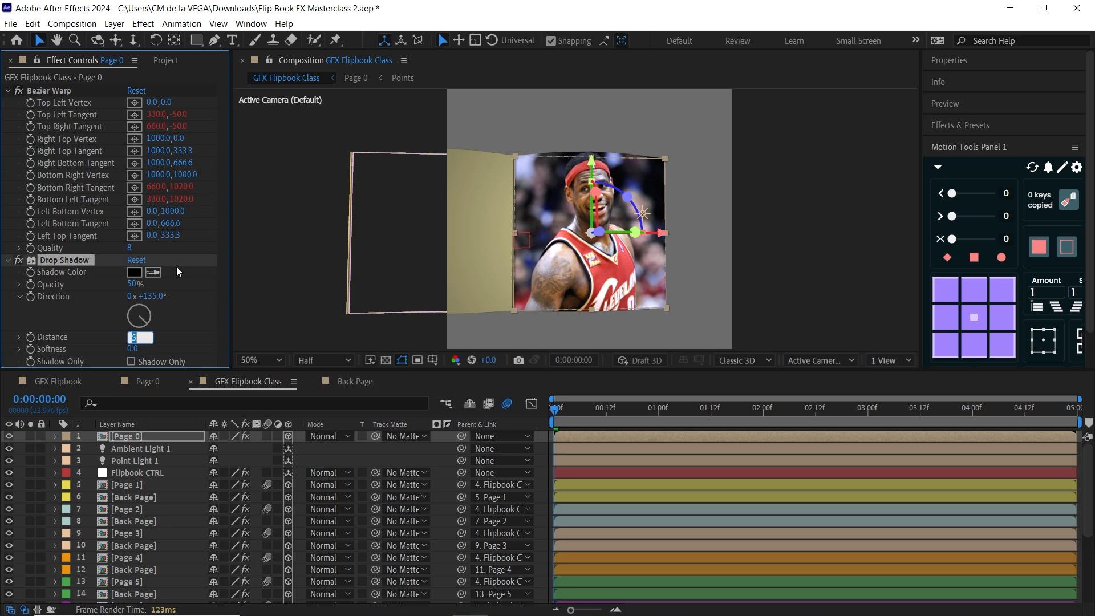
{"action": "key", "text": "Tab"}
{"action": "type", "text": "50"}
{"action": "key", "text": "Return"}
{"action": "left_click", "coordinate": [134, 339]}
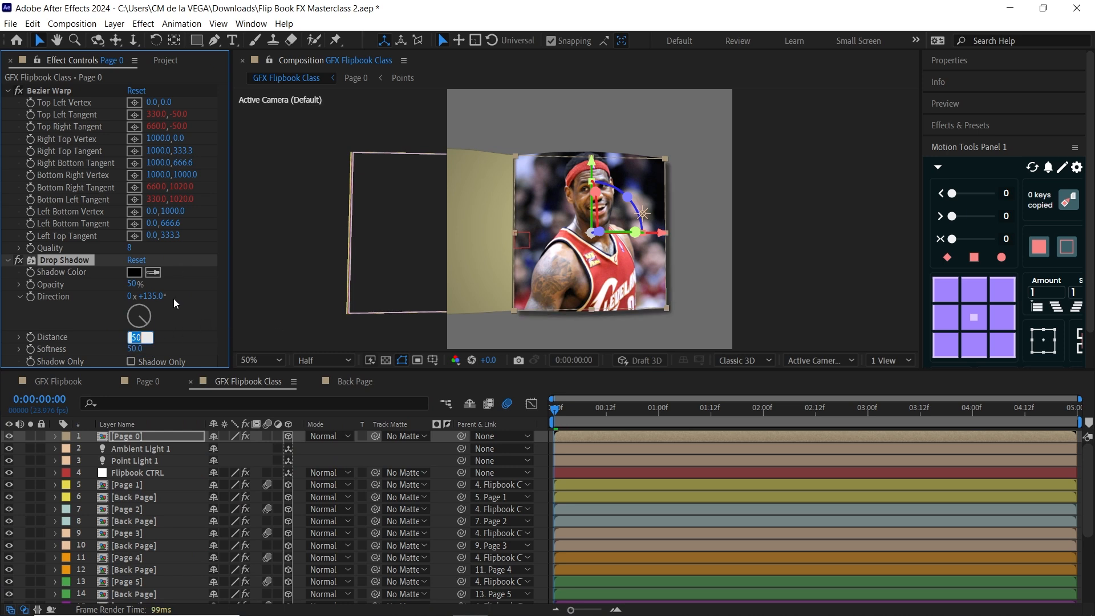
{"action": "type", "text": "35"}
{"action": "key", "text": "Return"}
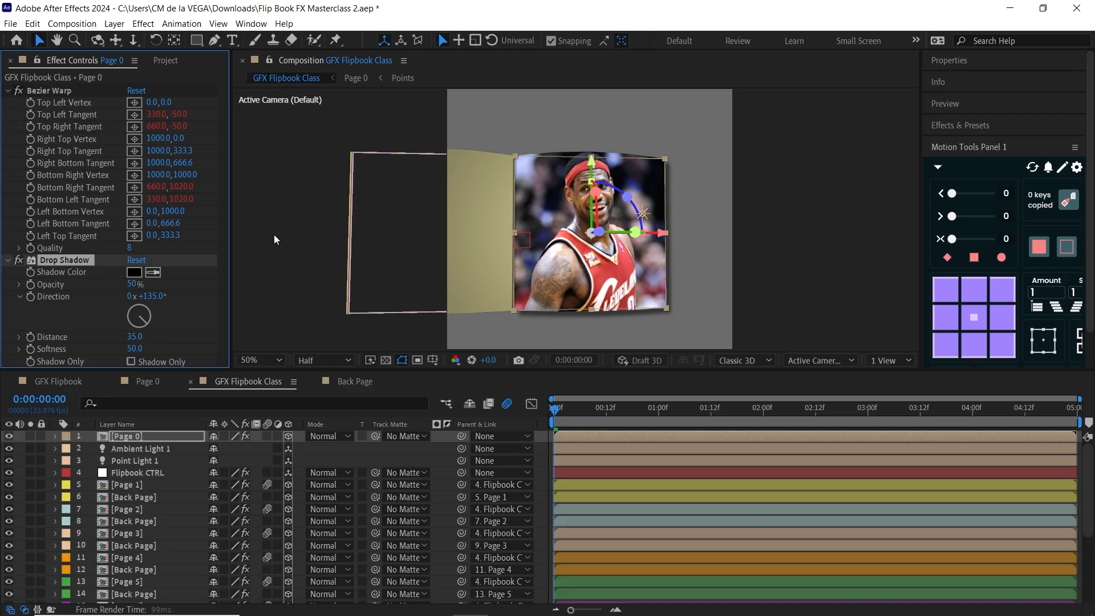
{"action": "key", "text": "space"}
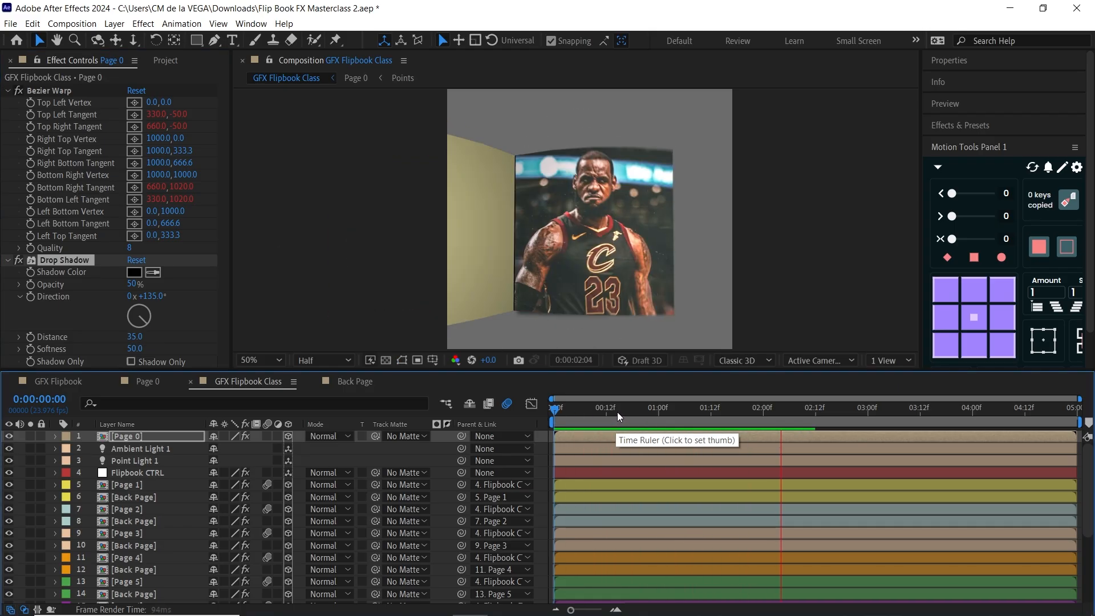
{"action": "key", "text": "space"}
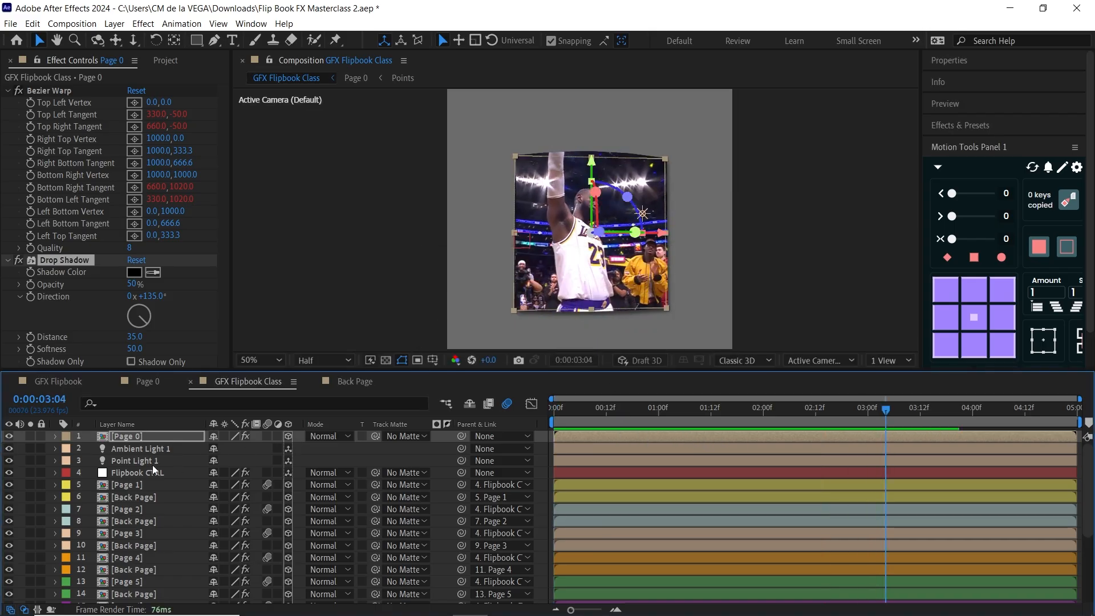
- Set the Y values of Flipbook CTRL's Top Left Bend and Top Right Bend points to -40
{"action": "left_click", "coordinate": [146, 472]}
{"action": "left_click", "coordinate": [179, 102]}
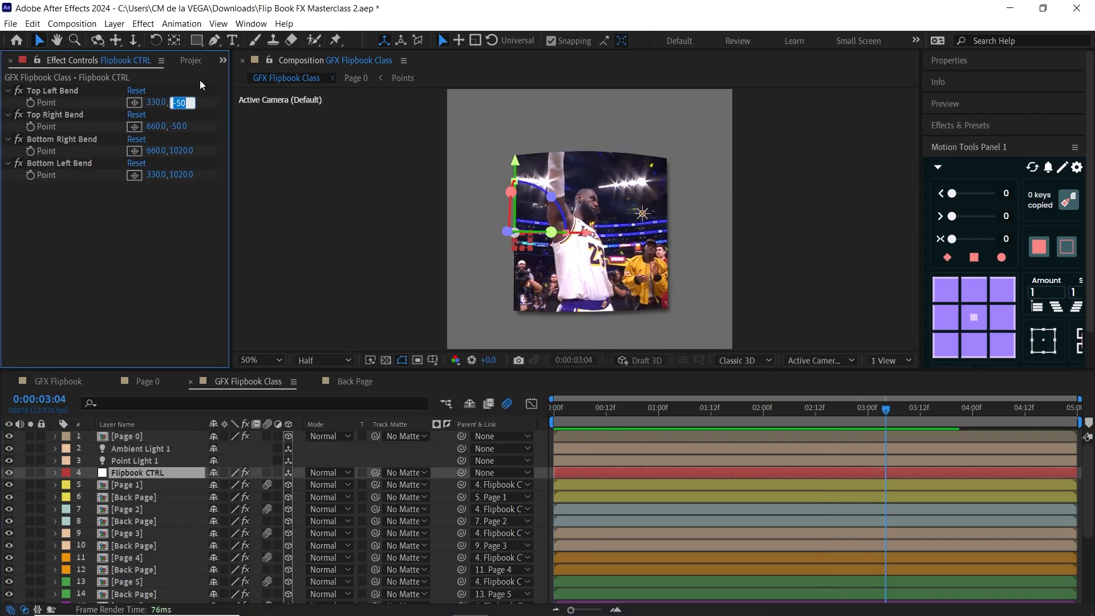
{"action": "type", "text": "-40"}
{"action": "key", "text": "Tab"}
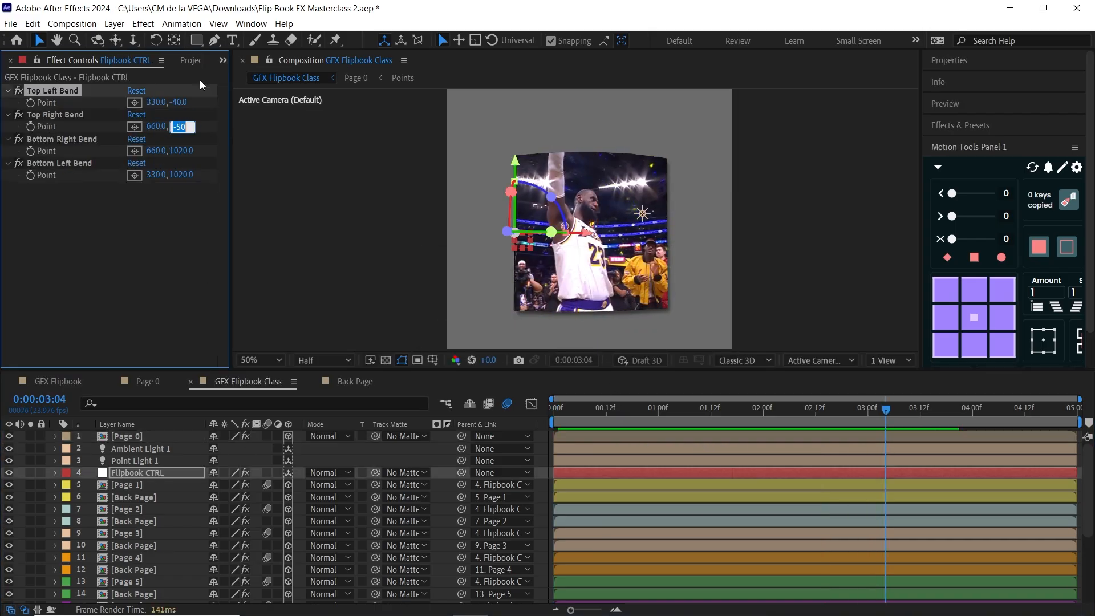
{"action": "type", "text": "-40"}
{"action": "key", "text": "Return"}
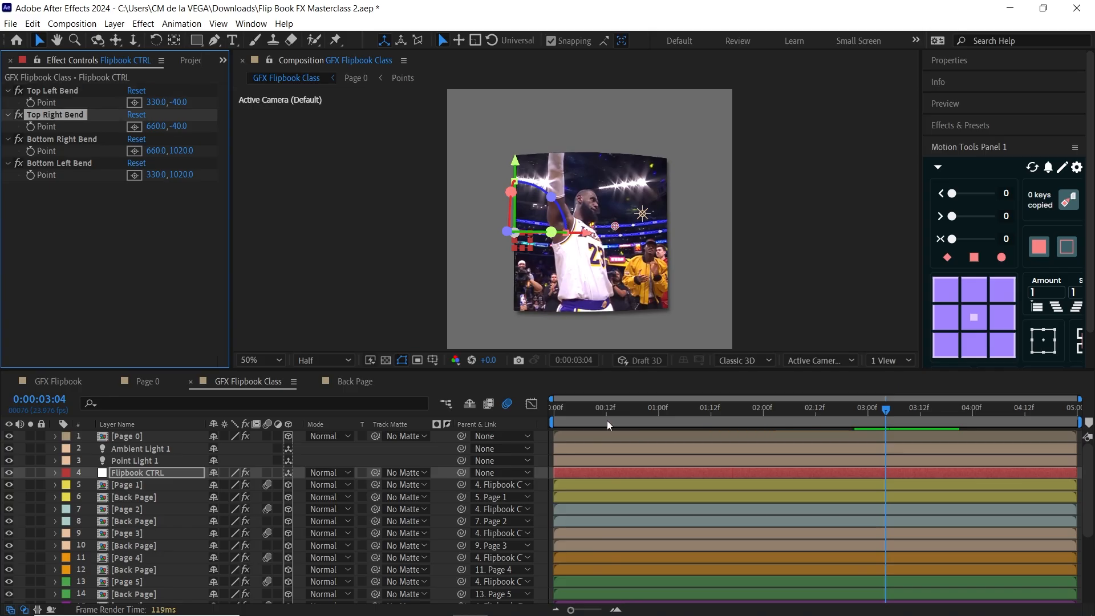
- Preview the page flips repeatedly from several orbited angles to judge the bend and shadows
{"action": "left_click_drag", "start_coordinate": [568, 408], "coordinate": [654, 408]}
{"action": "key", "text": "c"}
{"action": "left_click_drag", "start_coordinate": [649, 298], "coordinate": [648, 288]}
{"action": "key", "text": "space"}
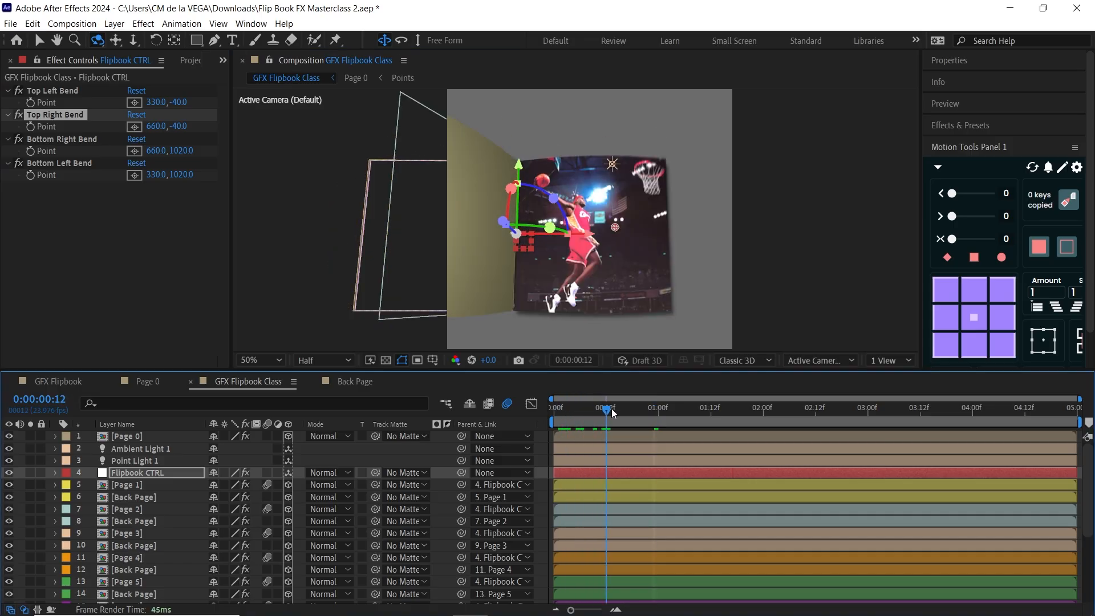
{"action": "left_click_drag", "start_coordinate": [643, 296], "coordinate": [645, 304]}
{"action": "left_click_drag", "start_coordinate": [590, 403], "coordinate": [522, 419]}
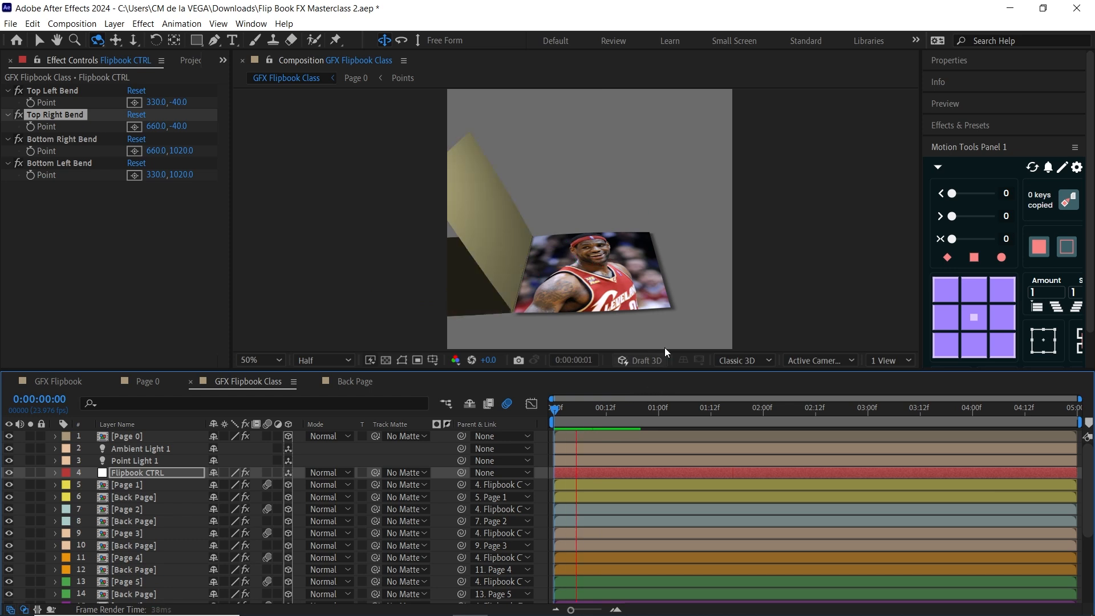
{"action": "key", "text": "space"}
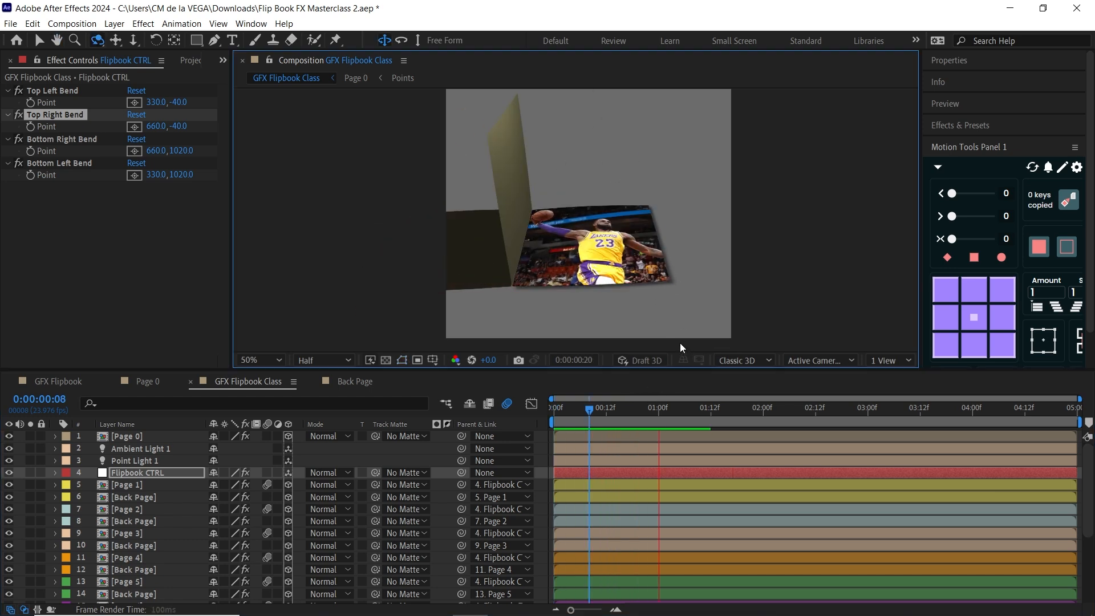
{"action": "key", "text": "space"}
{"action": "left_click_drag", "start_coordinate": [580, 408], "coordinate": [536, 410]}
{"action": "key", "text": "space"}
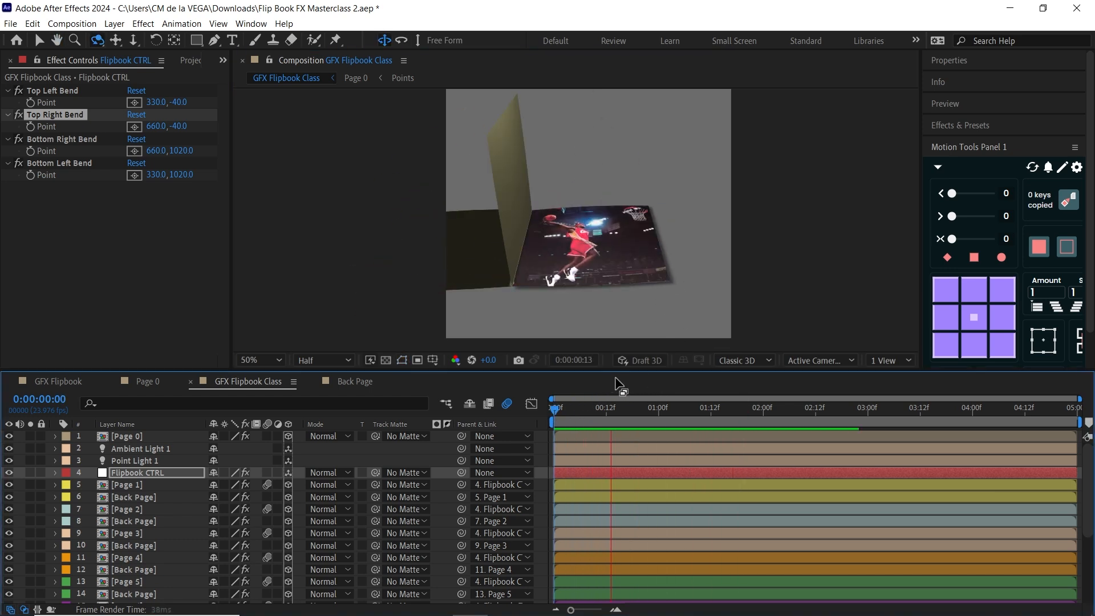
{"action": "key", "text": "space"}
{"action": "left_click_drag", "start_coordinate": [579, 407], "coordinate": [539, 409]}
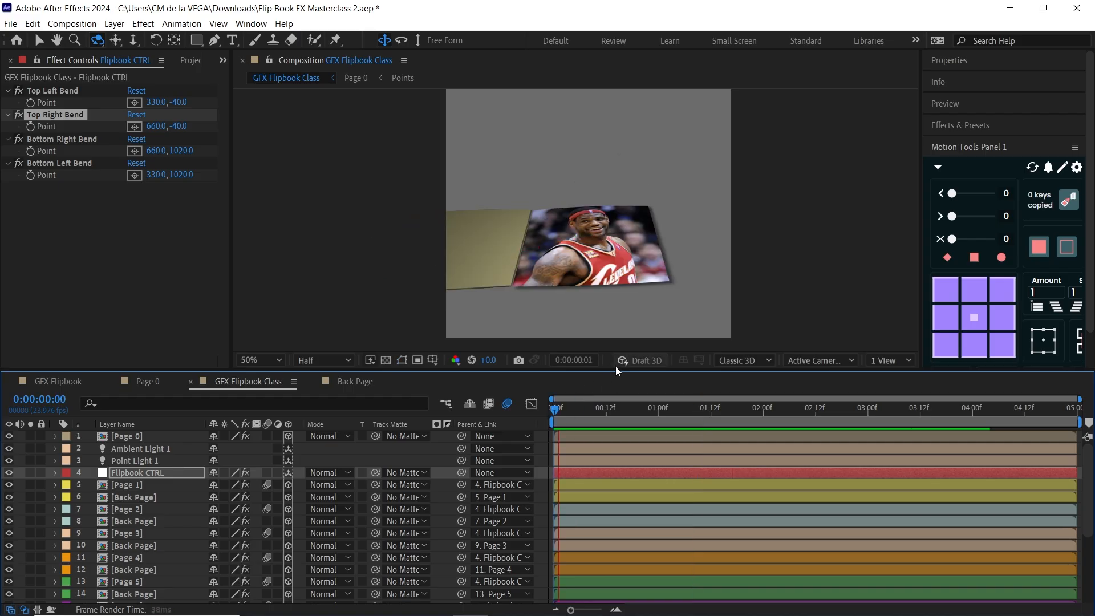
{"action": "key", "text": "space"}
{"action": "key", "text": "space"}
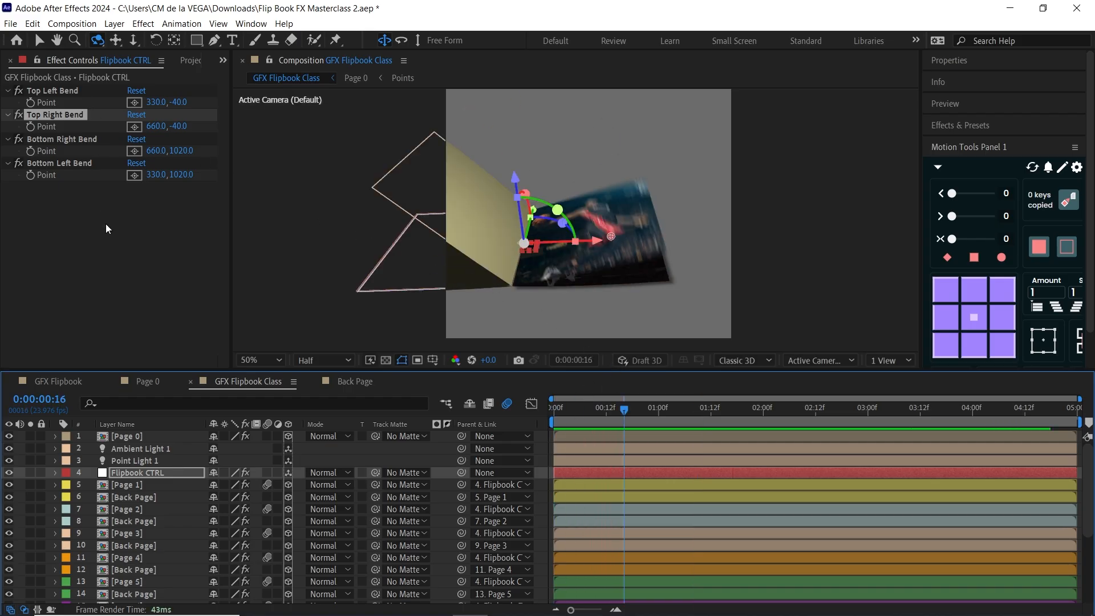
- With composition motion blur off, exaggerate Flipbook CTRL's bend Y values: top left -460, top right -340, bottom right 890, bottom left 770; preview the flips
{"action": "left_click_drag", "start_coordinate": [183, 102], "coordinate": [164, 128]}
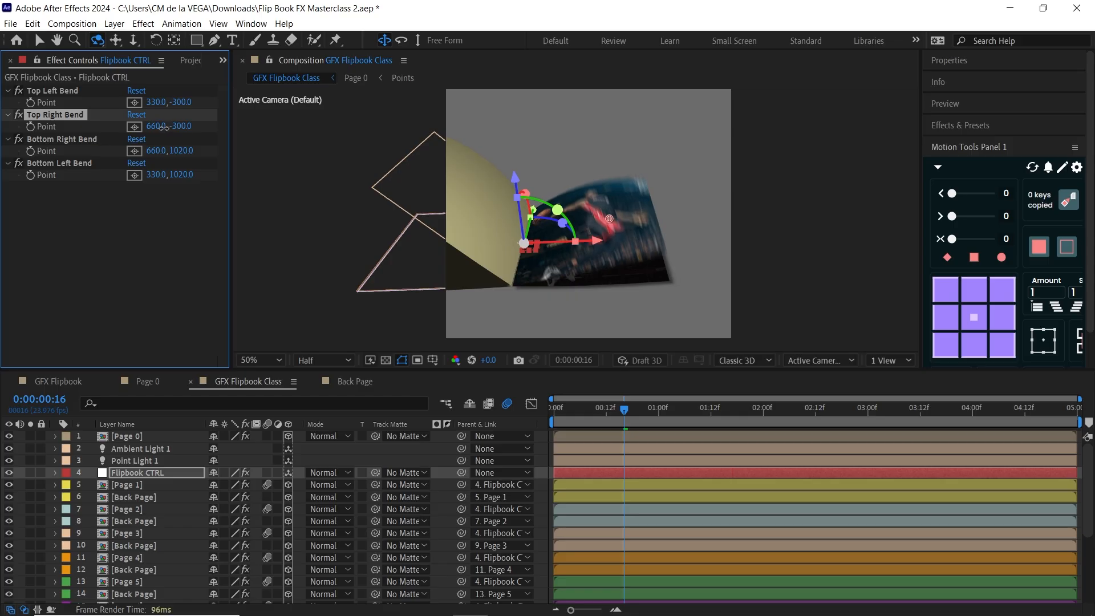
{"action": "left_click", "coordinate": [507, 403]}
{"action": "mouse_move", "coordinate": [190, 151]}
{"action": "left_mouse_down"}
{"action": "mouse_move", "coordinate": [158, 150]}
{"action": "mouse_move", "coordinate": [195, 180]}
{"action": "mouse_move", "coordinate": [175, 171]}
{"action": "left_mouse_up"}
{"action": "mouse_move", "coordinate": [182, 103]}
{"action": "left_mouse_down"}
{"action": "mouse_move", "coordinate": [169, 102]}
{"action": "mouse_move", "coordinate": [173, 123]}
{"action": "left_mouse_up"}
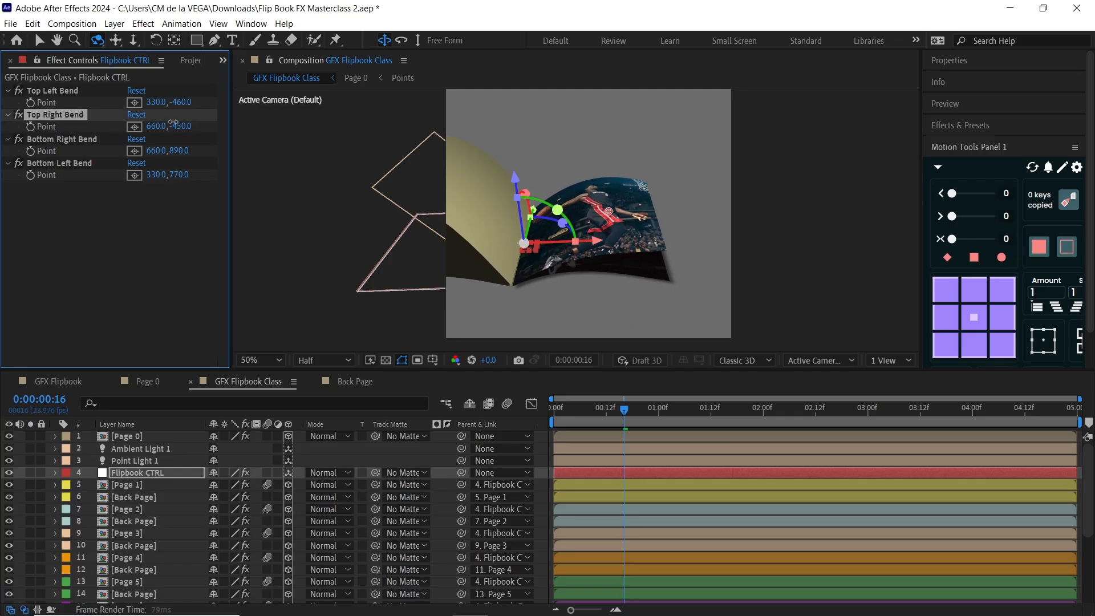
{"action": "left_click_drag", "start_coordinate": [661, 238], "coordinate": [666, 251]}
{"action": "left_click_drag", "start_coordinate": [622, 409], "coordinate": [544, 419]}
{"action": "key", "text": "space"}
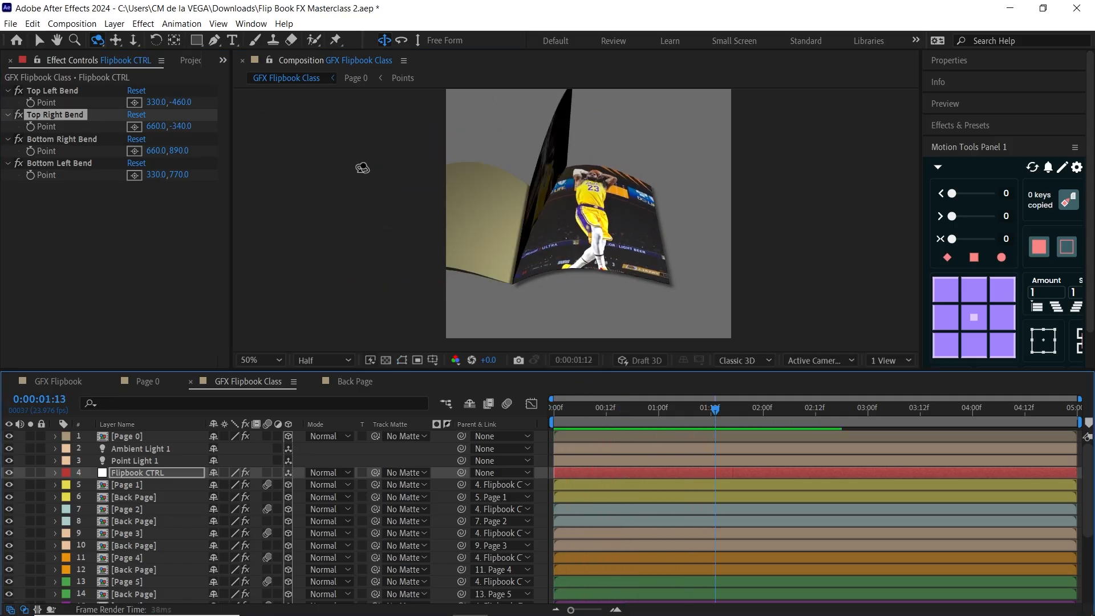
{"action": "key", "text": "space"}
- Soften Flipbook CTRL's bend Y values to top left -204, top right -220, bottom right 940 and bottom left 860, preview, and save the project
{"action": "left_click_drag", "start_coordinate": [180, 102], "coordinate": [189, 171]}
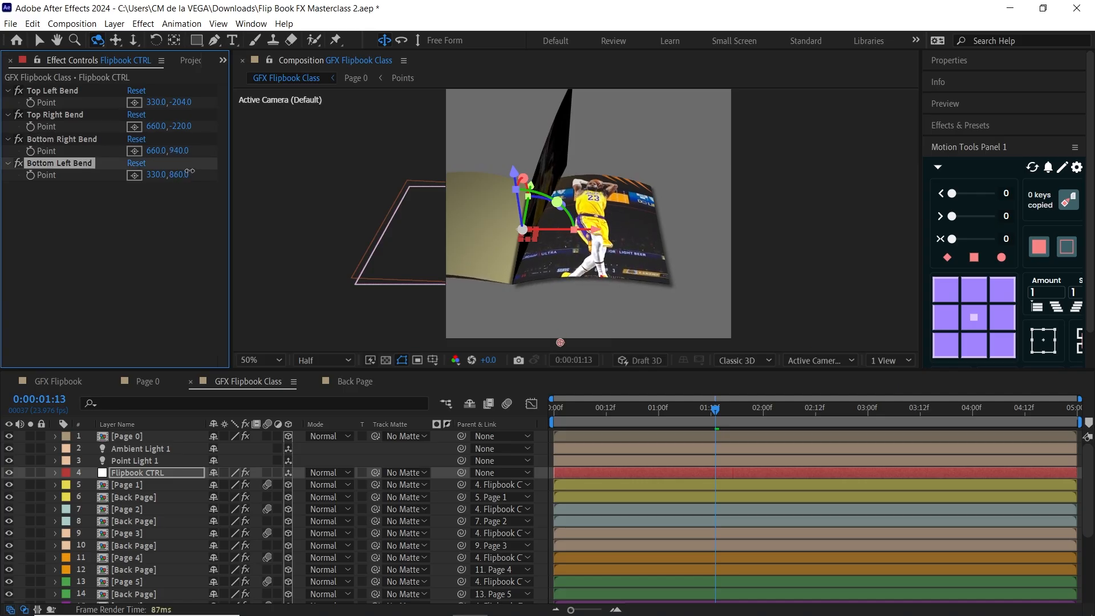
{"action": "left_click", "coordinate": [552, 408]}
{"action": "key", "text": "space"}
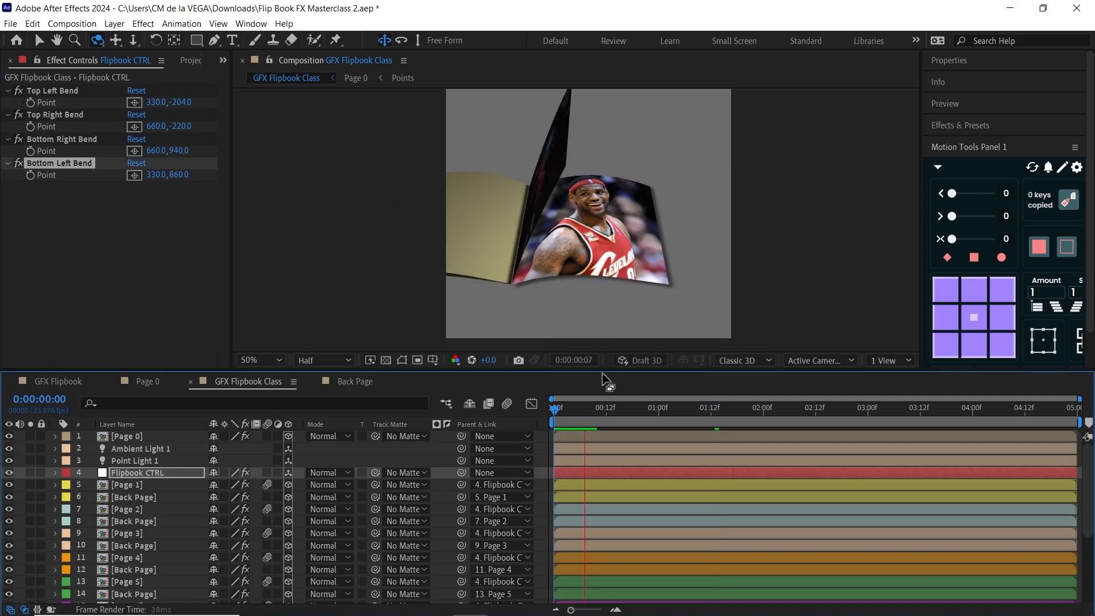
{"action": "key", "text": "space"}
{"action": "left_click_drag", "start_coordinate": [671, 273], "coordinate": [666, 299]}
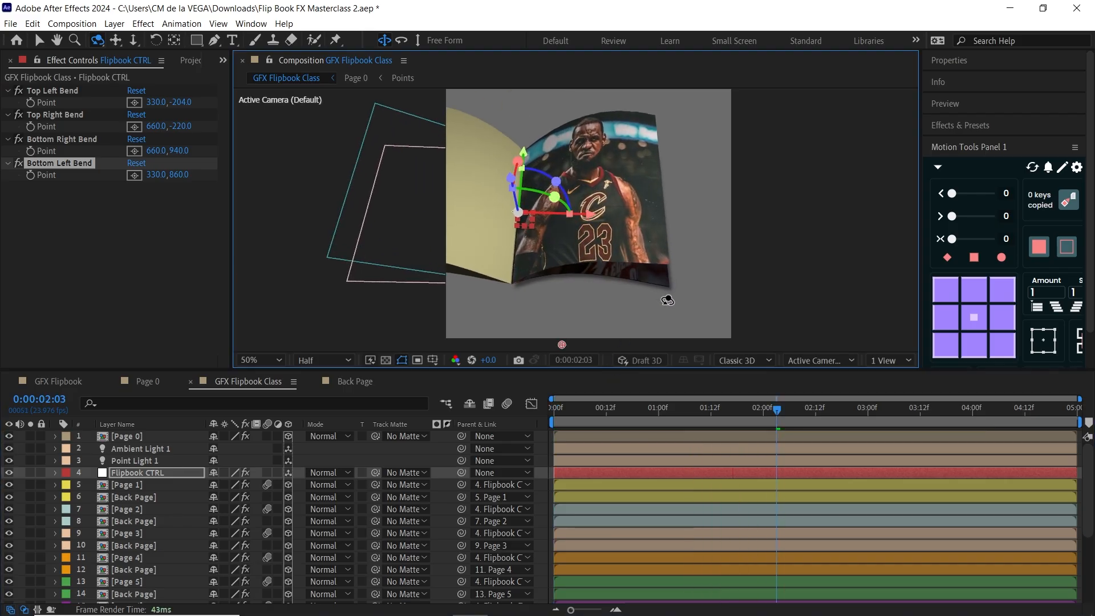
{"action": "key", "text": "ctrl+z"}
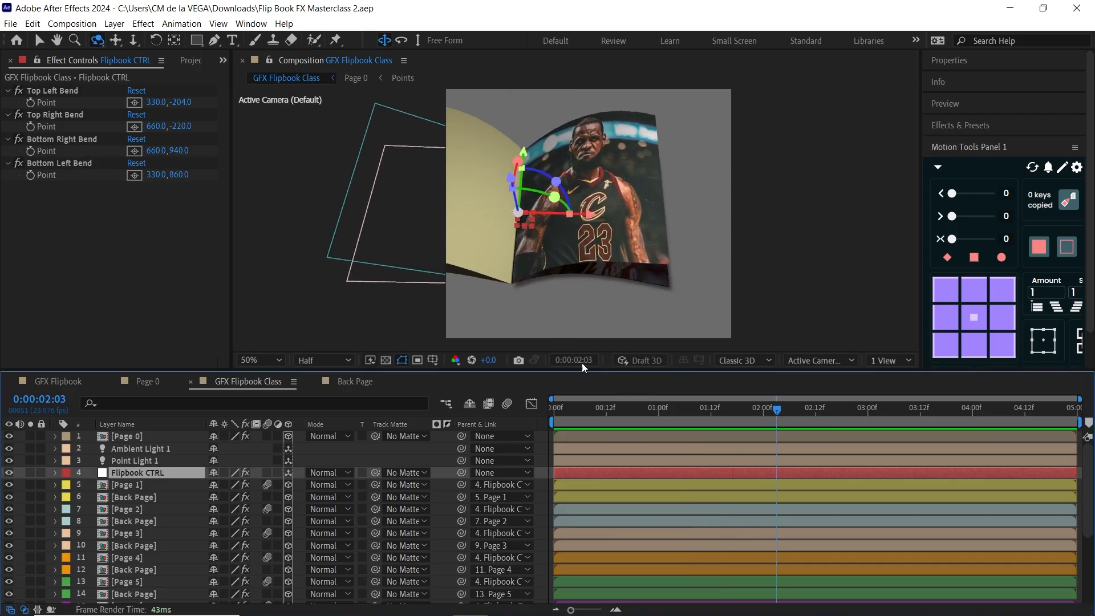
- Inspect the FLIPBOOK CTRL layer in the finished GFX Flipbook composition for reference
{"action": "left_click", "coordinate": [67, 380]}
{"action": "mouse_move", "coordinate": [603, 407]}
{"action": "left_mouse_down"}
{"action": "mouse_move", "coordinate": [571, 410]}
{"action": "mouse_move", "coordinate": [611, 411]}
{"action": "left_mouse_up"}
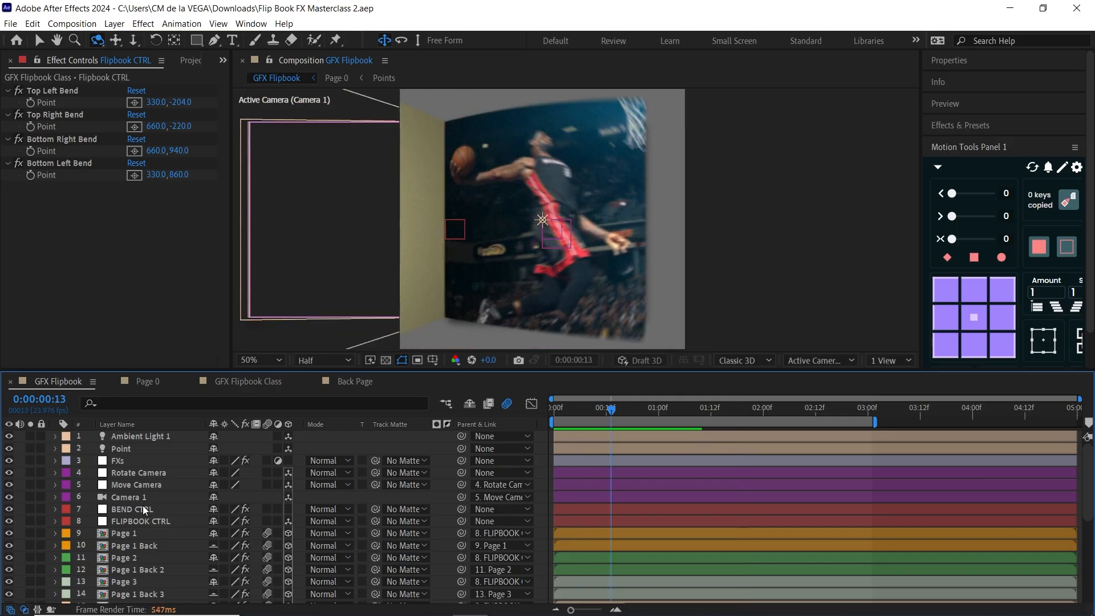
{"action": "left_click", "coordinate": [146, 520]}
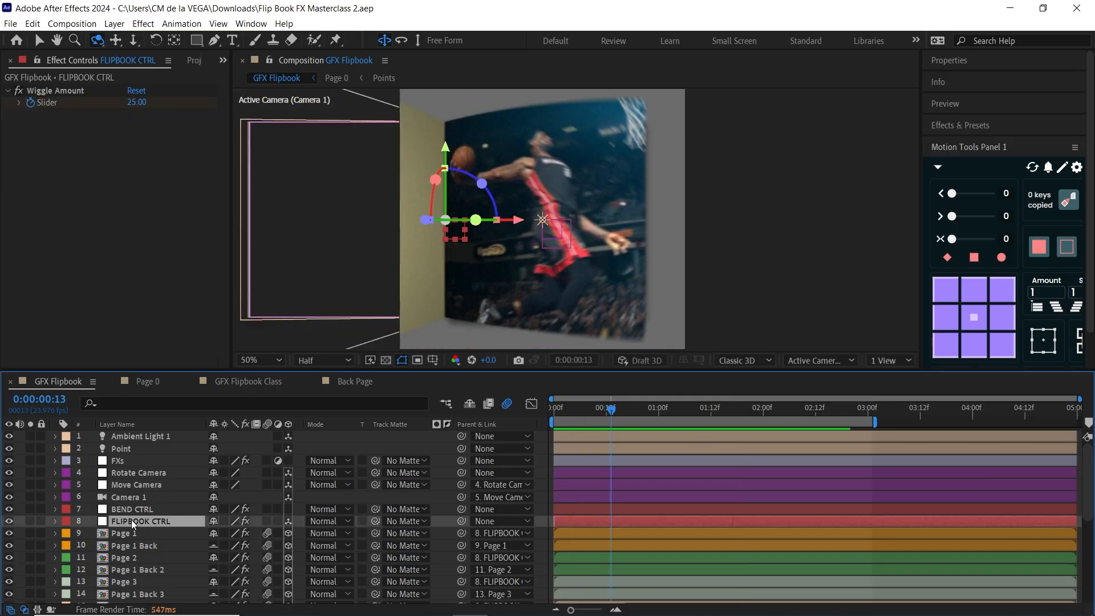
- Reveal Flipbook CTRL's rotation properties in GFX Flipbook Class, and try rotating it around Y before undoing the rotation
{"action": "left_click", "coordinate": [265, 381]}
{"action": "key", "text": "r"}
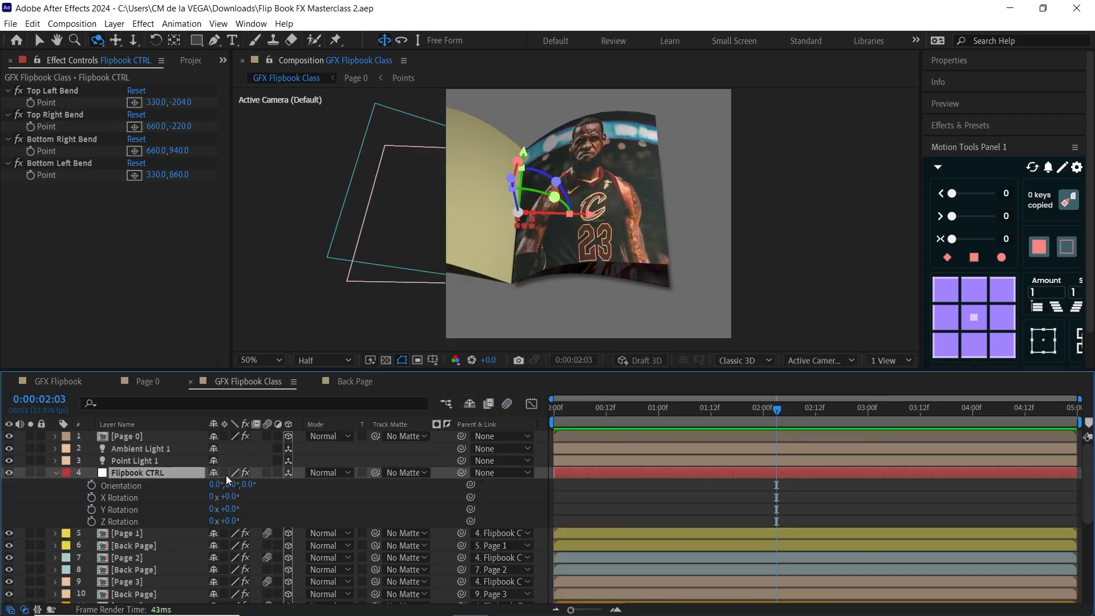
{"action": "left_click_drag", "start_coordinate": [231, 508], "coordinate": [254, 501]}
{"action": "key", "text": "ctrl+z"}
- Parent Page 0 to Flipbook CTRL, and test the link with a temporary Y rotation
{"action": "left_click", "coordinate": [149, 436]}
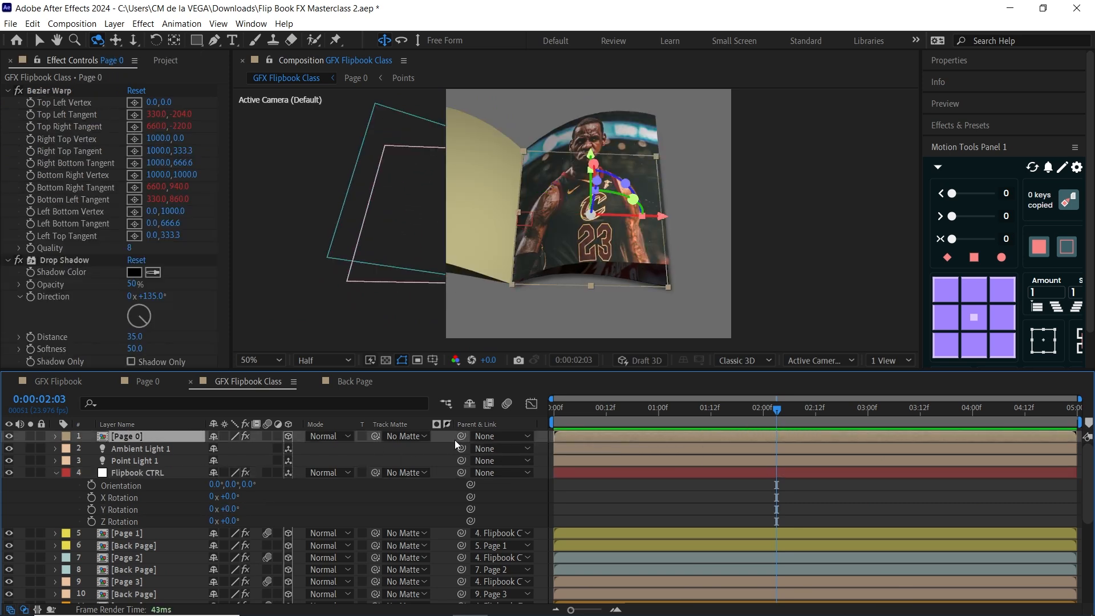
{"action": "left_click_drag", "start_coordinate": [461, 436], "coordinate": [170, 471]}
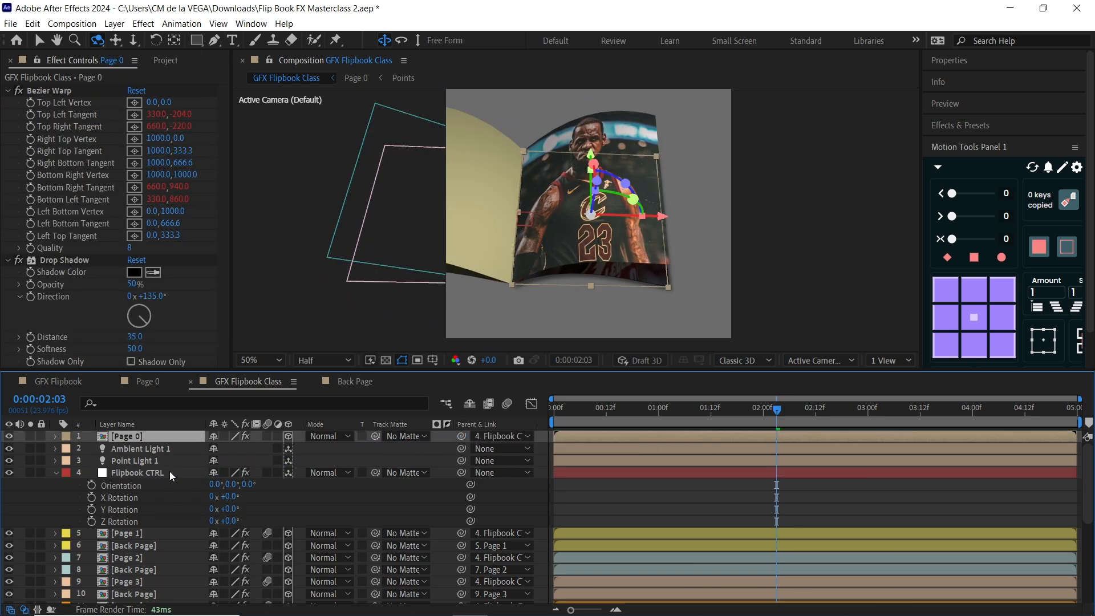
{"action": "left_click_drag", "start_coordinate": [227, 508], "coordinate": [252, 502]}
{"action": "key", "text": "ctrl+z"}
- Try different tilts on Flipbook CTRL and set its X Rotation to 7°
{"action": "left_click", "coordinate": [165, 472]}
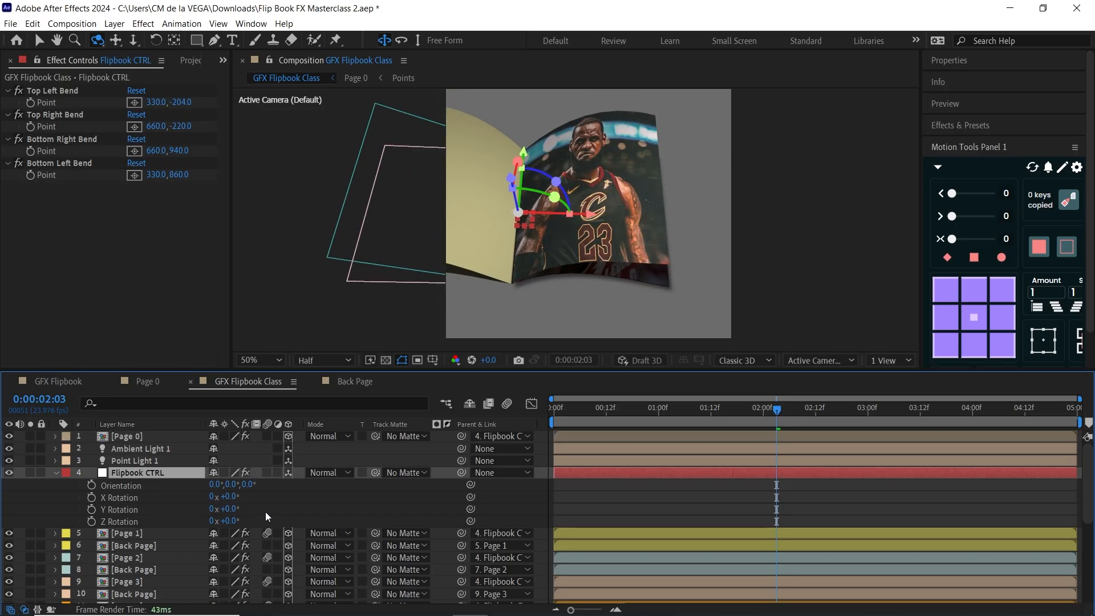
{"action": "left_click_drag", "start_coordinate": [232, 496], "coordinate": [258, 495]}
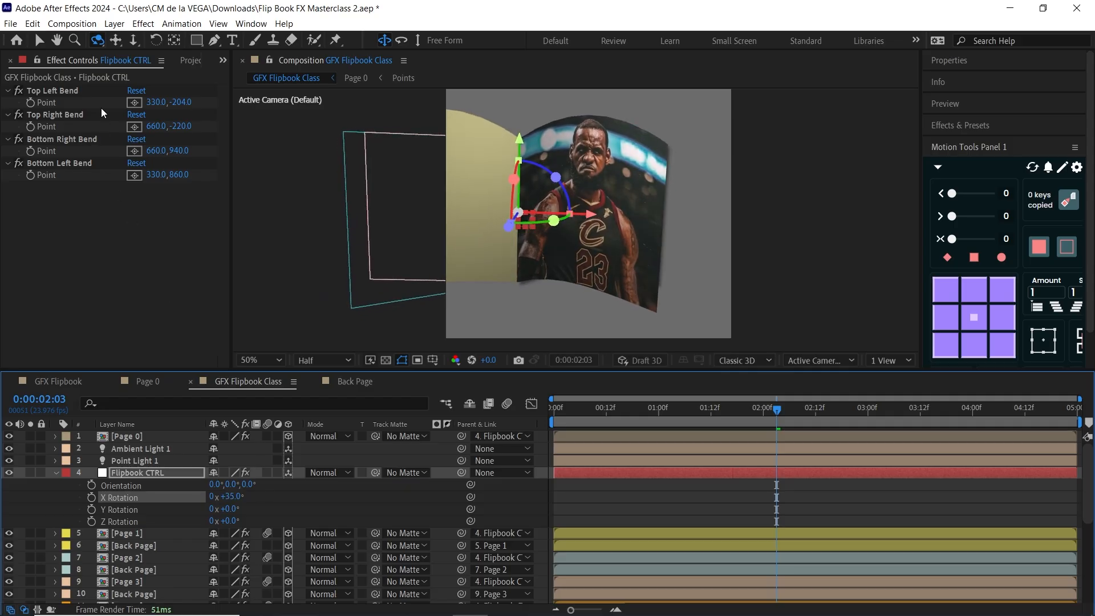
{"action": "left_click_drag", "start_coordinate": [238, 501], "coordinate": [216, 496]}
- Raise the Bezier Warp quality of the Page 1 layer to 10
{"action": "left_click", "coordinate": [132, 533]}
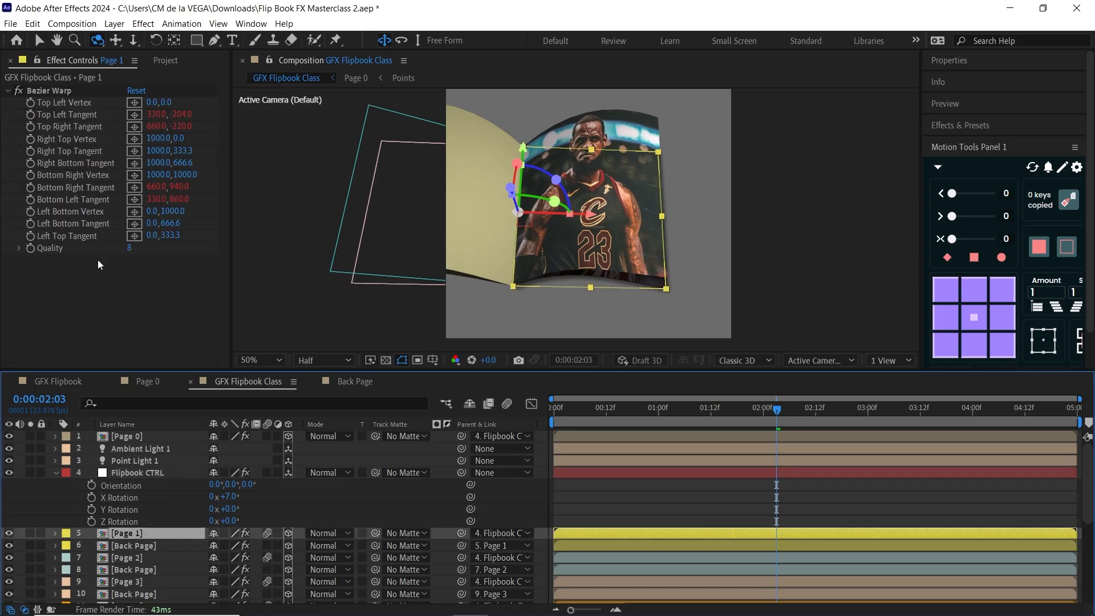
{"action": "left_click", "coordinate": [20, 249]}
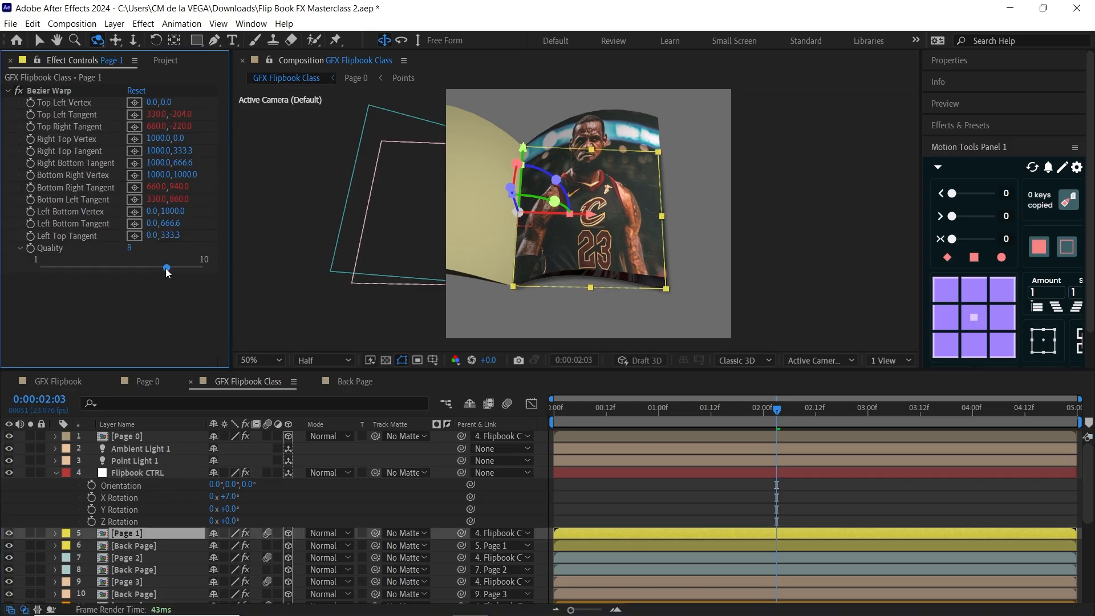
{"action": "left_click_drag", "start_coordinate": [166, 268], "coordinate": [220, 267]}
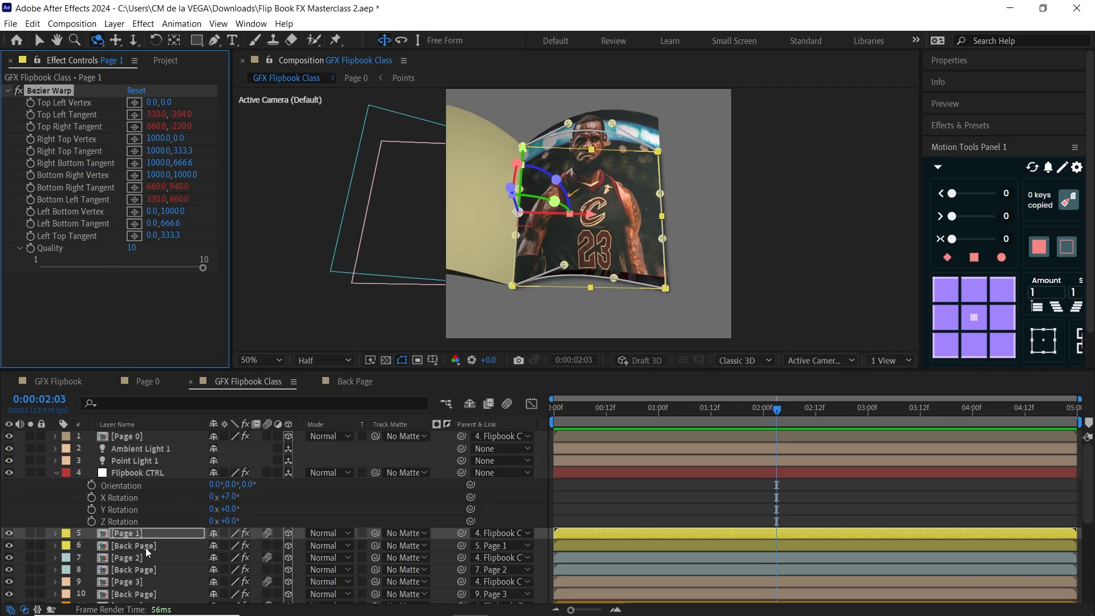
- Examine the X Position expression of FLIPBOOK CTRL in the GFX Flipbook composition
{"action": "left_click", "coordinate": [146, 473]}
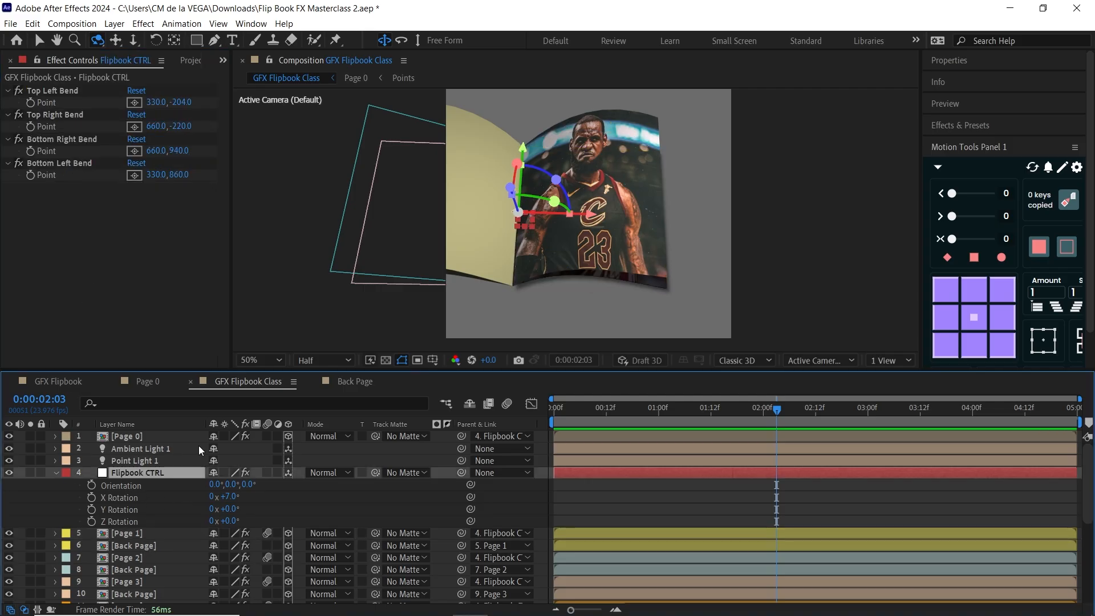
{"action": "left_click", "coordinate": [74, 379]}
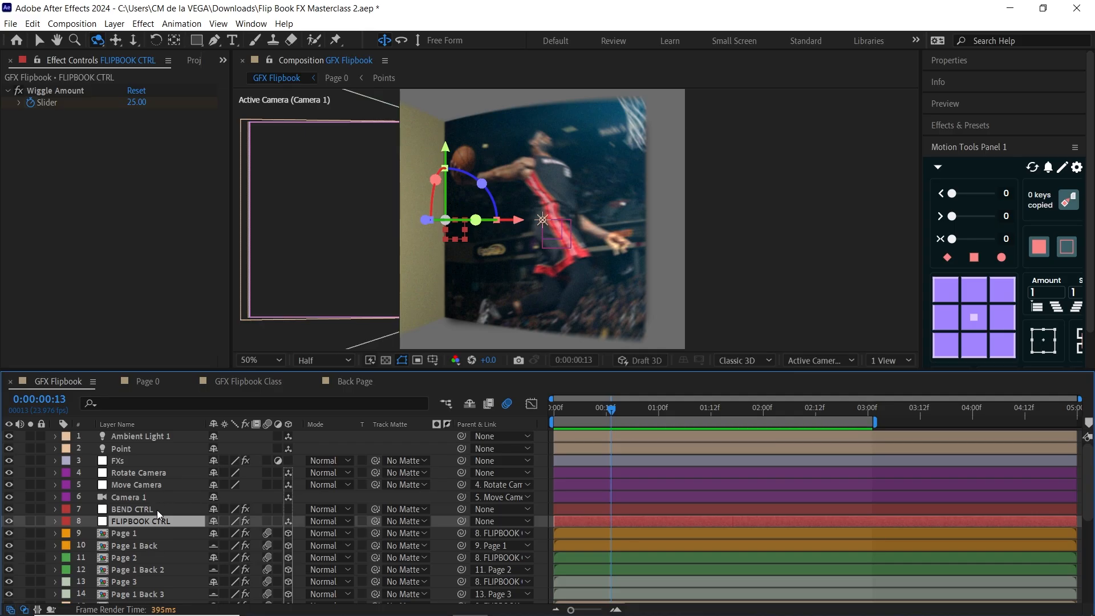
{"action": "key", "text": "p"}
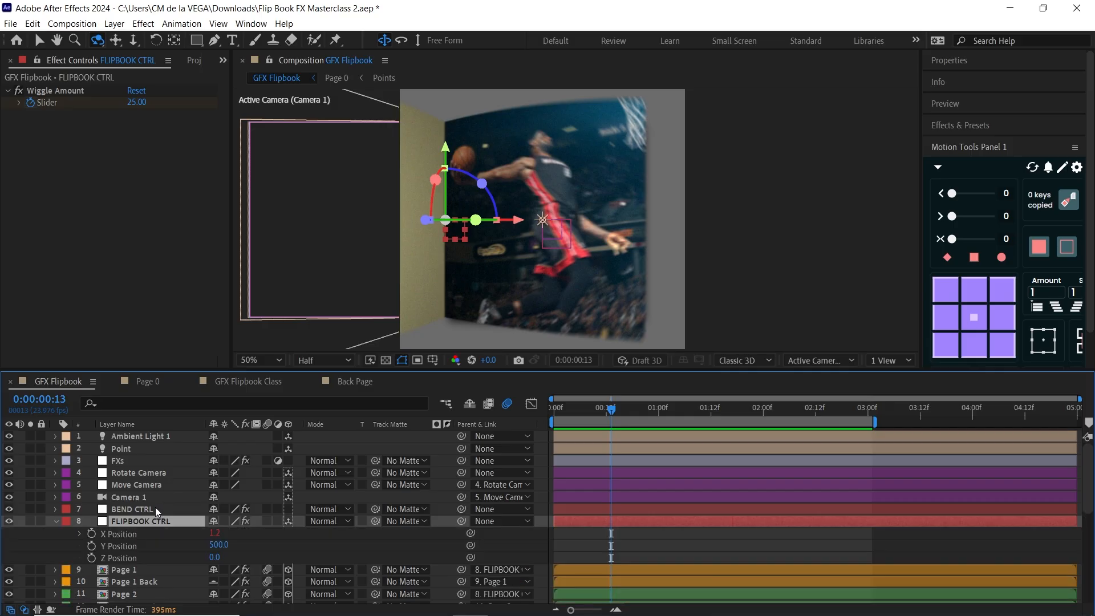
{"action": "left_click", "coordinate": [79, 535]}
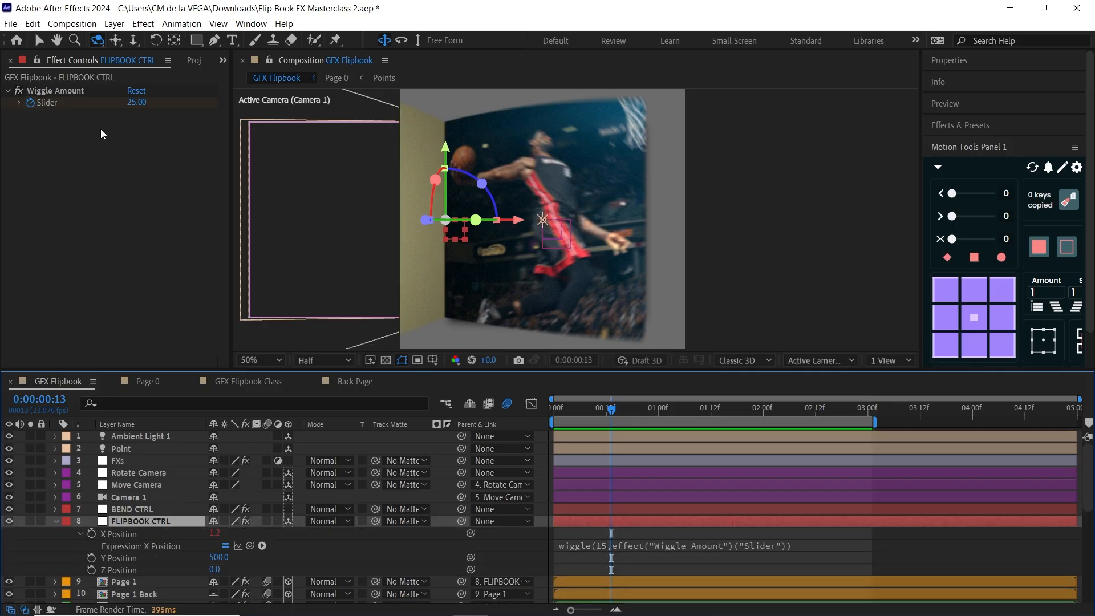
- Preview the wiggle motion of FLIPBOOK CTRL over the GFX Flipbook timeline
{"action": "left_click", "coordinate": [568, 417]}
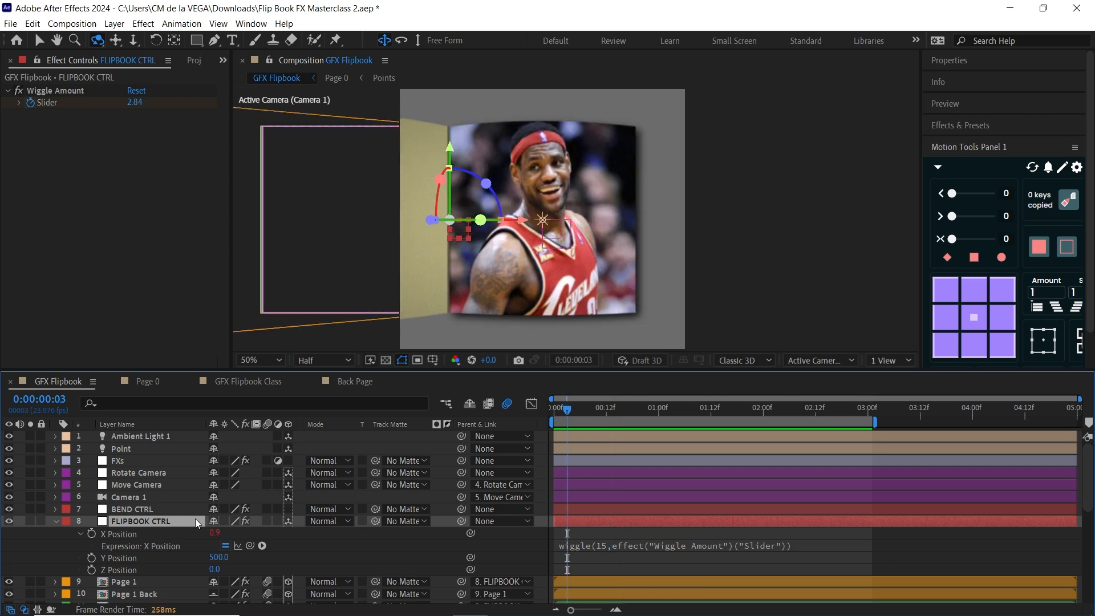
{"action": "mouse_move", "coordinate": [579, 410]}
{"action": "left_mouse_down"}
{"action": "mouse_move", "coordinate": [615, 411]}
{"action": "mouse_move", "coordinate": [563, 410]}
{"action": "mouse_move", "coordinate": [639, 412]}
{"action": "mouse_move", "coordinate": [571, 416]}
{"action": "left_mouse_up"}
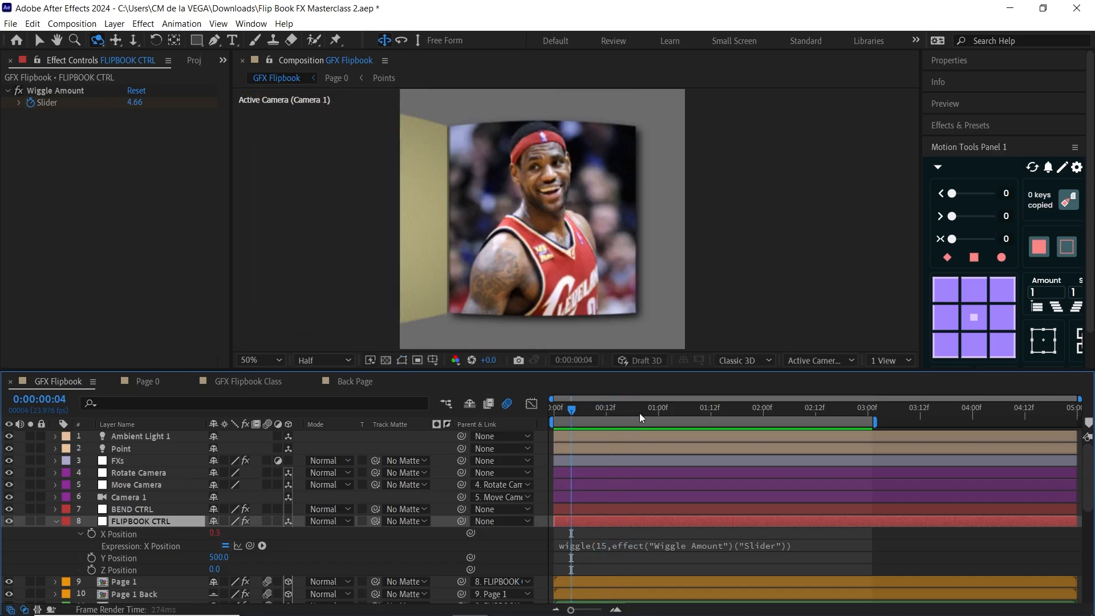
{"action": "left_click_drag", "start_coordinate": [640, 415], "coordinate": [563, 412]}
{"action": "key", "text": "space"}
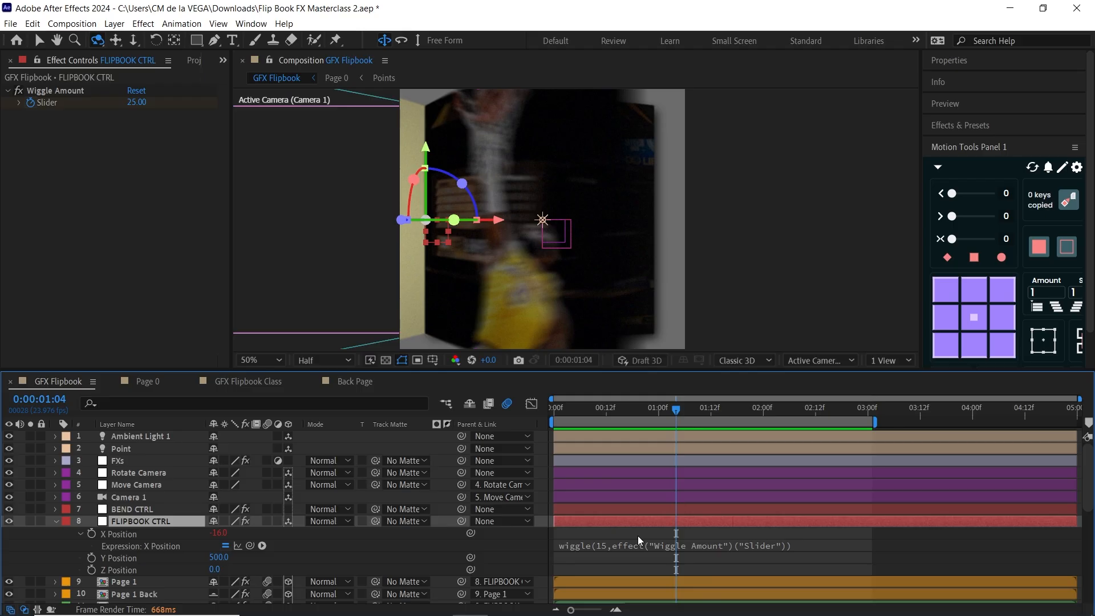
- Reveal the Z Position keyframes of the Move Camera layer and scrub through the camera move
{"action": "left_click", "coordinate": [132, 535]}
{"action": "left_click", "coordinate": [141, 488]}
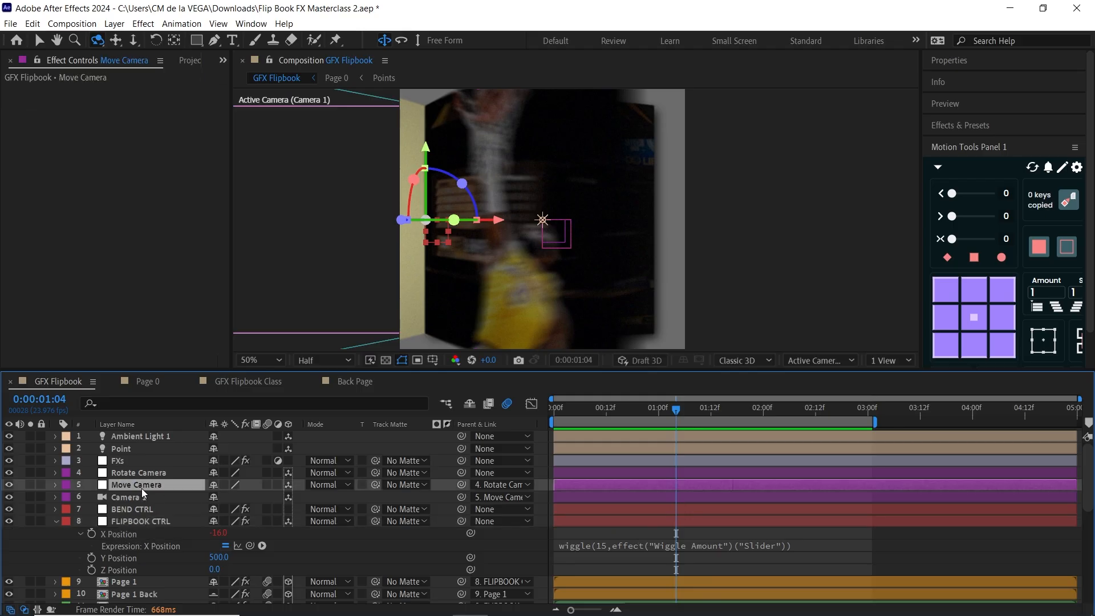
{"action": "left_click", "coordinate": [139, 500]}
{"action": "left_click", "coordinate": [150, 473], "text": "shift"}
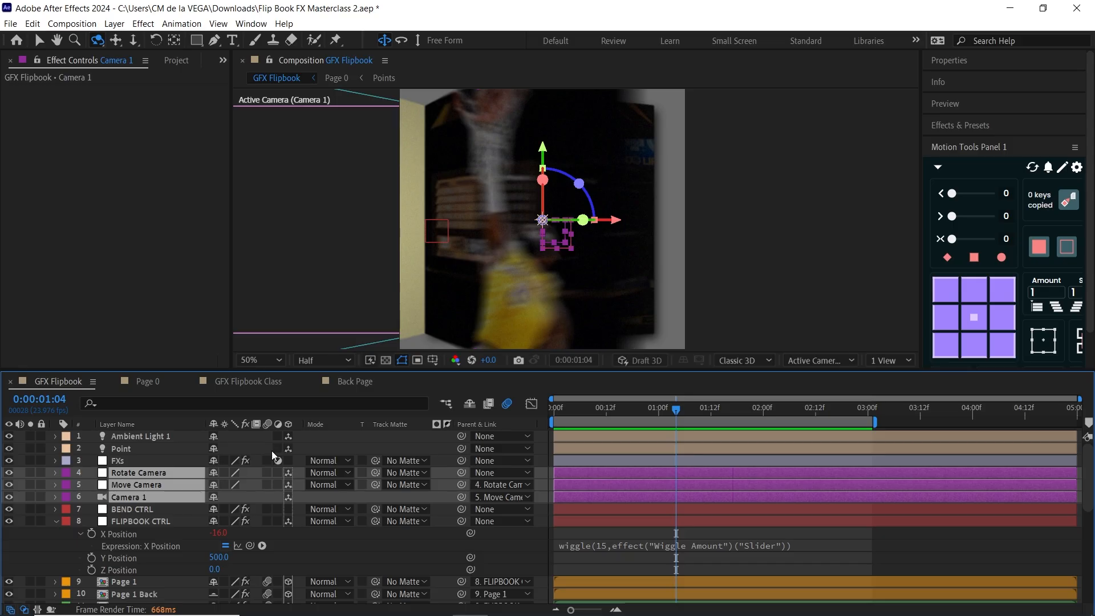
{"action": "left_click", "coordinate": [159, 484]}
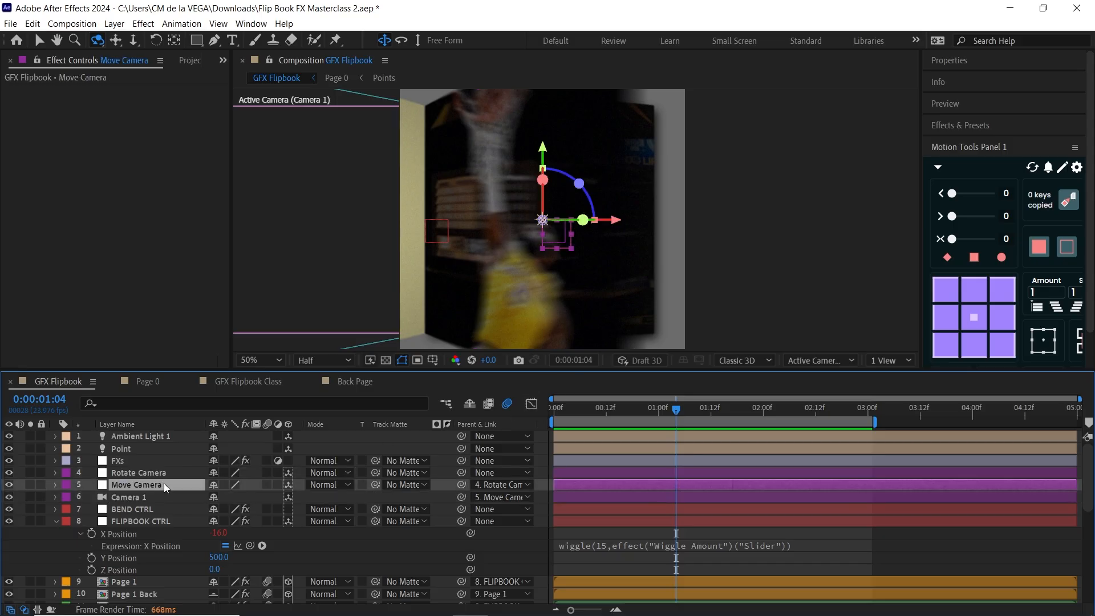
{"action": "key", "text": "u"}
{"action": "left_click_drag", "start_coordinate": [564, 411], "coordinate": [802, 413]}
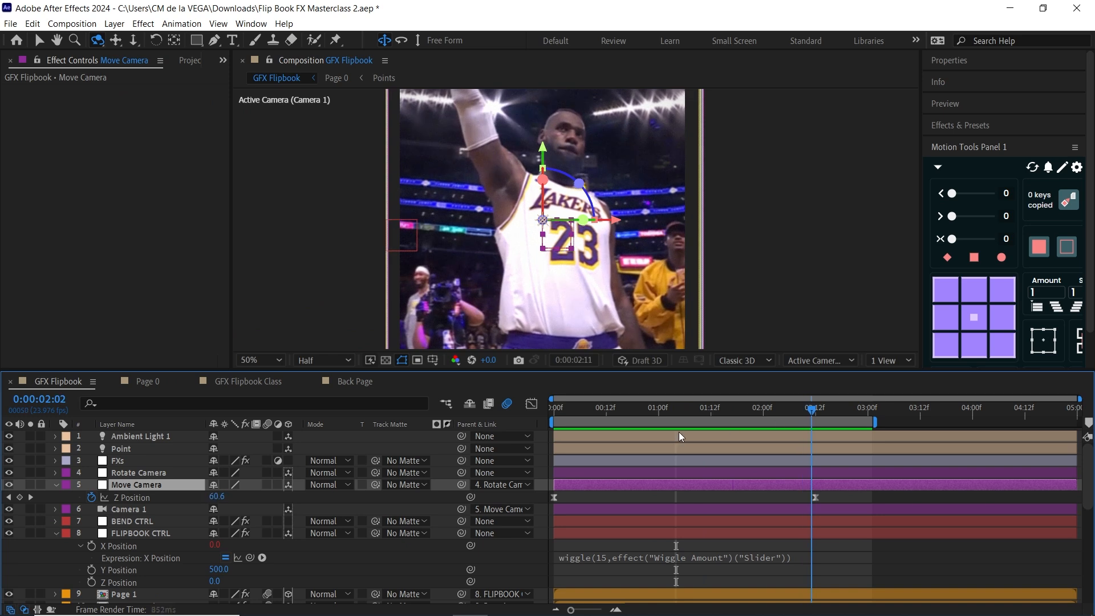
{"action": "key", "text": "Home"}
- Examine the Fast Box Blur settings on the FXs adjustment layer
{"action": "left_click", "coordinate": [146, 471]}
{"action": "left_click", "coordinate": [125, 460]}
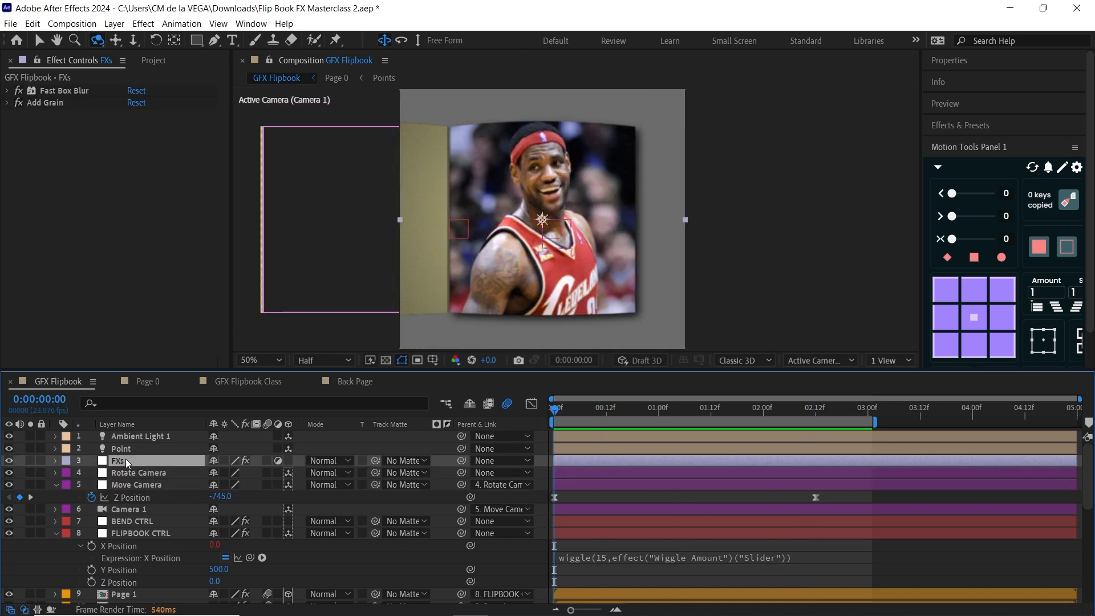
{"action": "left_click", "coordinate": [80, 92]}
{"action": "left_click", "coordinate": [7, 90]}
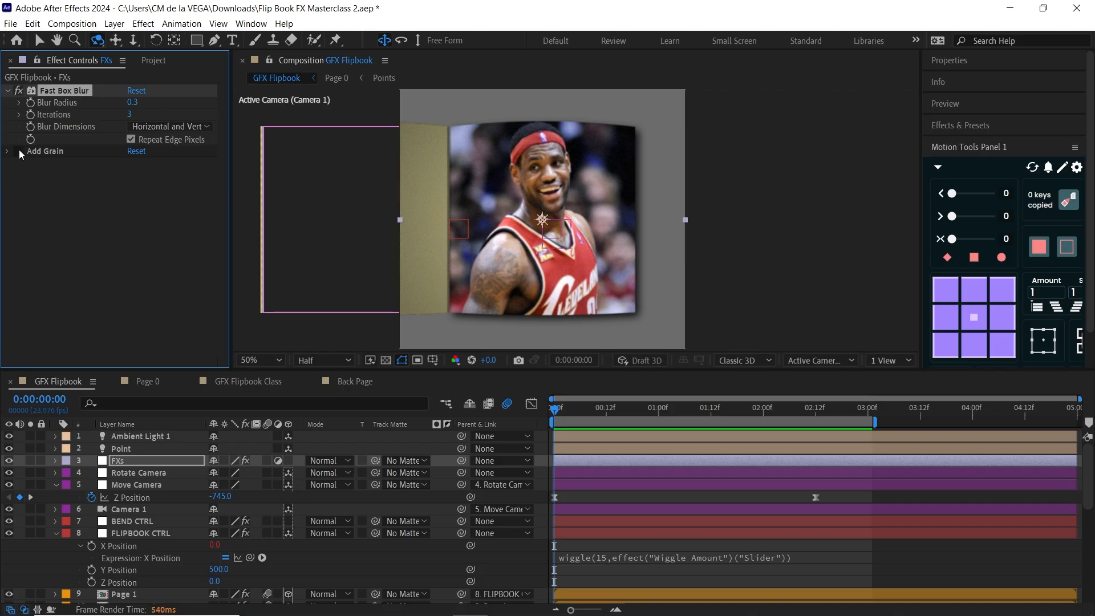
- Set the composition's preview resolution to Full and inspect the page photo and its edges close up
{"action": "scroll", "coordinate": [627, 240], "scroll_direction": "up", "scroll_amount": 2}
{"action": "left_click_drag", "start_coordinate": [624, 245], "coordinate": [638, 202]}
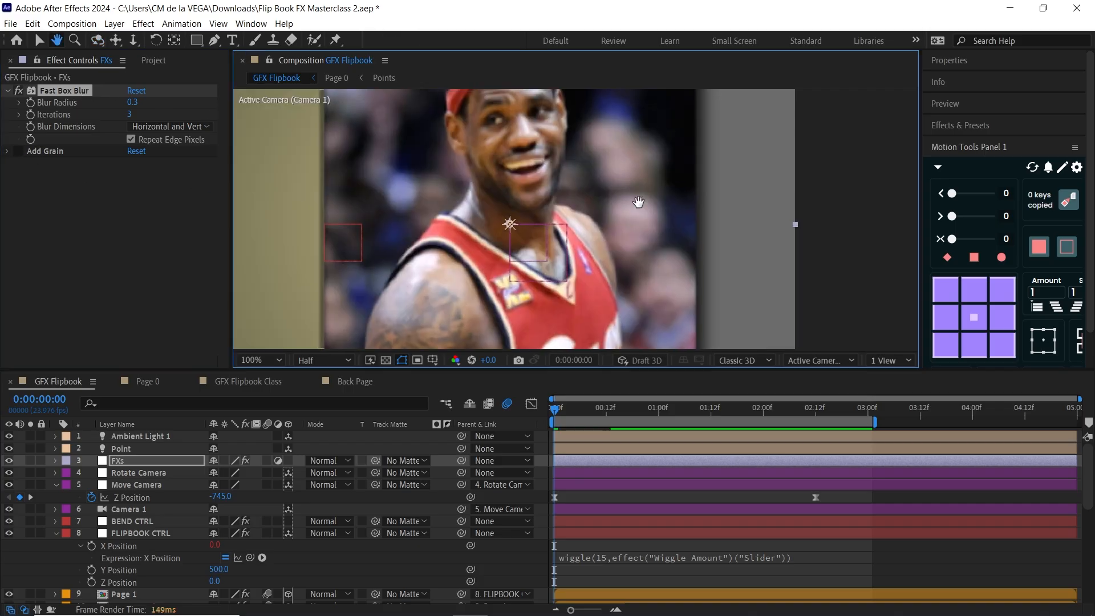
{"action": "key", "text": "c"}
{"action": "left_click", "coordinate": [324, 359]}
{"action": "left_click", "coordinate": [334, 371]}
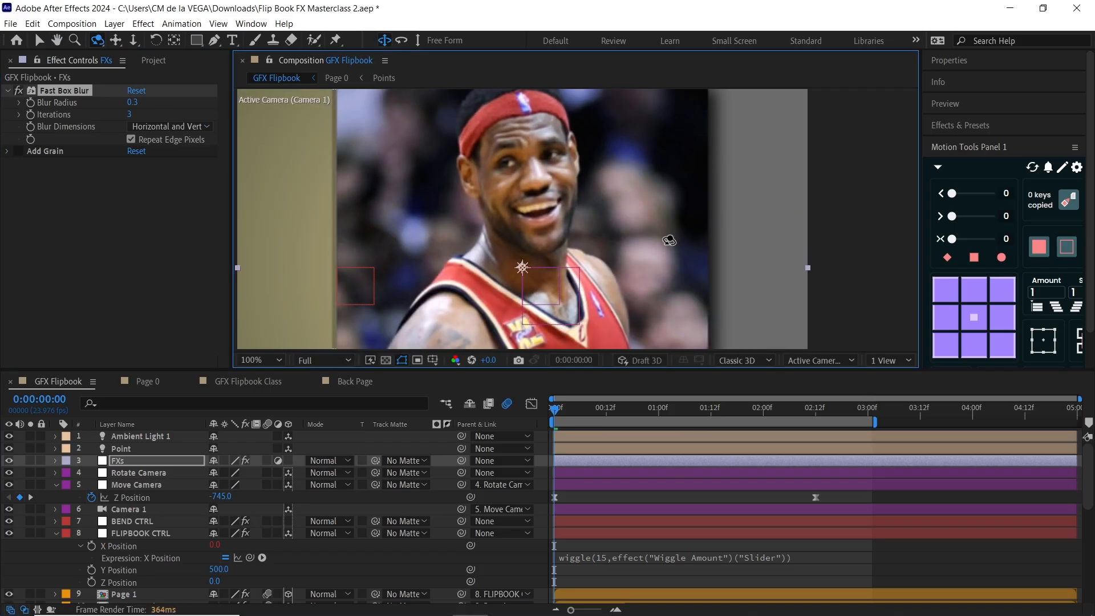
{"action": "left_click_drag", "start_coordinate": [661, 204], "coordinate": [665, 296]}
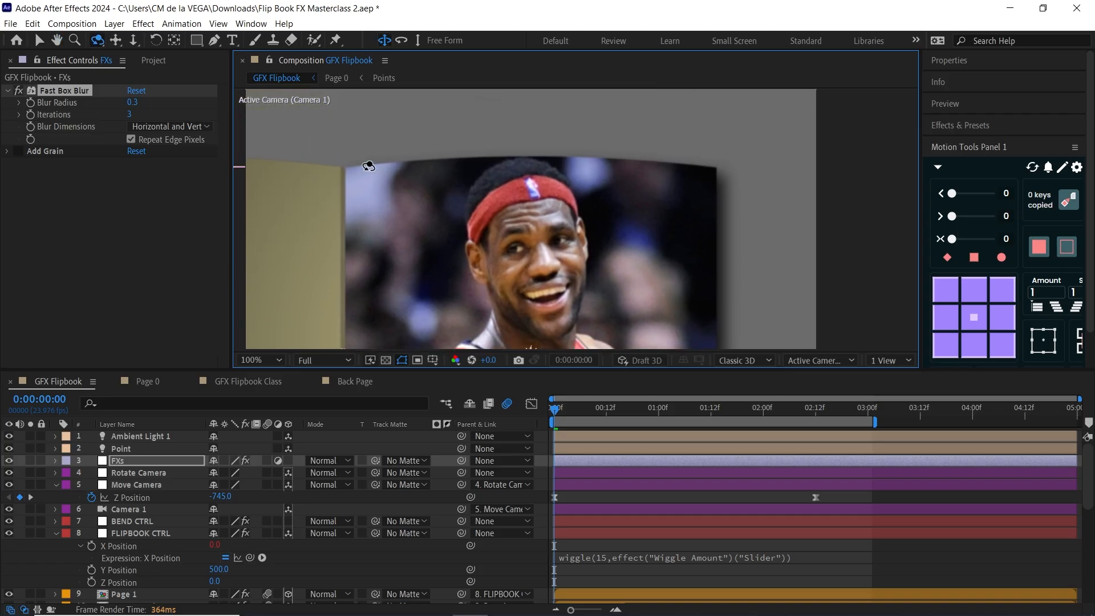
- Check the FXs layer's blur and grain on the page, ending with the whole flipbook back in view
{"action": "left_click", "coordinate": [70, 90]}
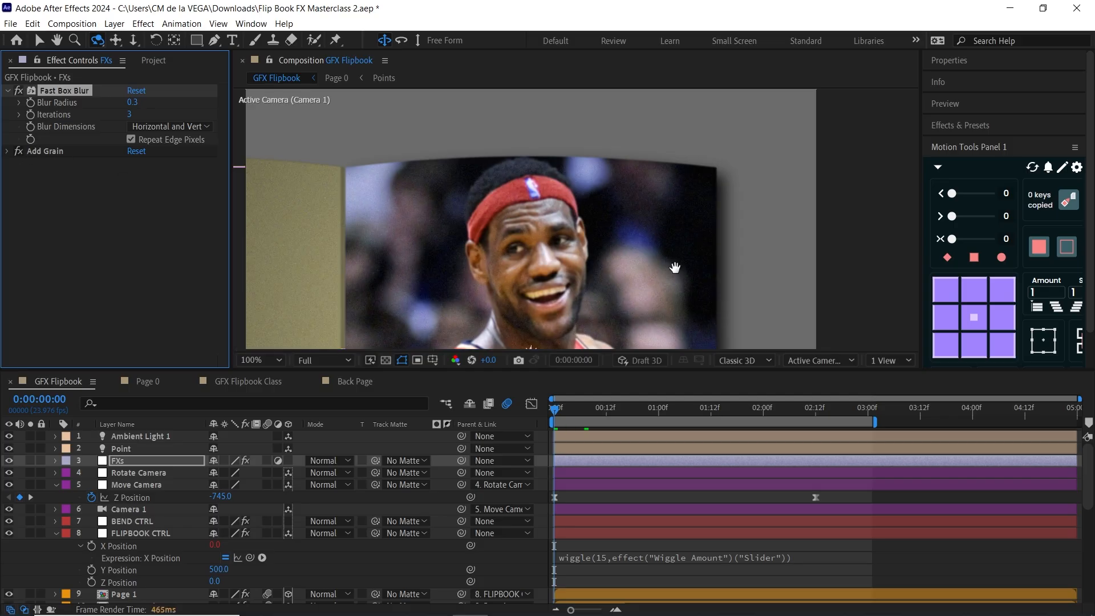
{"action": "key", "text": "h"}
{"action": "left_click_drag", "start_coordinate": [668, 265], "coordinate": [688, 210]}
{"action": "scroll", "coordinate": [734, 118], "scroll_direction": "down", "scroll_amount": 2}
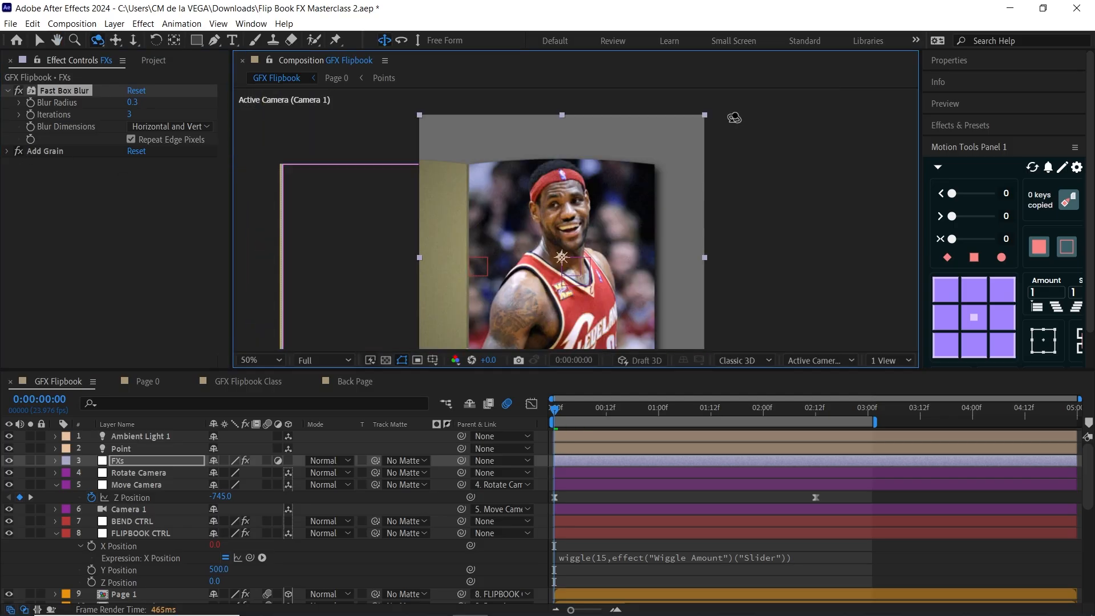
{"action": "left_click_drag", "start_coordinate": [680, 278], "coordinate": [679, 250]}
{"action": "key", "text": "c"}
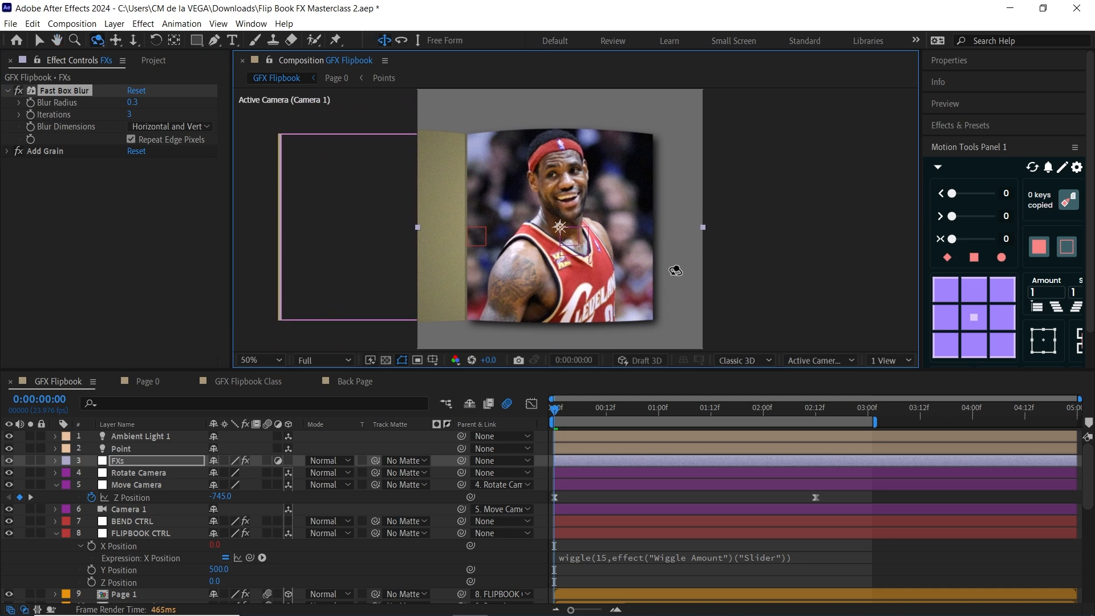
- Open the VFX Flipbook Final composition and collapse the expanded properties of all its layers
{"action": "left_click", "coordinate": [153, 60]}
{"action": "left_click", "coordinate": [5, 220]}
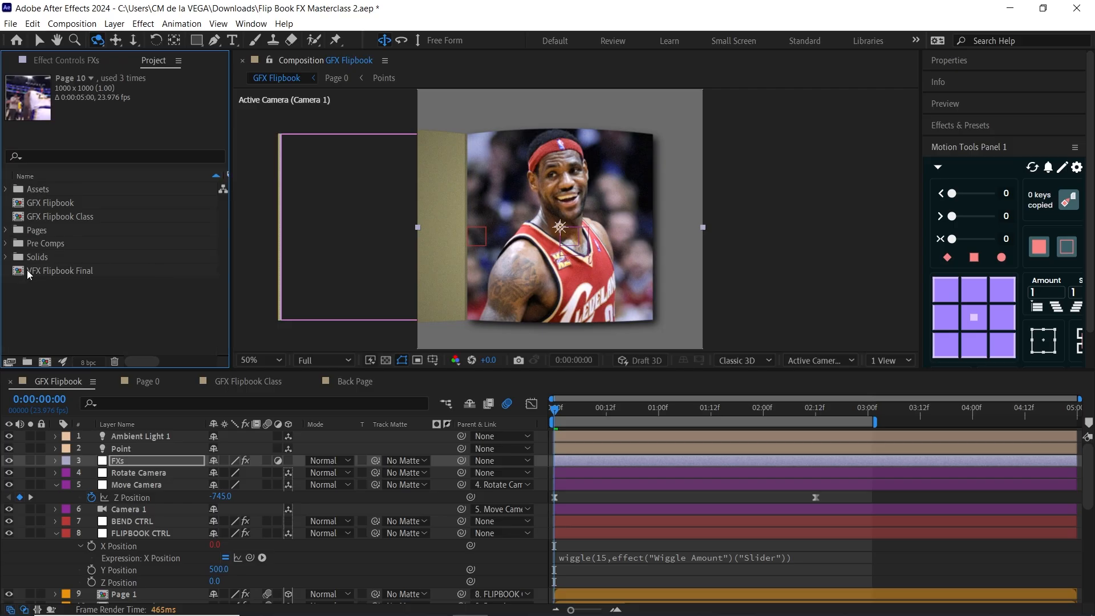
{"action": "double_click", "coordinate": [63, 268]}
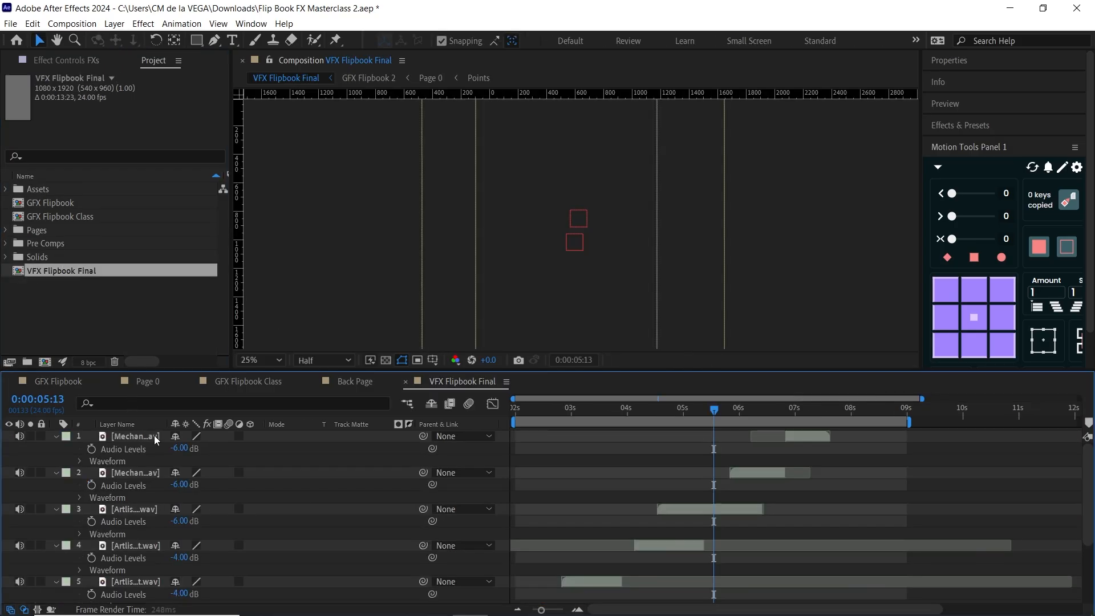
{"action": "left_click", "coordinate": [120, 436]}
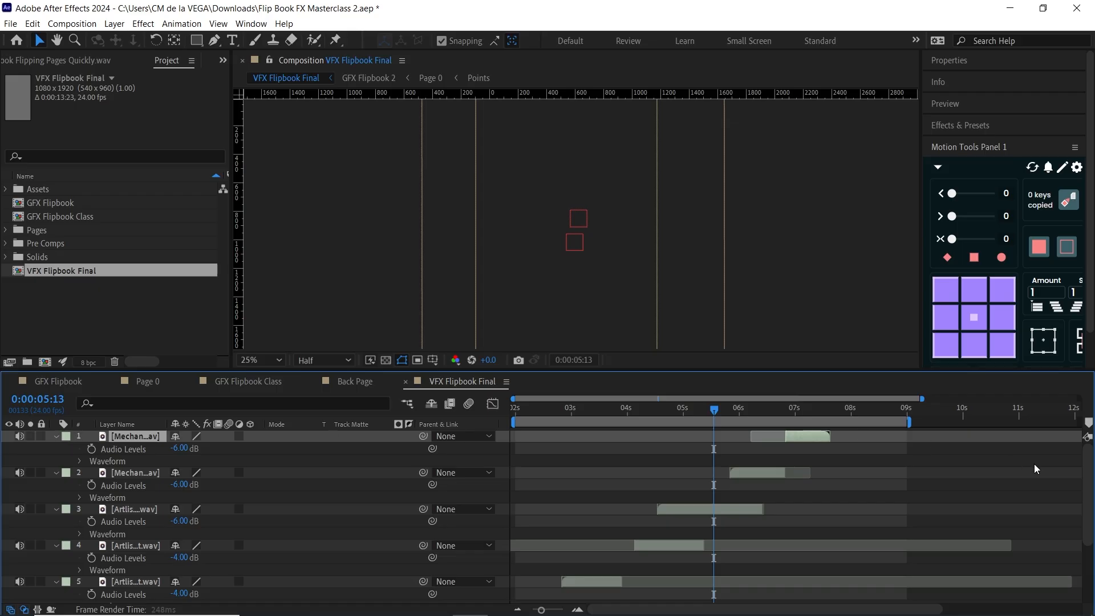
{"action": "key", "text": "ctrl+a"}
{"action": "key", "text": "ctrl+grave"}
{"action": "key", "text": "ctrl+grave"}
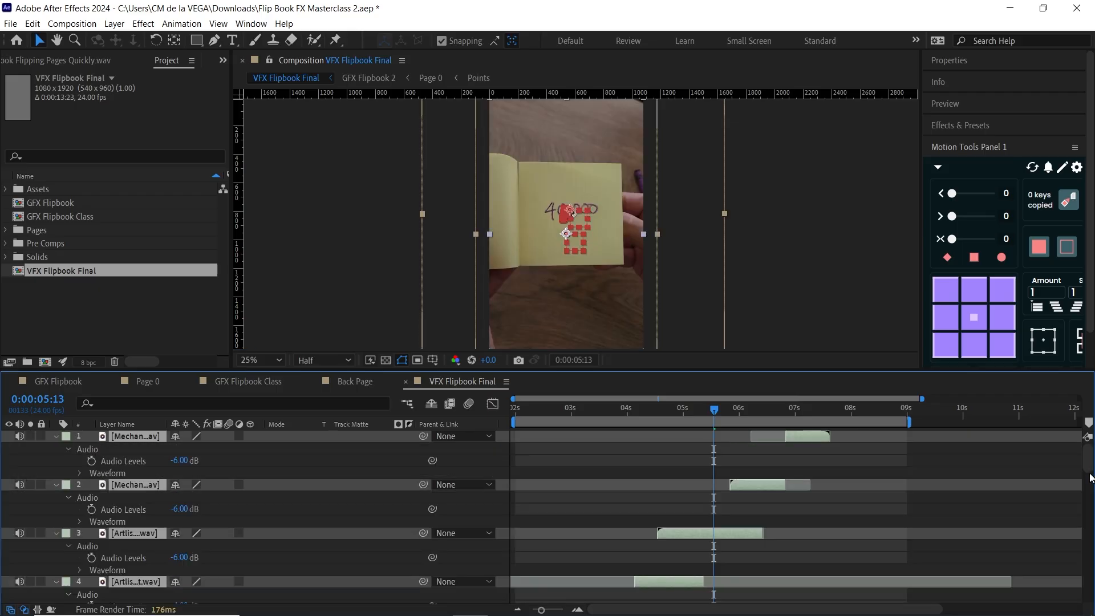
{"action": "left_click", "coordinate": [57, 436]}
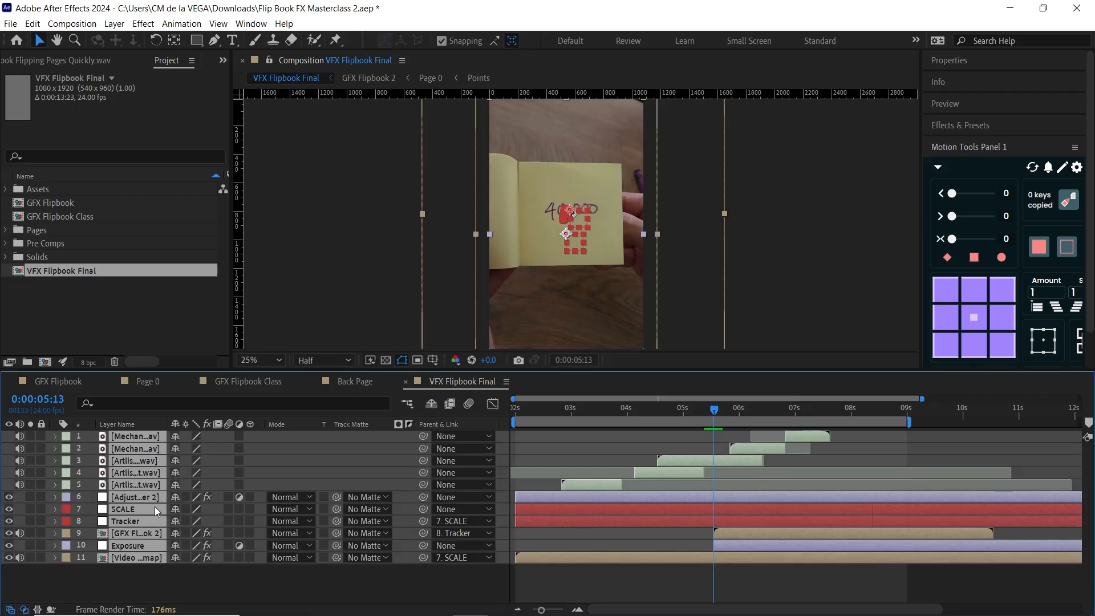
- Mark the five audio layers as shy and hide the shy layers from the layer list
{"action": "key", "text": "ctrl+shift+a"}
{"action": "left_click", "coordinate": [146, 487]}
{"action": "left_click", "coordinate": [147, 440], "text": "shift"}
{"action": "left_click", "coordinate": [175, 437]}
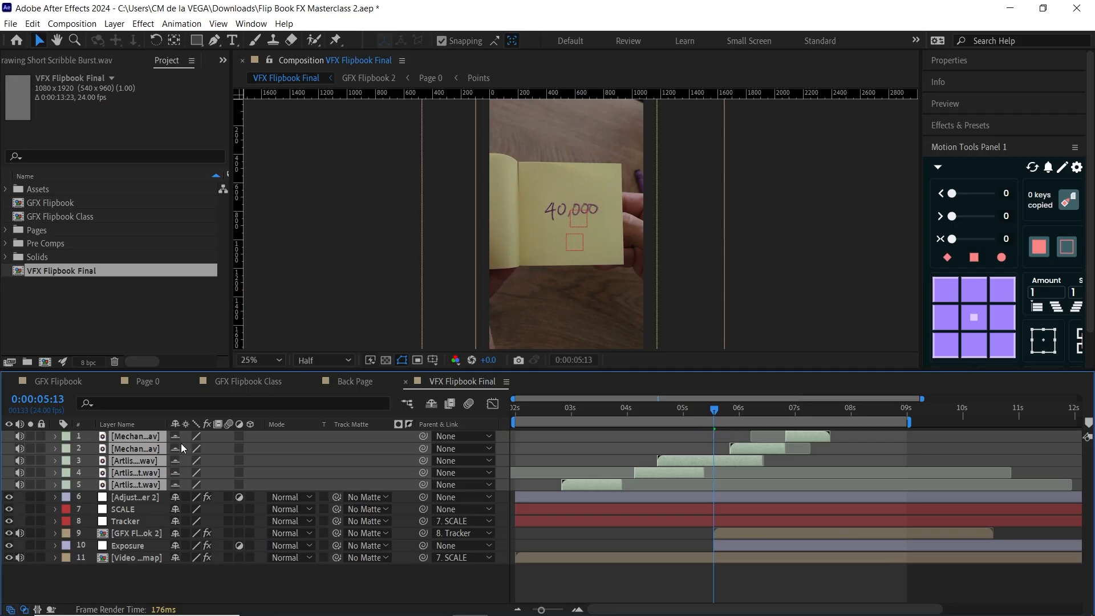
{"action": "left_click", "coordinate": [432, 403]}
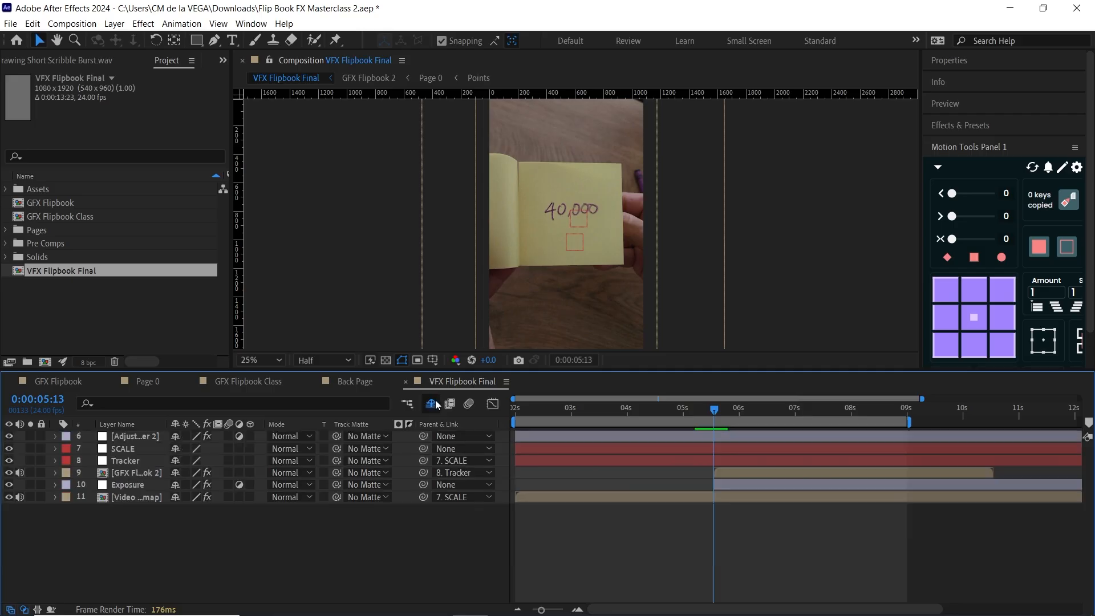
- Show the Add Grain settings of Adjustment Layer 2 and turn off that layer's visibility
{"action": "left_click", "coordinate": [128, 438]}
{"action": "left_click", "coordinate": [145, 422]}
{"action": "left_click", "coordinate": [109, 57]}
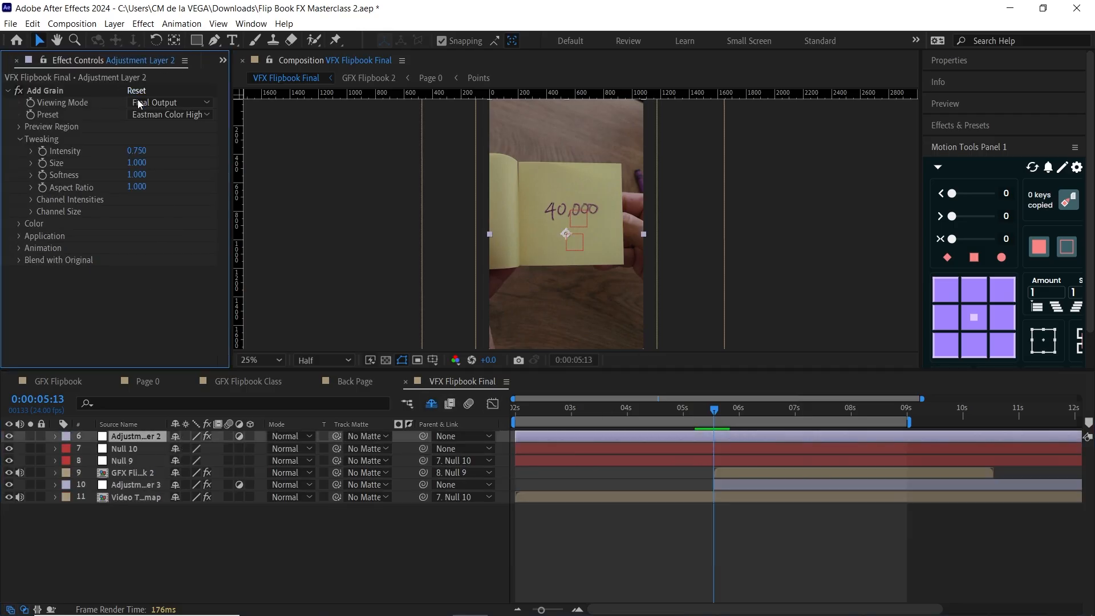
{"action": "left_click", "coordinate": [268, 424]}
{"action": "key", "text": "space"}
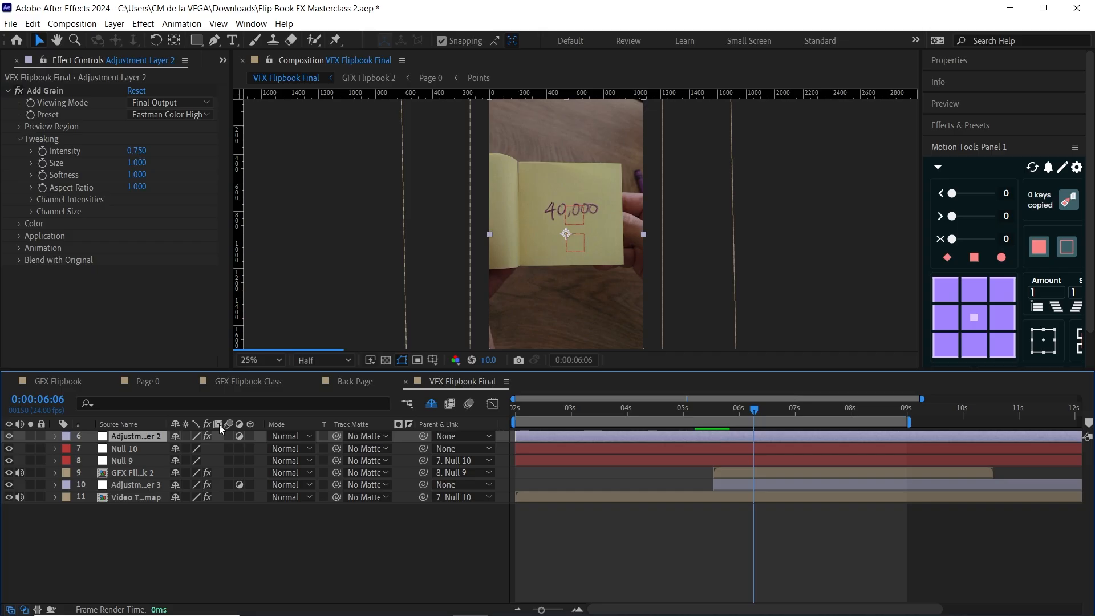
{"action": "left_click", "coordinate": [9, 436]}
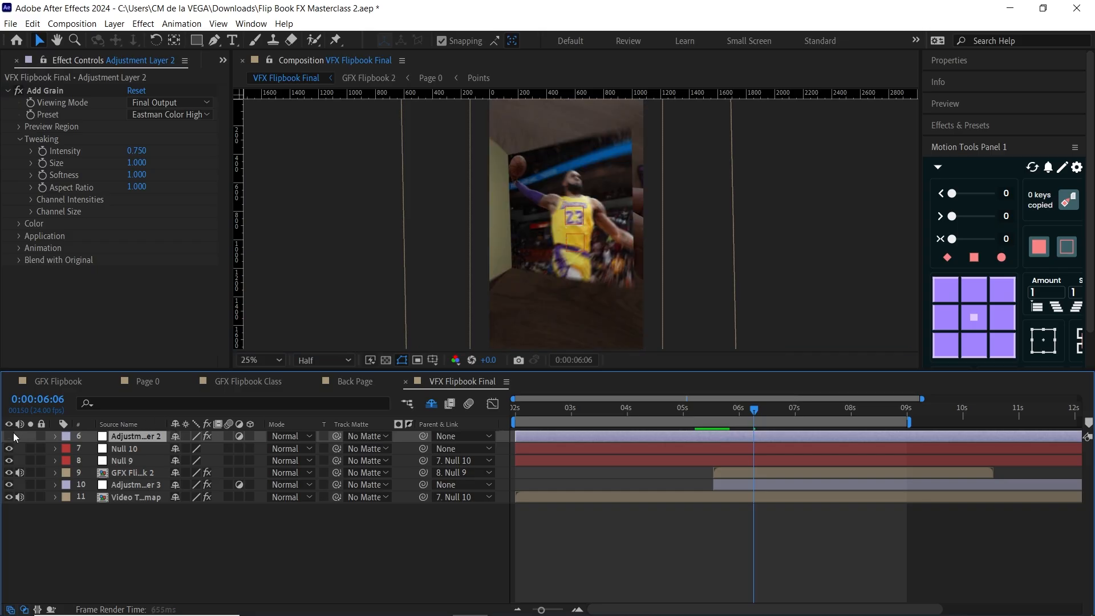
- Inspect the Exposure layer's Opacity keyframes, turn off its visibility, and collapse it with layer names displayed
{"action": "left_click", "coordinate": [149, 484]}
{"action": "left_click_drag", "start_coordinate": [757, 412], "coordinate": [763, 412]}
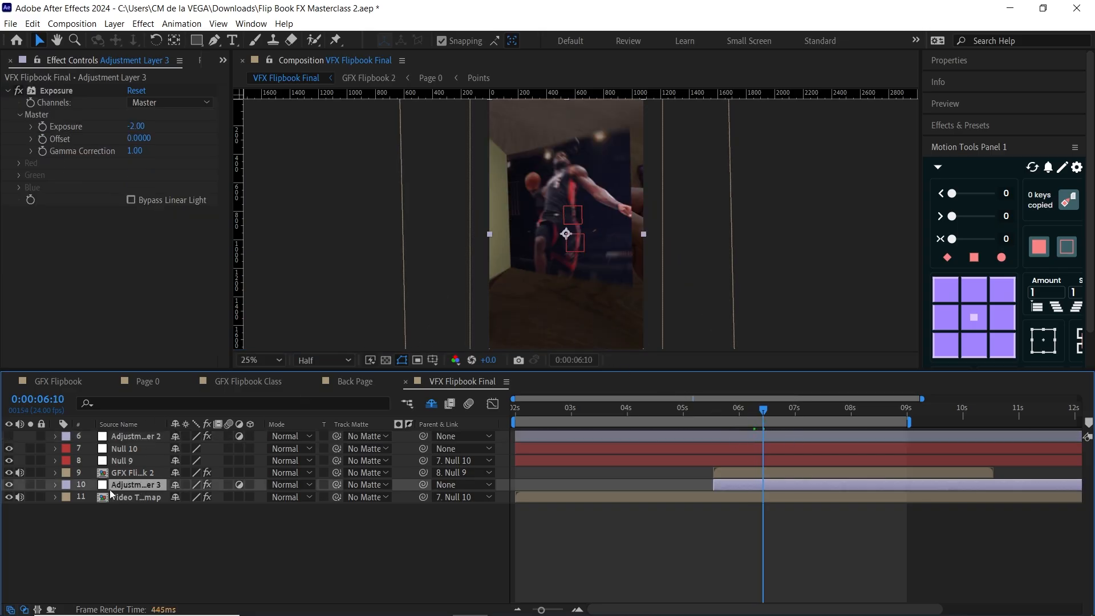
{"action": "key", "text": "t"}
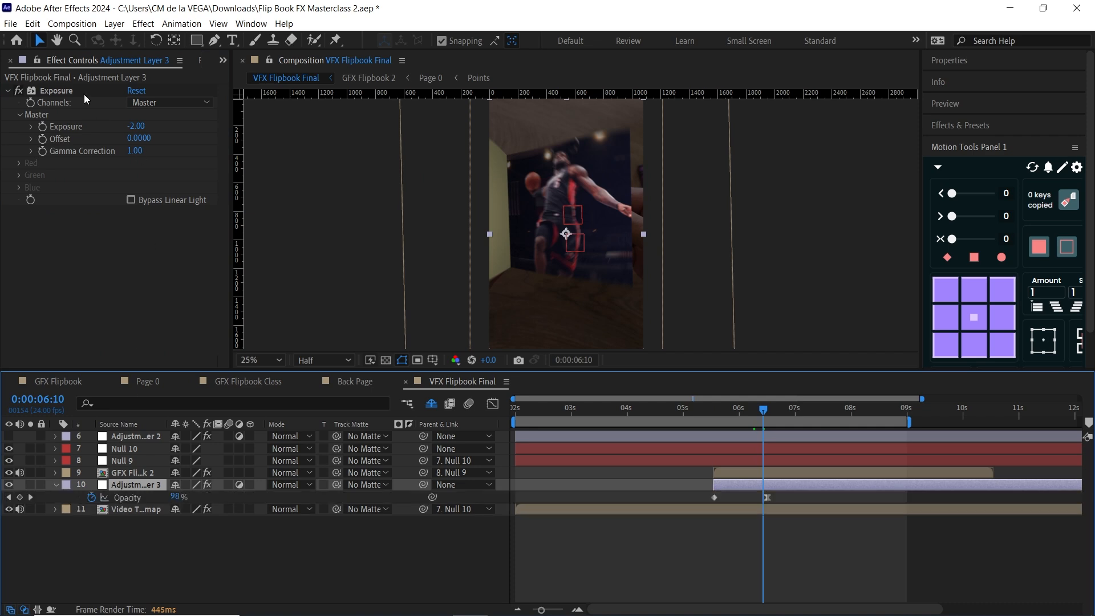
{"action": "left_click", "coordinate": [9, 485]}
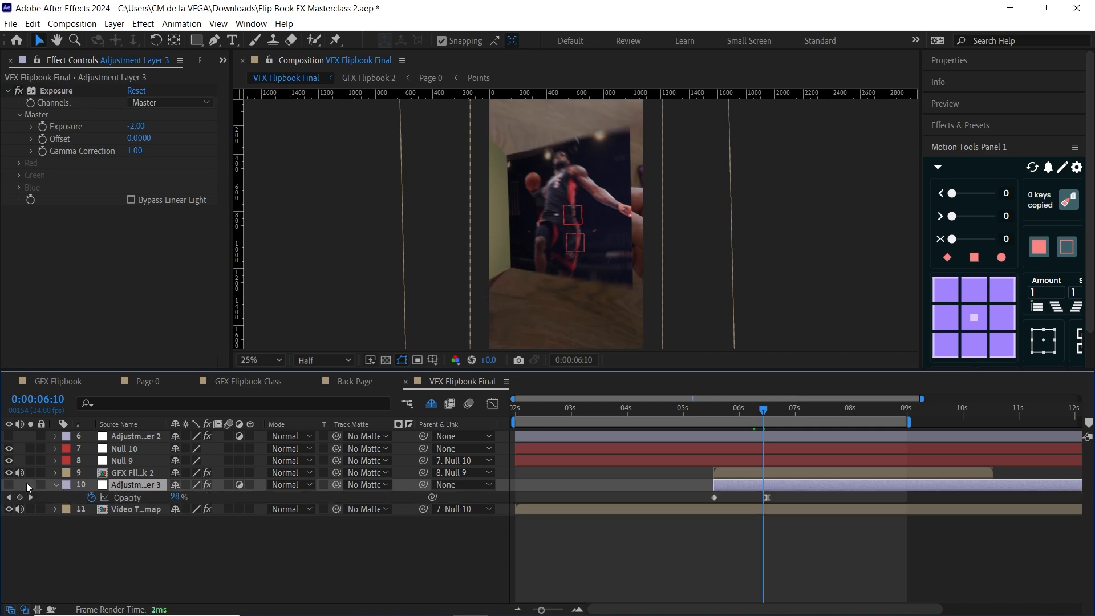
{"action": "left_click", "coordinate": [56, 485]}
{"action": "left_click", "coordinate": [163, 425]}
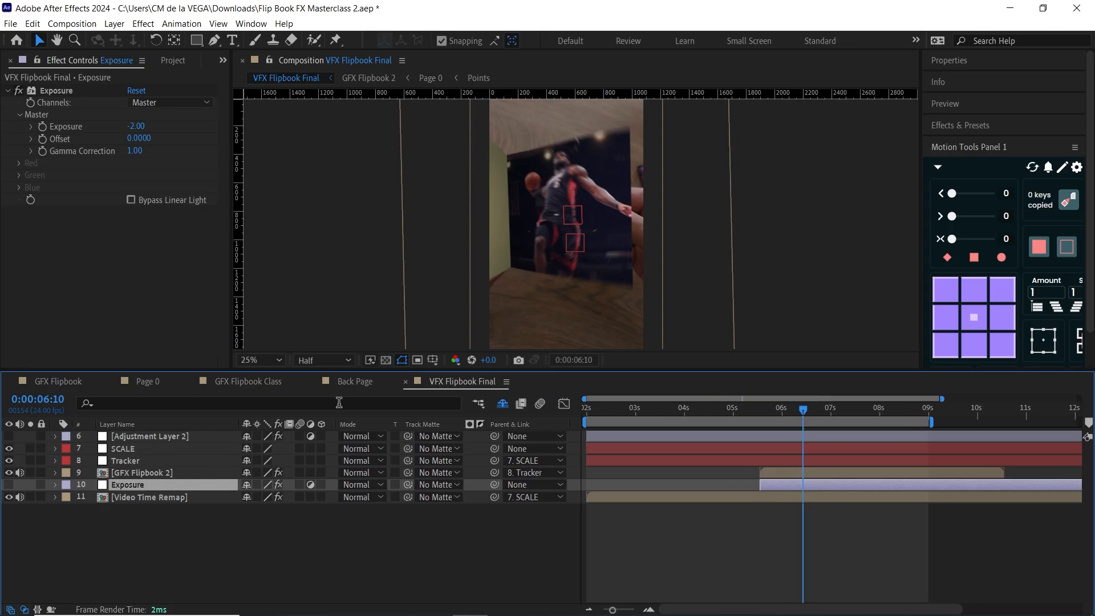
- Solo the Video Time Remap layer and scrub through the hand-drawn notepad footage
{"action": "left_click", "coordinate": [717, 393]}
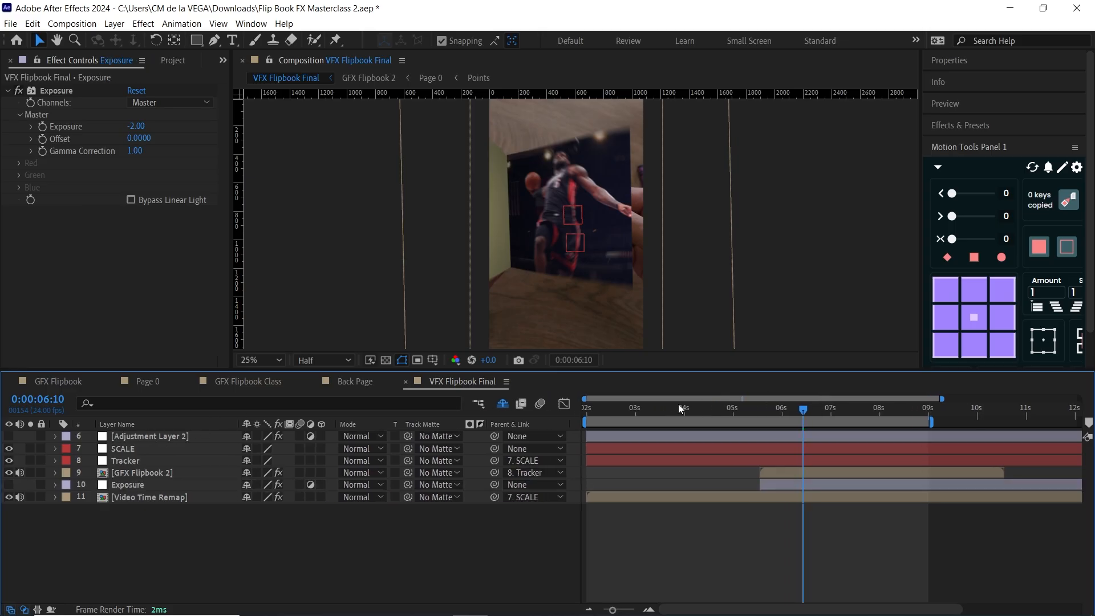
{"action": "left_click", "coordinate": [136, 473]}
{"action": "left_click", "coordinate": [148, 497]}
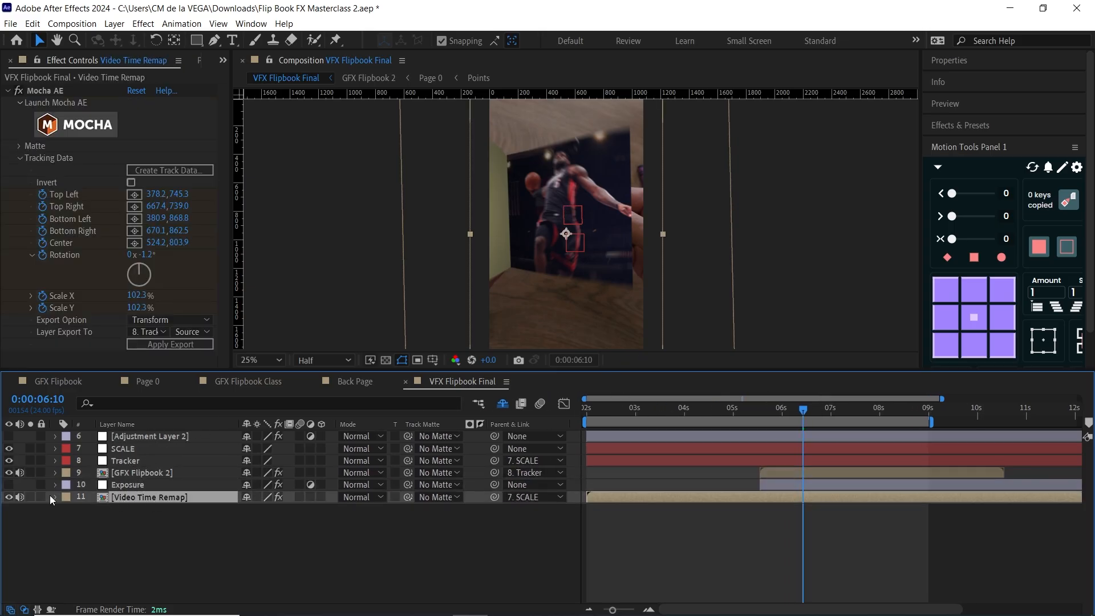
{"action": "left_click", "coordinate": [31, 497]}
{"action": "left_click_drag", "start_coordinate": [625, 411], "coordinate": [711, 416]}
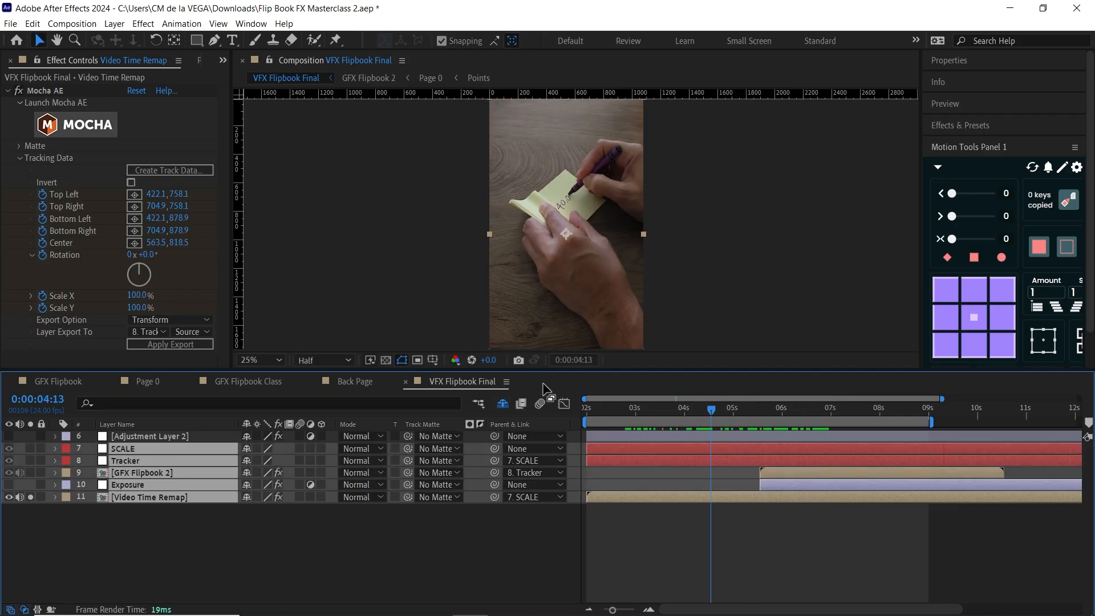
- Reveal the Scale keyframes of the SCALE null and scrub through the zoom on the footage
{"action": "left_click", "coordinate": [140, 446]}
{"action": "key", "text": "s"}
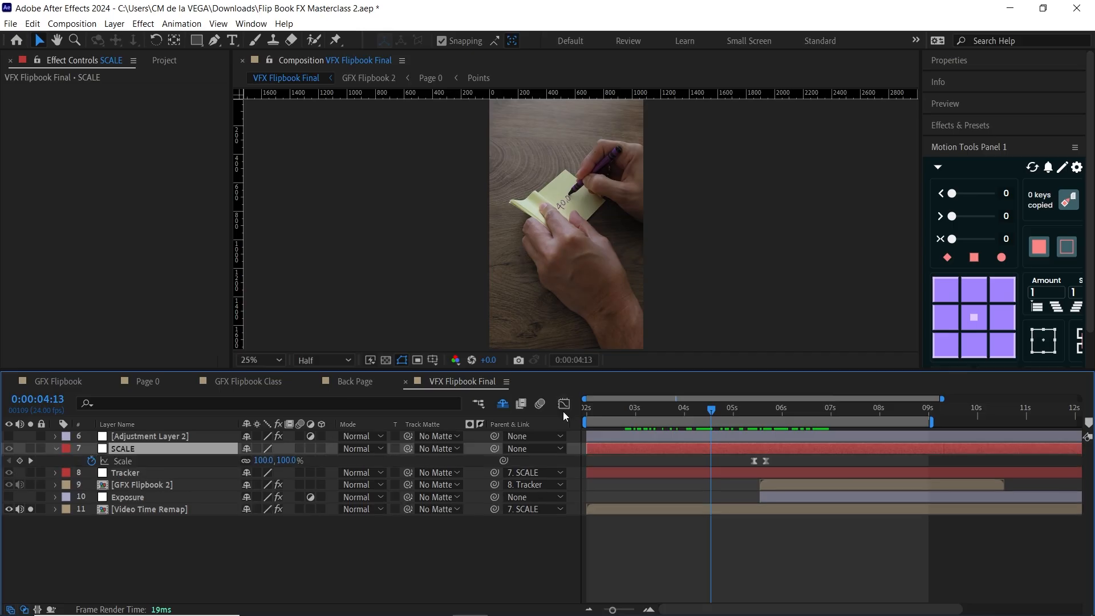
{"action": "left_click", "coordinate": [756, 411]}
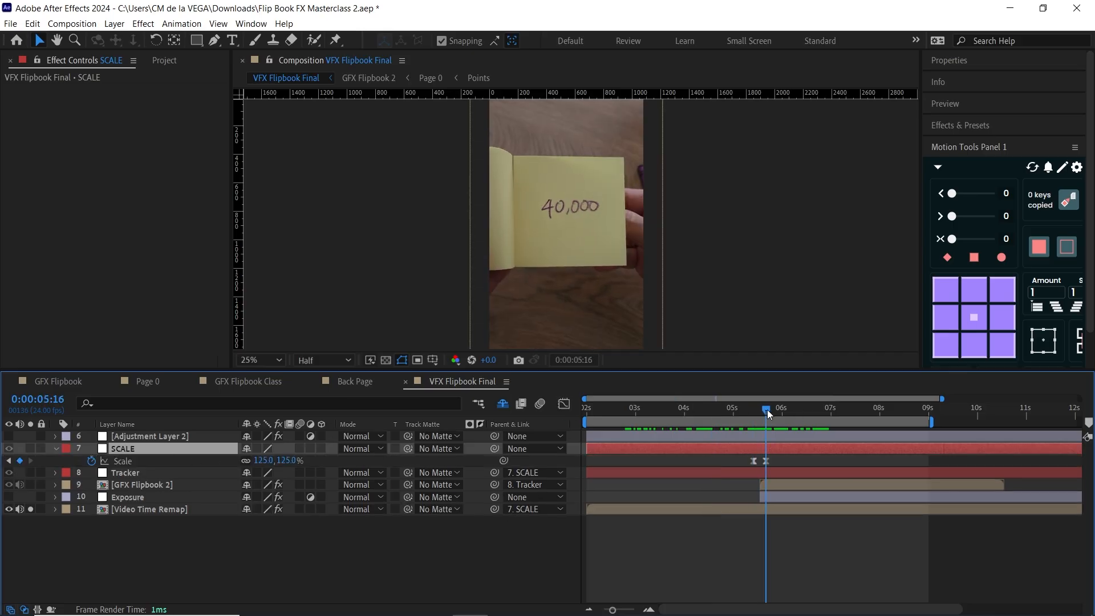
{"action": "left_click_drag", "start_coordinate": [756, 410], "coordinate": [786, 409]}
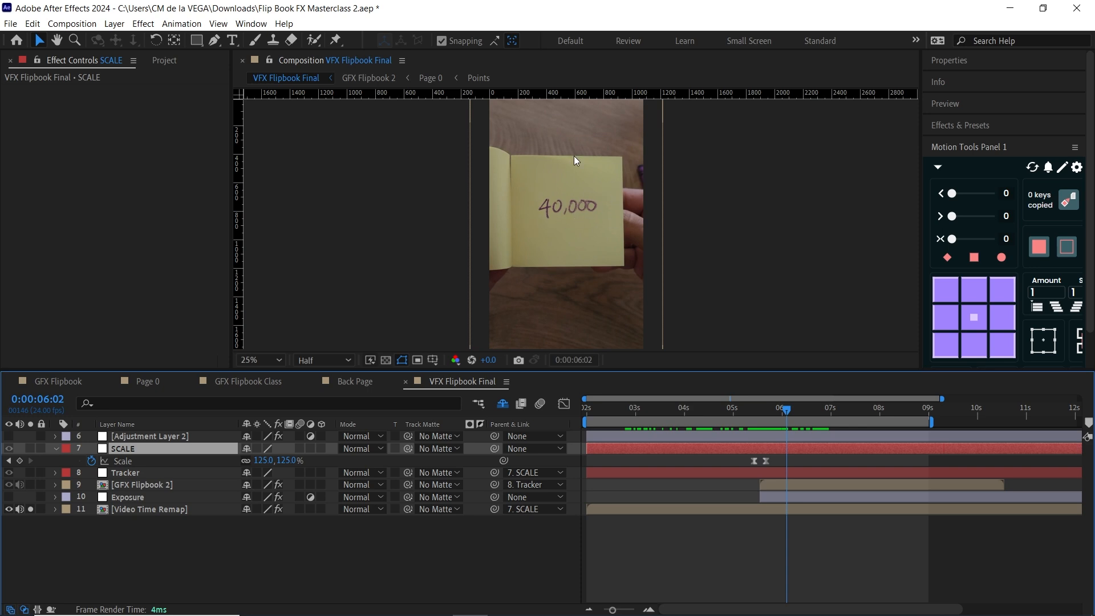
- Reveal the Tracker null's keyframes and inspect its Position, Scale and Rotation tracking data
{"action": "left_click", "coordinate": [160, 471]}
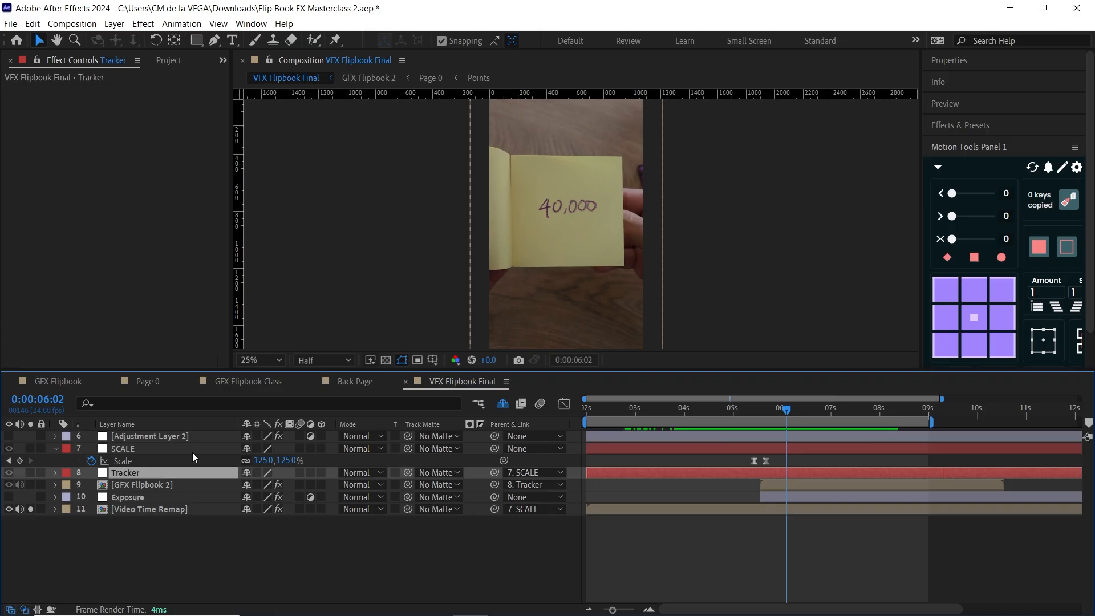
{"action": "key", "text": "u"}
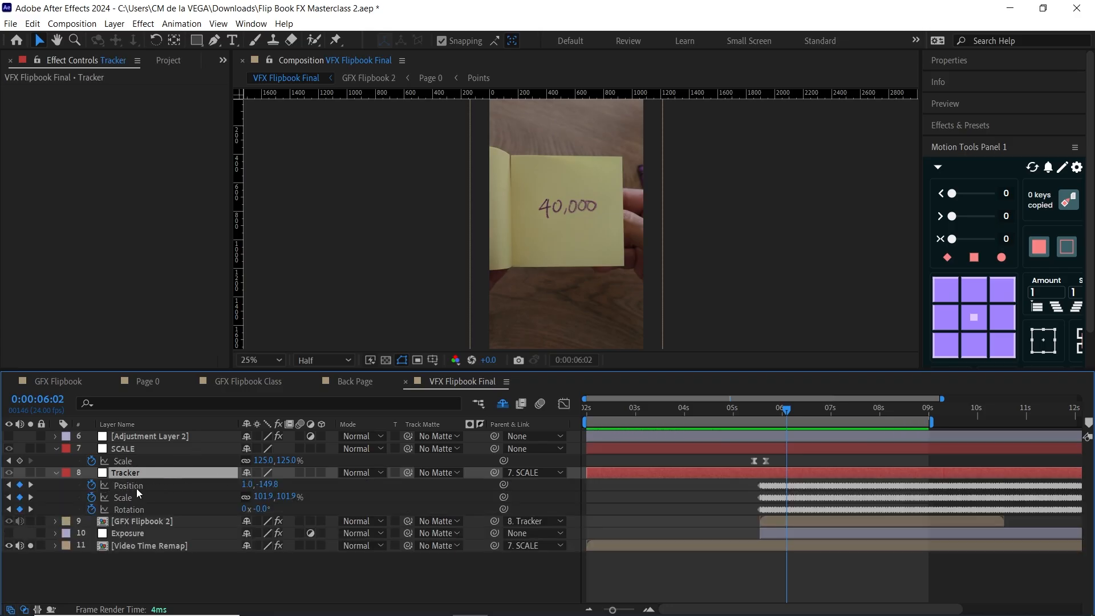
{"action": "left_click", "coordinate": [136, 488]}
{"action": "left_click", "coordinate": [133, 497]}
{"action": "left_click", "coordinate": [130, 509]}
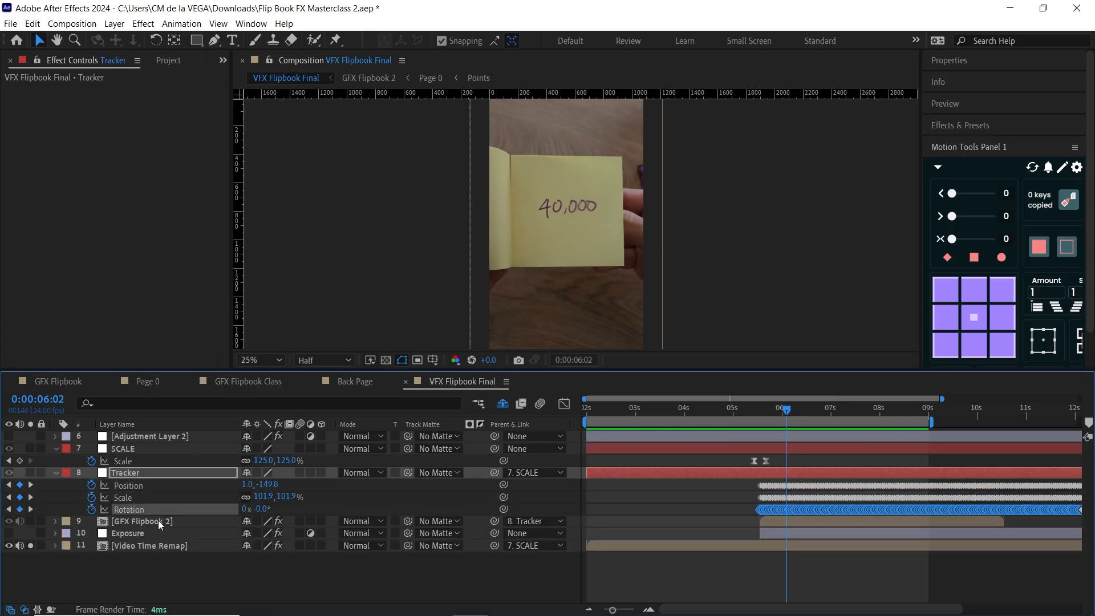
- Solo the GFX Flipbook 2 layer and inspect its CC Power Pin corners and their keyframes
{"action": "left_click", "coordinate": [158, 520]}
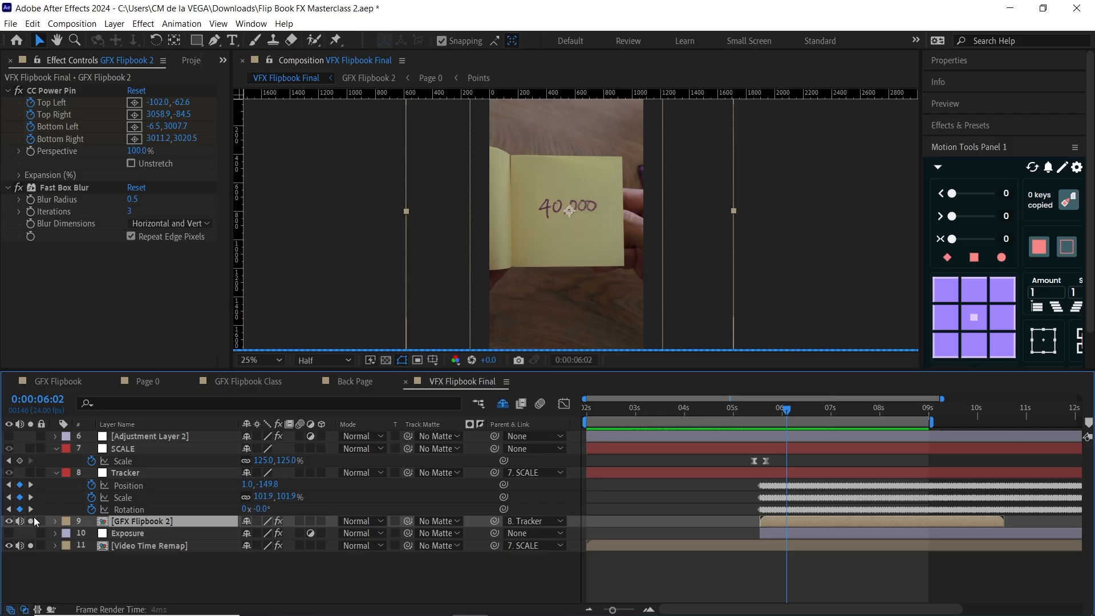
{"action": "left_click", "coordinate": [32, 519]}
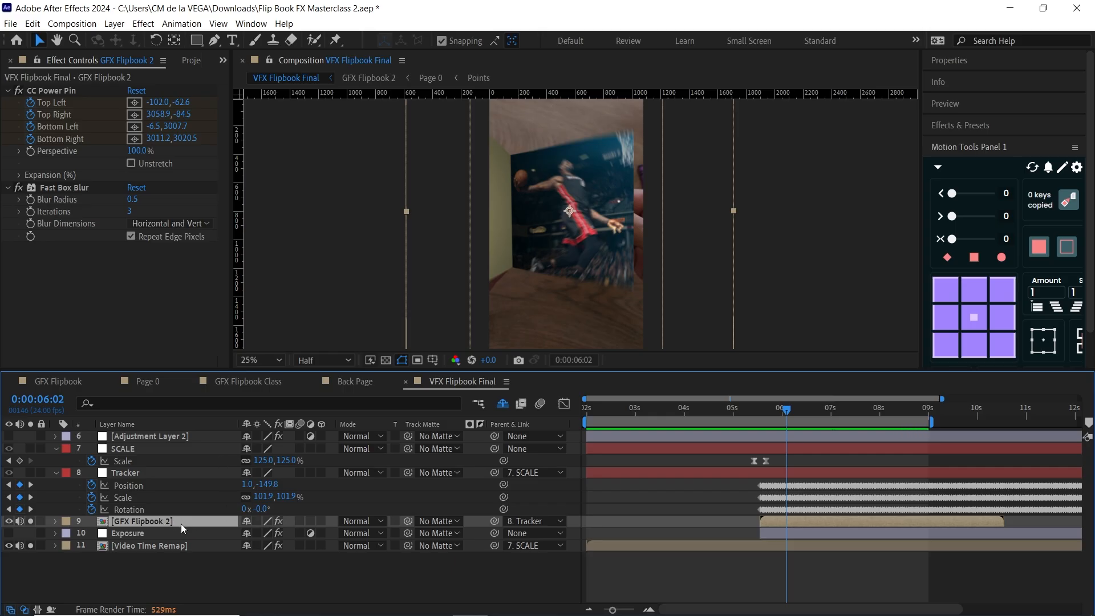
{"action": "left_click", "coordinate": [73, 90]}
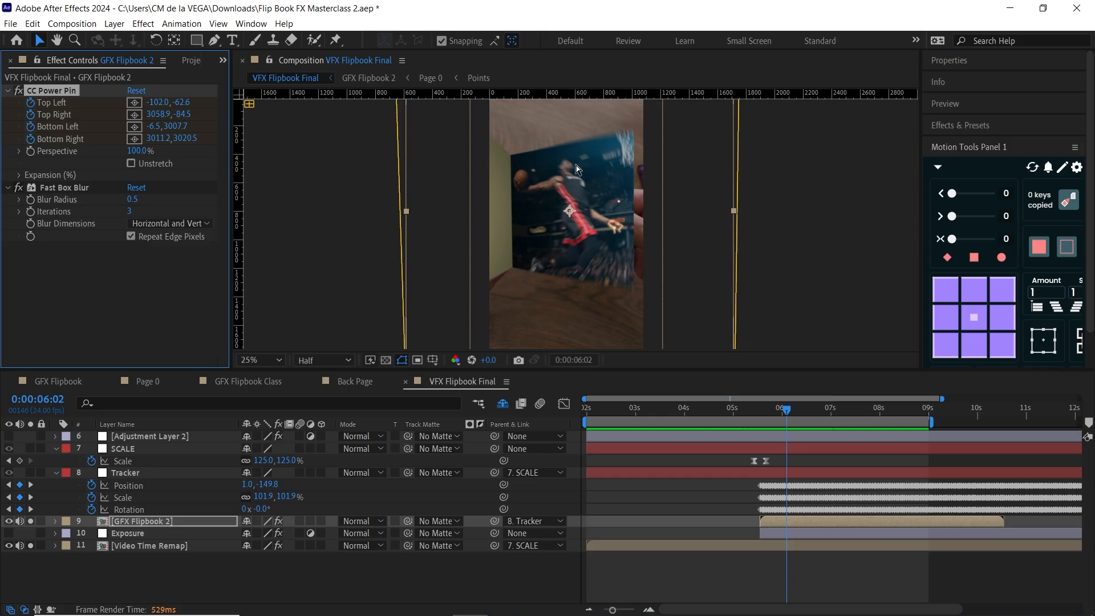
{"action": "key", "text": "grave"}
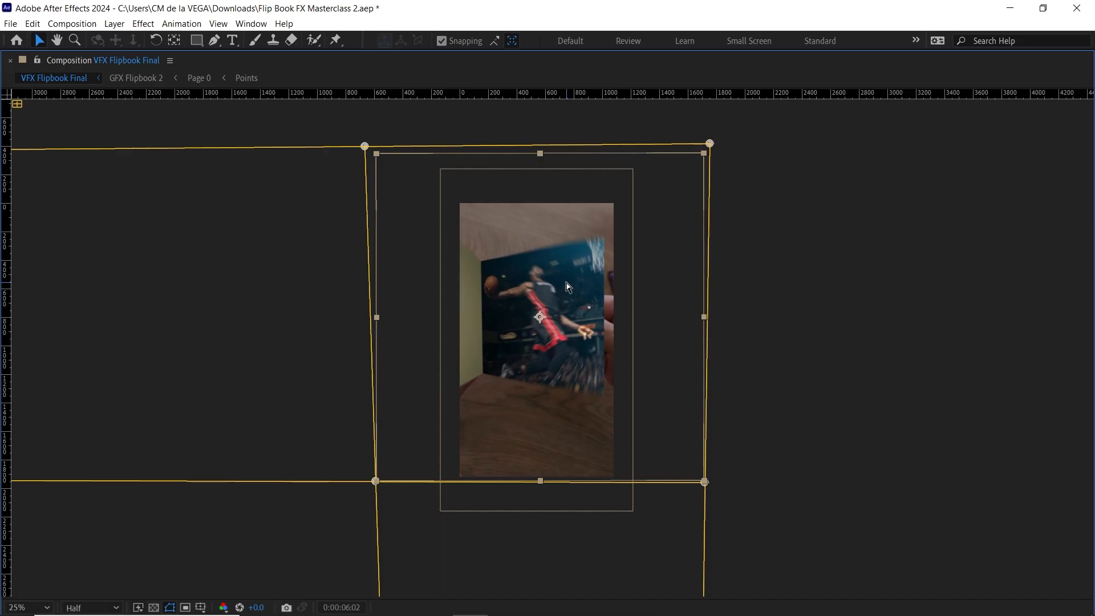
{"action": "key", "text": "grave"}
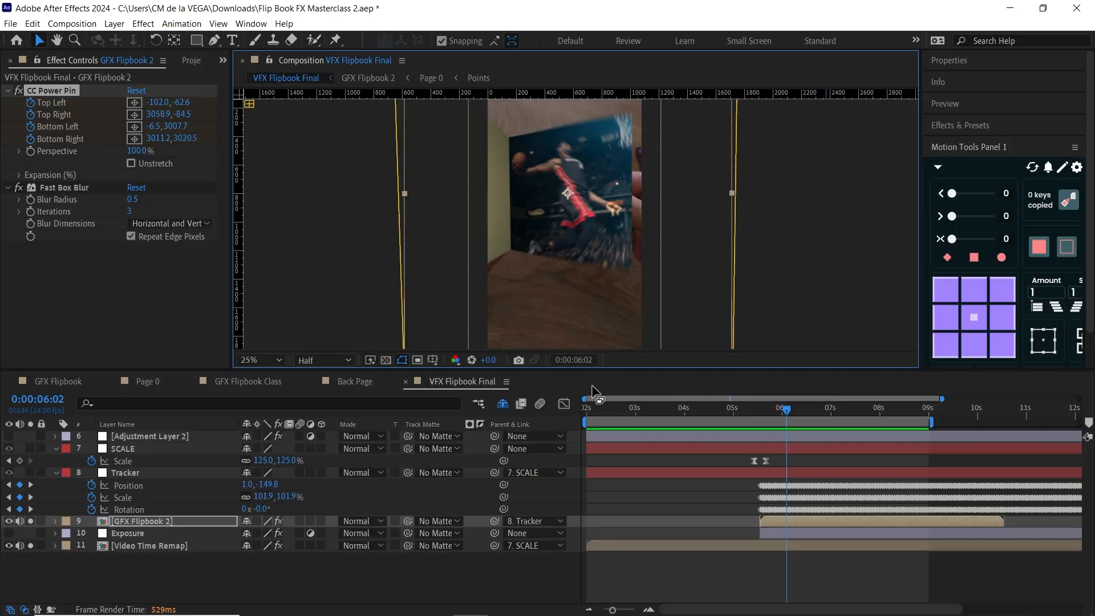
{"action": "left_click_drag", "start_coordinate": [778, 269], "coordinate": [772, 285]}
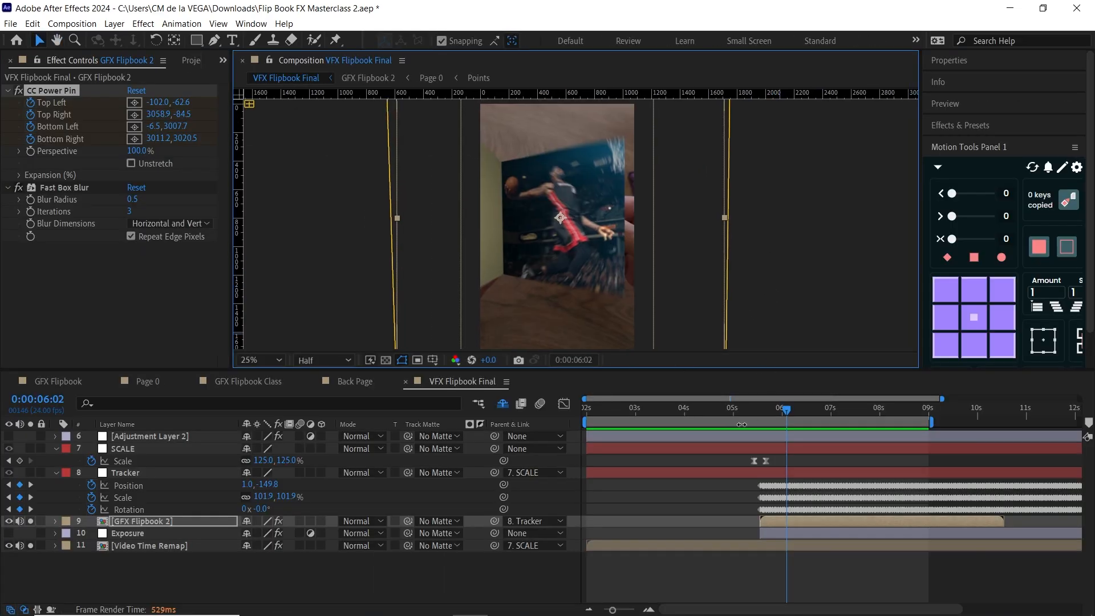
{"action": "left_click", "coordinate": [72, 89]}
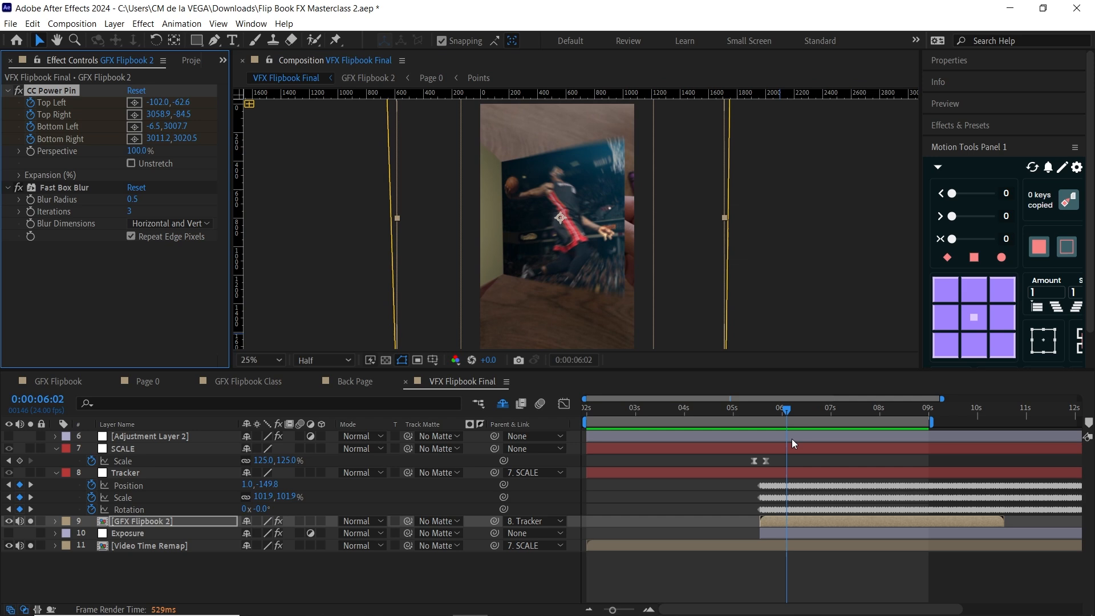
{"action": "key", "text": "u"}
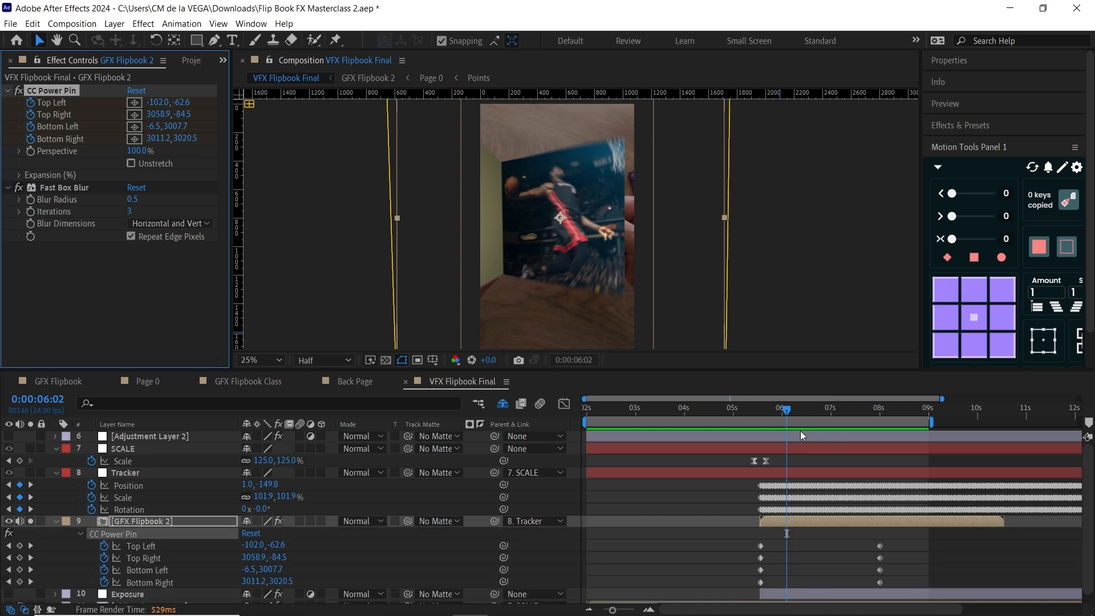
- Collapse GFX Flipbook 2 and toggle its visibility at 0:00:06:02 and 0:00:06:00 to compare the flipbook with the notepad footage
{"action": "left_click", "coordinate": [9, 521]}
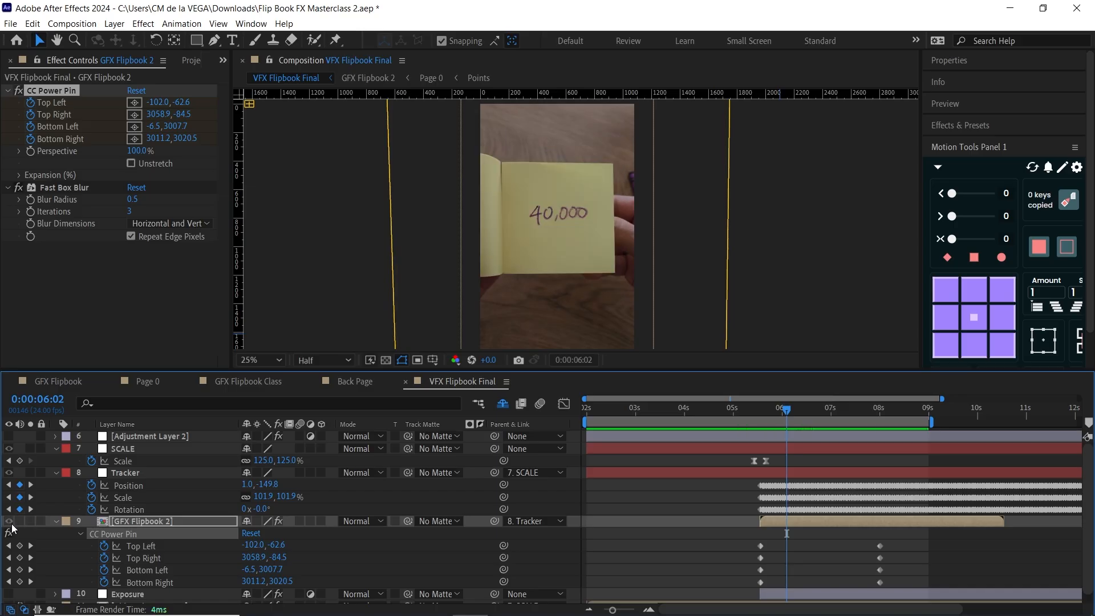
{"action": "left_click", "coordinate": [56, 522]}
{"action": "left_click", "coordinate": [9, 521]}
{"action": "left_click", "coordinate": [9, 521]}
{"action": "left_click", "coordinate": [9, 521]}
{"action": "left_click", "coordinate": [9, 521]}
{"action": "left_click", "coordinate": [9, 521]}
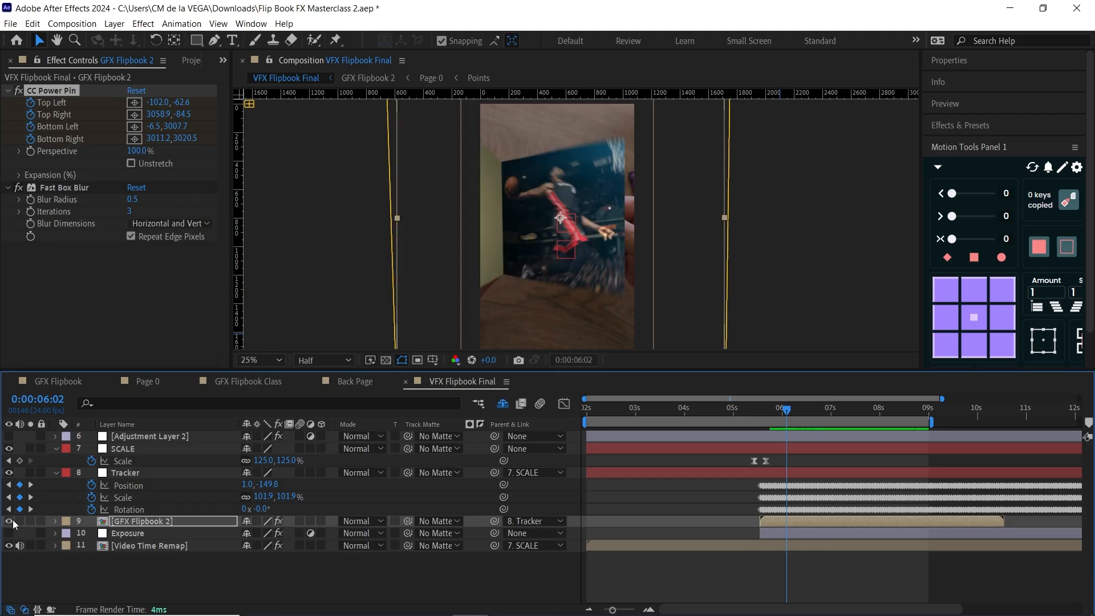
{"action": "left_click", "coordinate": [789, 410]}
{"action": "left_click_drag", "start_coordinate": [789, 415], "coordinate": [782, 412]}
{"action": "left_click", "coordinate": [9, 521]}
{"action": "left_click", "coordinate": [9, 521]}
{"action": "left_click", "coordinate": [9, 521]}
{"action": "left_click", "coordinate": [9, 522]}
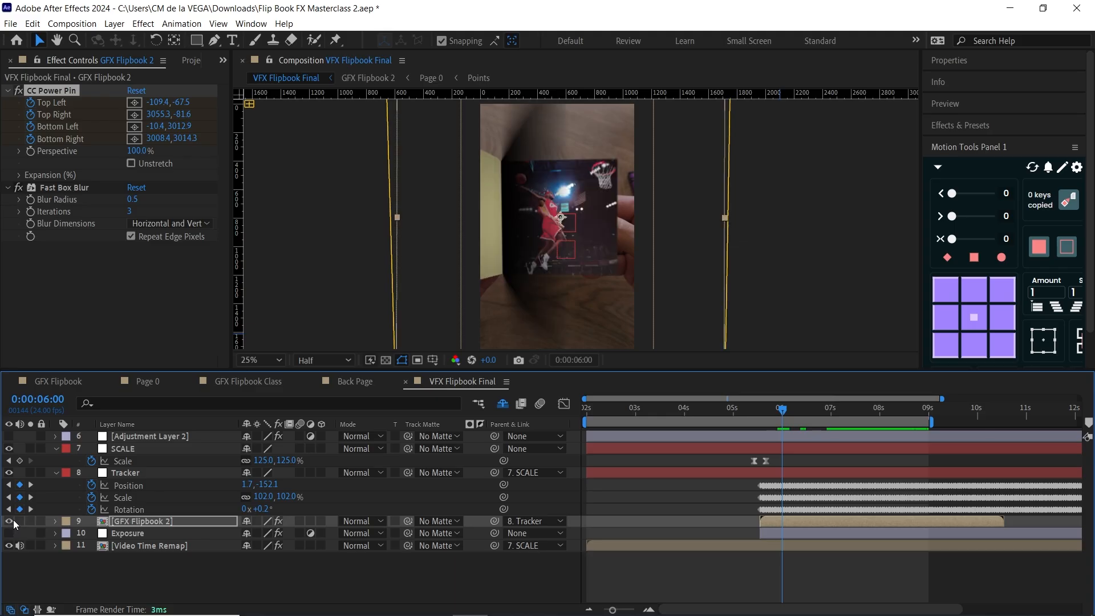
- Scrub the composite to 0:00:07:02, enlarge the viewer area, and briefly check the GFX Flipbook Class composition
{"action": "left_click_drag", "start_coordinate": [799, 415], "coordinate": [834, 414]}
{"action": "left_click", "coordinate": [226, 520]}
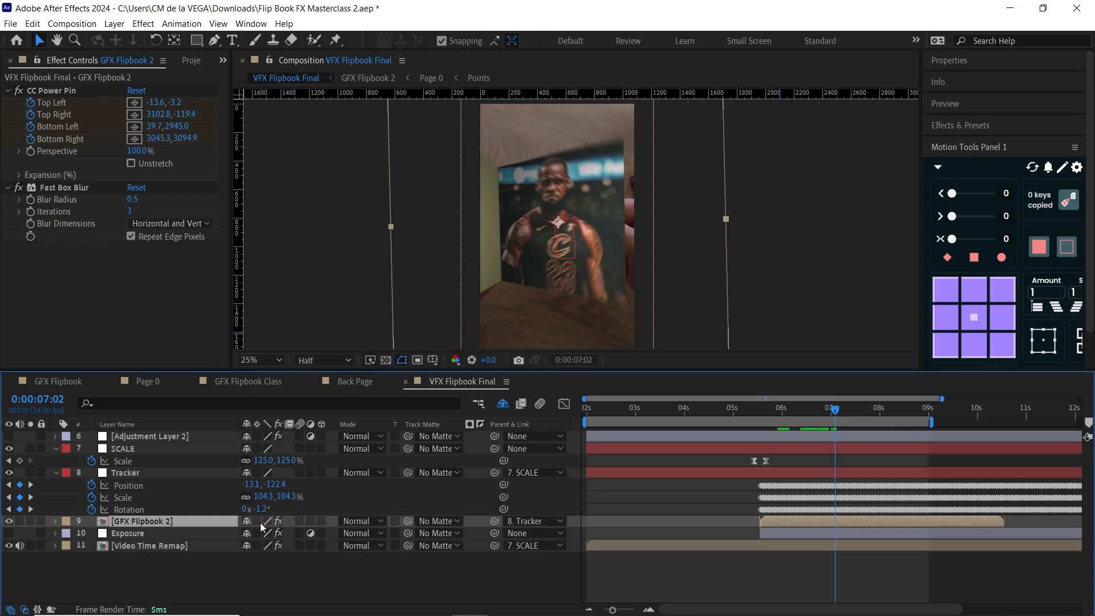
{"action": "left_click_drag", "start_coordinate": [660, 372], "coordinate": [659, 413]}
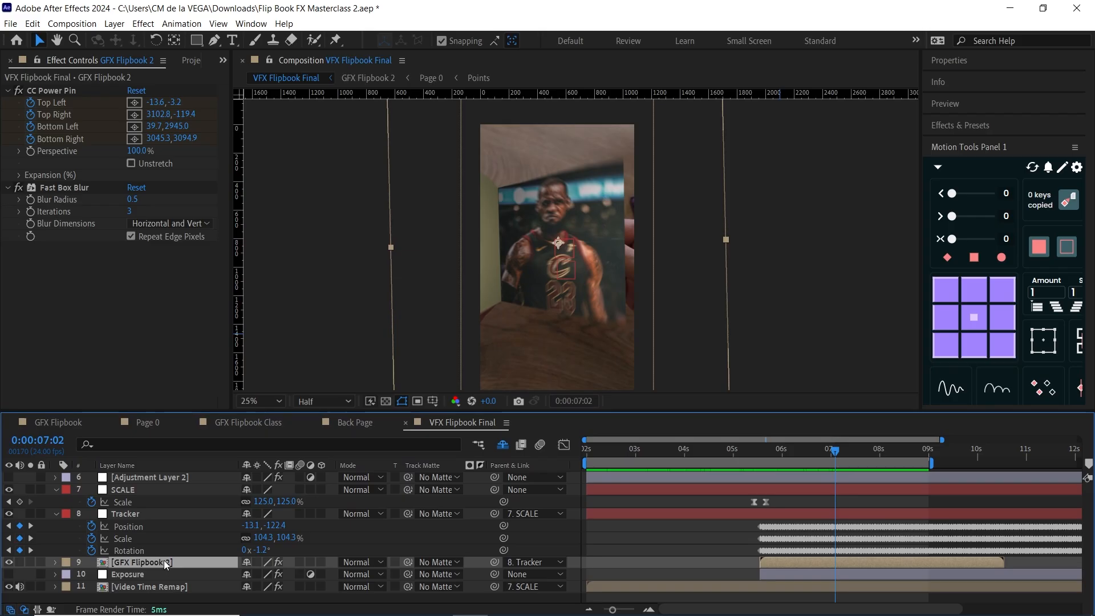
{"action": "left_click", "coordinate": [269, 425]}
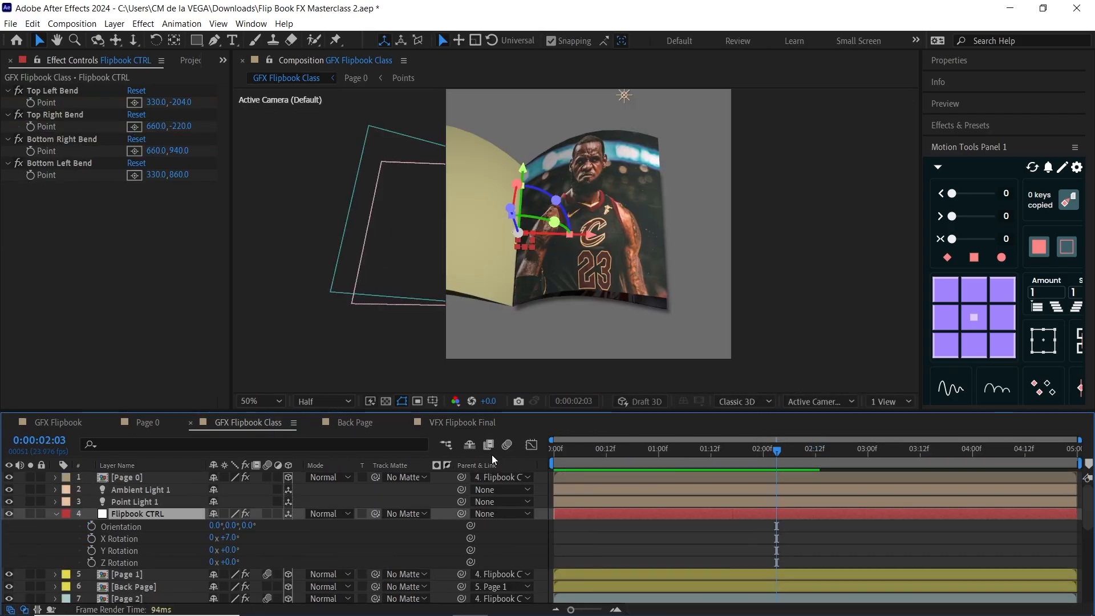
{"action": "left_click", "coordinate": [480, 422]}
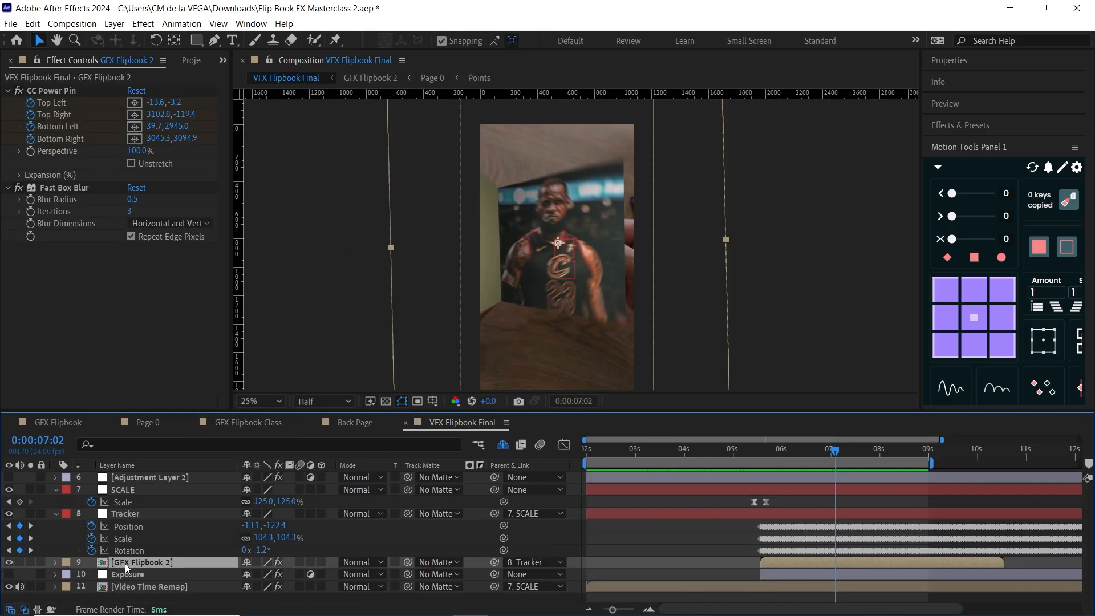
- Open the GFX Flipbook 2 precomp, examine the flipbook from Custom View 1, and move to 0:00:01:02
{"action": "double_click", "coordinate": [155, 565]}
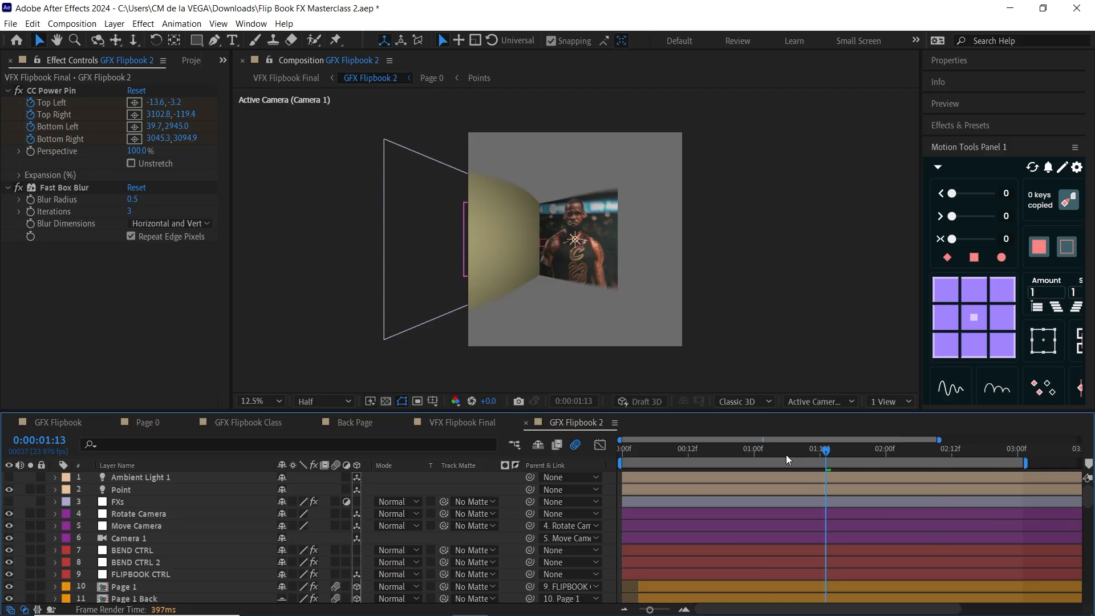
{"action": "left_click", "coordinate": [817, 402]}
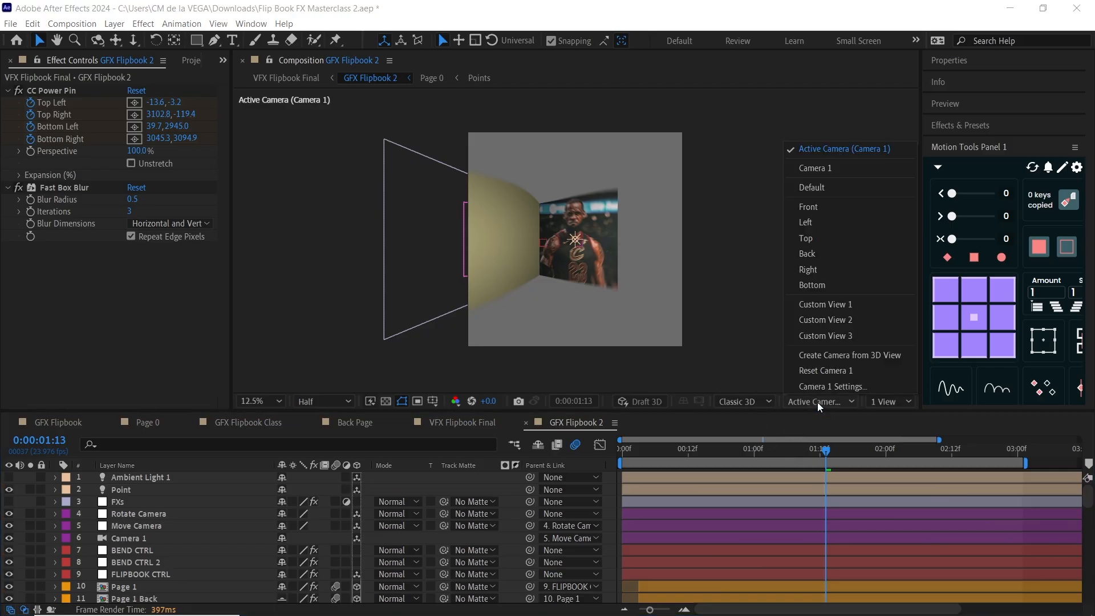
{"action": "left_click", "coordinate": [825, 309]}
{"action": "key", "text": "period"}
{"action": "key", "text": "period"}
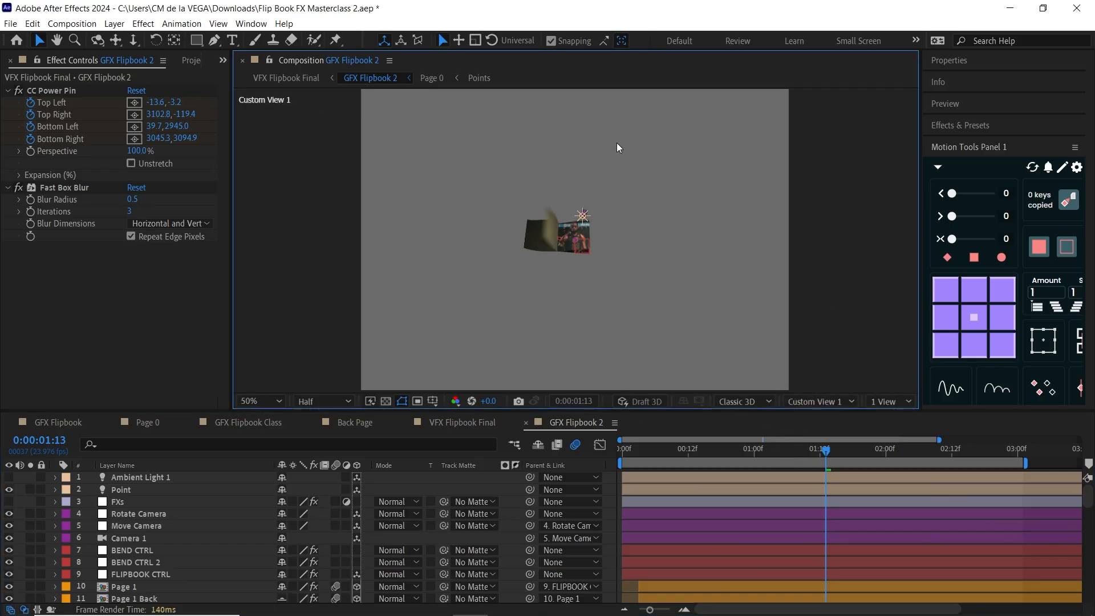
{"action": "key", "text": "c"}
{"action": "left_click_drag", "start_coordinate": [581, 292], "coordinate": [587, 267]}
{"action": "key", "text": "c"}
{"action": "key", "text": "c"}
{"action": "left_click", "coordinate": [765, 455]}
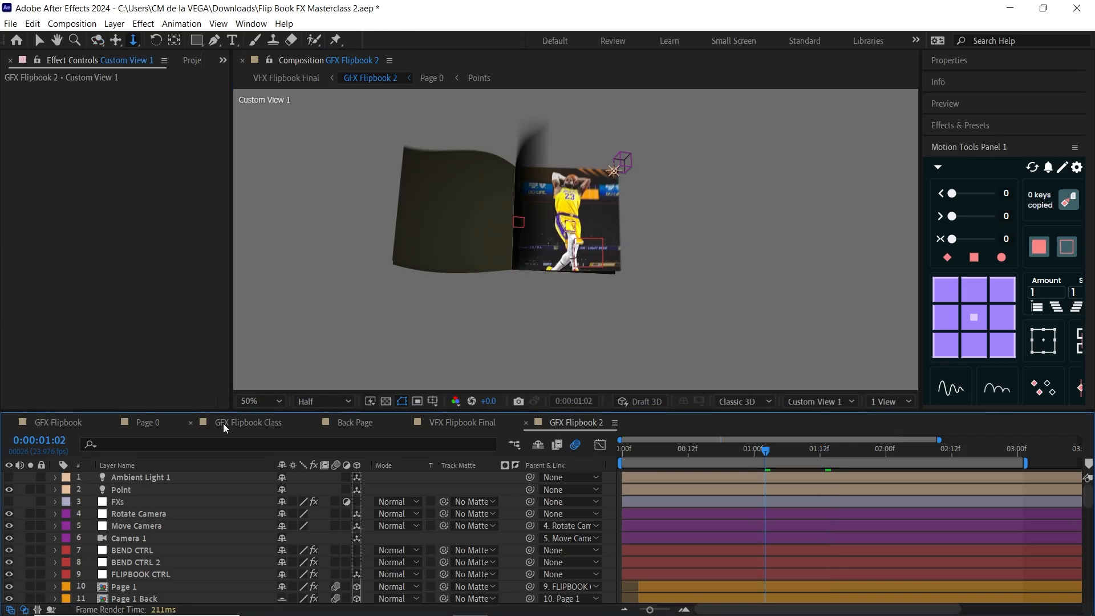
- Return to the VFX Flipbook Final composition and scrub through the flipbook over the footage to 0:00:05:20
{"action": "left_click", "coordinate": [456, 422]}
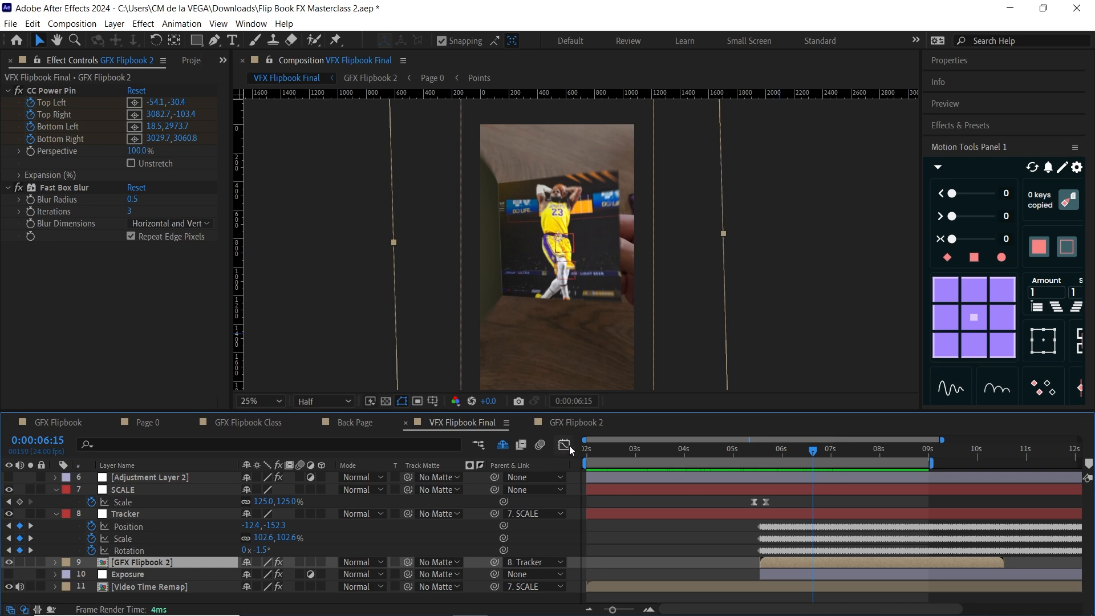
{"action": "left_click_drag", "start_coordinate": [812, 450], "coordinate": [844, 482]}
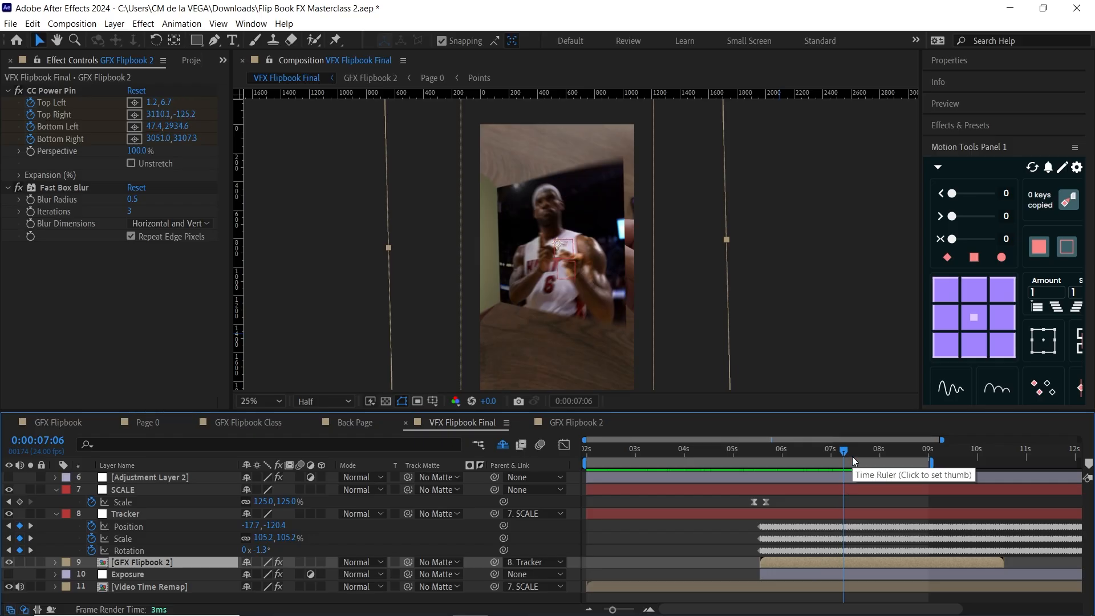
{"action": "left_click_drag", "start_coordinate": [833, 453], "coordinate": [774, 479]}
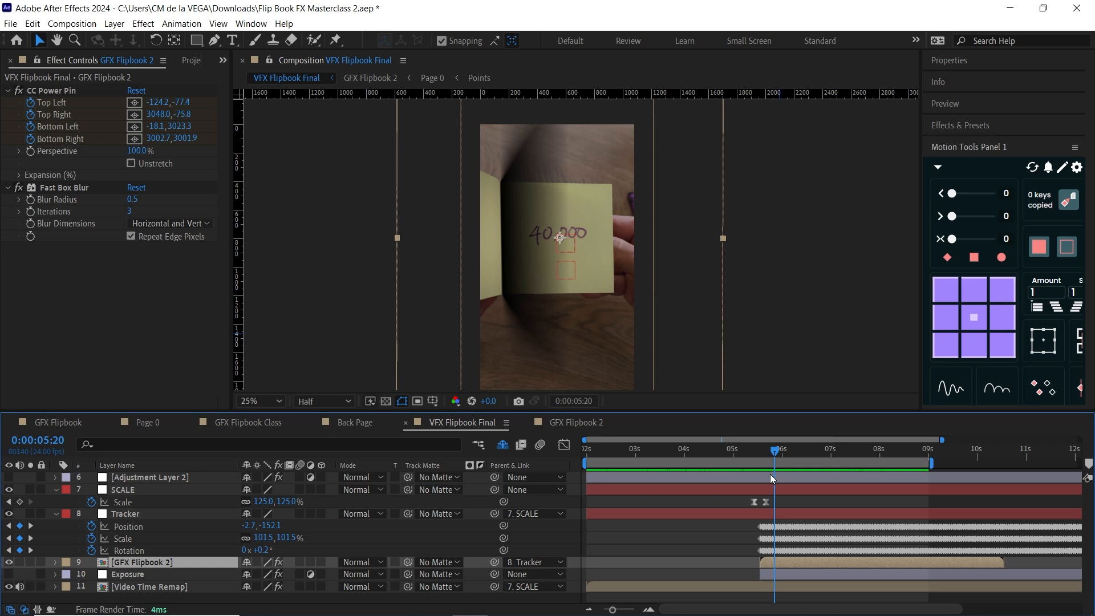
- Collapse the Tracker and SCALE layers and display the Add Grain settings of Adjustment Layer 2
{"action": "left_click", "coordinate": [55, 514]}
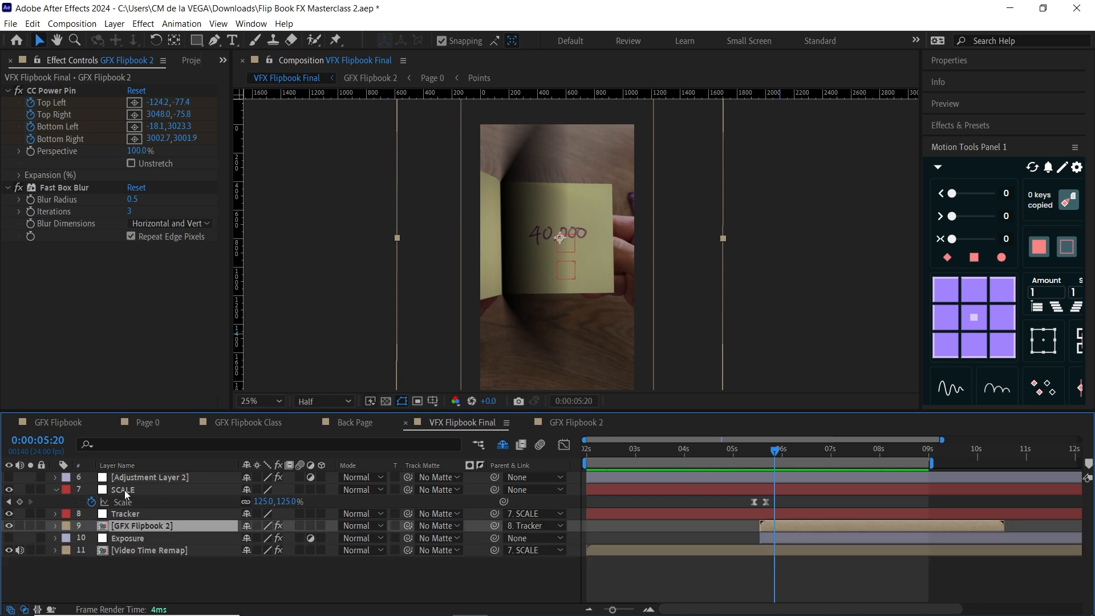
{"action": "left_click", "coordinate": [56, 490]}
{"action": "left_click", "coordinate": [144, 477]}
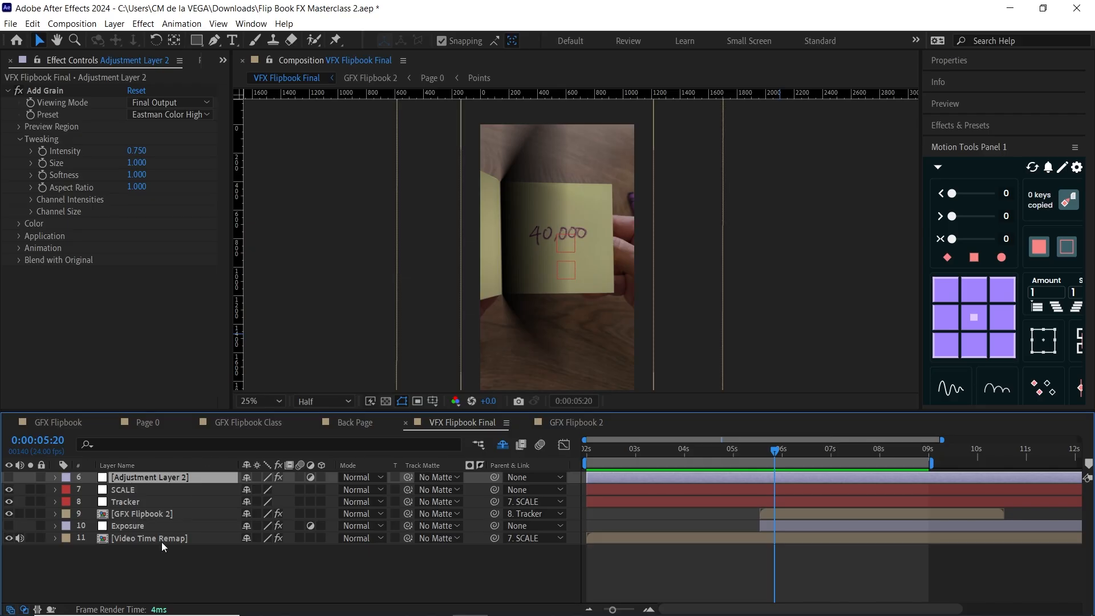
- Review GFX Flipbook 2 and VFX Flipbook Final, display the project items, and switch to the GFX Flipbook composition
{"action": "left_click", "coordinate": [579, 422]}
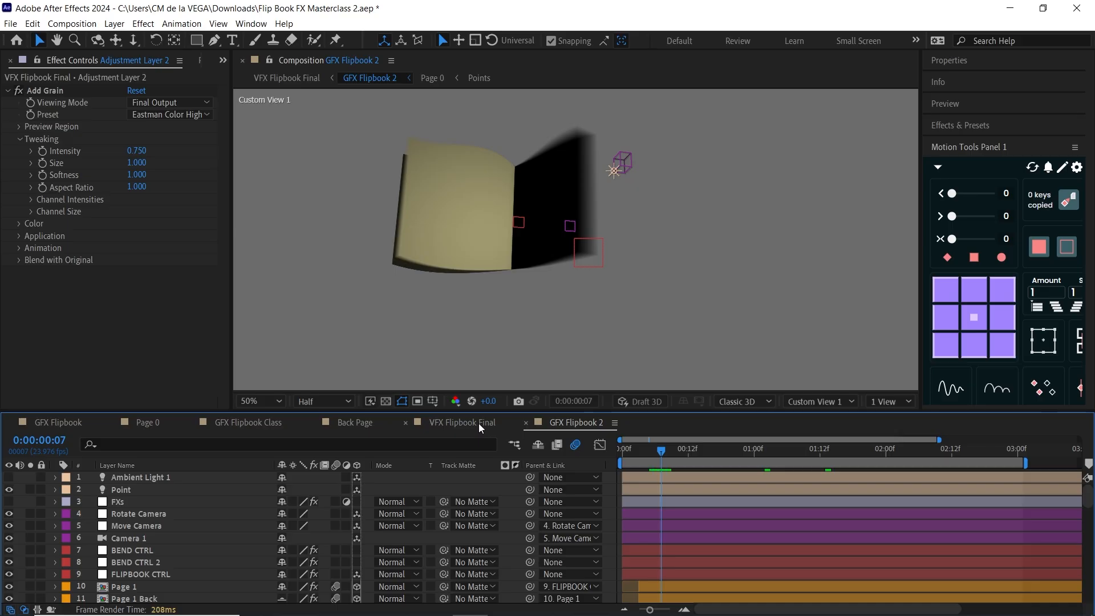
{"action": "left_click", "coordinate": [222, 60]}
{"action": "left_click", "coordinate": [255, 93]}
{"action": "left_click", "coordinate": [462, 422]}
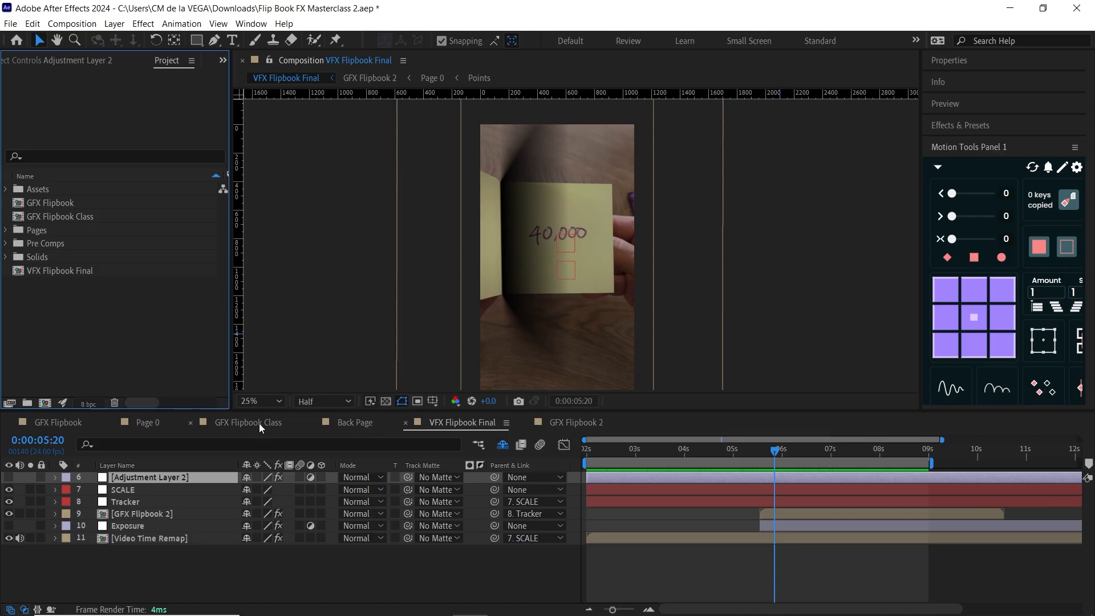
{"action": "left_click", "coordinate": [80, 417]}
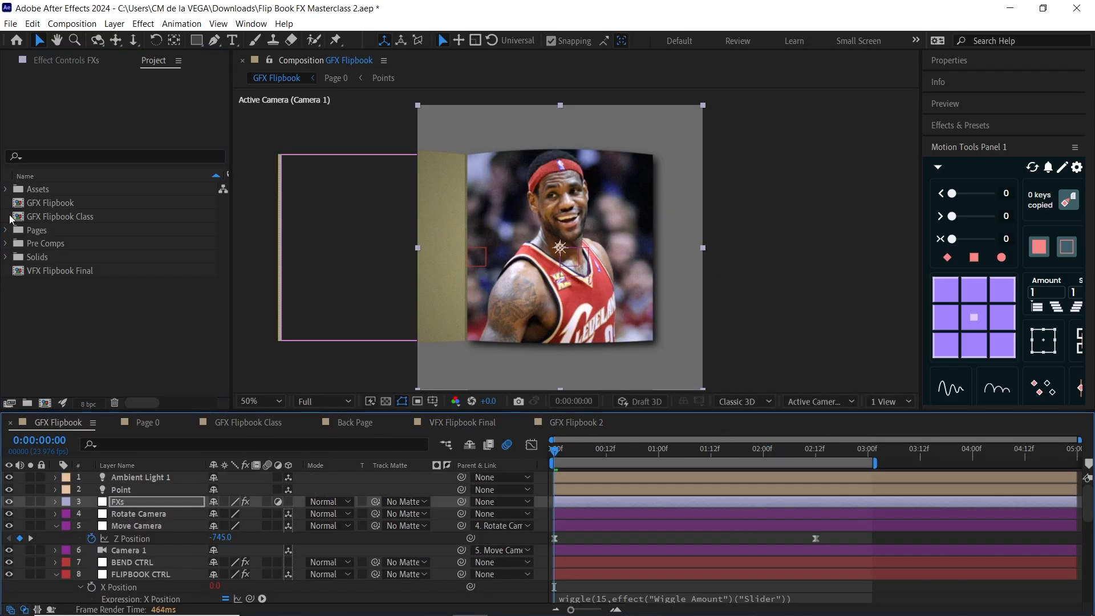
- Expand the Pages folder, review the Page 0 and Page 1 to Page 10 compositions, and collapse the folder
{"action": "left_click", "coordinate": [6, 230]}
{"action": "scroll", "coordinate": [53, 247], "scroll_direction": "down", "scroll_amount": 1}
{"action": "left_click", "coordinate": [52, 246]}
{"action": "left_click", "coordinate": [56, 257]}
{"action": "left_click", "coordinate": [60, 270]}
{"action": "left_click", "coordinate": [56, 256]}
{"action": "left_click", "coordinate": [62, 382], "text": "shift"}
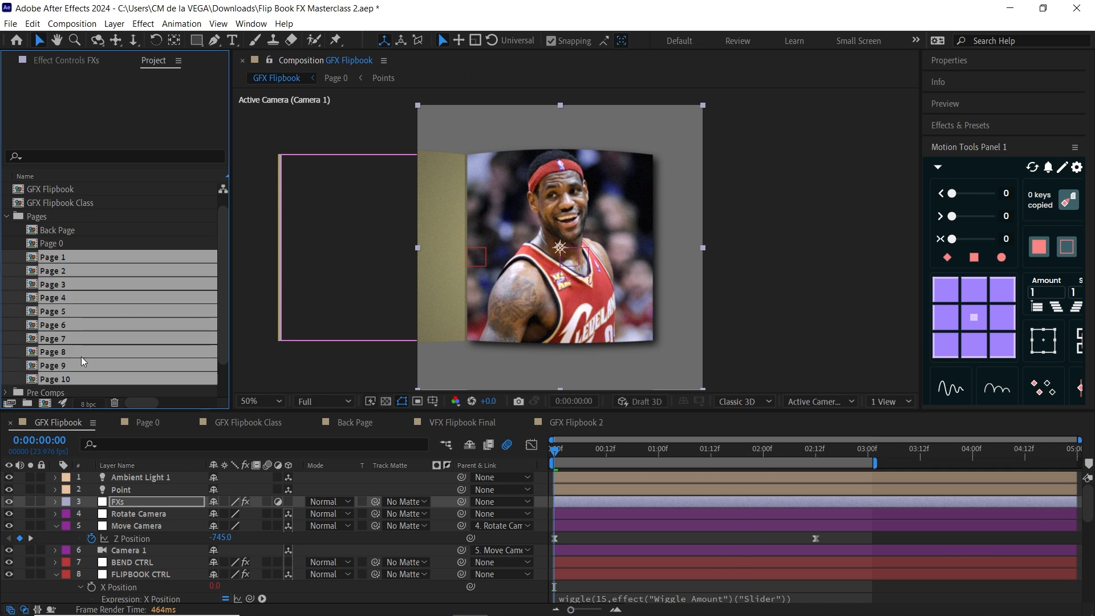
{"action": "left_click", "coordinate": [59, 244]}
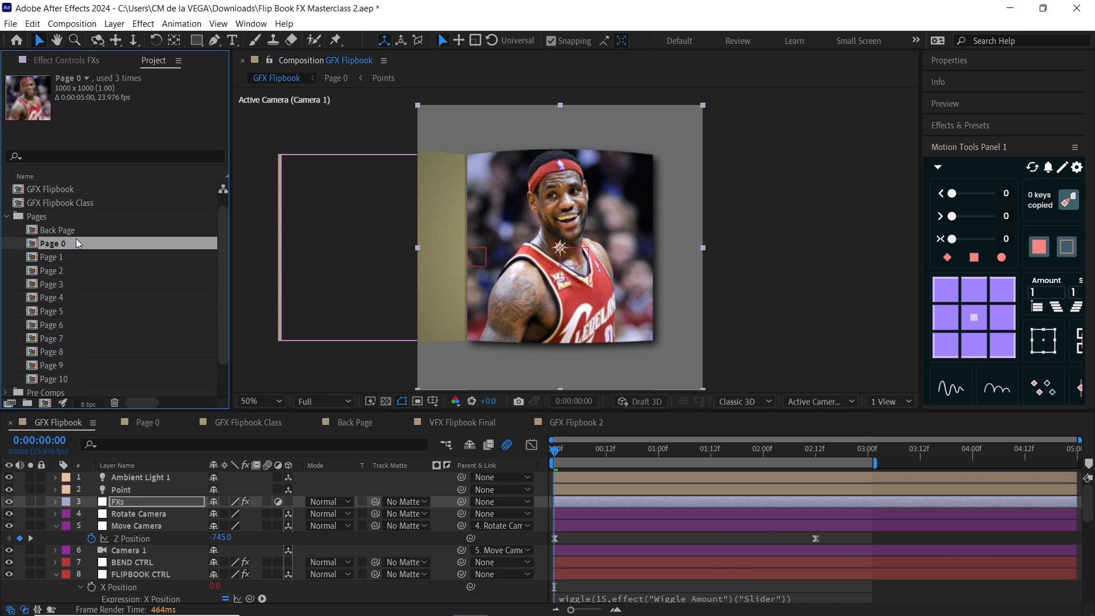
{"action": "left_click", "coordinate": [66, 258]}
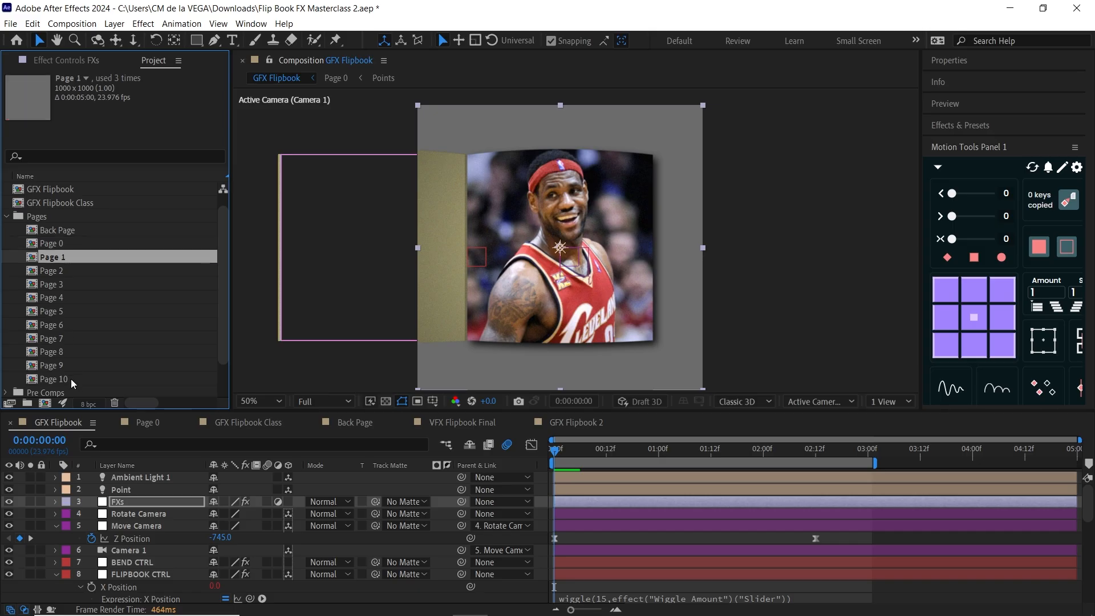
{"action": "left_click", "coordinate": [69, 380], "text": "shift"}
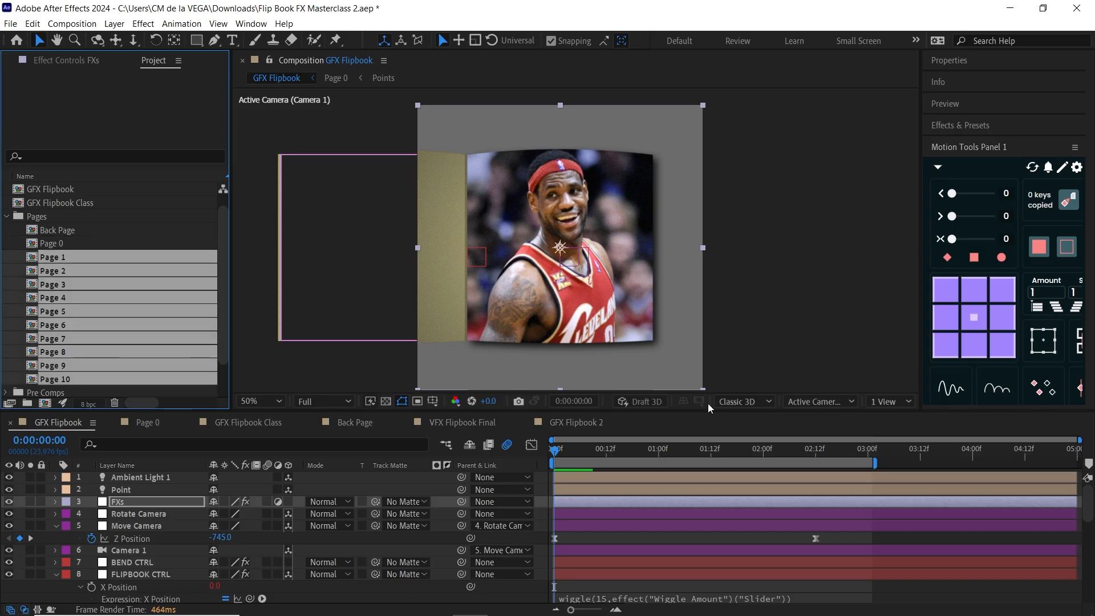
{"action": "left_click", "coordinate": [7, 216]}
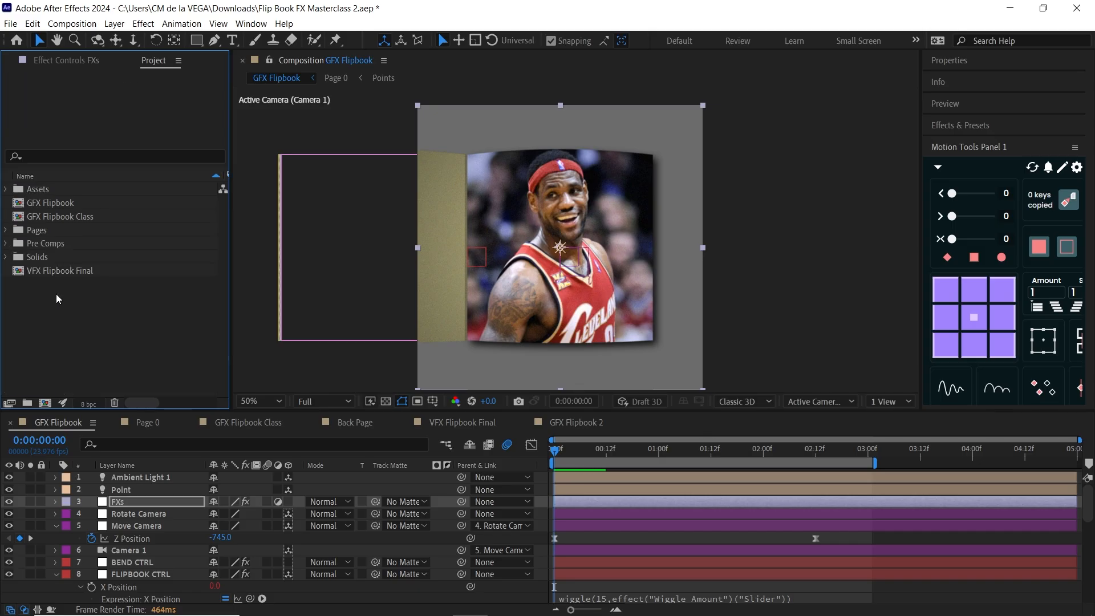